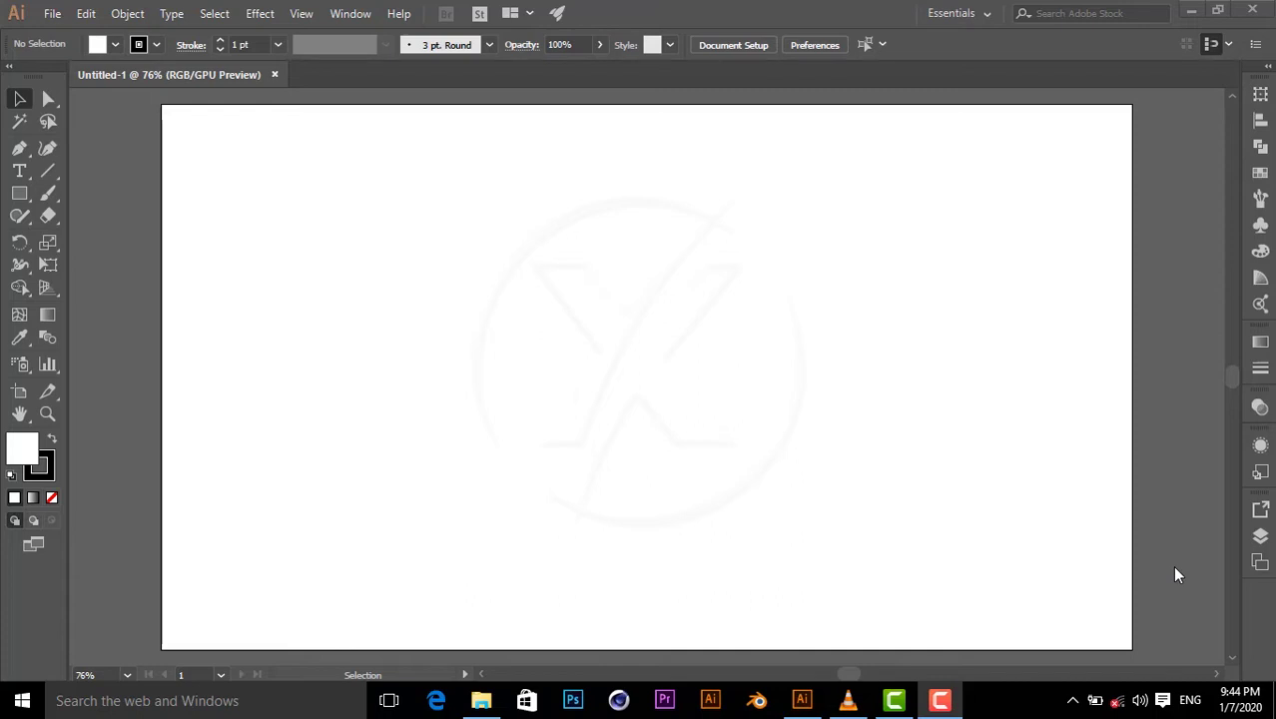
click(1194, 20)
drag(589, 524, 636, 352)
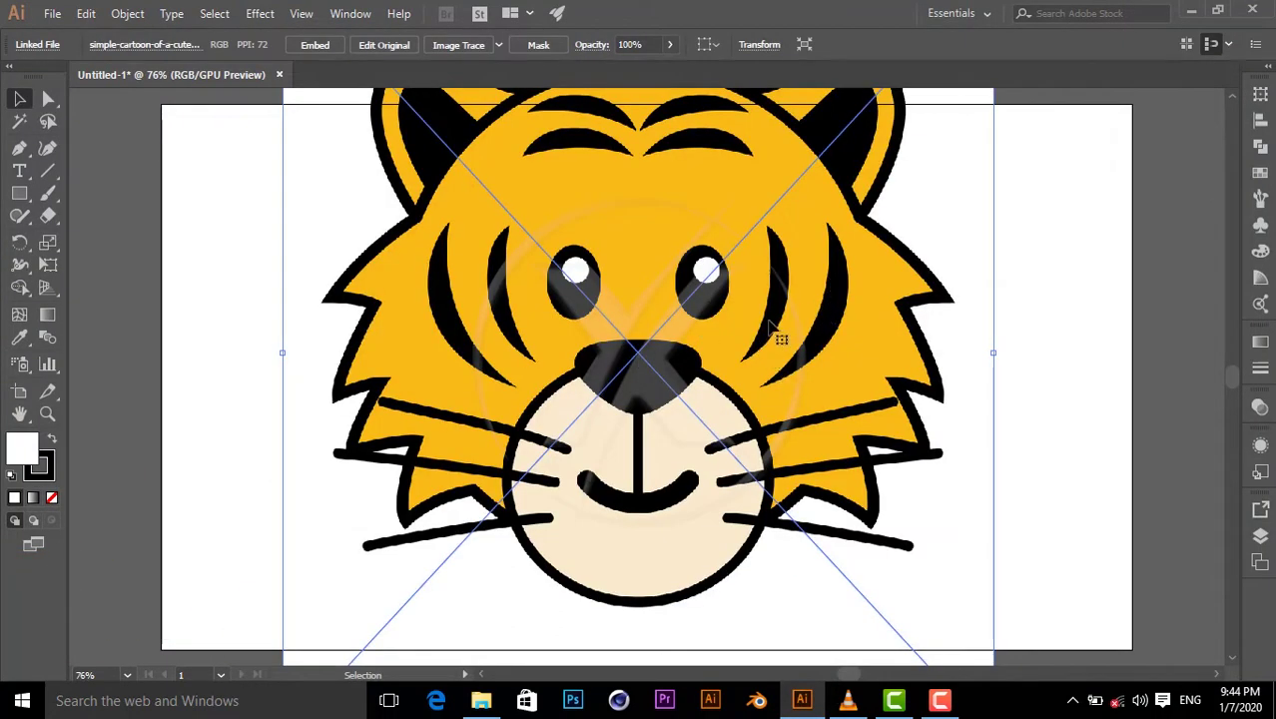
drag(777, 333, 814, 380)
key(ctrl+z)
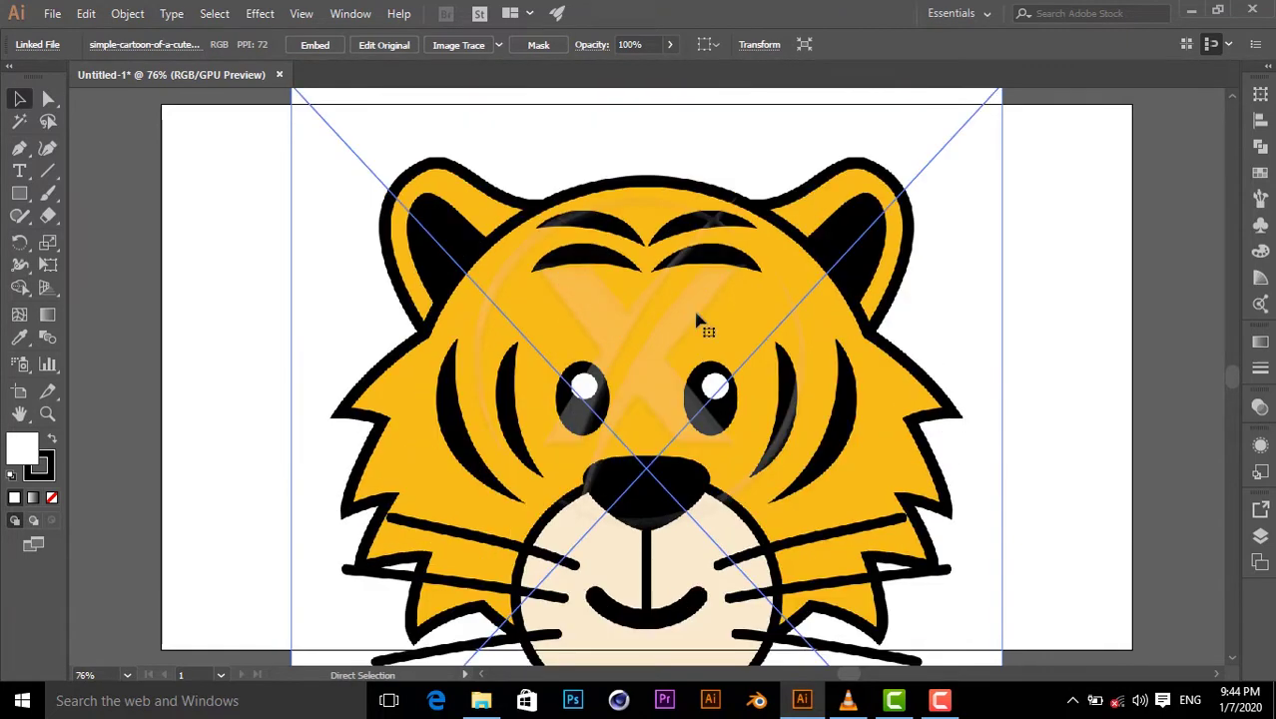
key(ctrl+z)
key(ctrl+z)
key(ctrl+z)
key(ctrl+z)
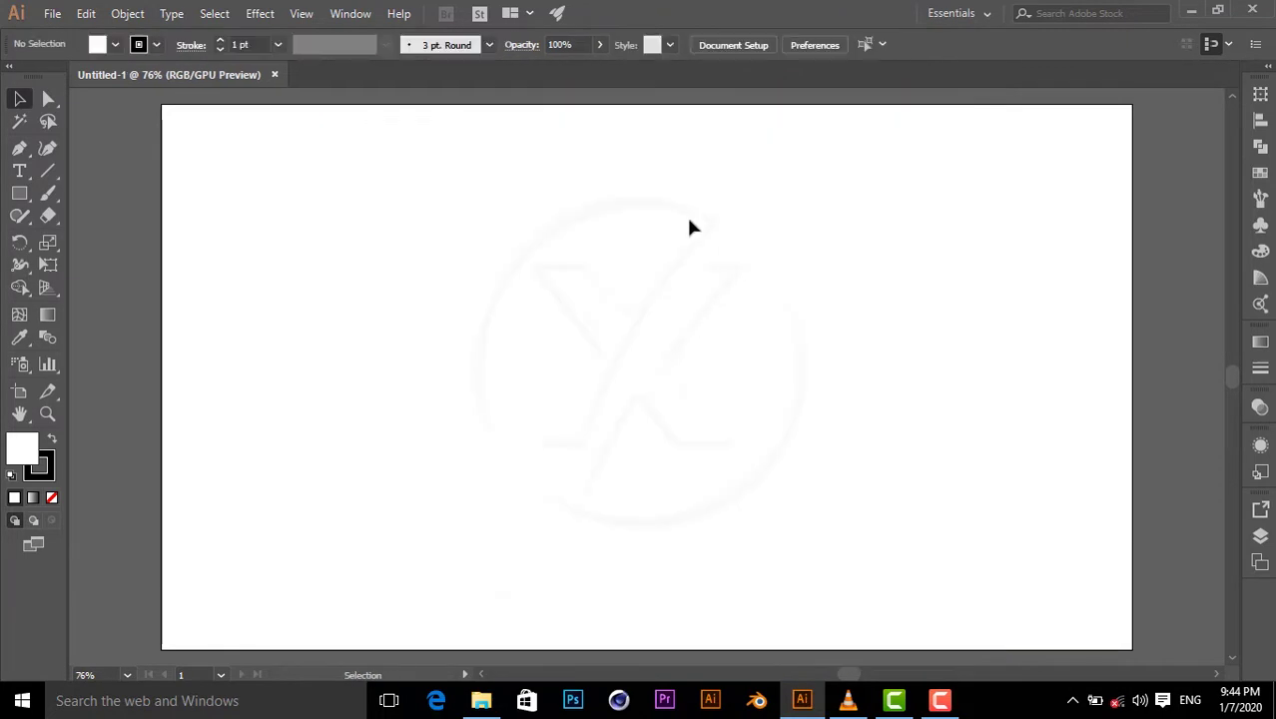
- Place the image simple-cartoon-of-a-cute-tiger-vector-18823699 from the Desktop onto the artboard as a linked file
click(52, 14)
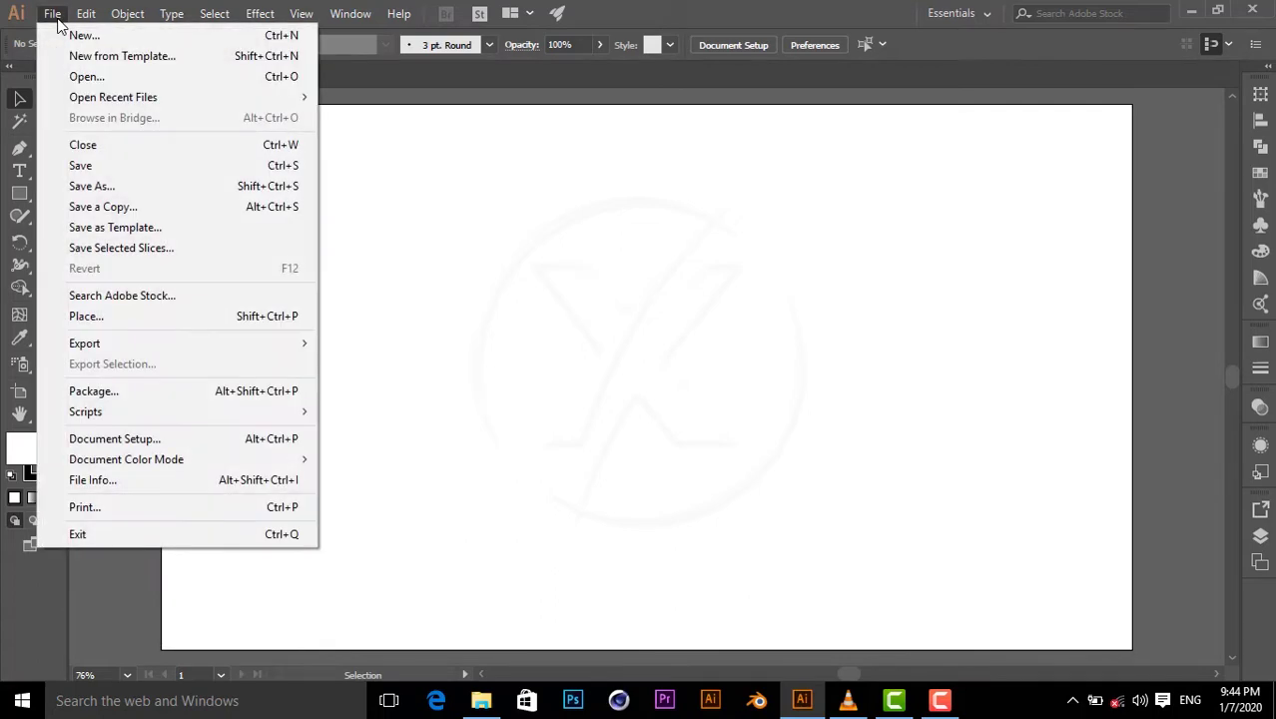
mouse_move(157, 466)
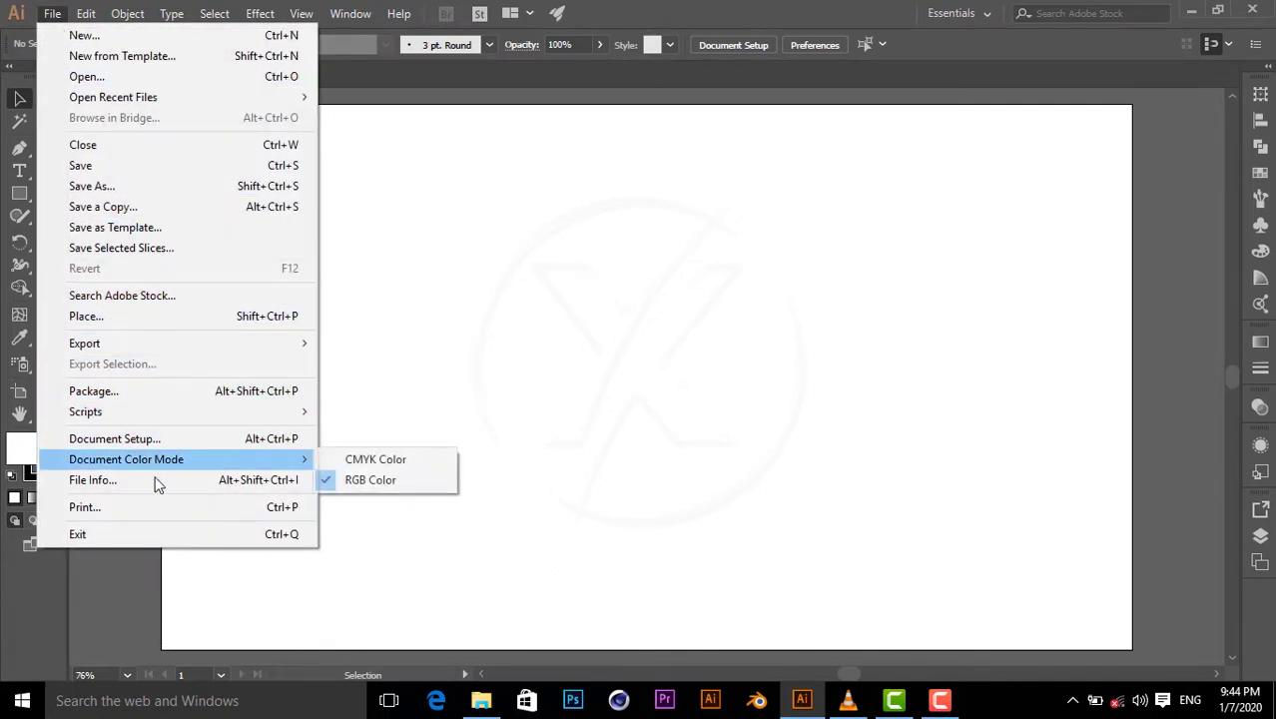
click(138, 317)
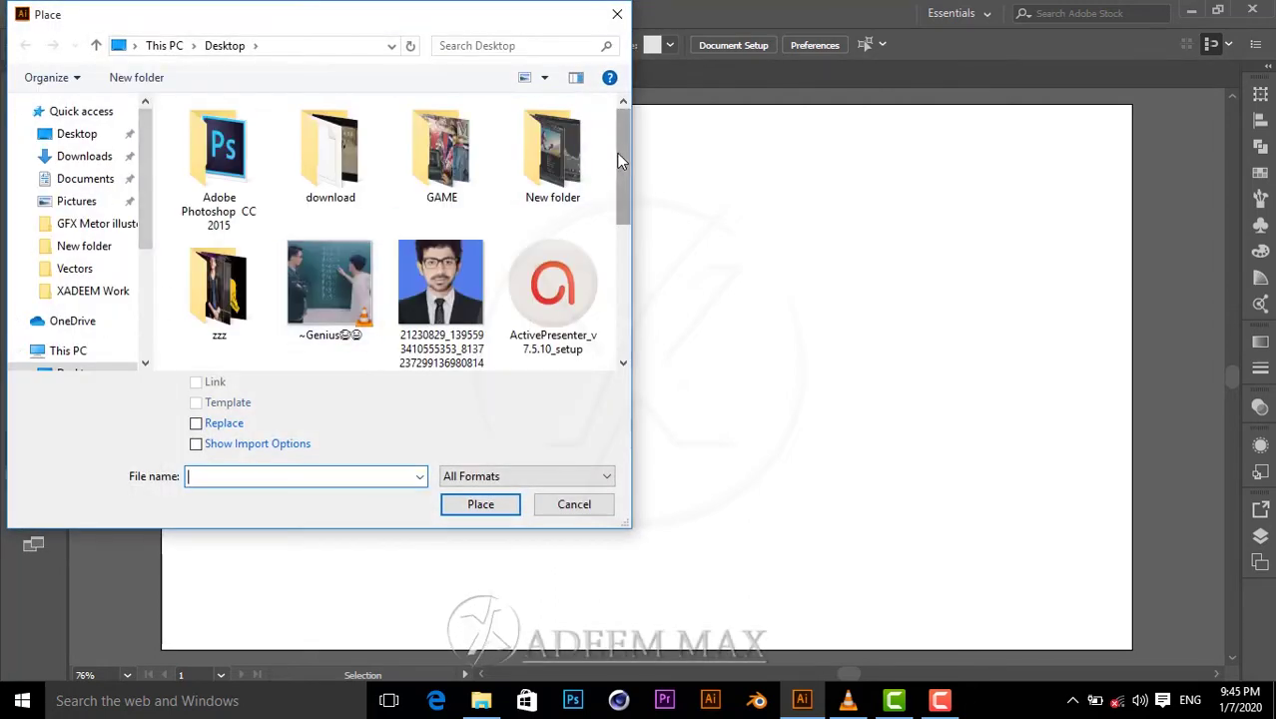
scroll(624, 165, down, 1)
drag(626, 172, 633, 291)
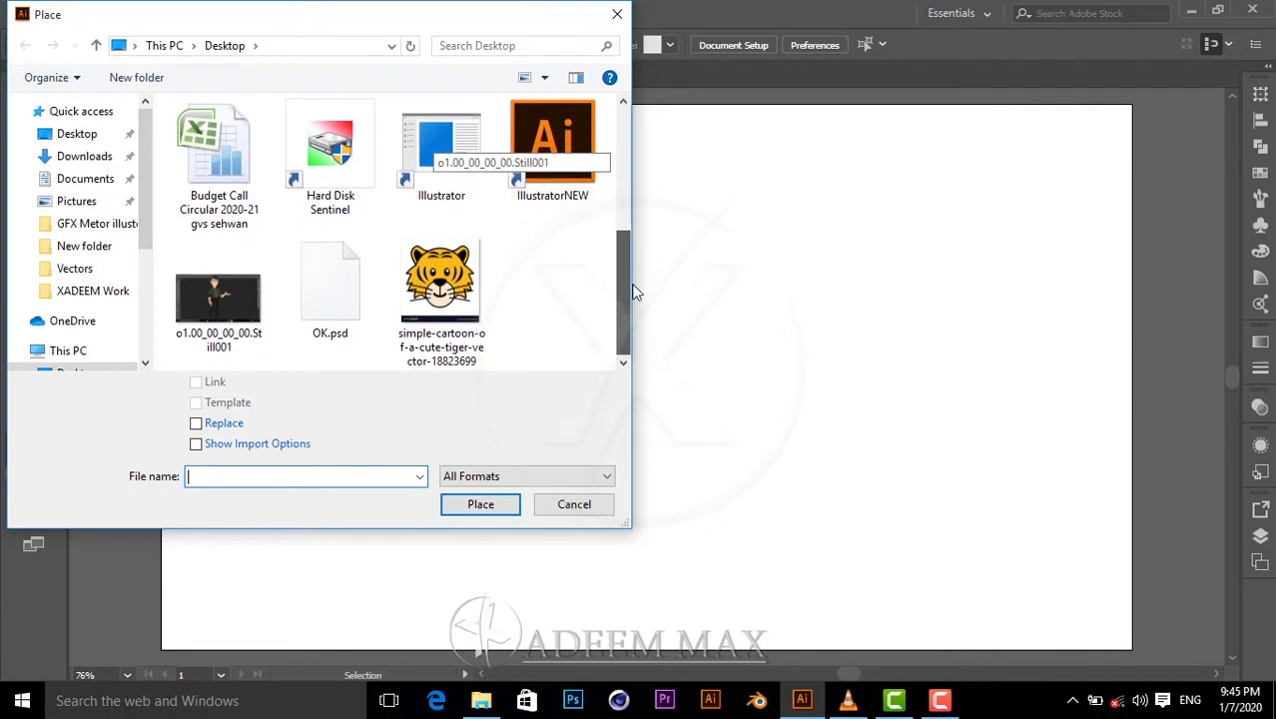
click(449, 297)
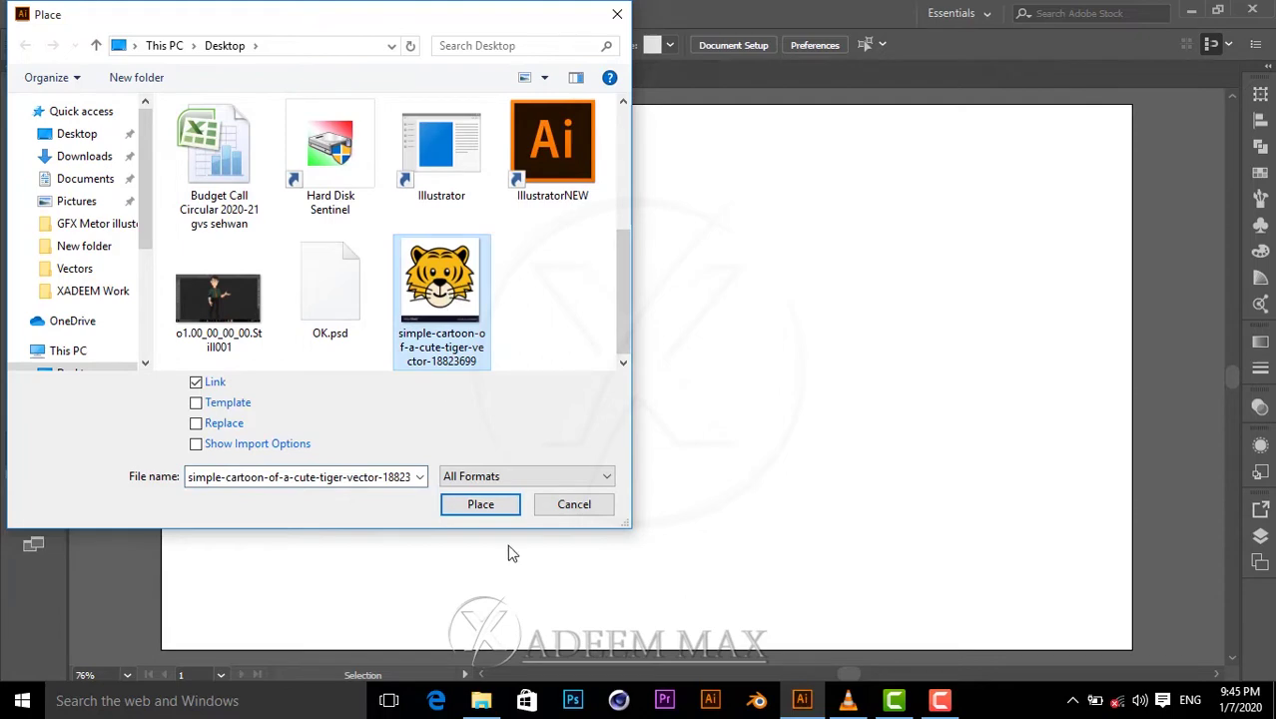
click(478, 505)
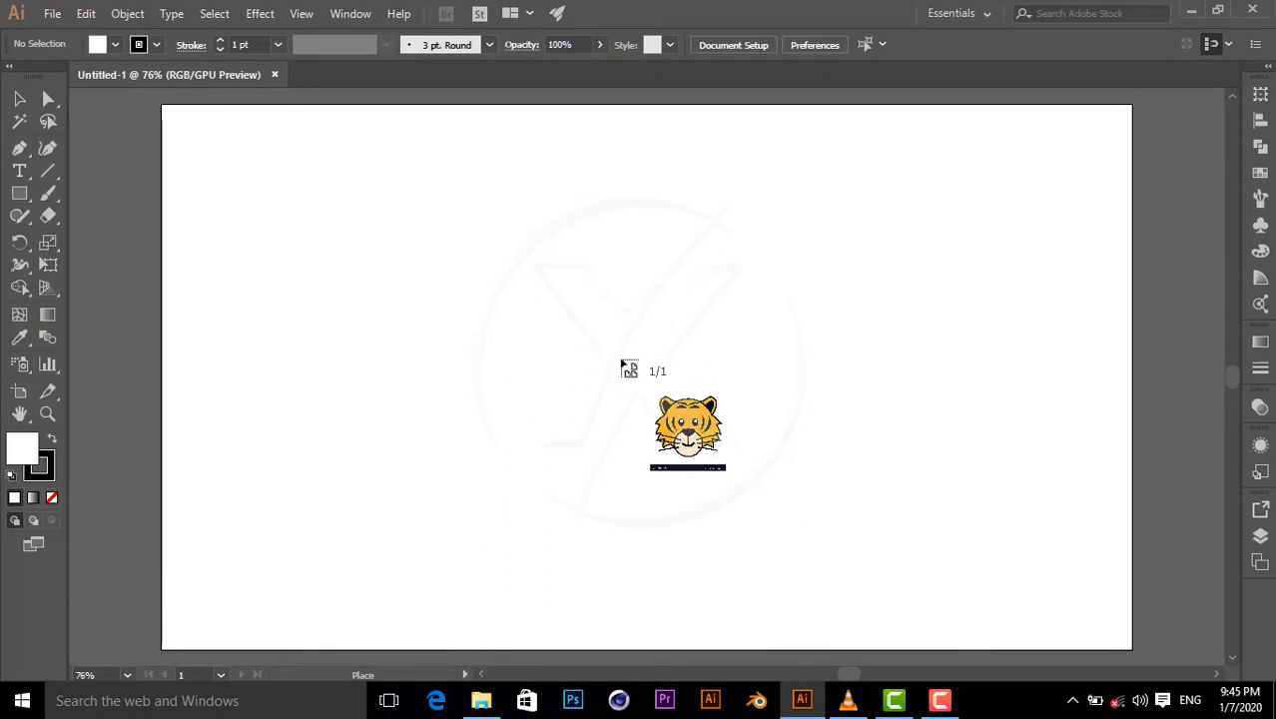
click(621, 363)
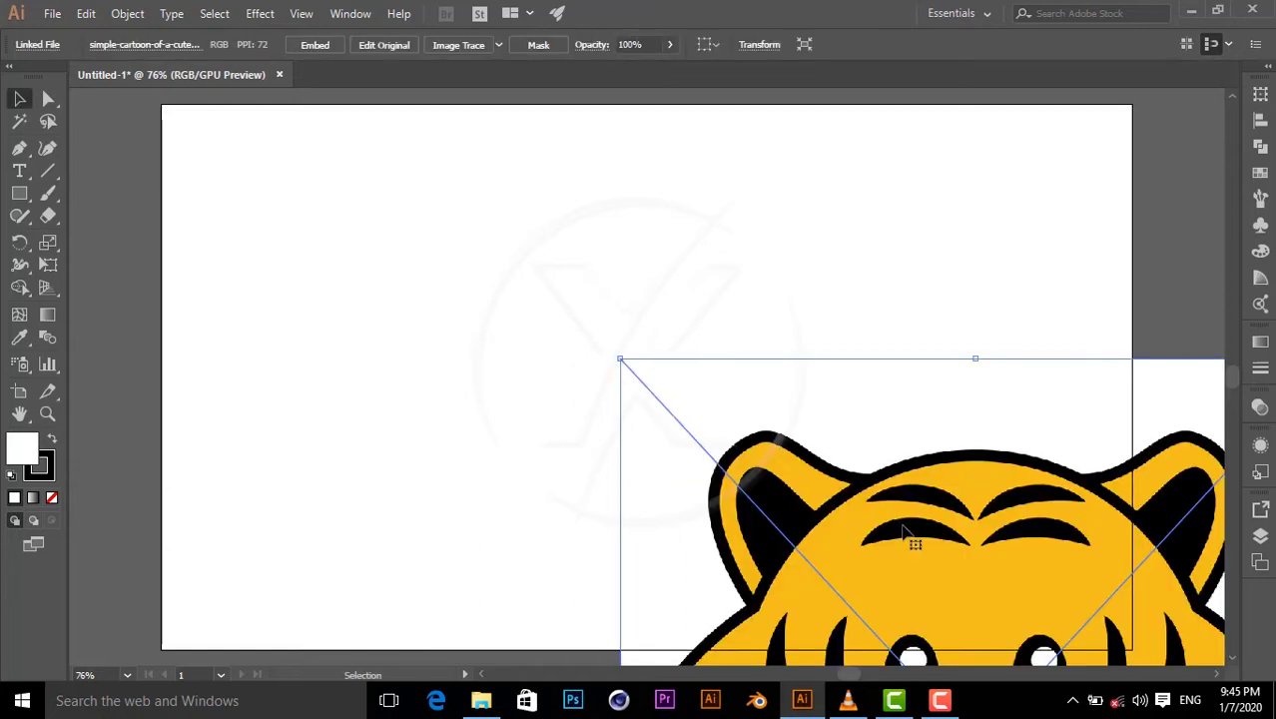
- Scale the placed tiger image down proportionally and centre the head on the artboard
drag(968, 613, 655, 364)
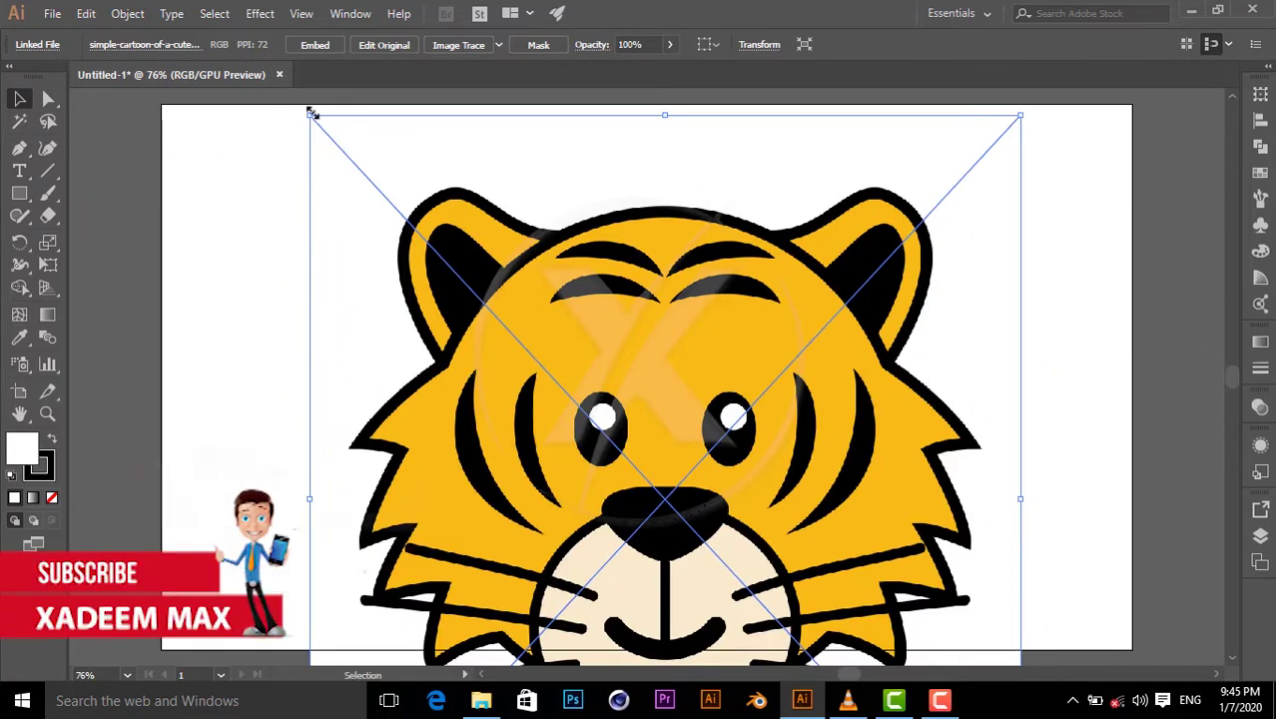
drag(310, 115, 492, 317)
drag(772, 450, 666, 292)
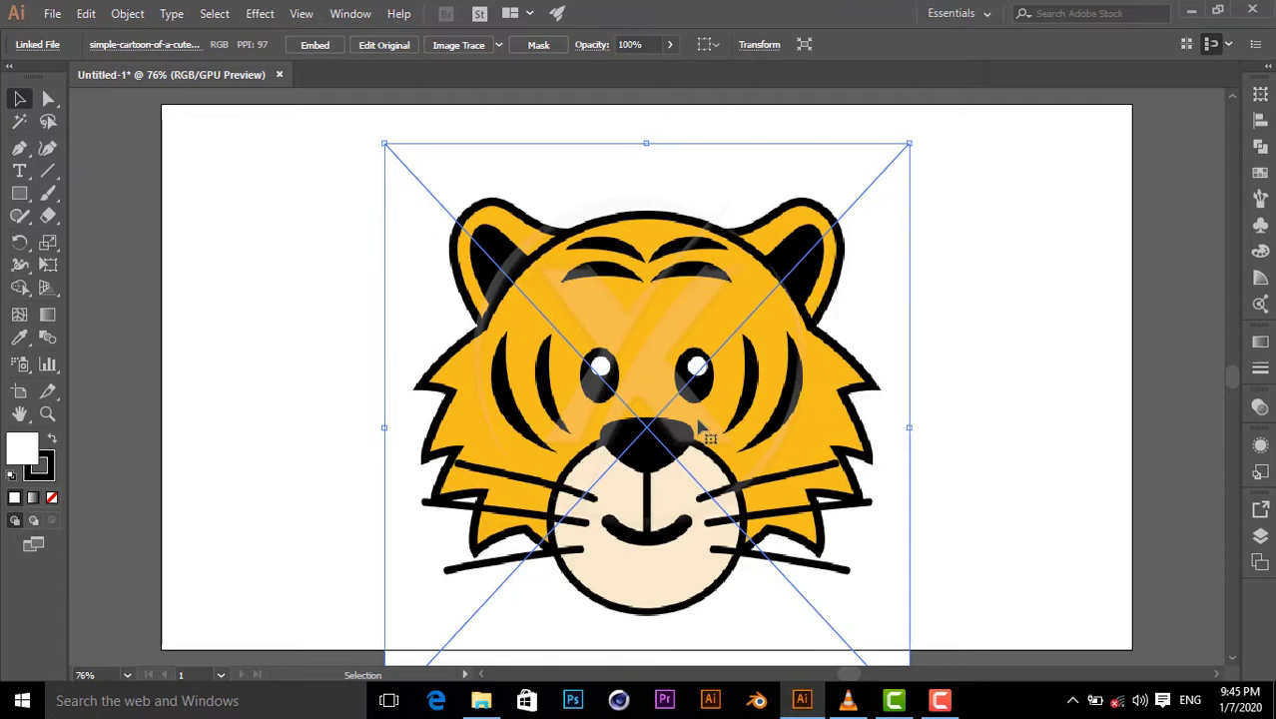
- Embed the tiger image in the document and shift it slightly upward on the artboard
click(313, 45)
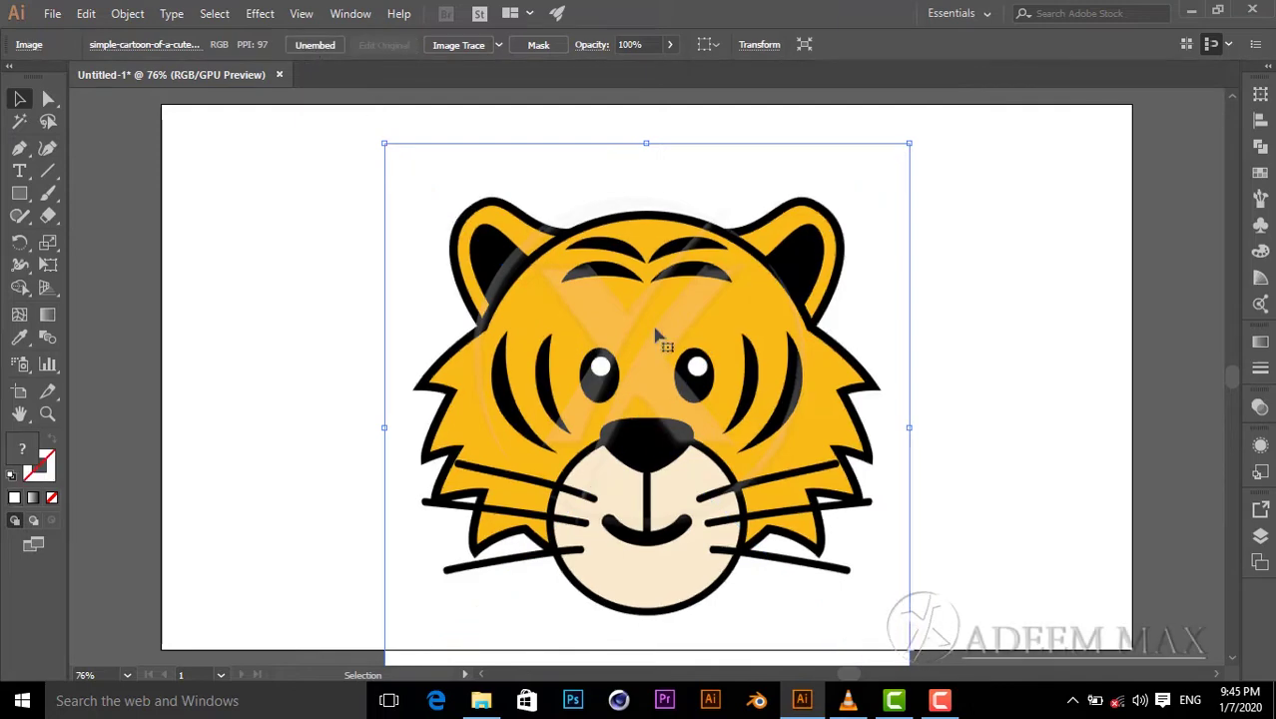
drag(556, 378, 602, 365)
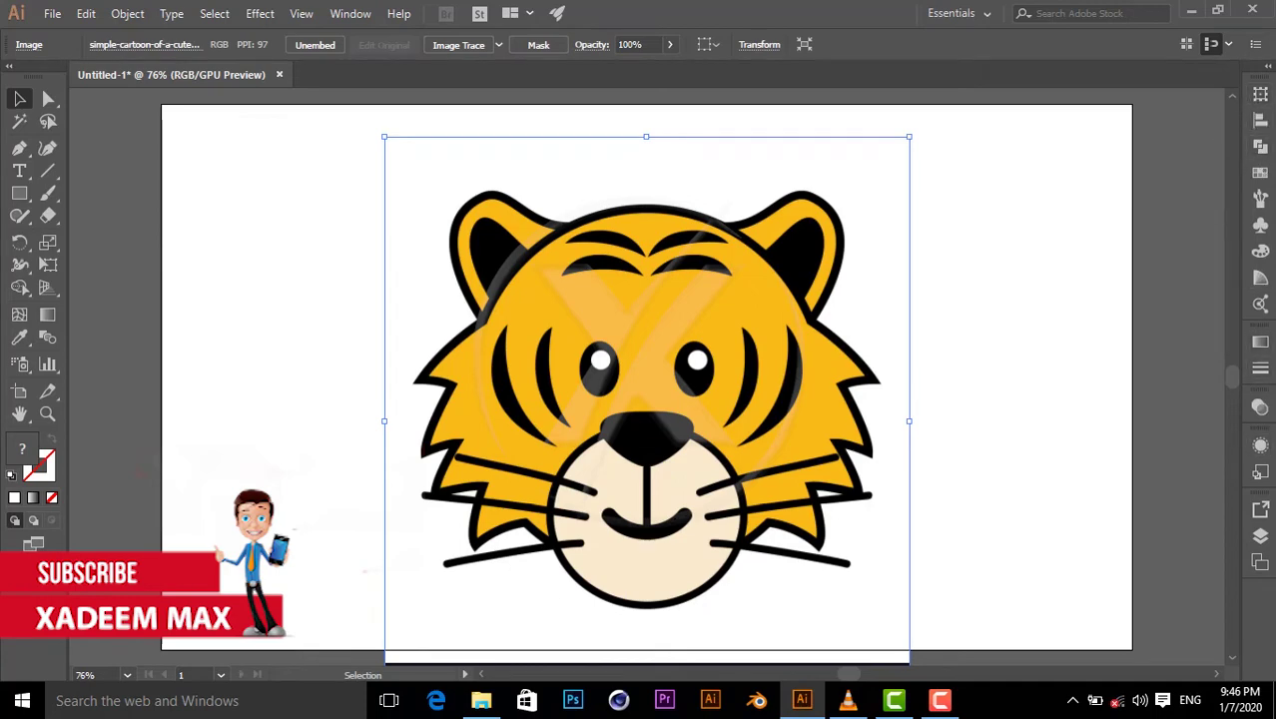
- Rename the layer containing the embedded image to "tiger"
click(1266, 66)
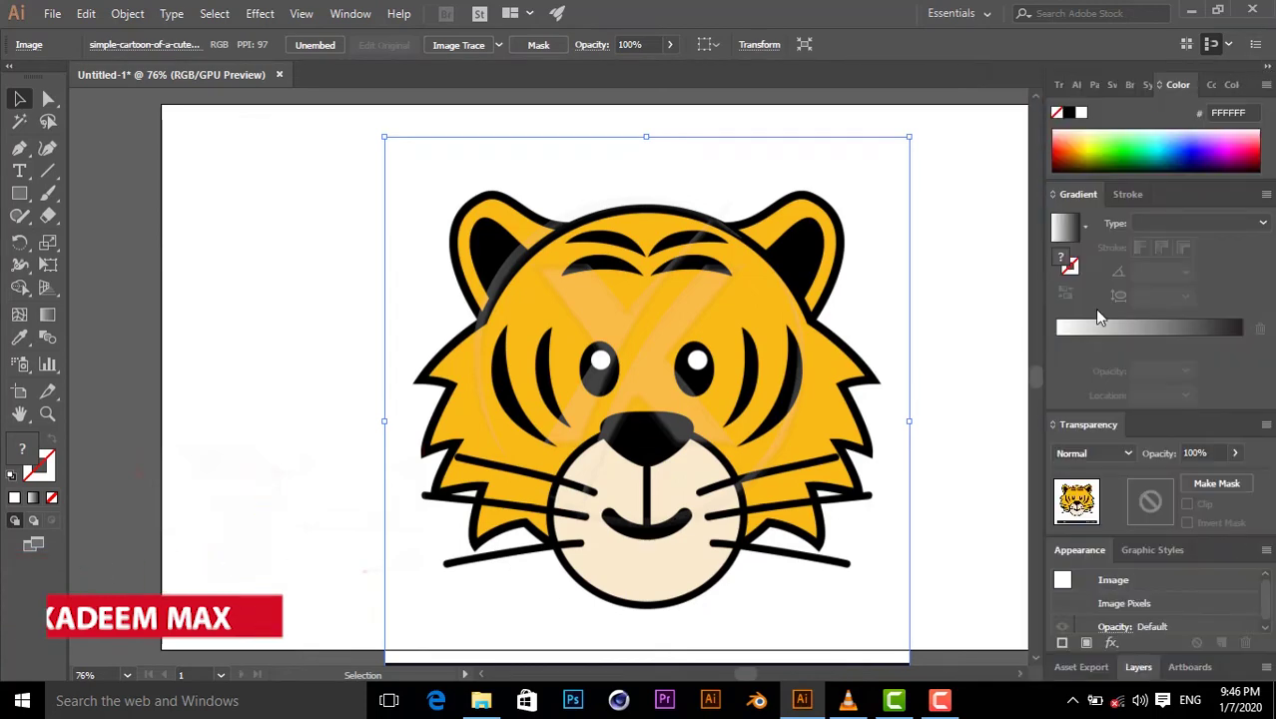
click(1267, 68)
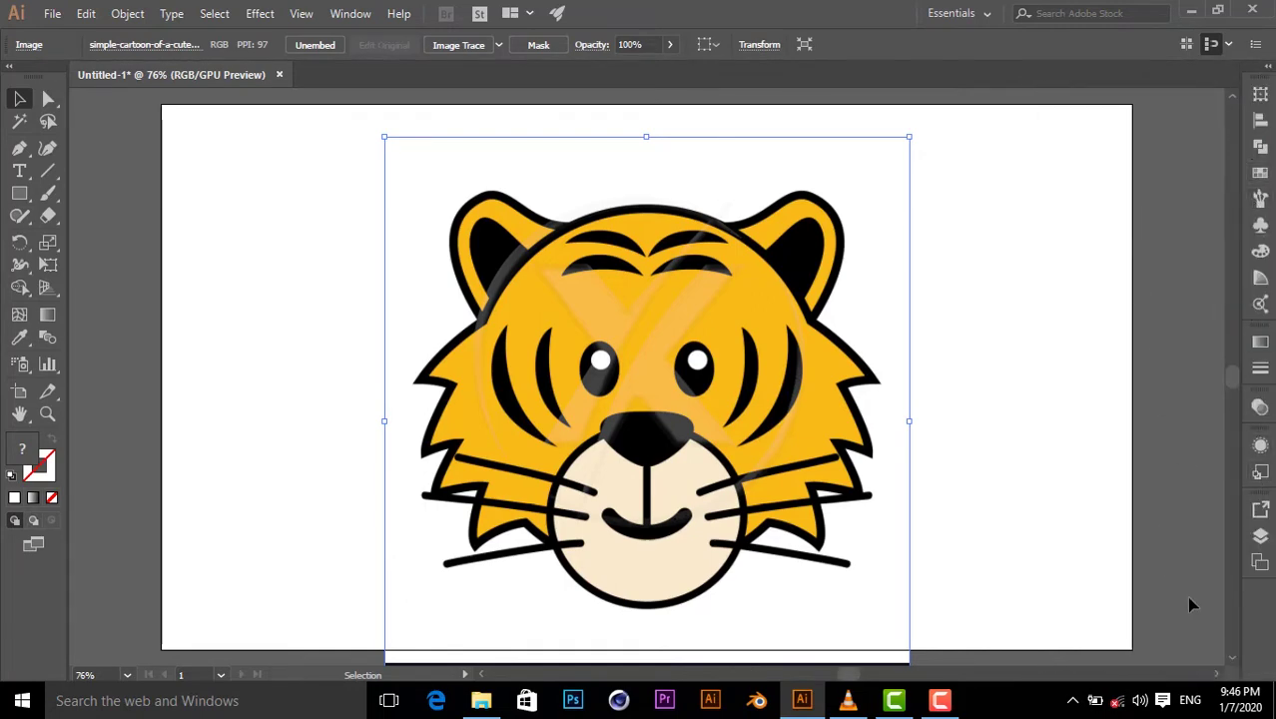
click(1261, 539)
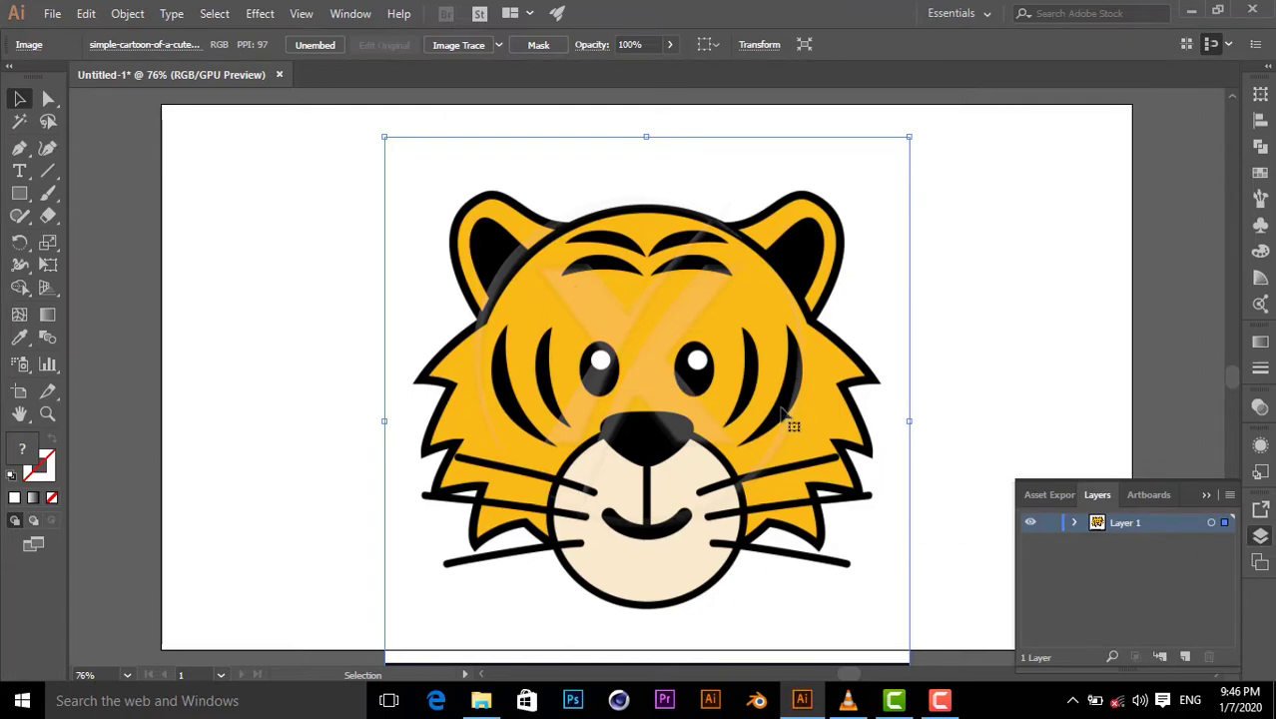
double_click(1119, 523)
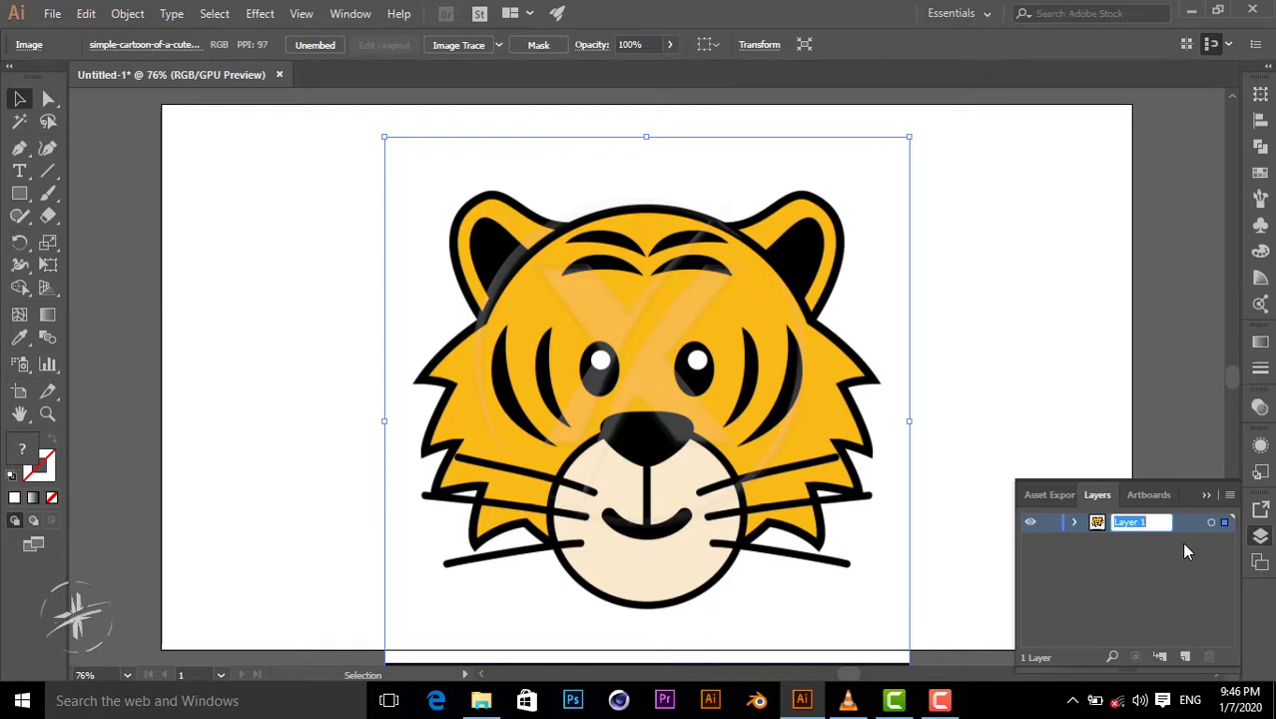
text(timger)
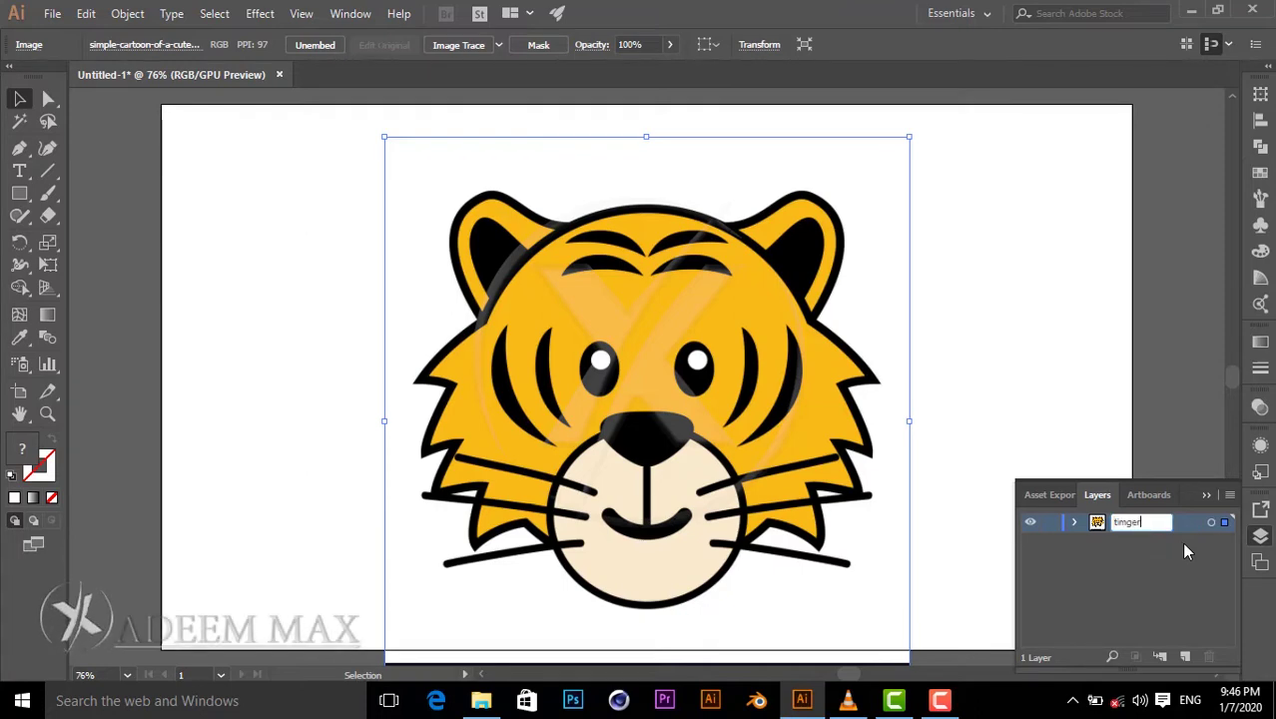
key(BackSpace)
key(BackSpace)
key(BackSpace)
key(BackSpace)
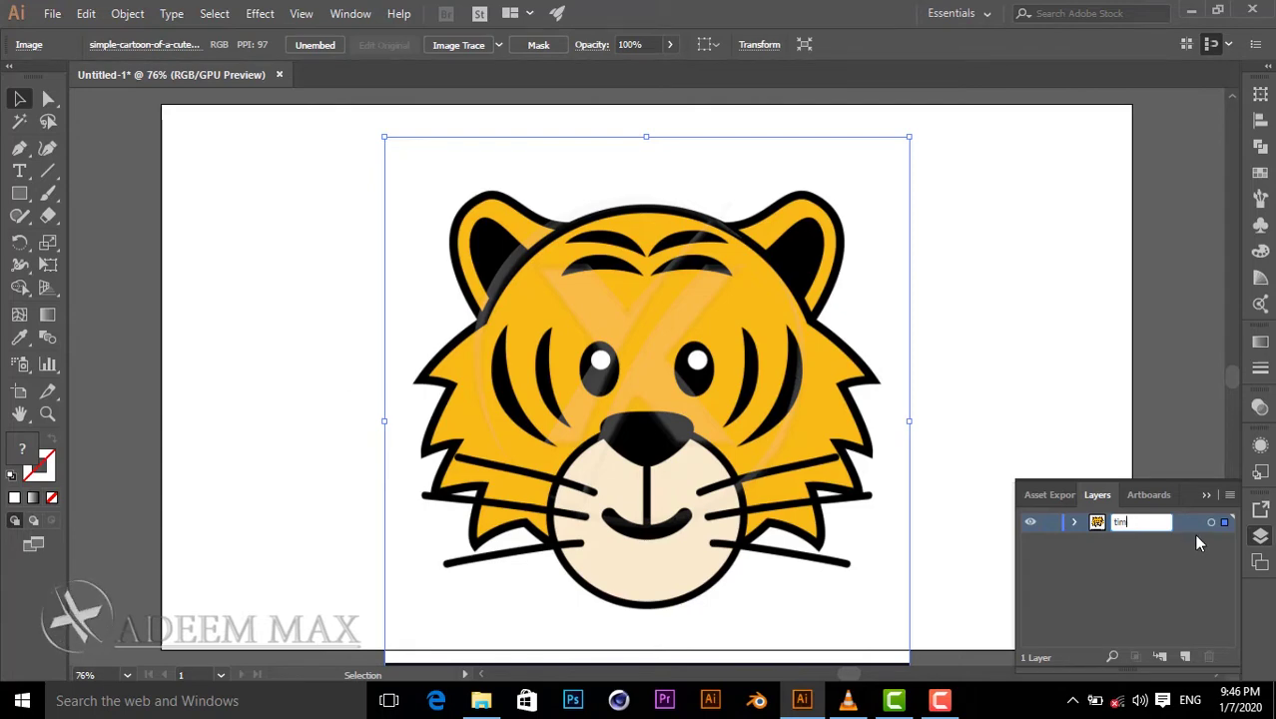
text(ger)
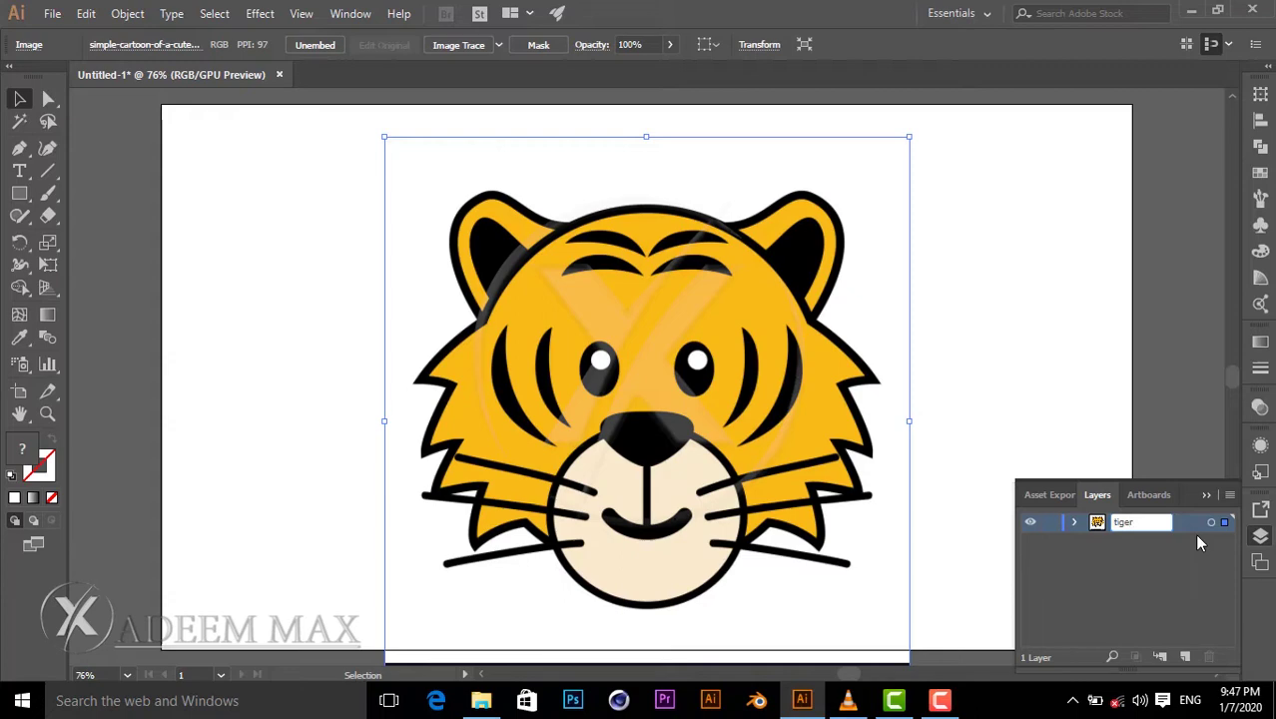
key(Return)
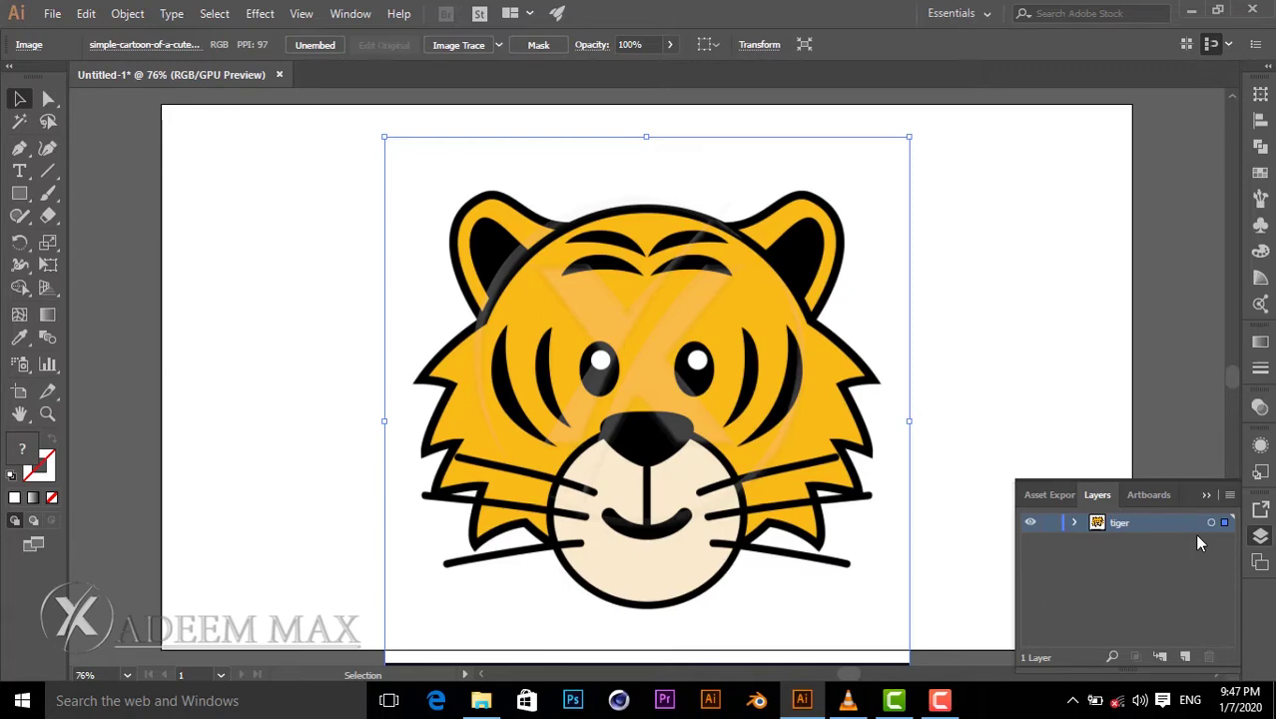
- Lock the tiger layer and turn it into a template layer for tracing
click(1029, 524)
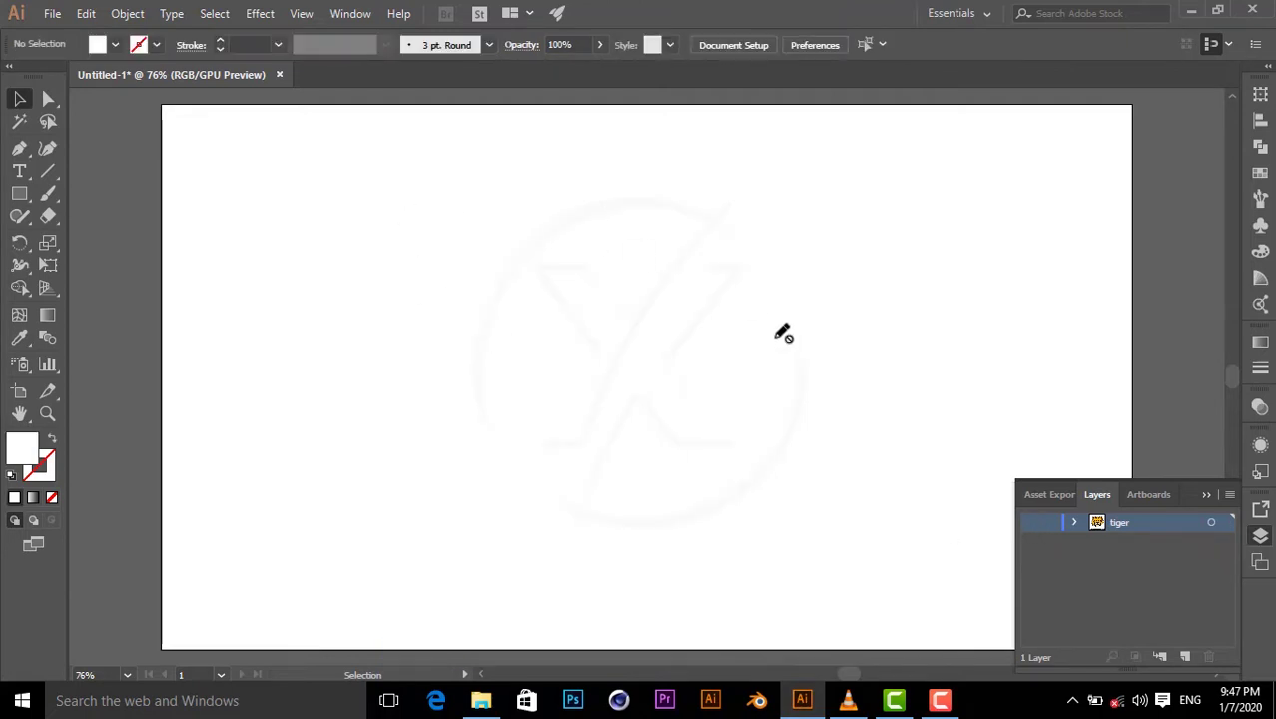
click(1032, 526)
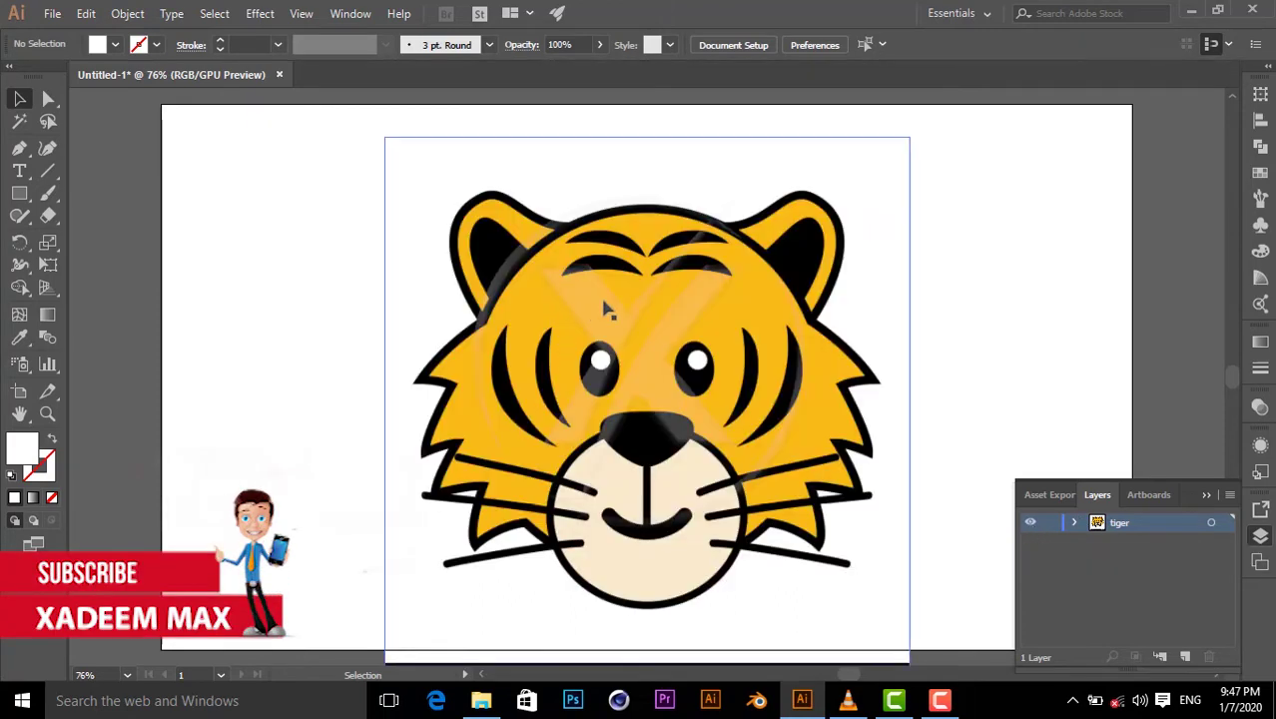
click(1049, 525)
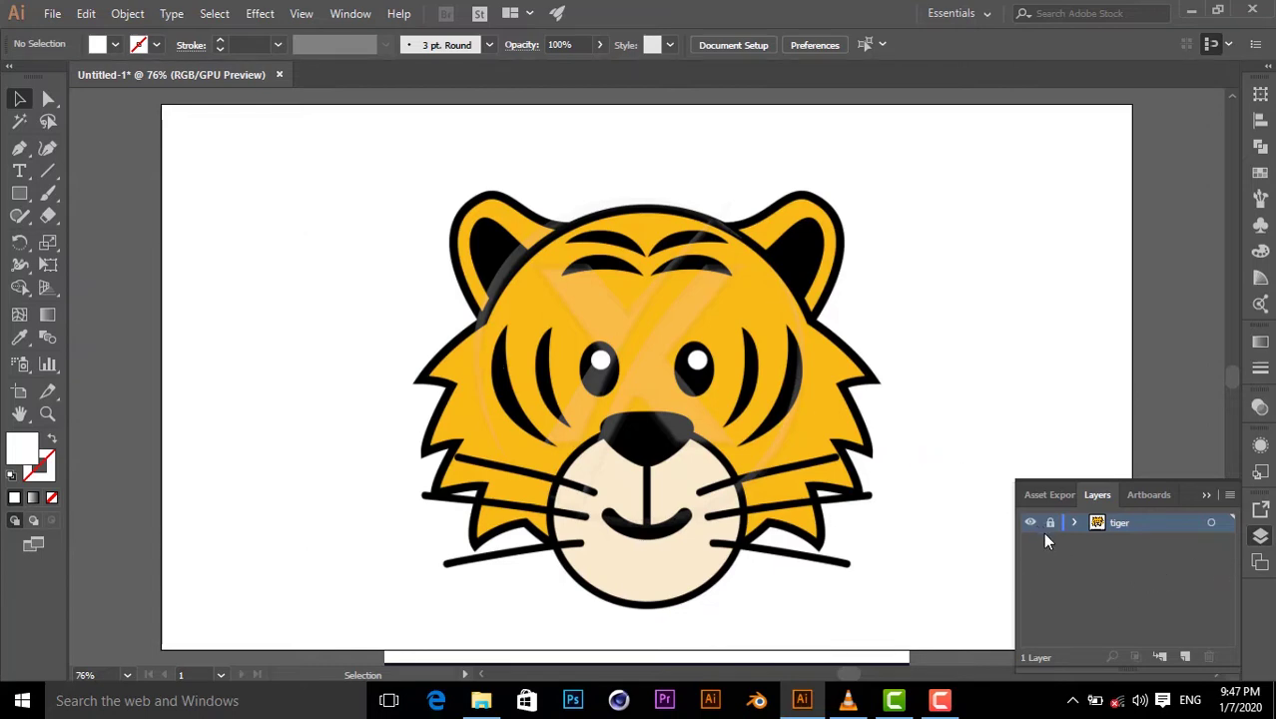
click(1230, 495)
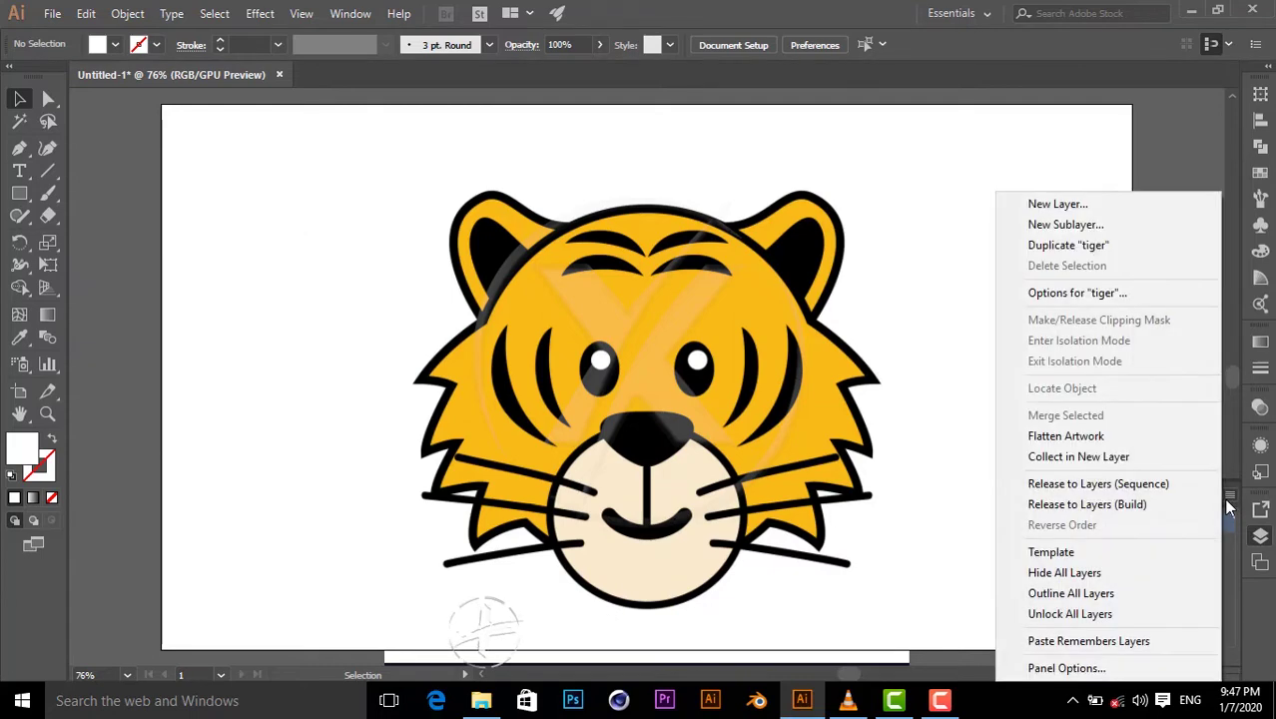
click(1053, 563)
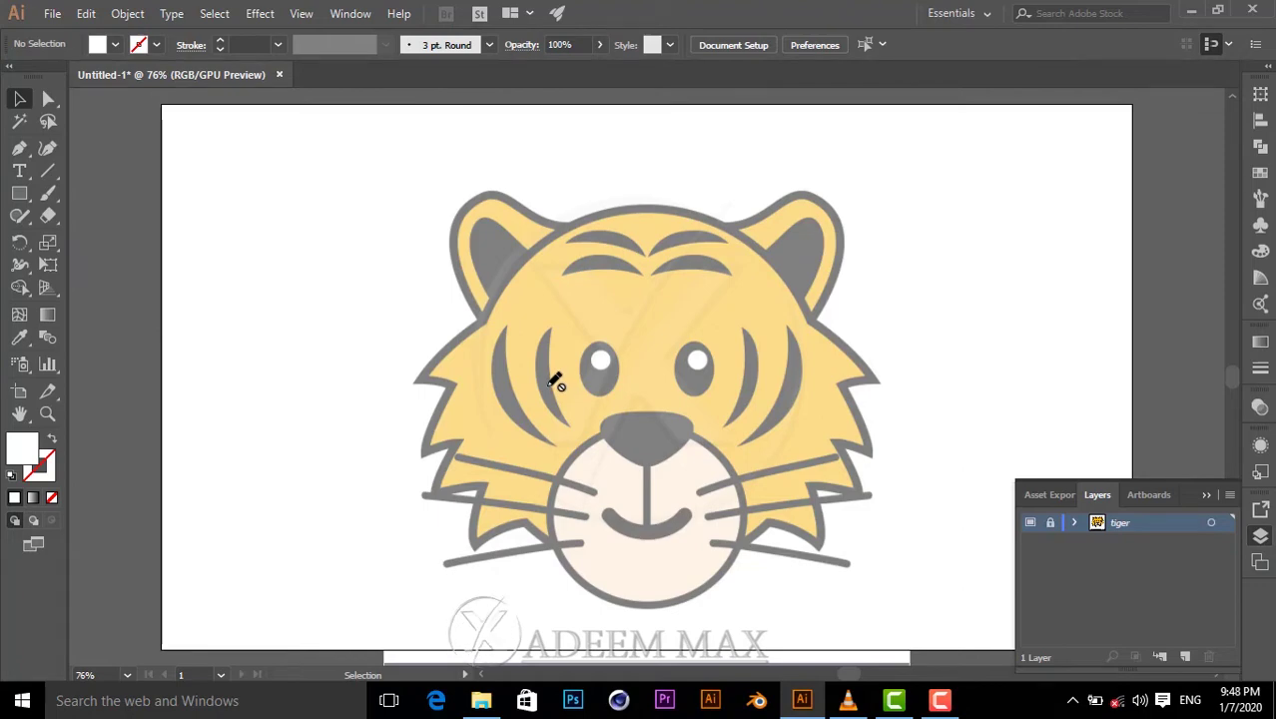
click(600, 46)
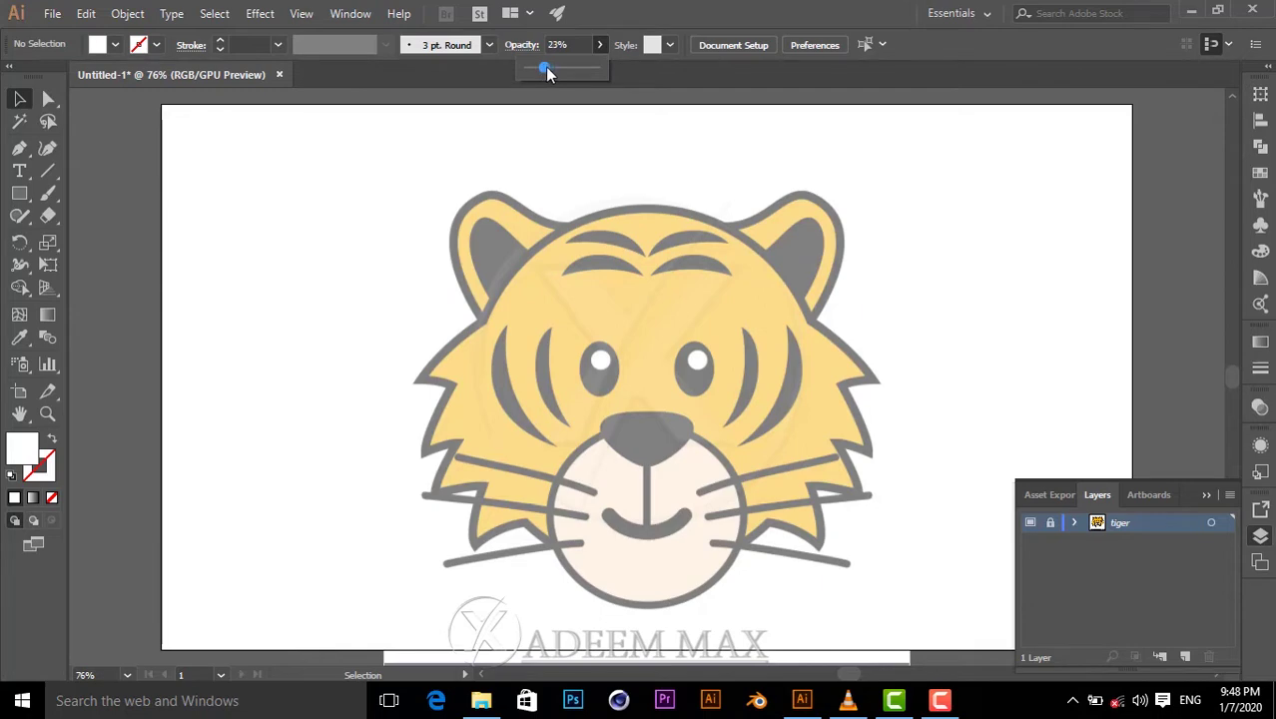
click(600, 46)
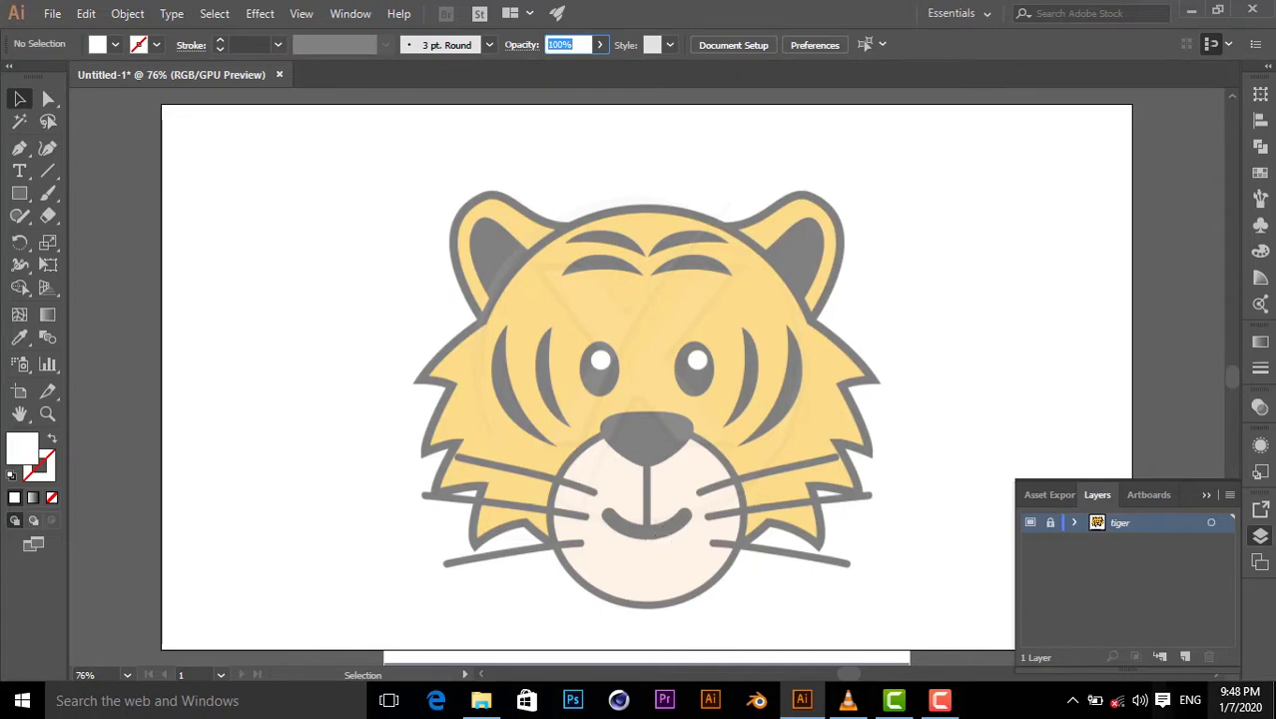
- Add a new layer above the tiger template and name it "face"
click(1186, 658)
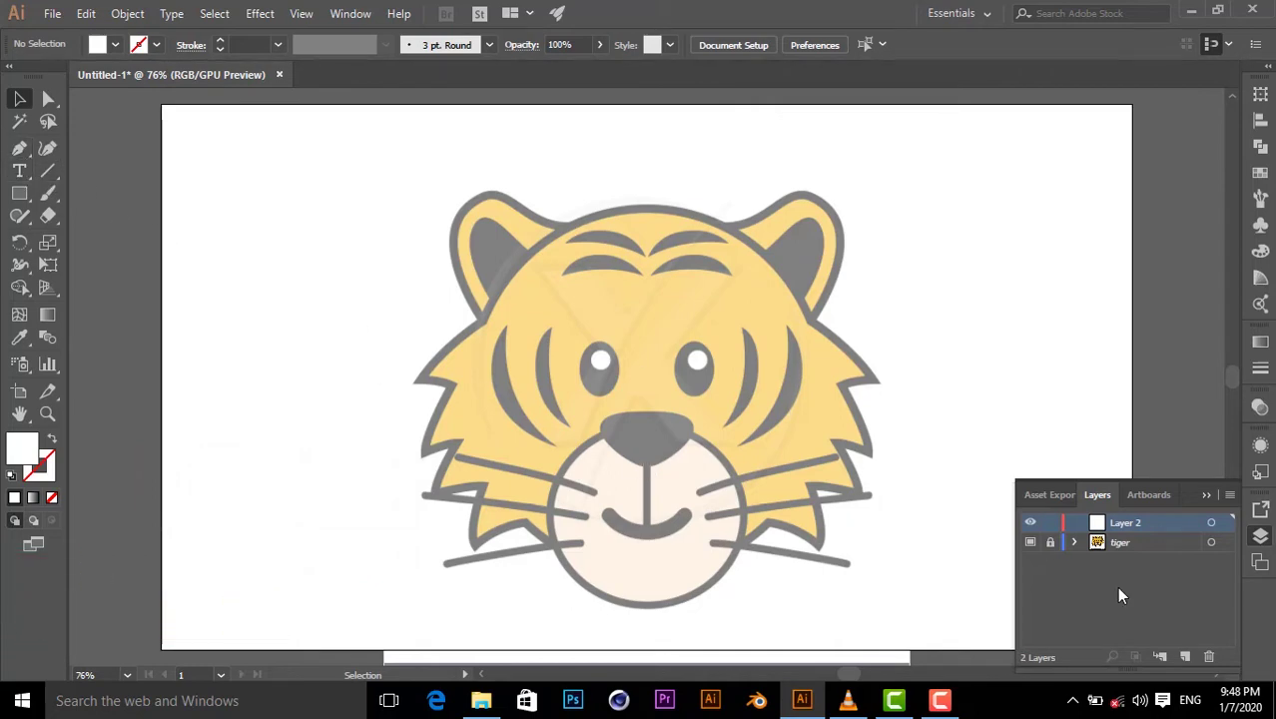
double_click(1129, 527)
text(face)
key(Return)
- Ready the Pen tool with a near-black stroke colour, hex 020202
click(19, 148)
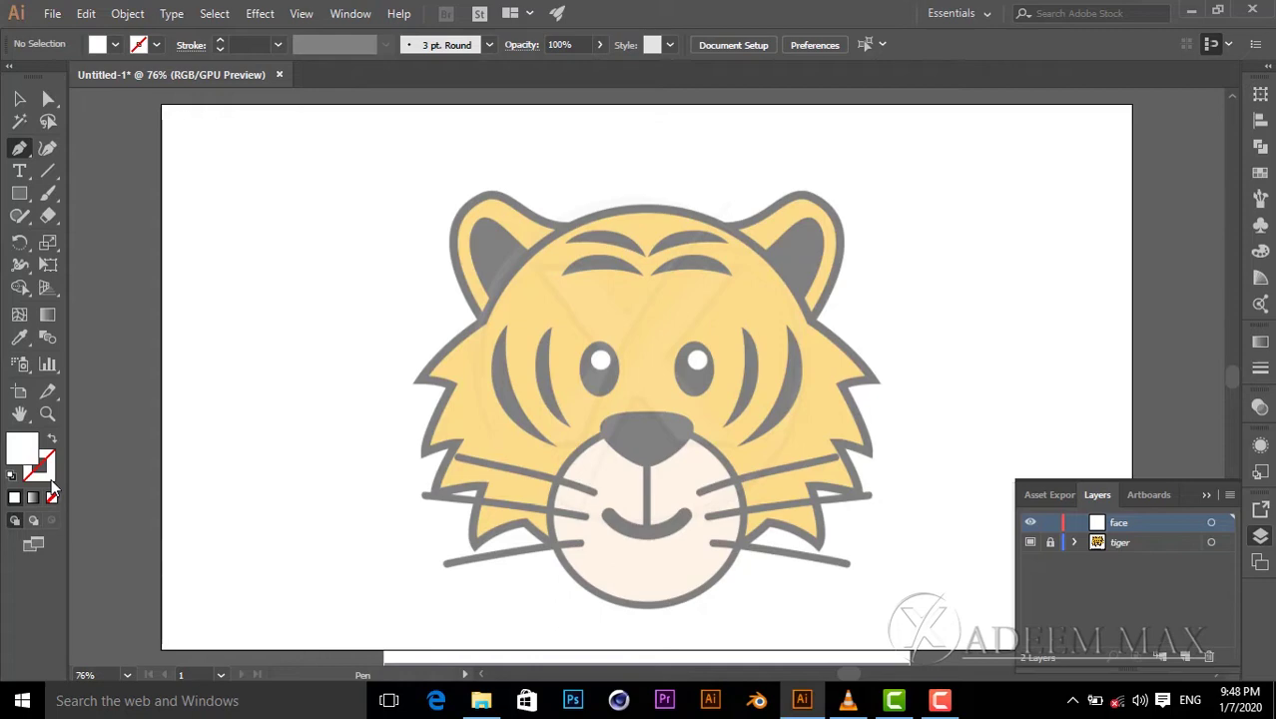
click(50, 488)
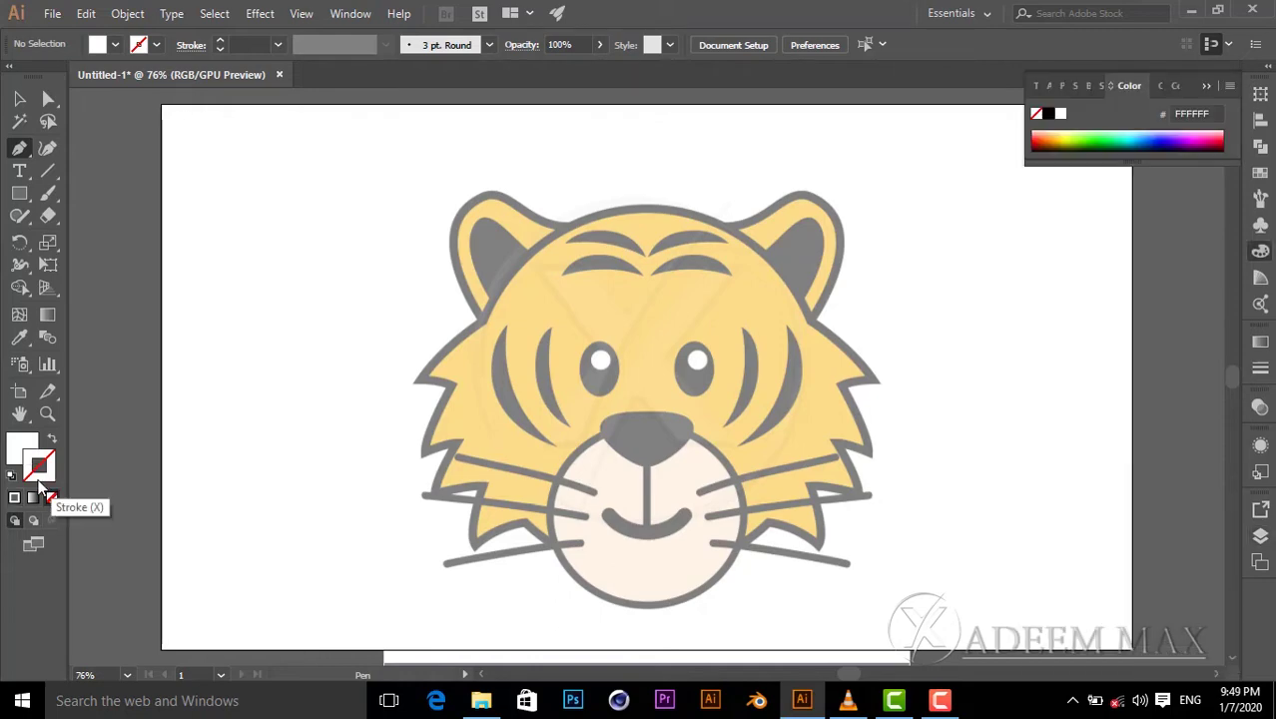
double_click(40, 465)
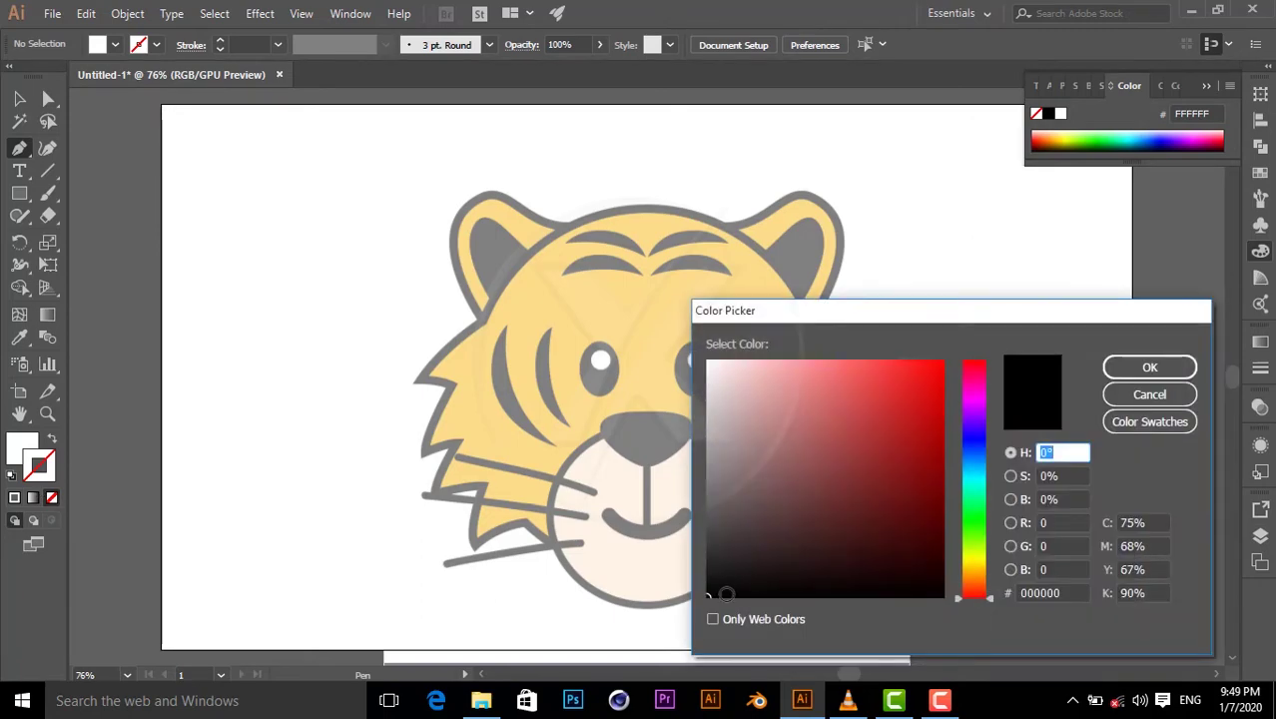
click(1150, 367)
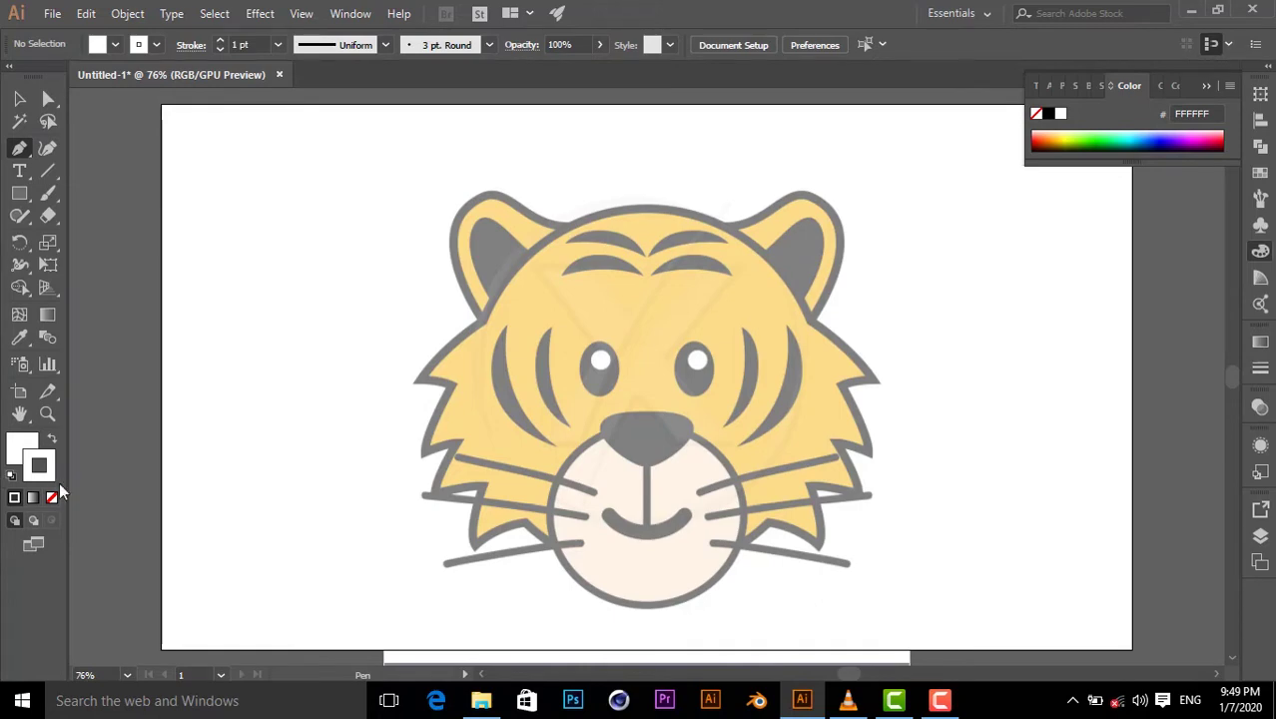
double_click(38, 477)
drag(775, 553, 725, 596)
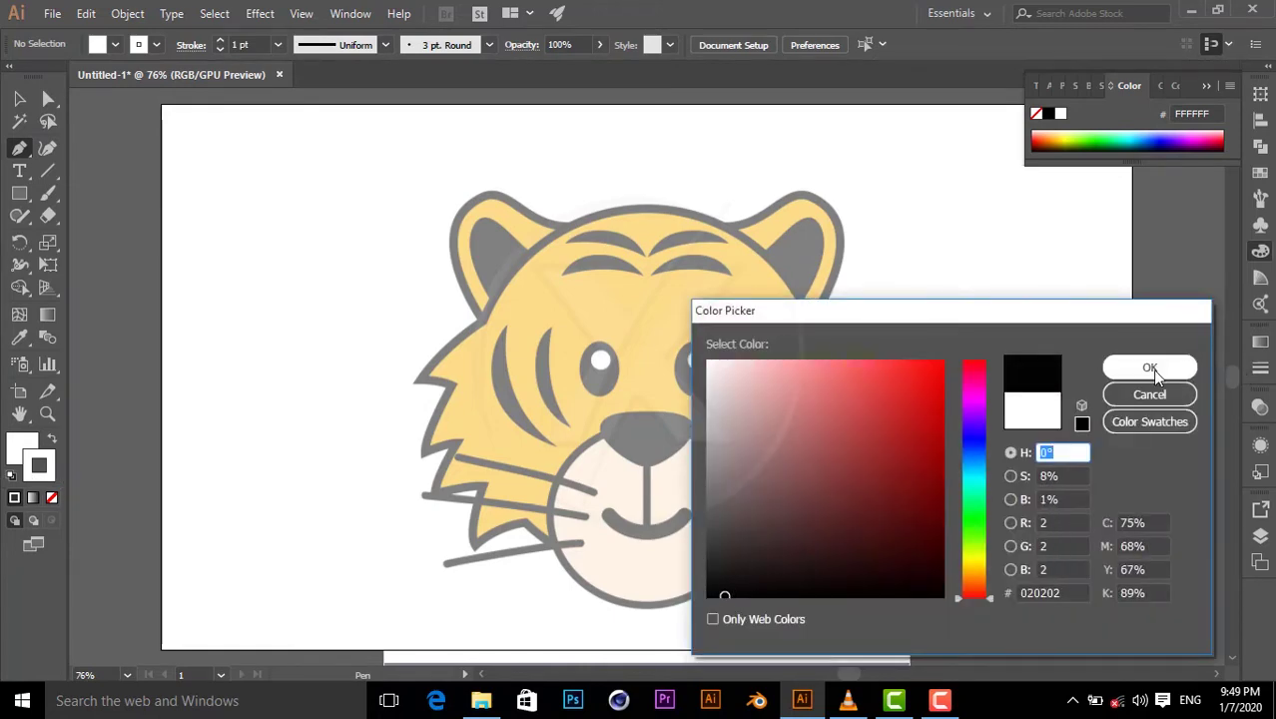
click(1150, 370)
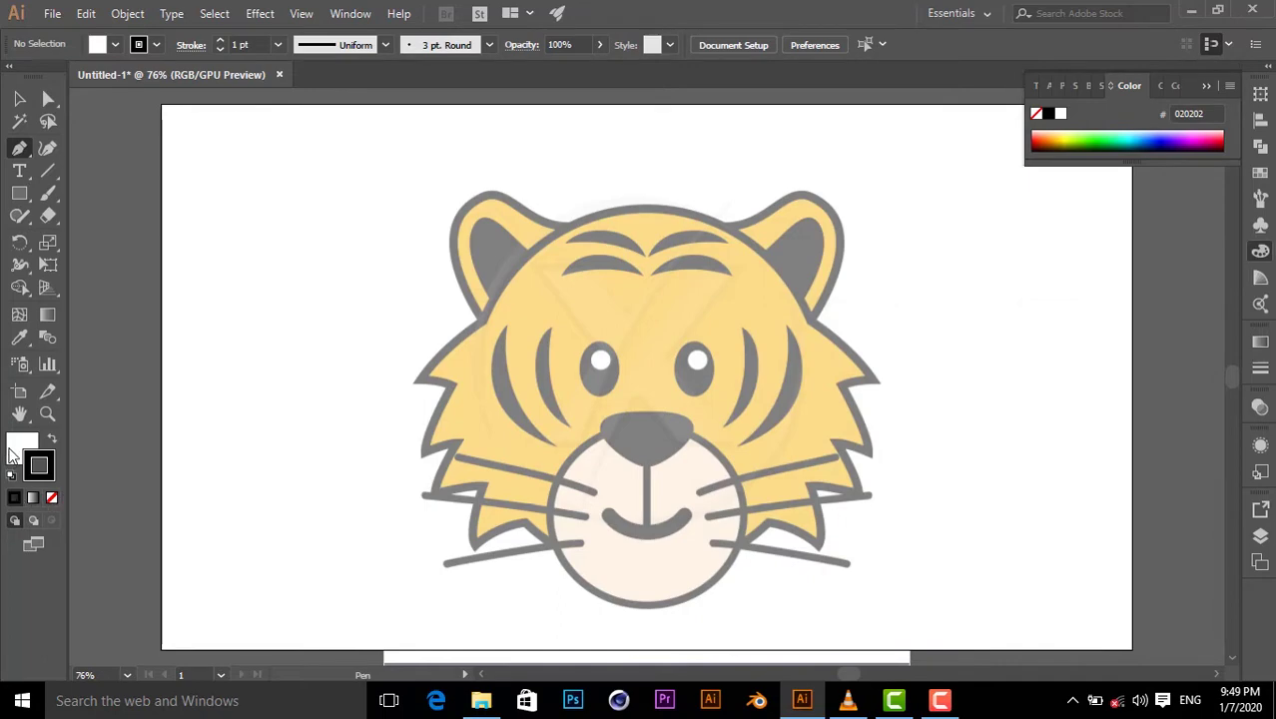
- Remove the fill colour and set the stroke weight to 8 pt
click(12, 454)
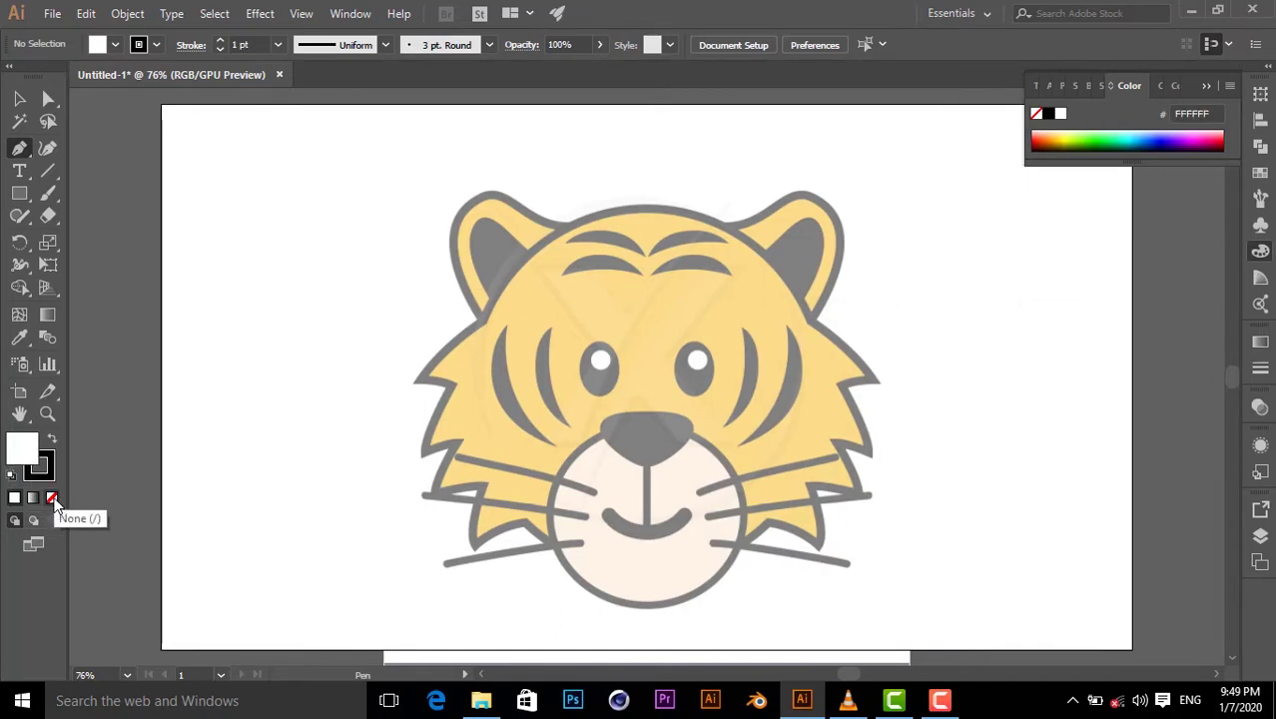
click(52, 500)
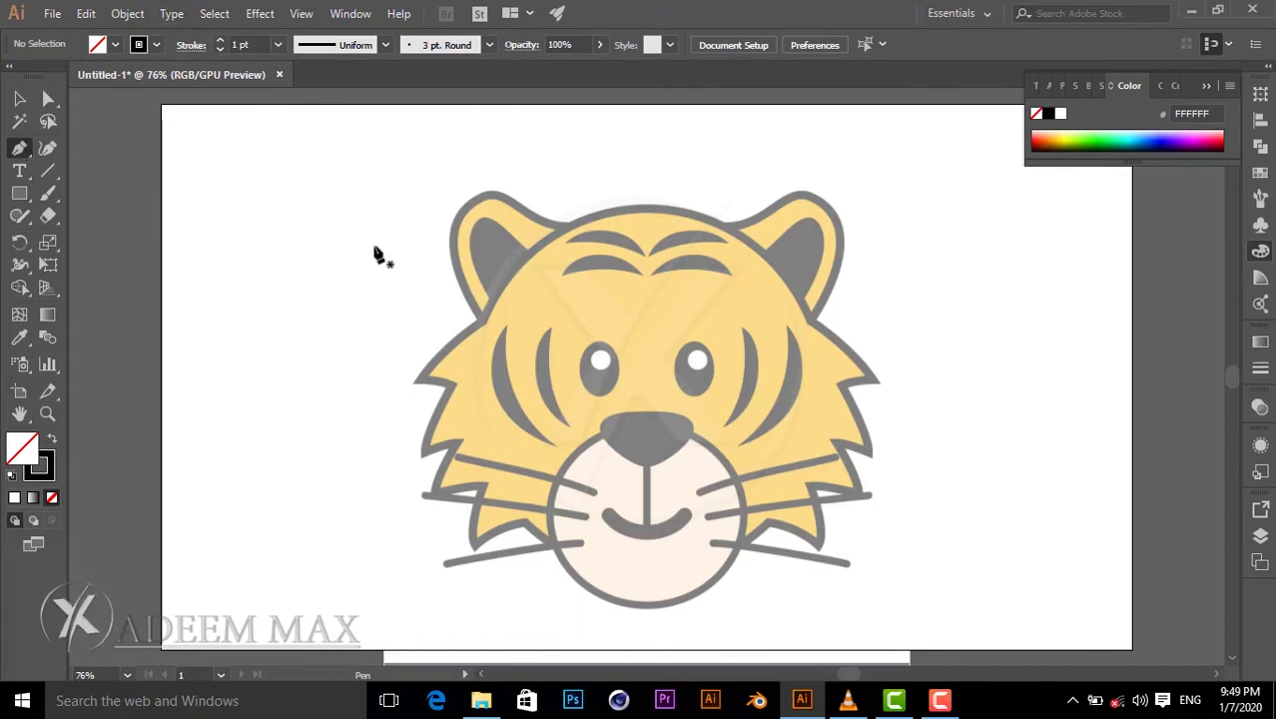
click(220, 46)
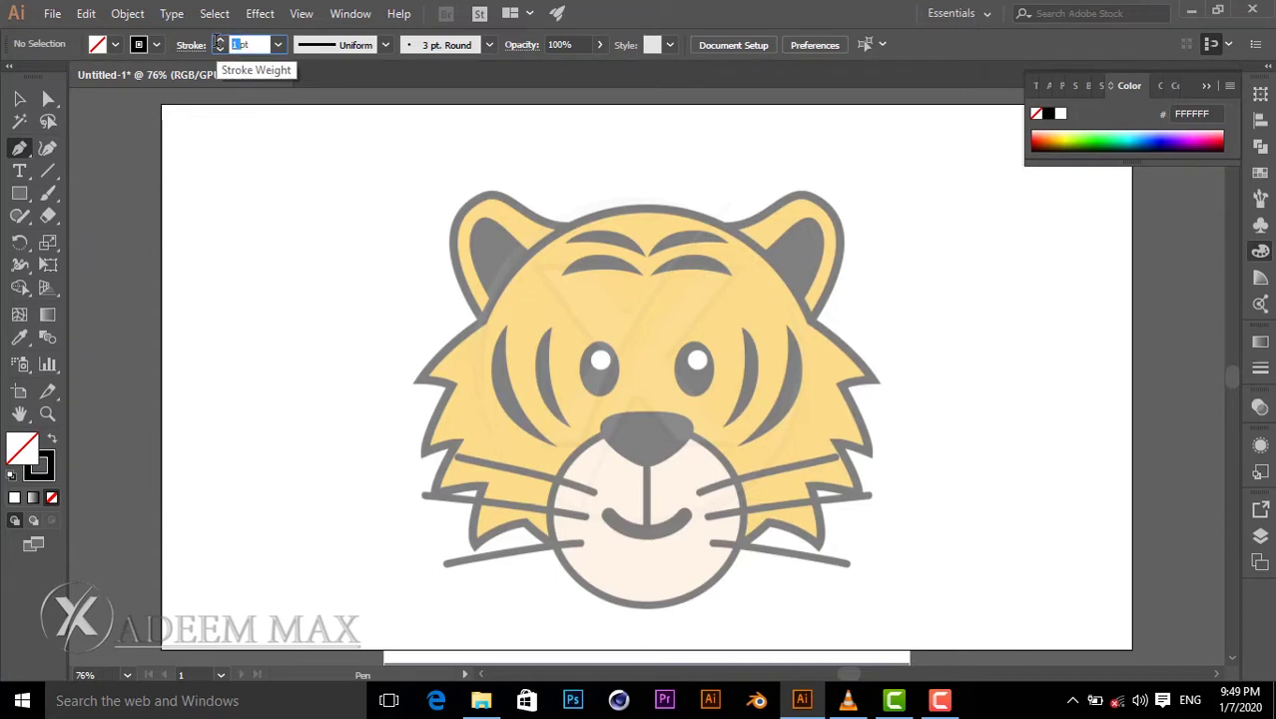
text(8)
key(Return)
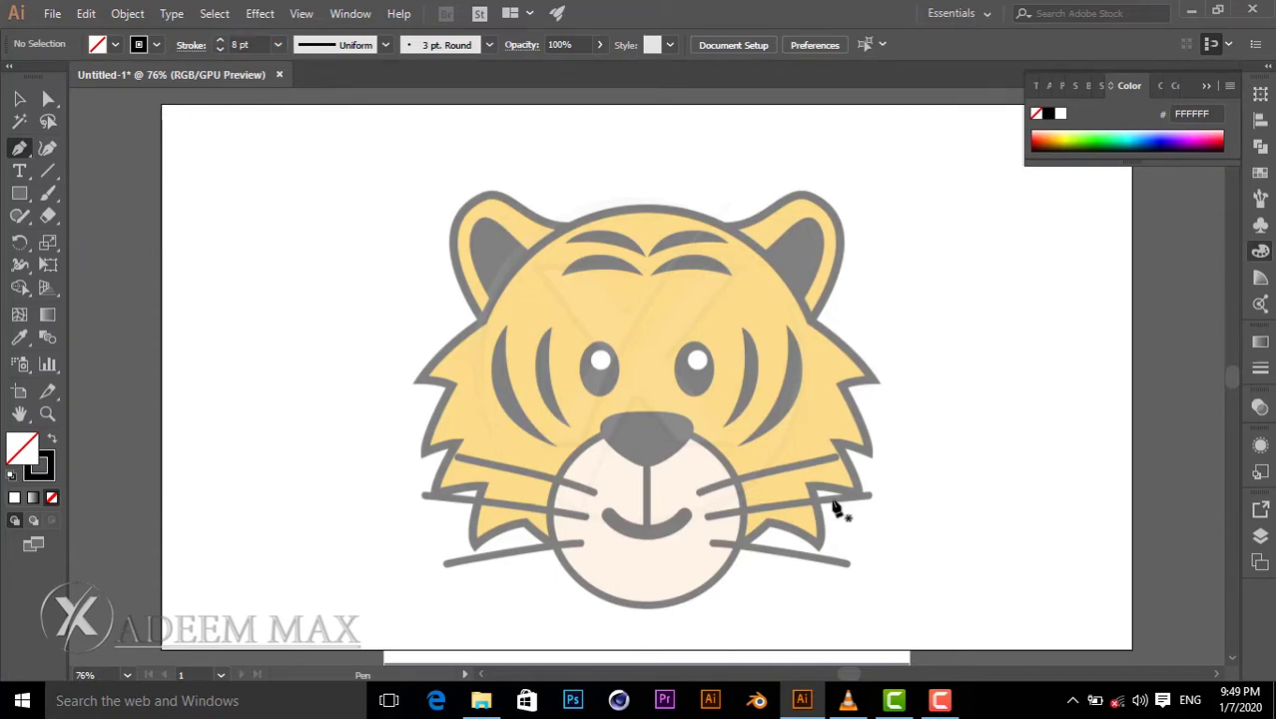
- Show the rulers and place a vertical guide through the centre of the tiger's face
scroll(731, 294, down, 1)
scroll(728, 295, down, 1)
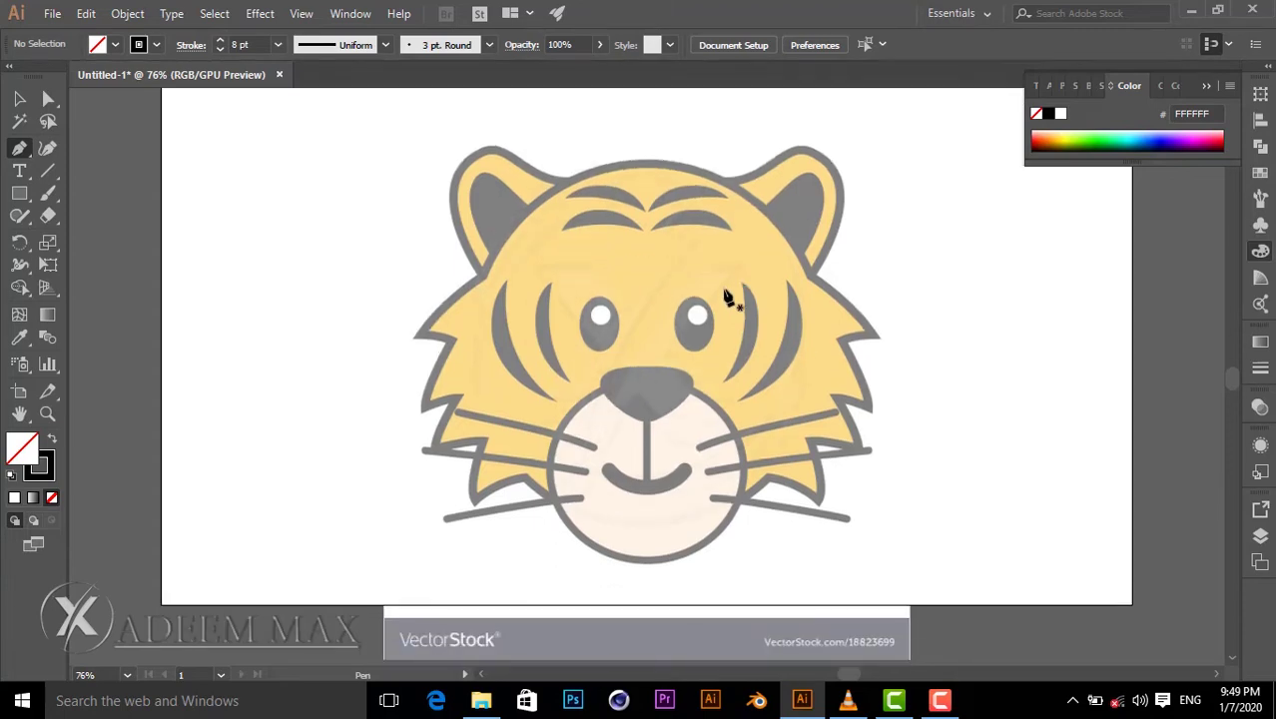
key(ctrl+plus)
key(ctrl+plus)
scroll(727, 298, up, 3)
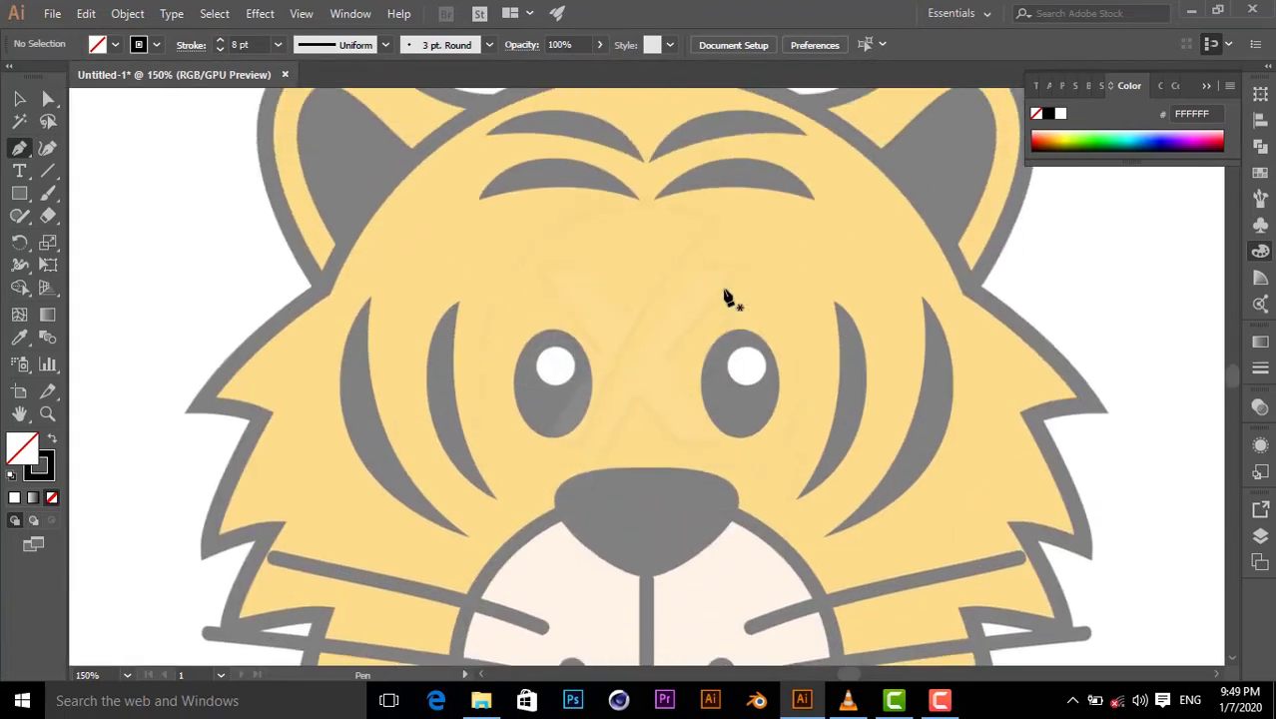
scroll(726, 295, up, 5)
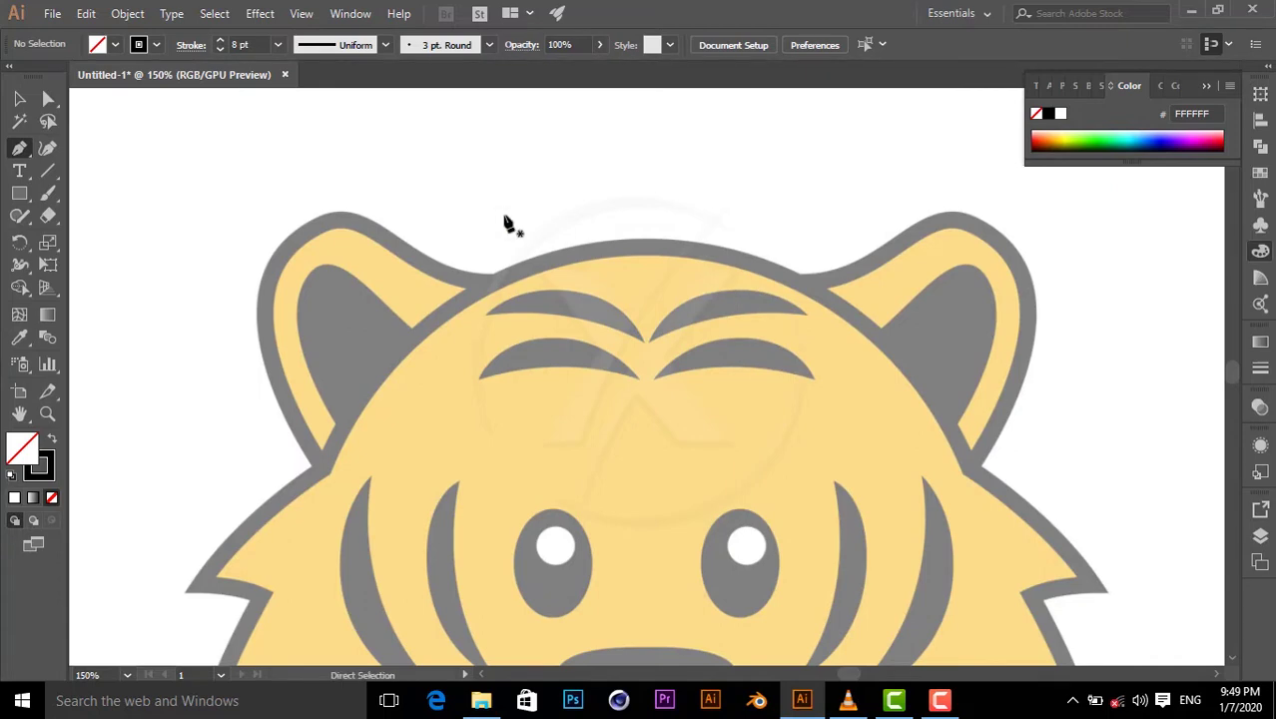
key(ctrl+r)
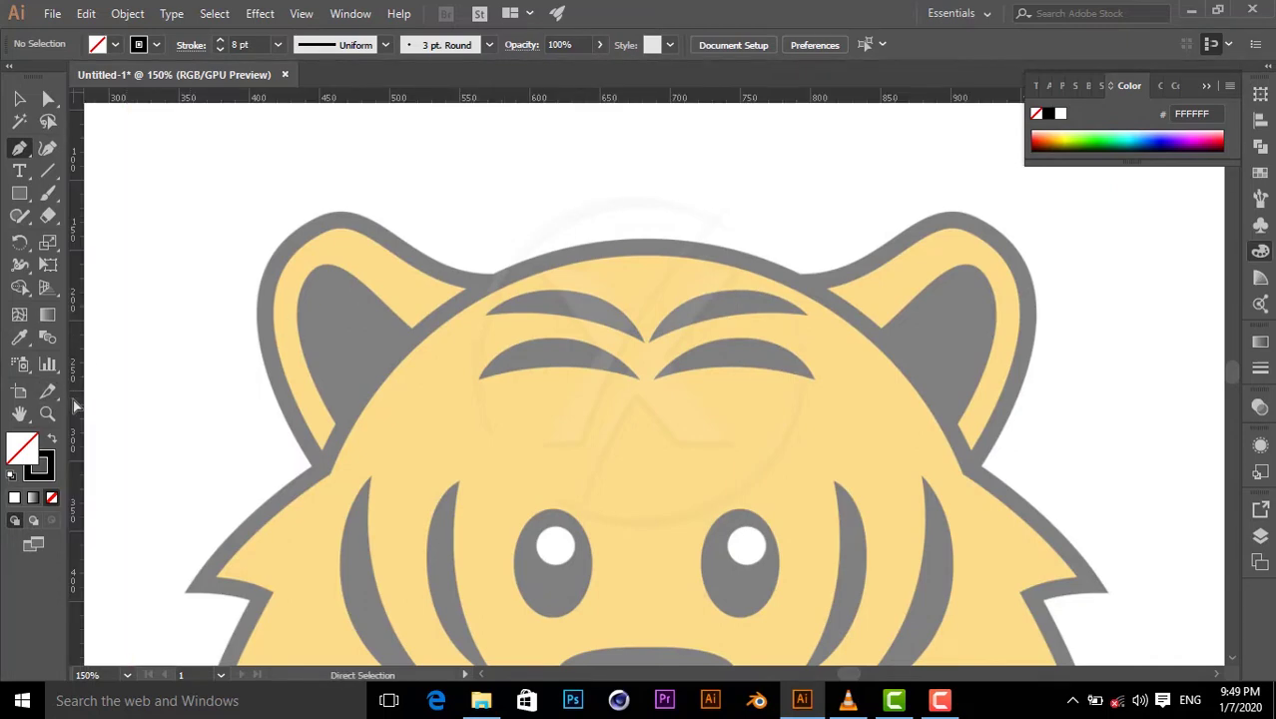
drag(79, 405, 648, 460)
key(ctrl+shift+a)
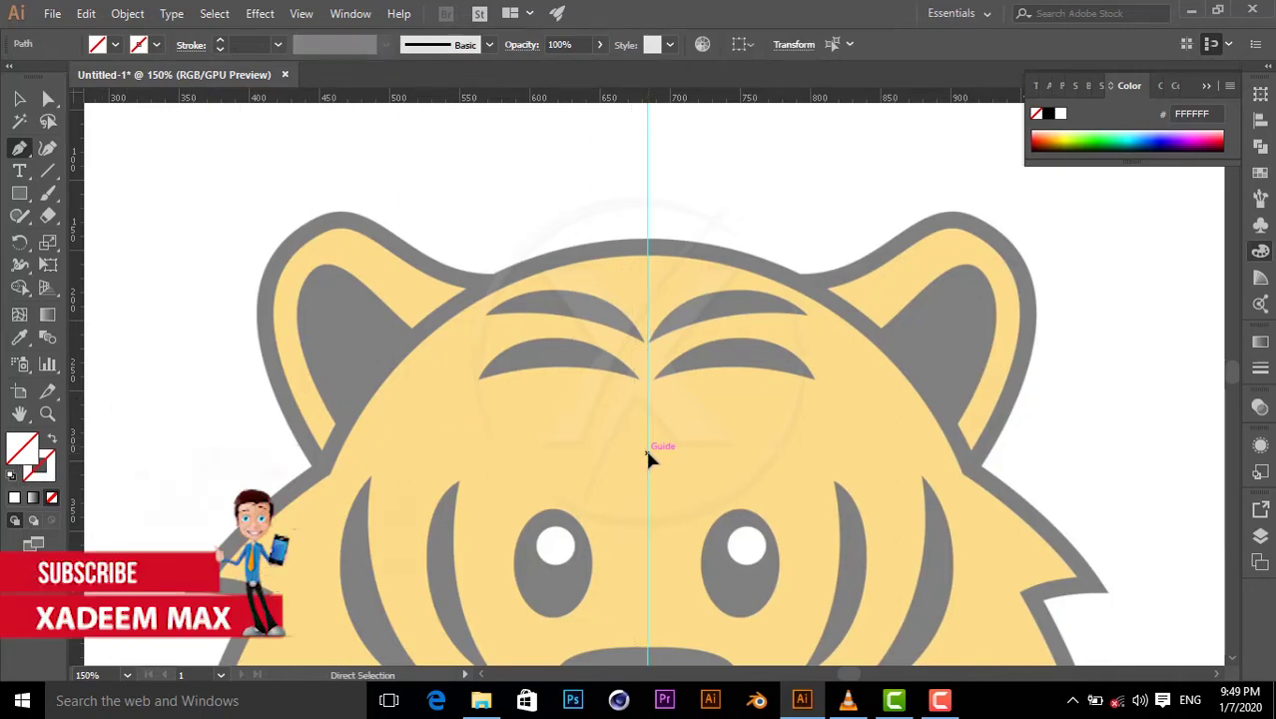
key(ctrl+minus)
key(ctrl+minus)
ctrl+click(648, 457)
scroll(652, 451, down, 3)
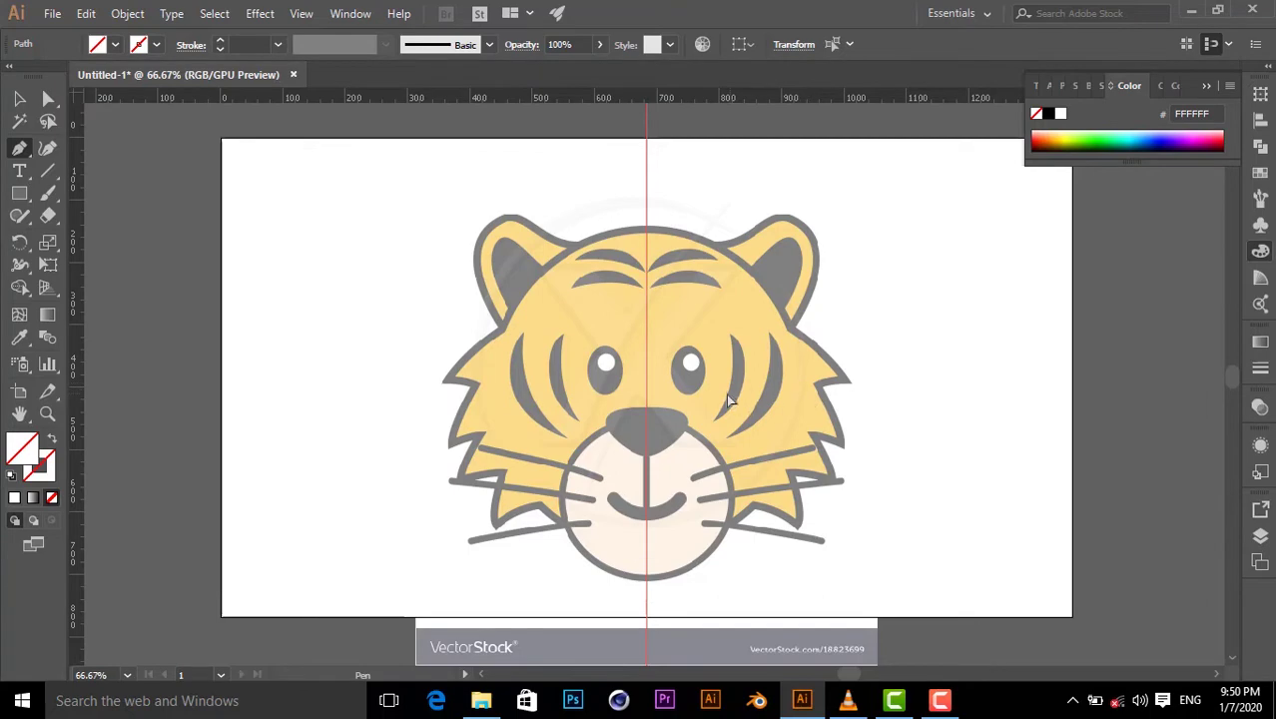
- Set the stroke to black (000000) with a weight of 8 pt for tracing the face
key(ctrl+equal)
key(ctrl+equal)
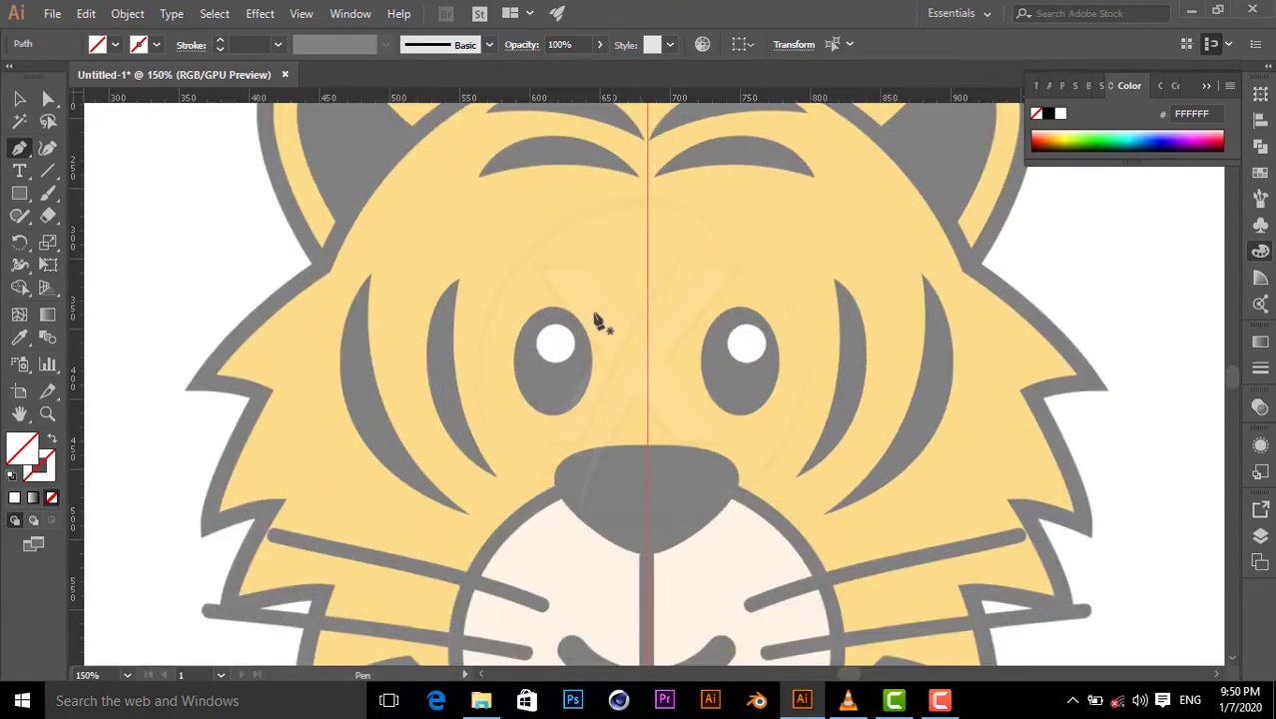
scroll(599, 321, up, 5)
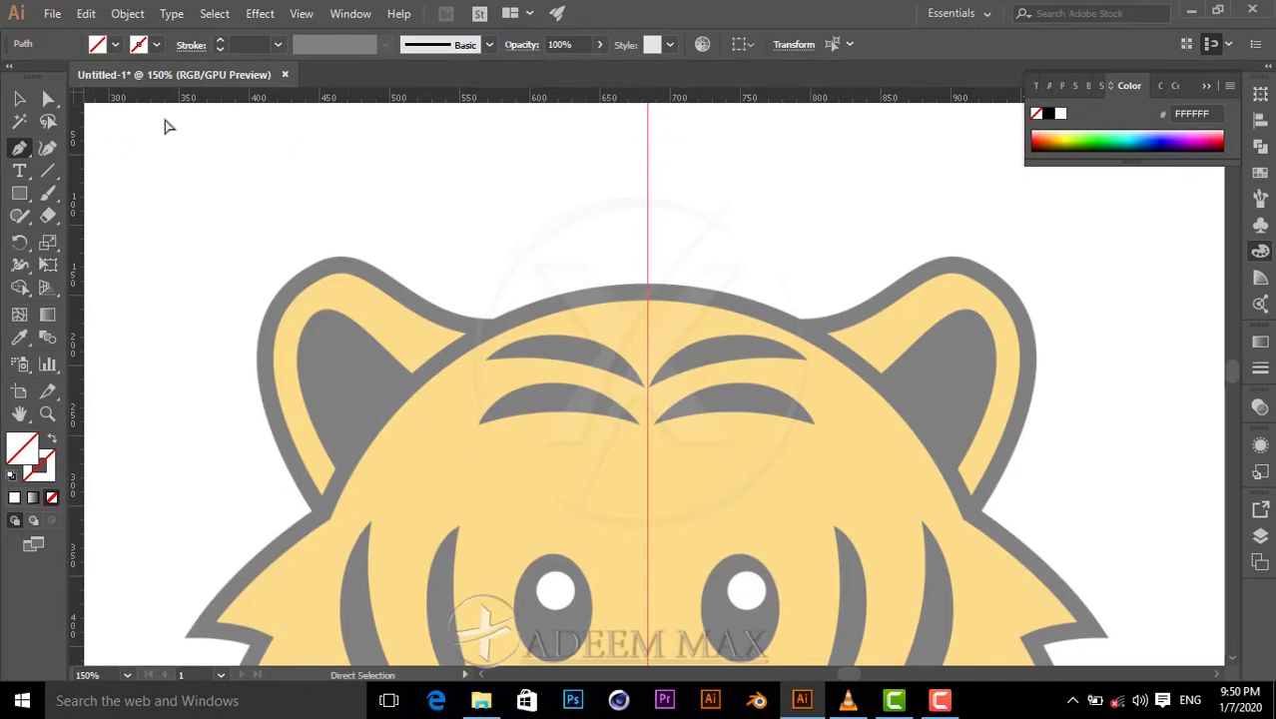
click(127, 151)
shift+click(128, 660)
double_click(50, 478)
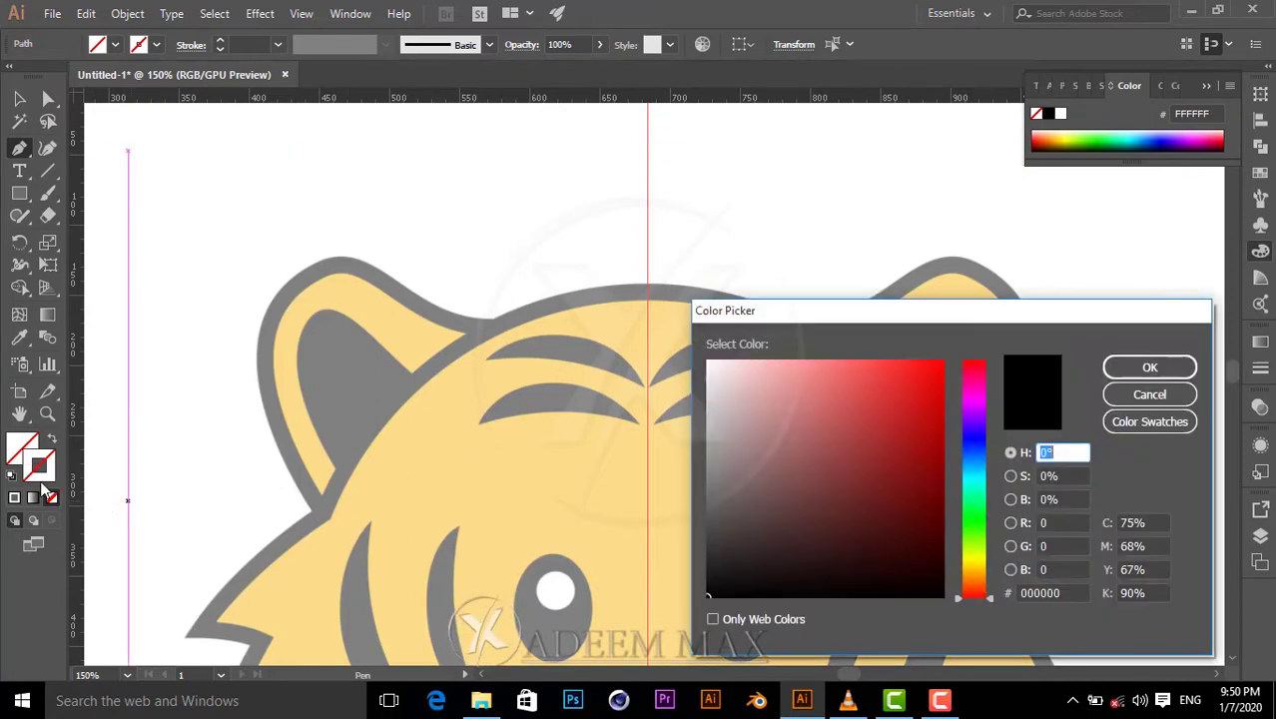
click(1181, 369)
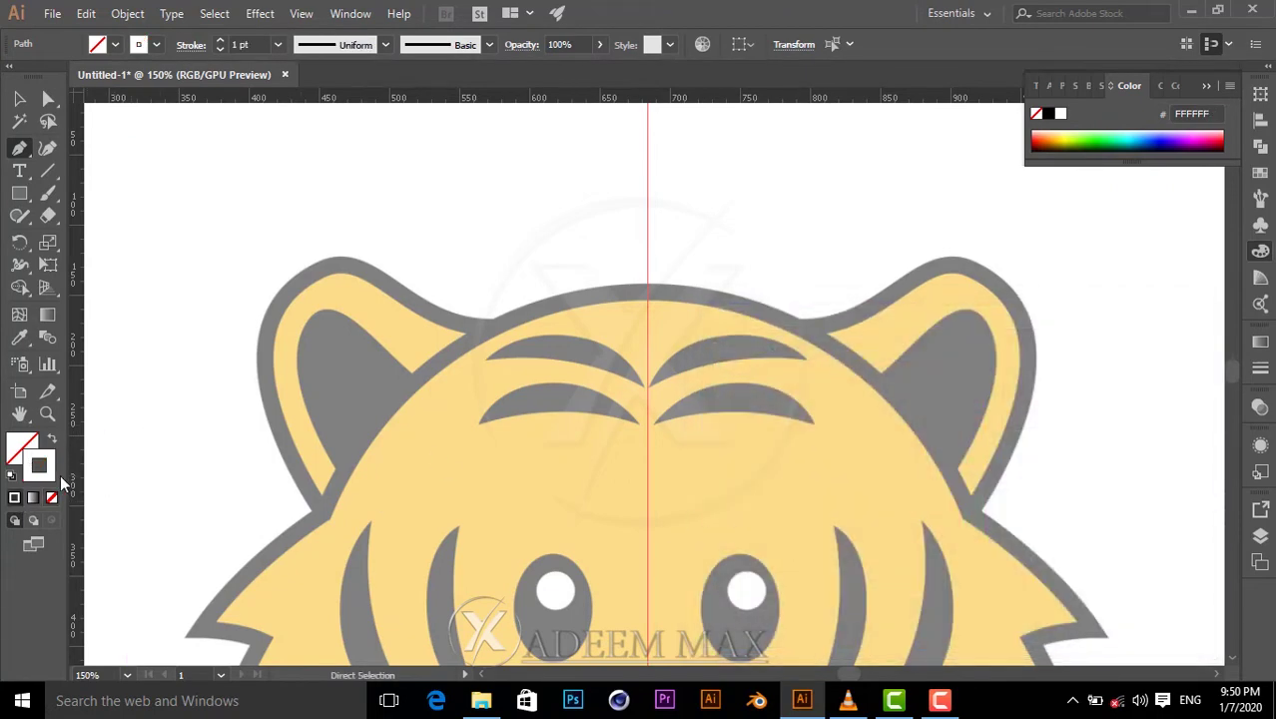
double_click(22, 449)
drag(787, 485, 711, 596)
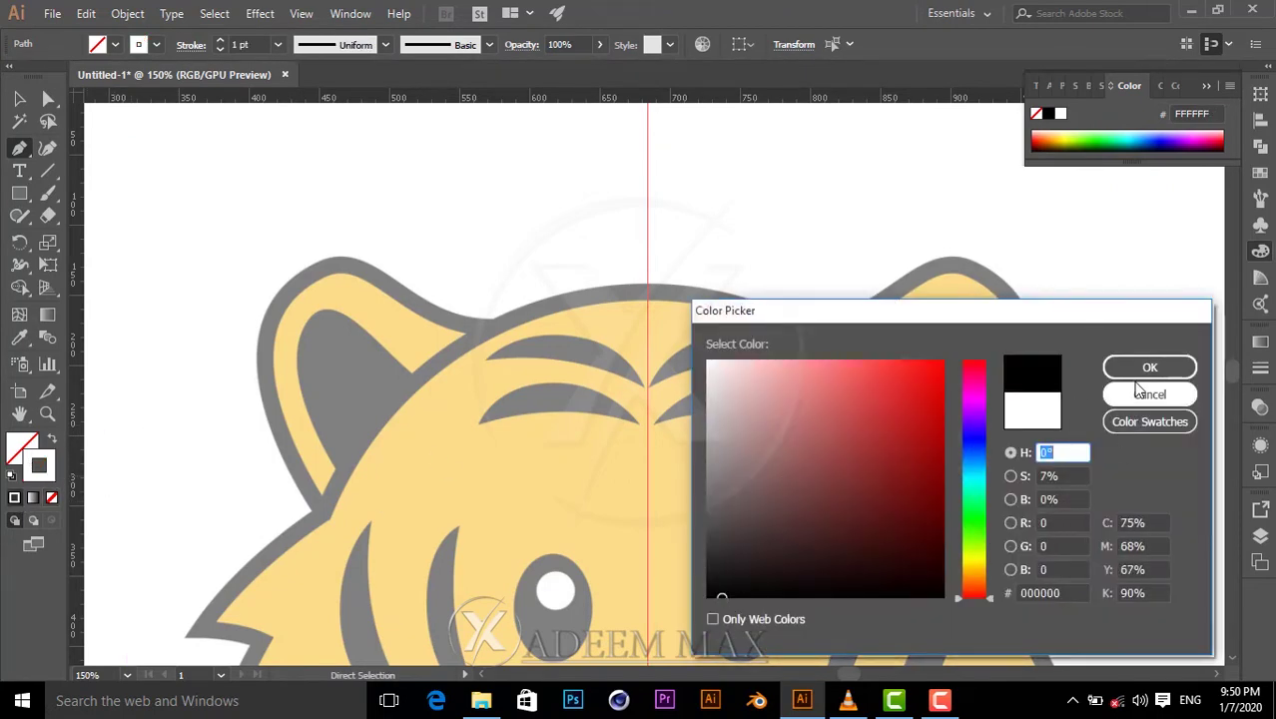
click(1148, 367)
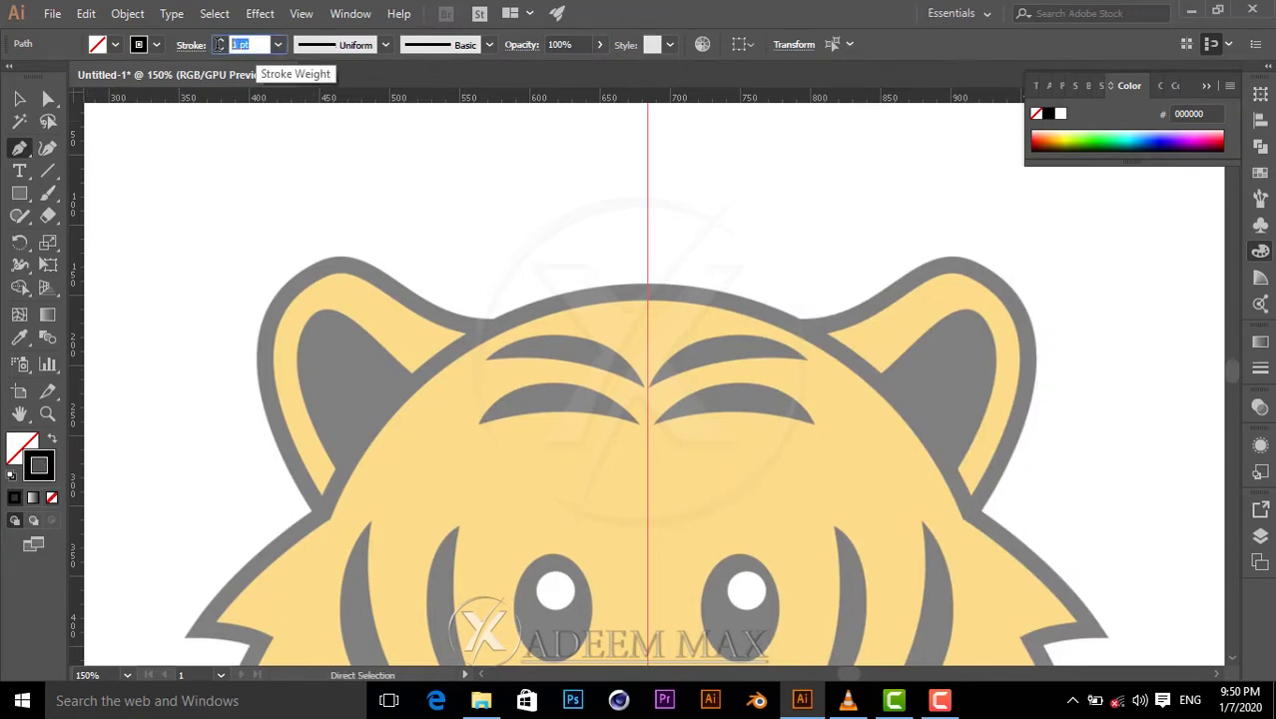
click(242, 44)
text(8)
key(Return)
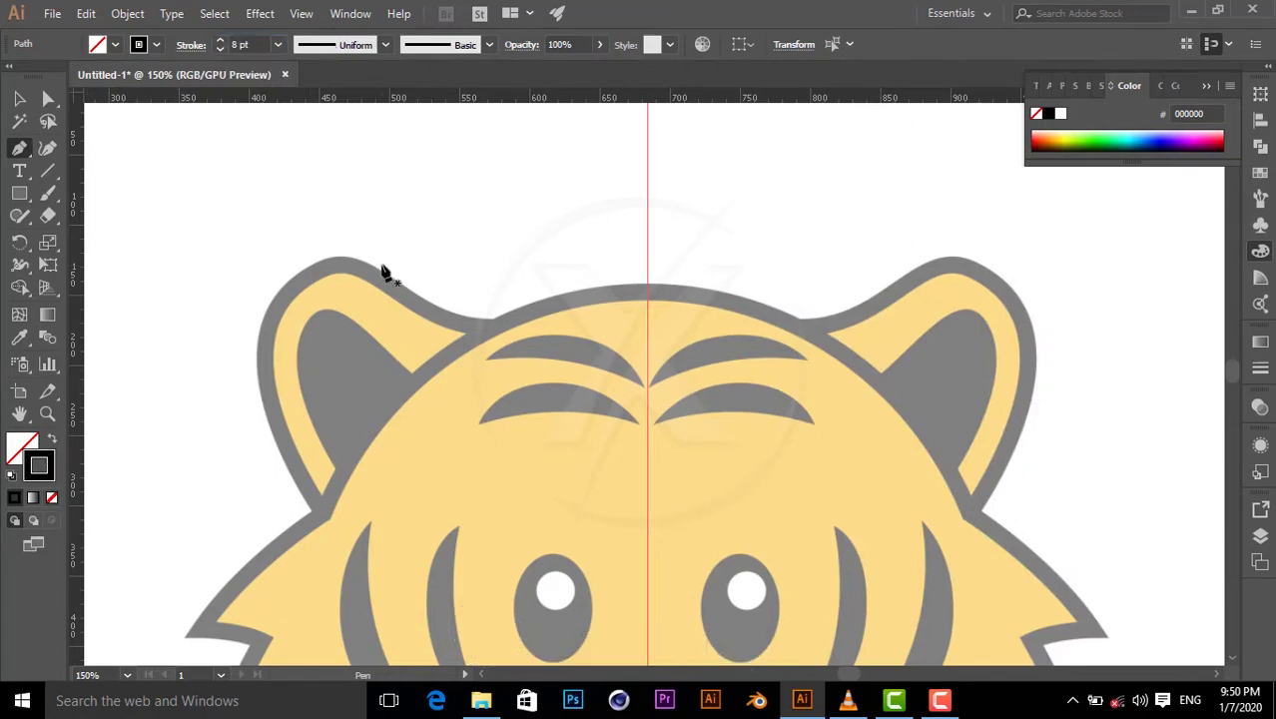
- Trace the left half of the head's top curve with the Pen tool, from the centre guide down to the base of the left ear
click(647, 294)
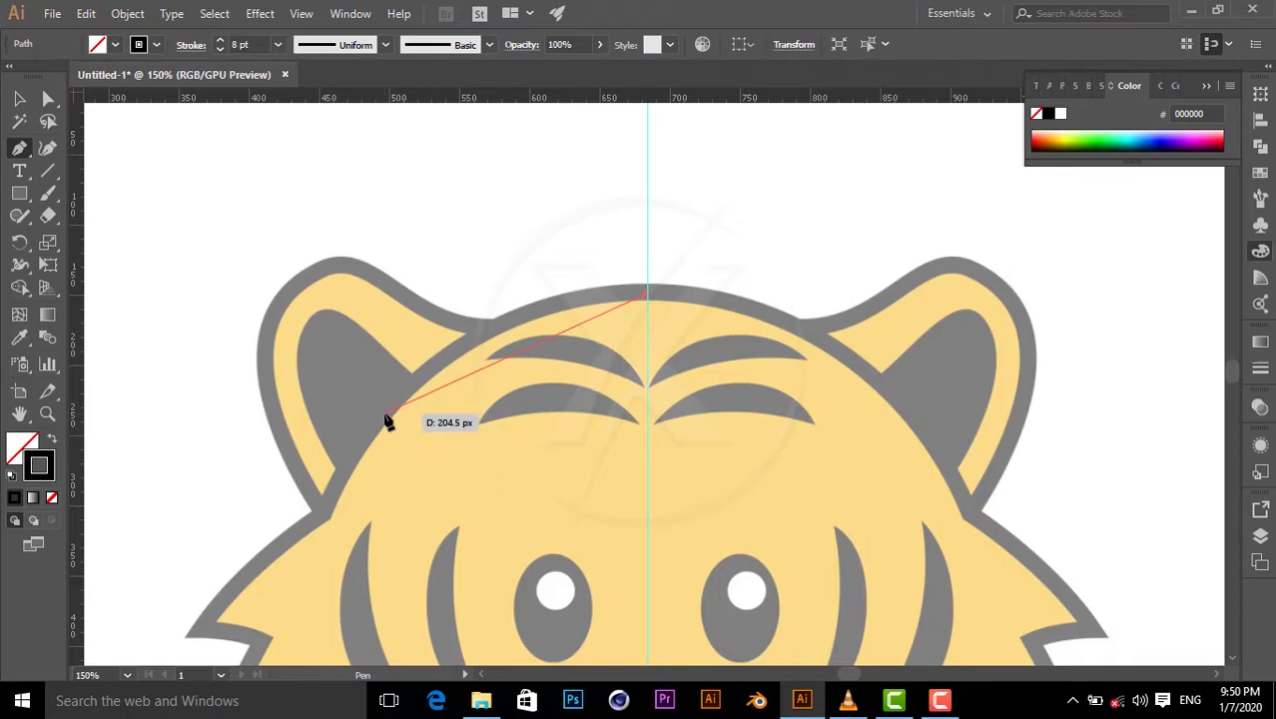
mouse_move(379, 421)
mouse_down()
mouse_move(295, 515)
mouse_move(294, 552)
mouse_move(233, 581)
mouse_move(251, 576)
mouse_up()
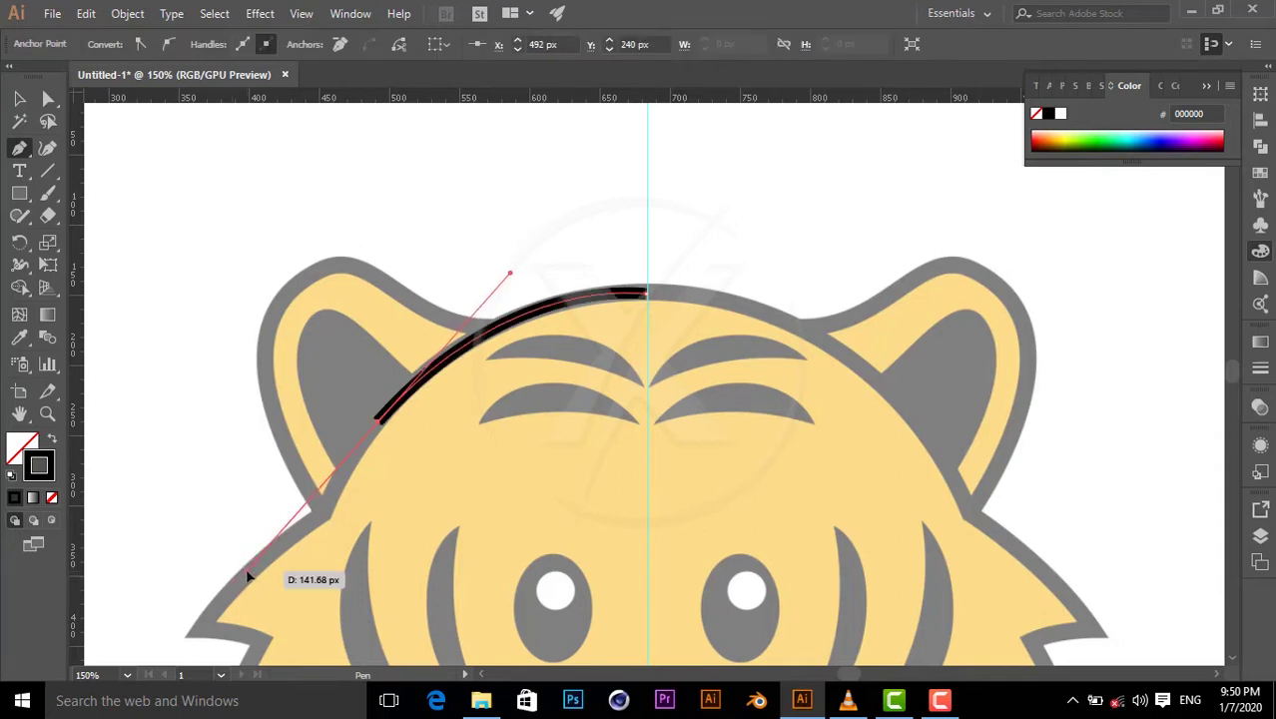
scroll(301, 490, down, 1)
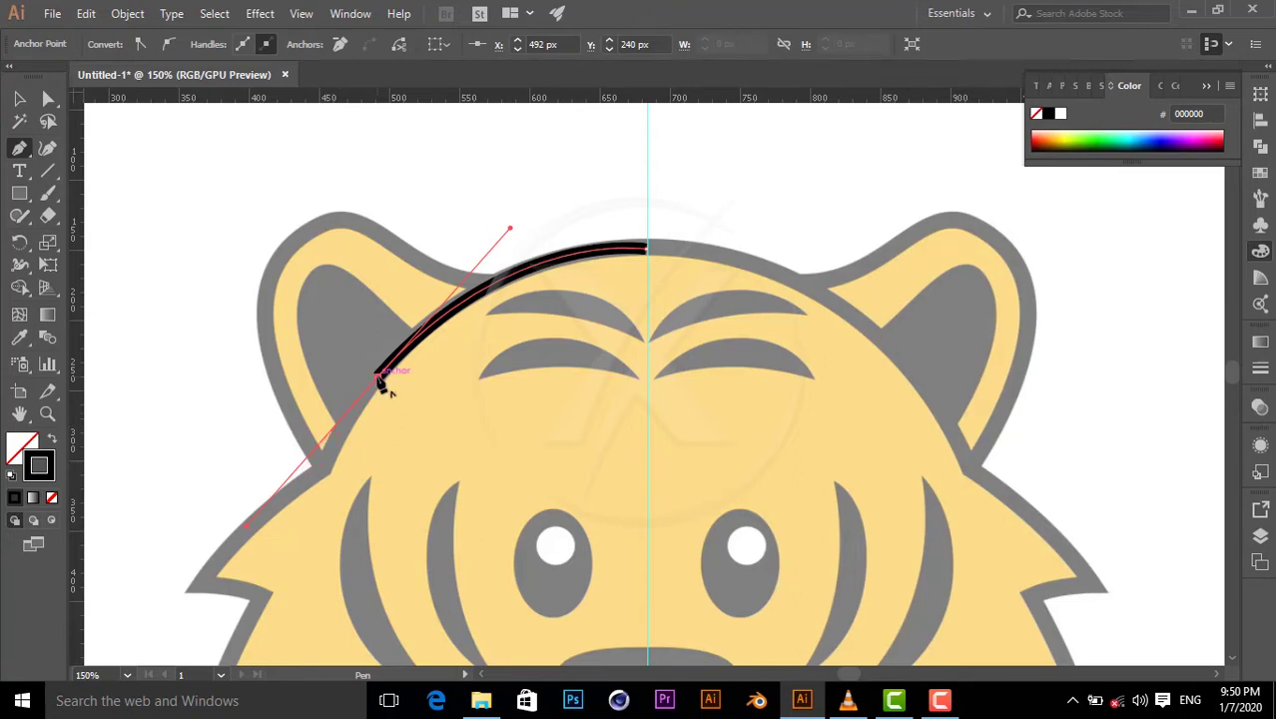
mouse_move(377, 377)
mouse_down()
mouse_move(350, 447)
mouse_move(317, 476)
mouse_up()
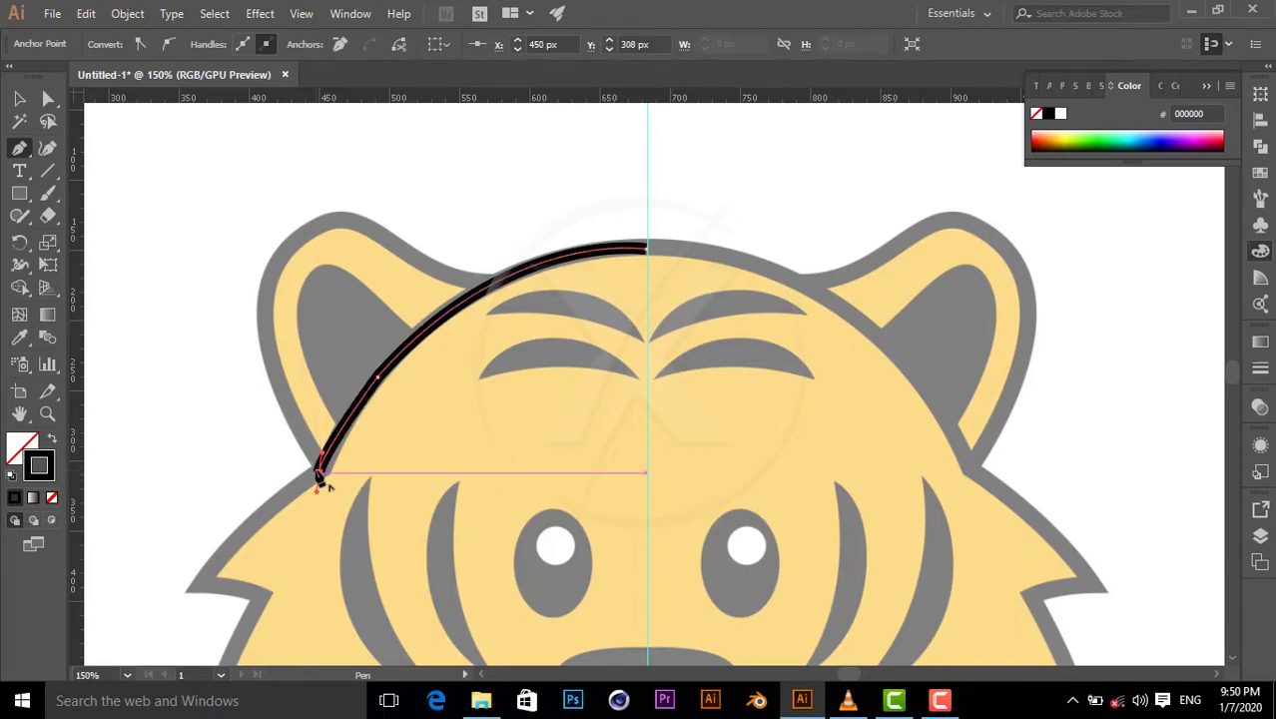
click(320, 471)
- Continue the outline down the left cheek, tracing the upper fur points to the tip above the middle whisker
drag(370, 465, 540, 489)
click(542, 481)
scroll(499, 499, down, 3)
drag(482, 451, 482, 452)
click(552, 433)
mouse_move(504, 527)
mouse_down()
mouse_move(495, 577)
mouse_move(502, 526)
mouse_move(504, 537)
mouse_up()
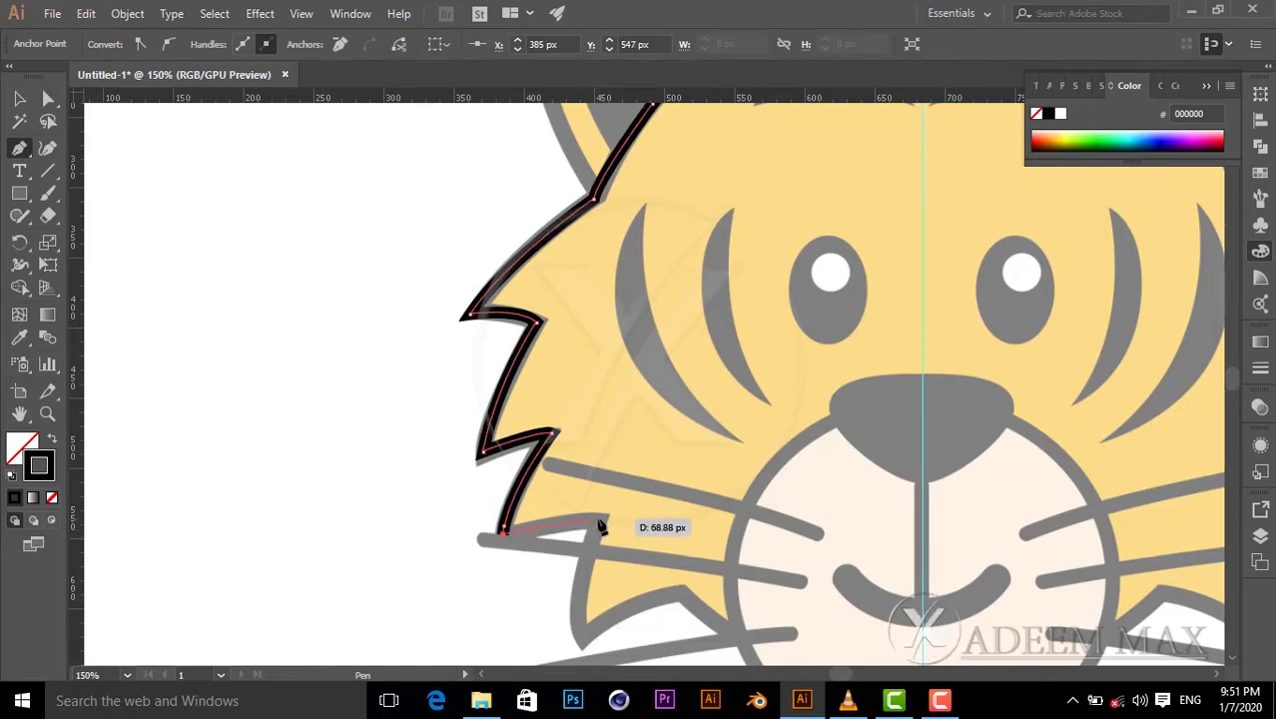
- Trace the lowest fur point of the left cheek and bring the outline to the edge of the round muzzle
drag(599, 520, 610, 520)
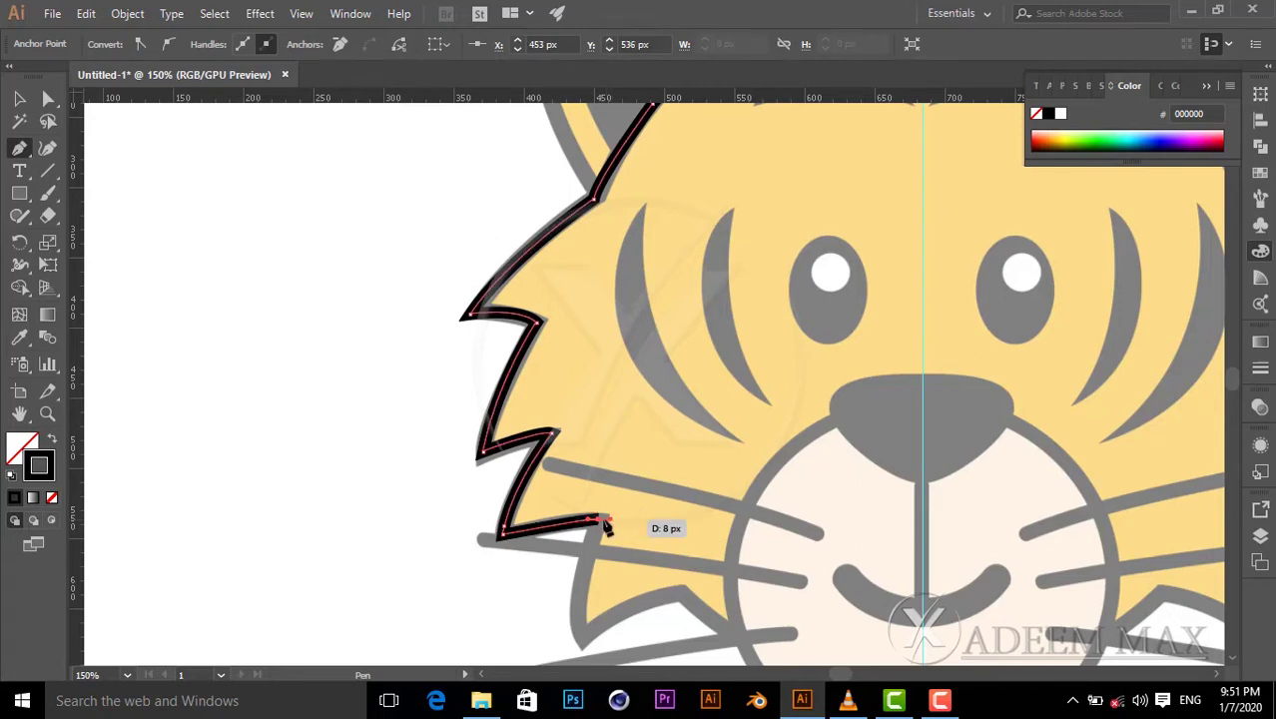
scroll(585, 621, down, 2)
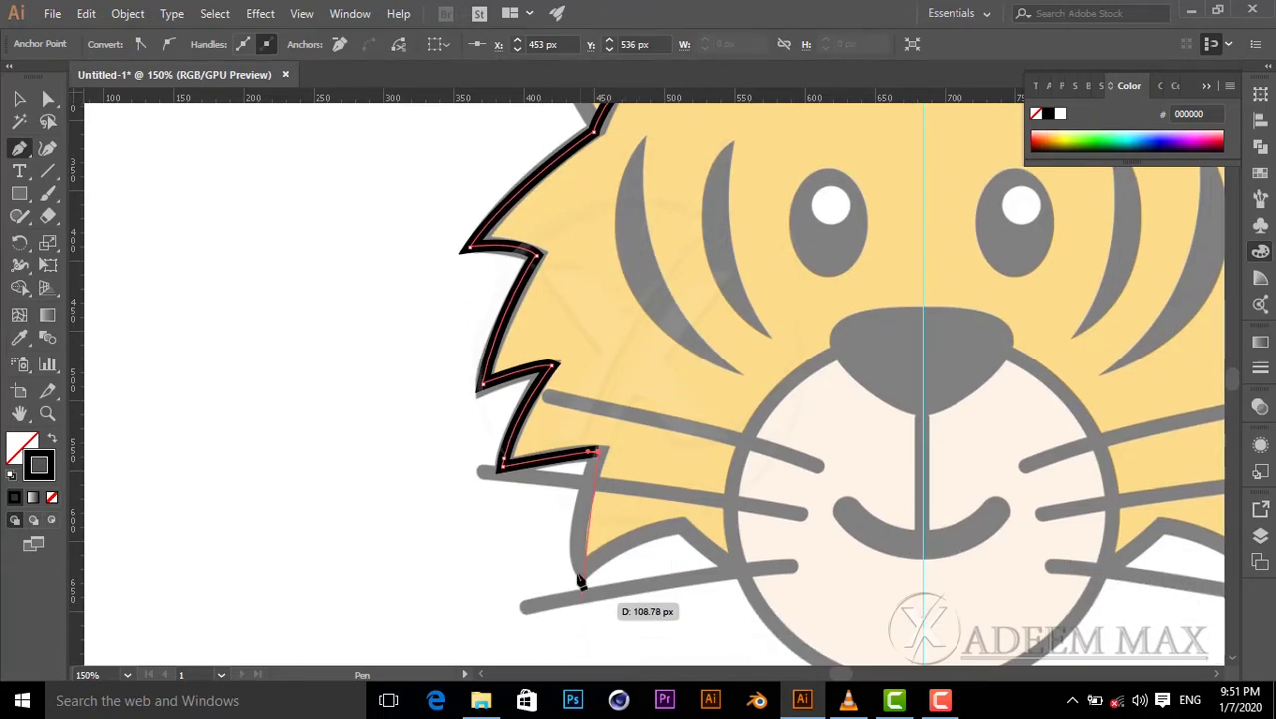
scroll(580, 578, down, 1)
click(583, 550)
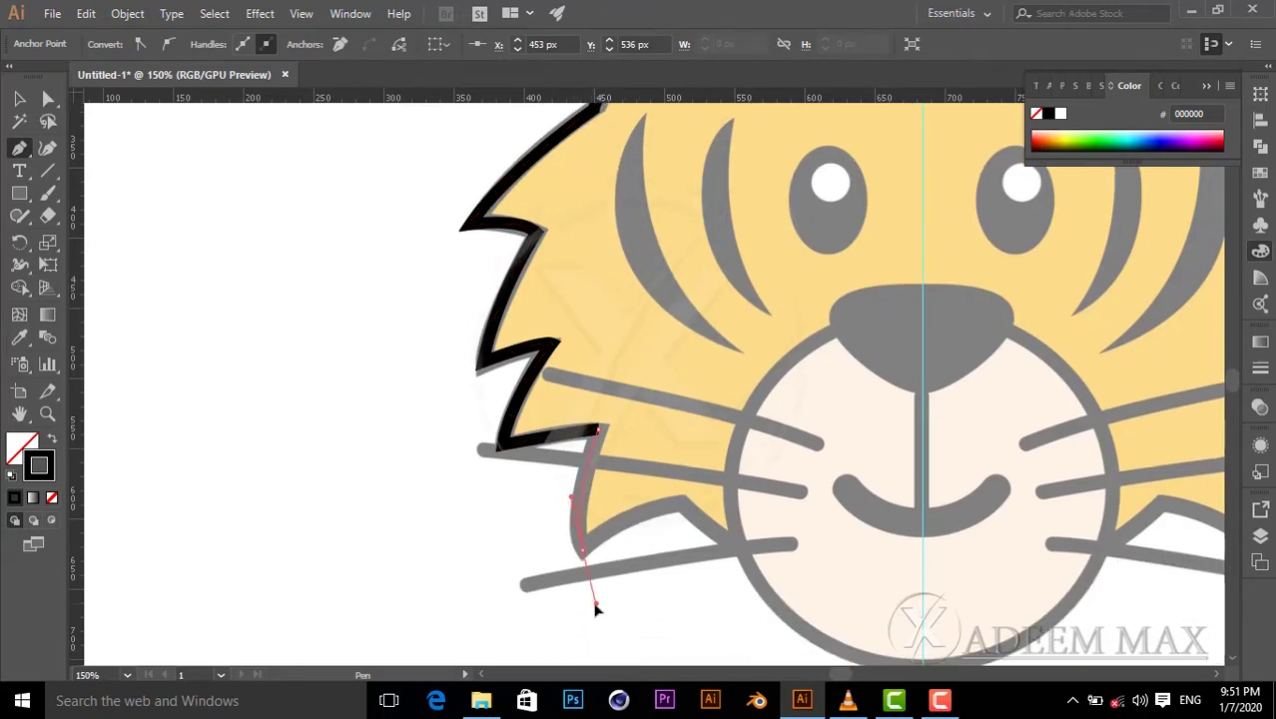
drag(599, 614, 596, 605)
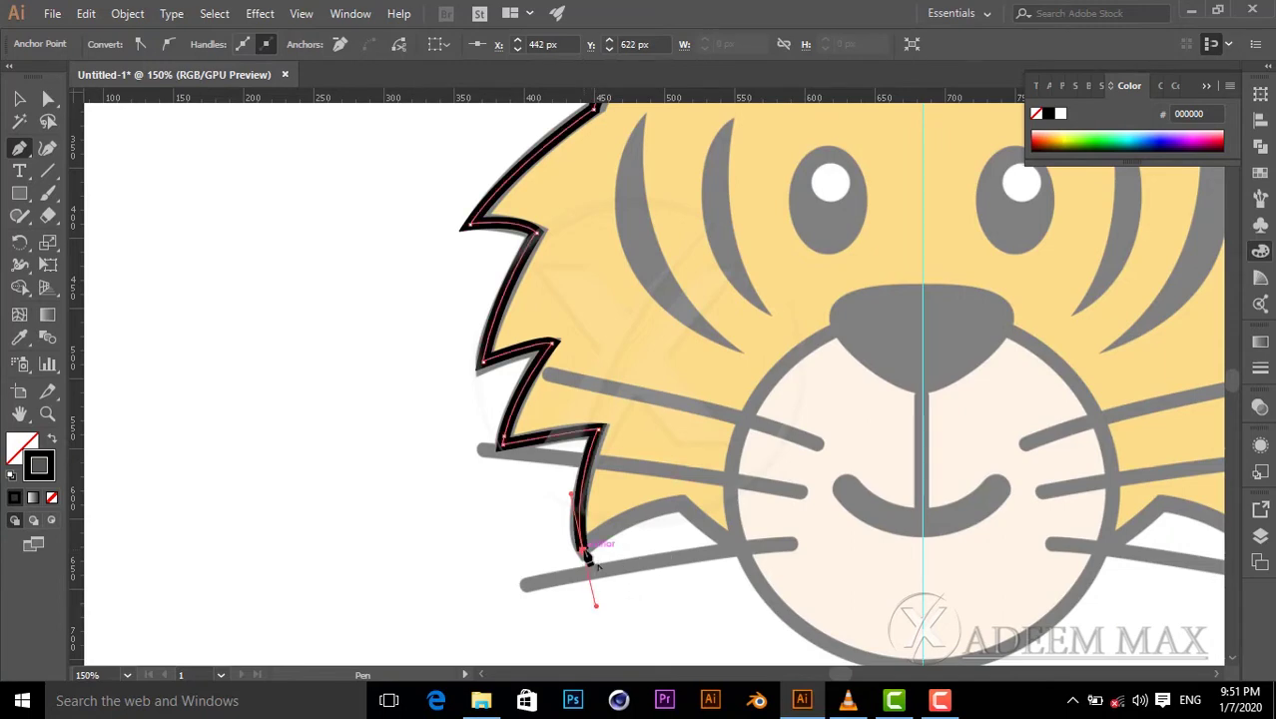
click(683, 511)
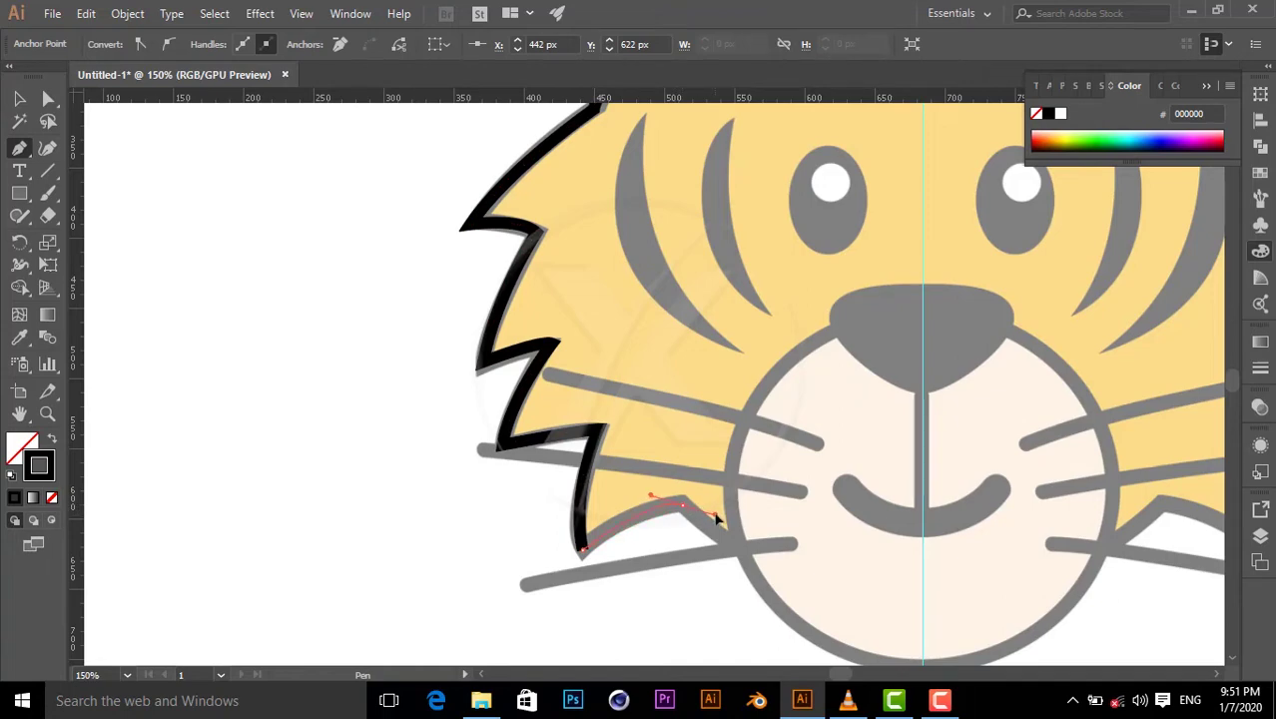
drag(717, 519, 716, 514)
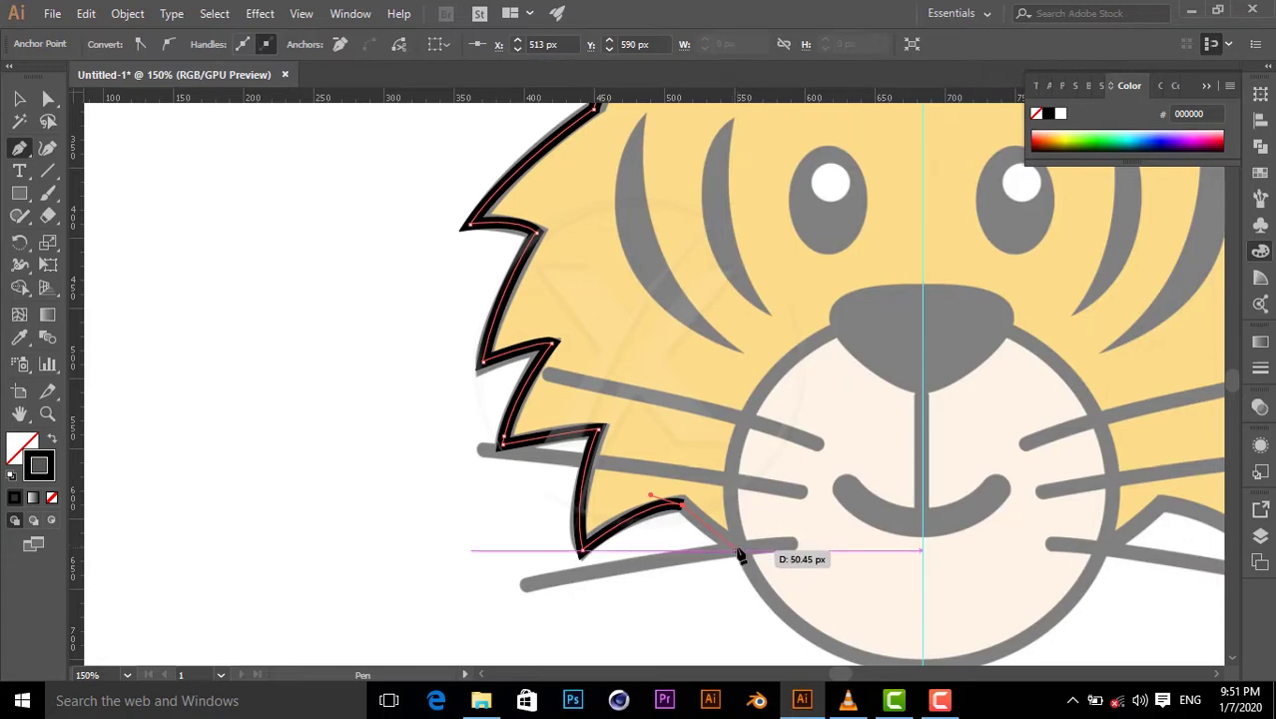
click(738, 555)
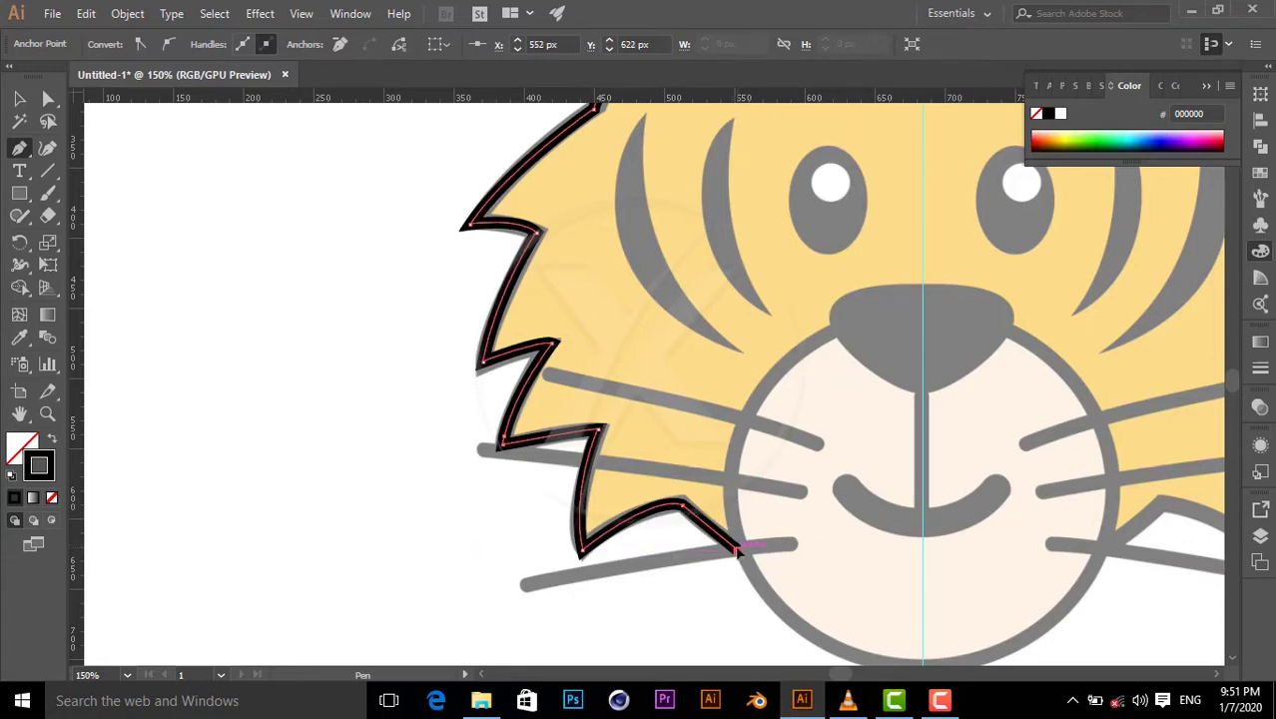
- Trace the left ear's outer edge as a separate Pen path, from the head's top curve over the ear tip to the cheek
scroll(738, 555, up, 1)
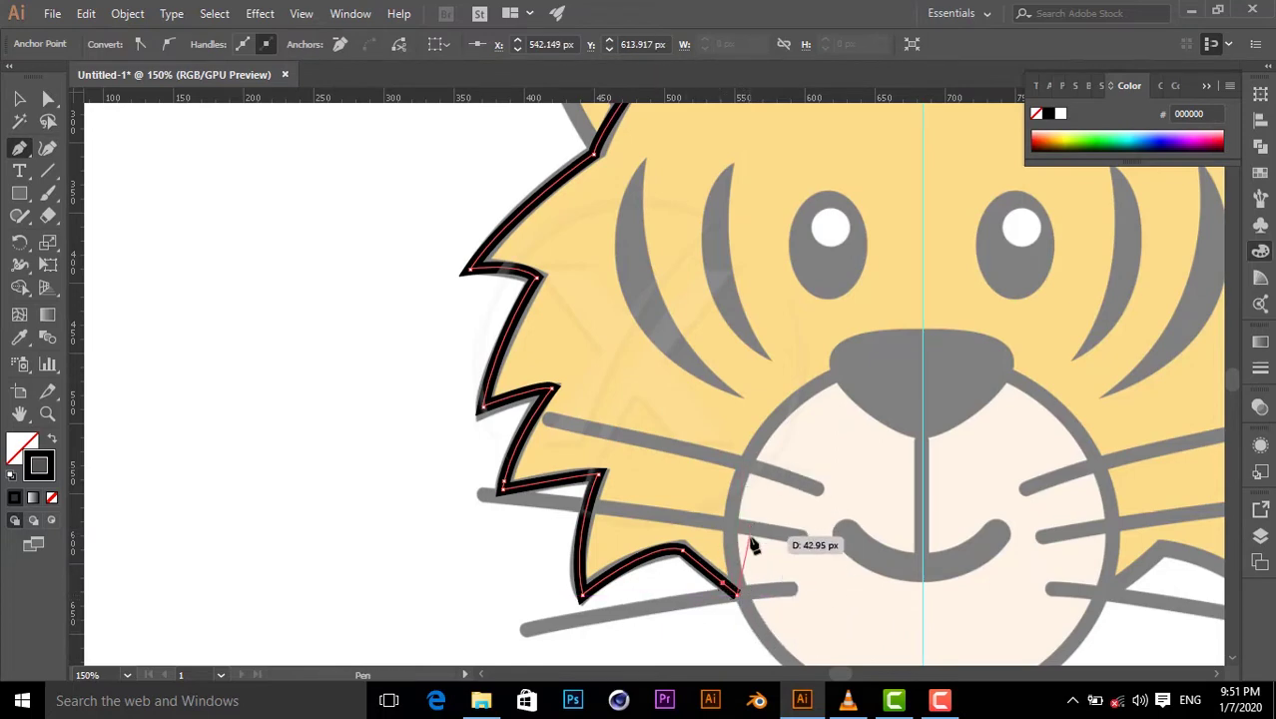
scroll(753, 552, up, 6)
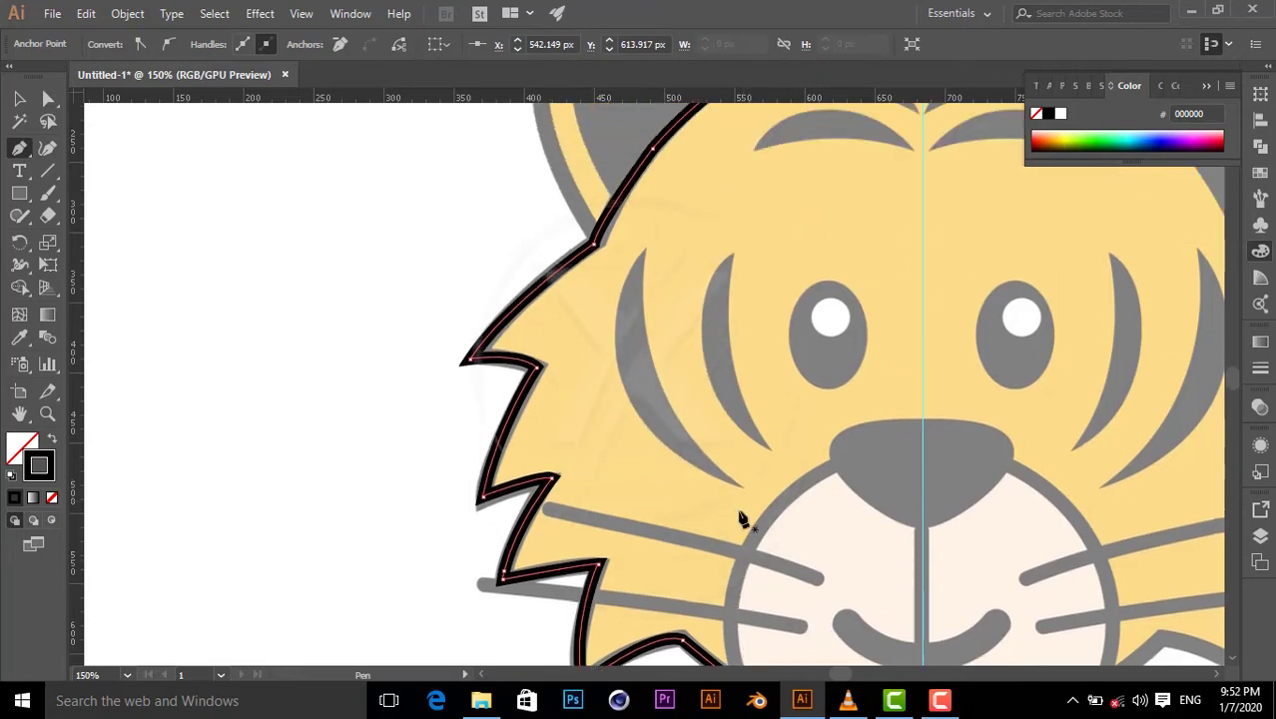
scroll(721, 365, up, 3)
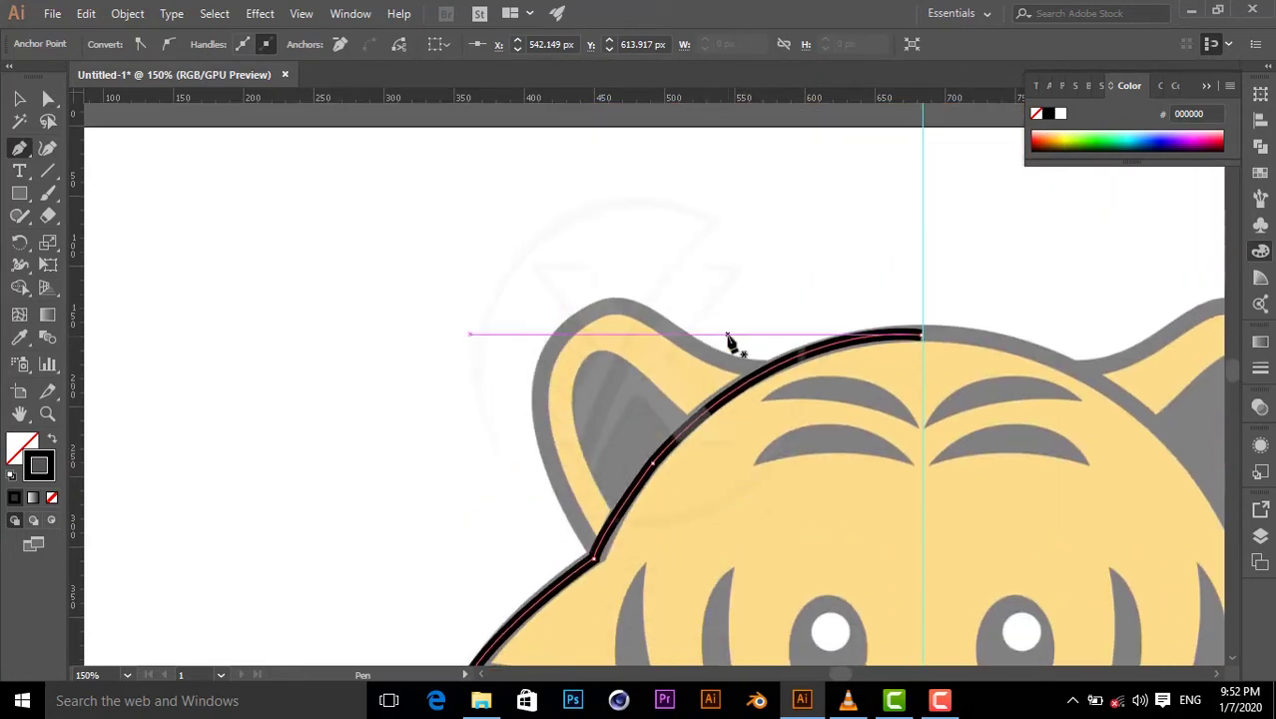
key(ctrl+shift+a)
click(760, 370)
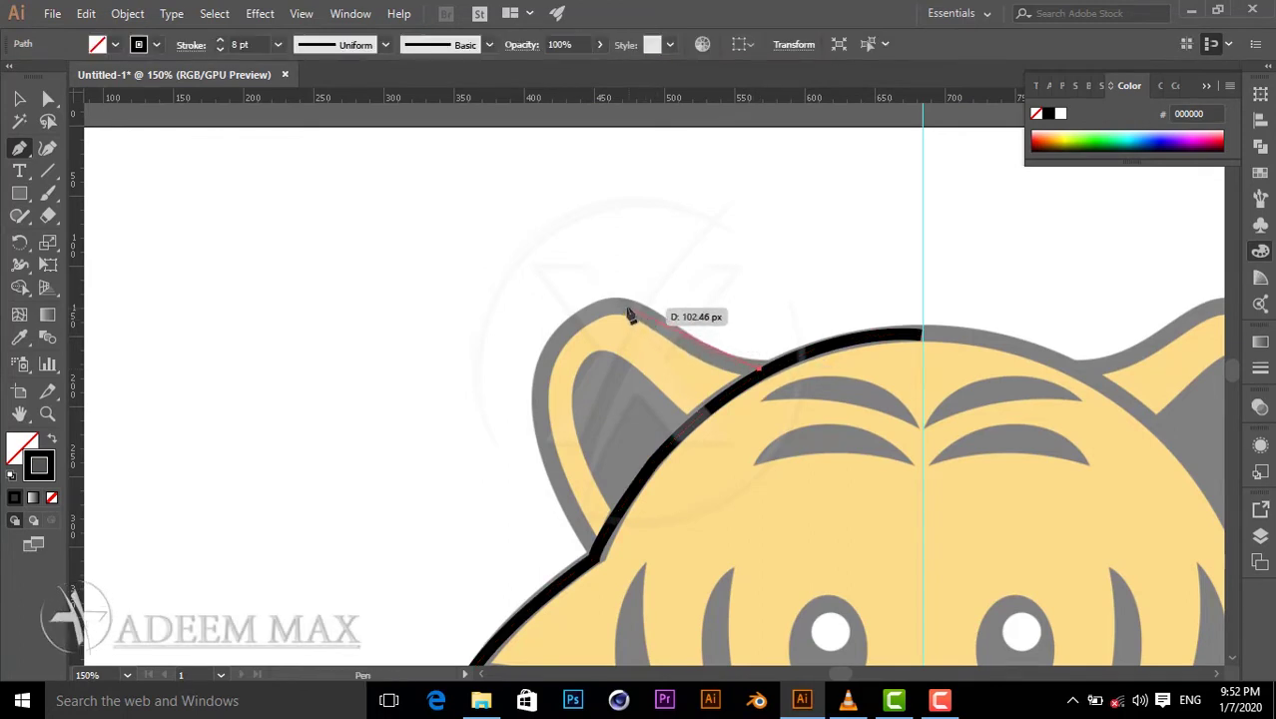
drag(623, 302, 547, 252)
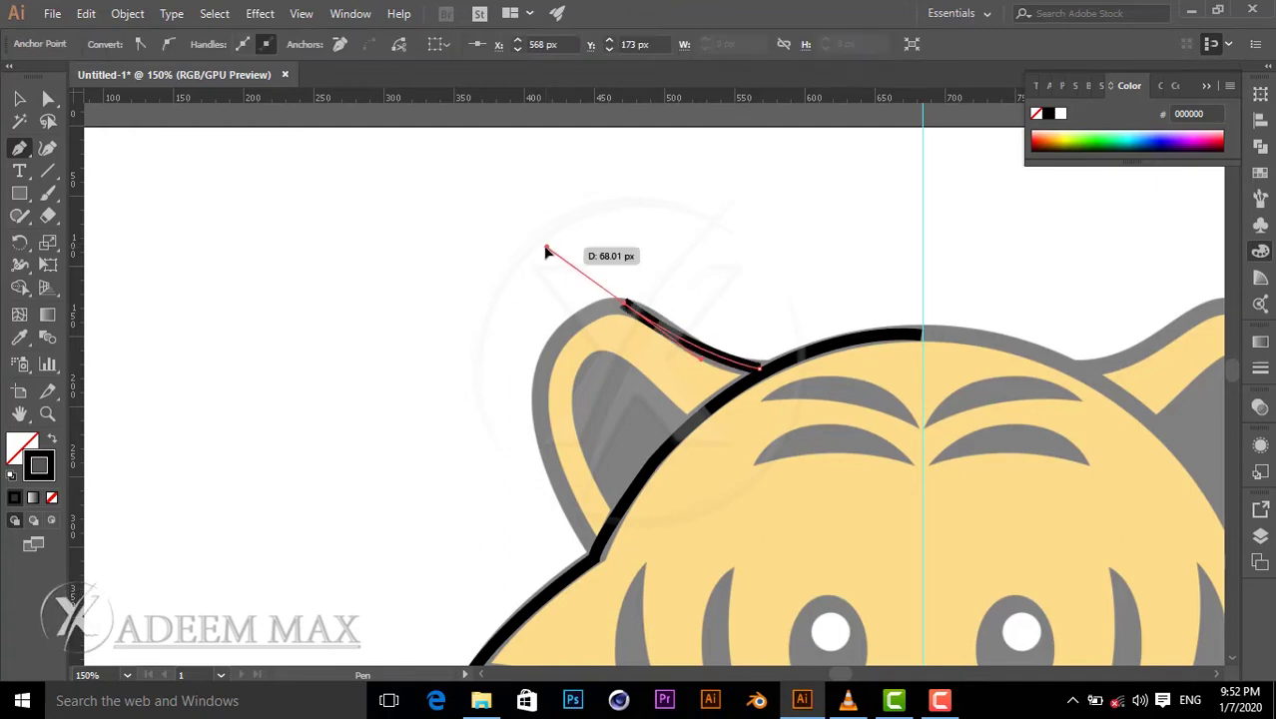
click(623, 302)
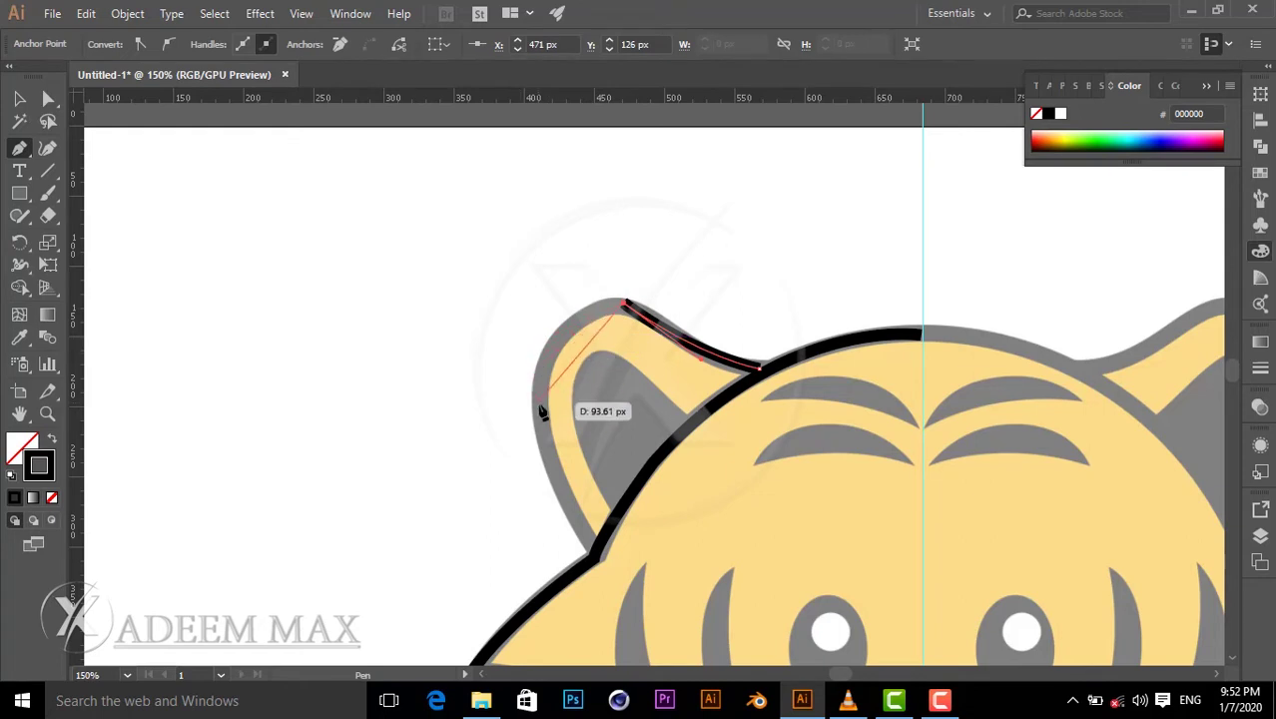
drag(539, 417, 630, 601)
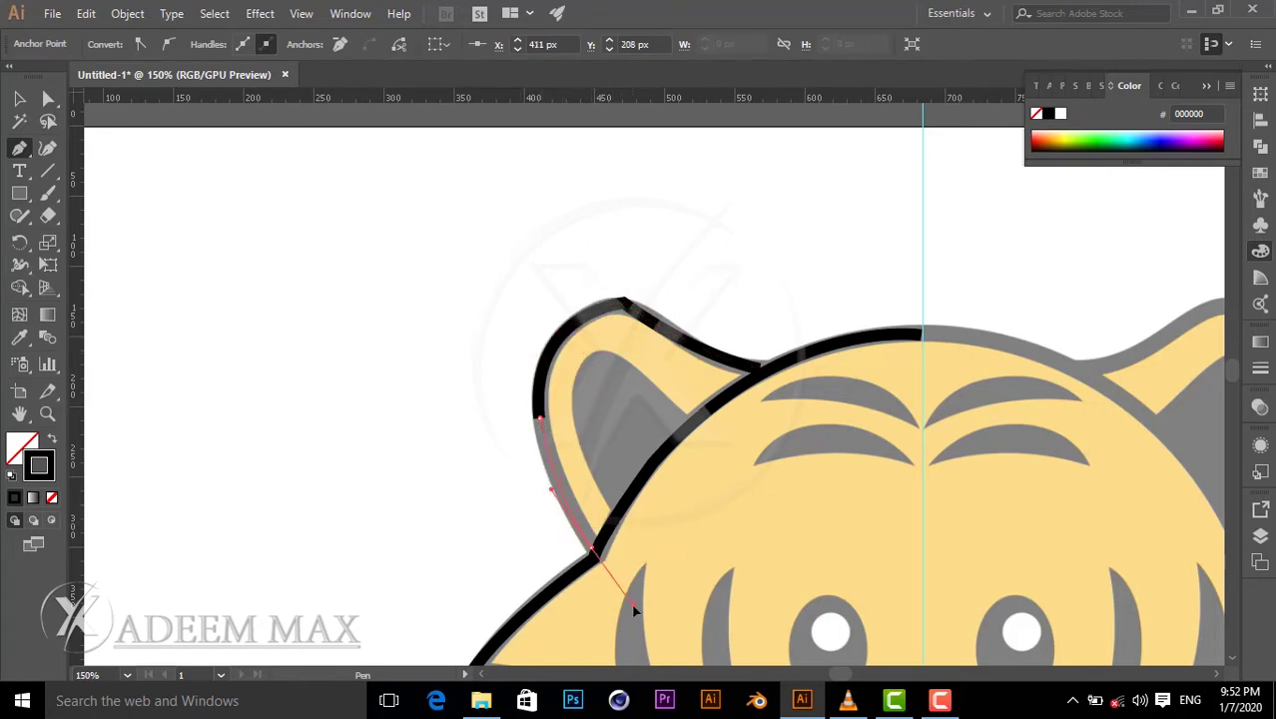
drag(632, 507, 597, 545)
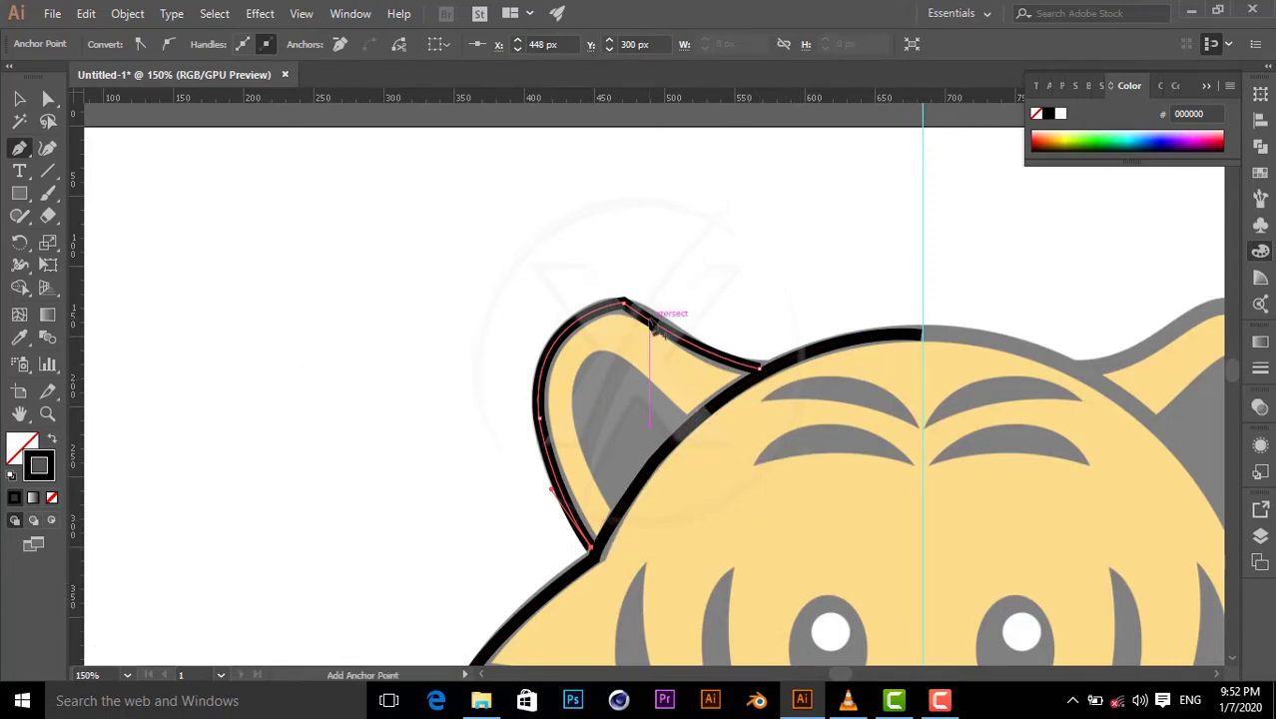
- Reflect a copy of the left head and ear outlines about the vertical axis
scroll(650, 323, down, 2)
scroll(650, 324, up, 3)
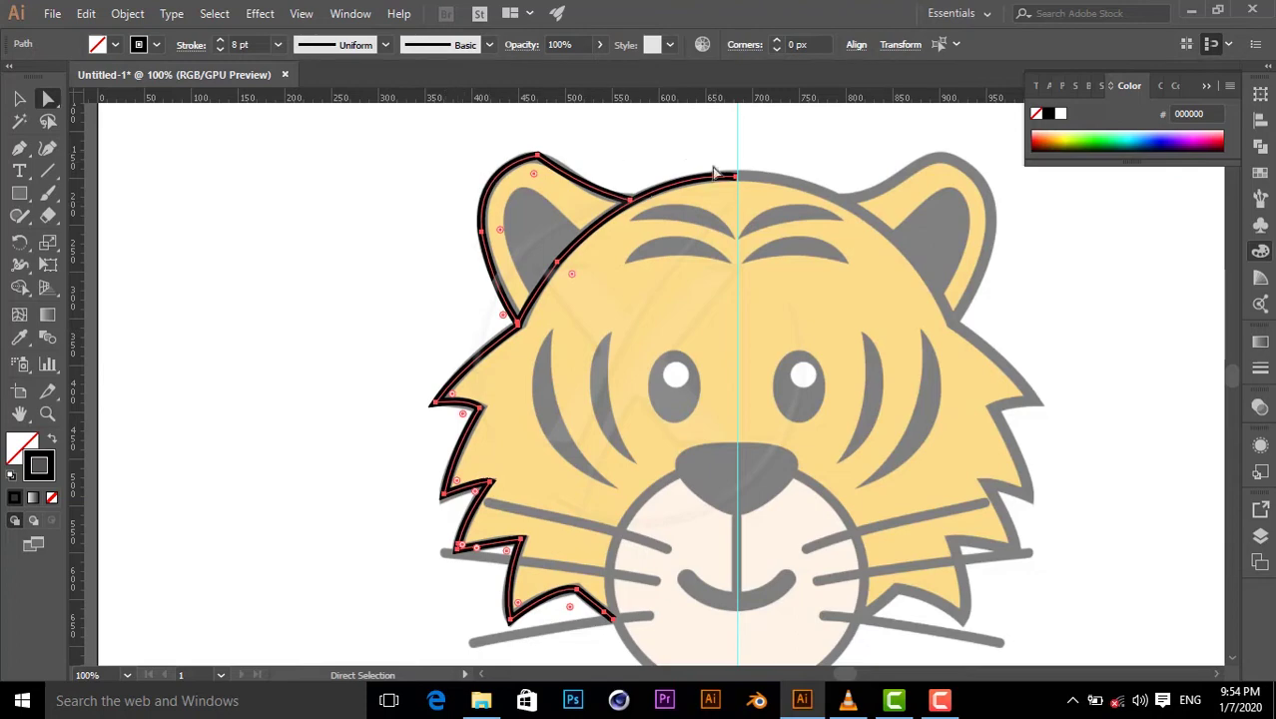
right_click(460, 463)
mouse_move(559, 343)
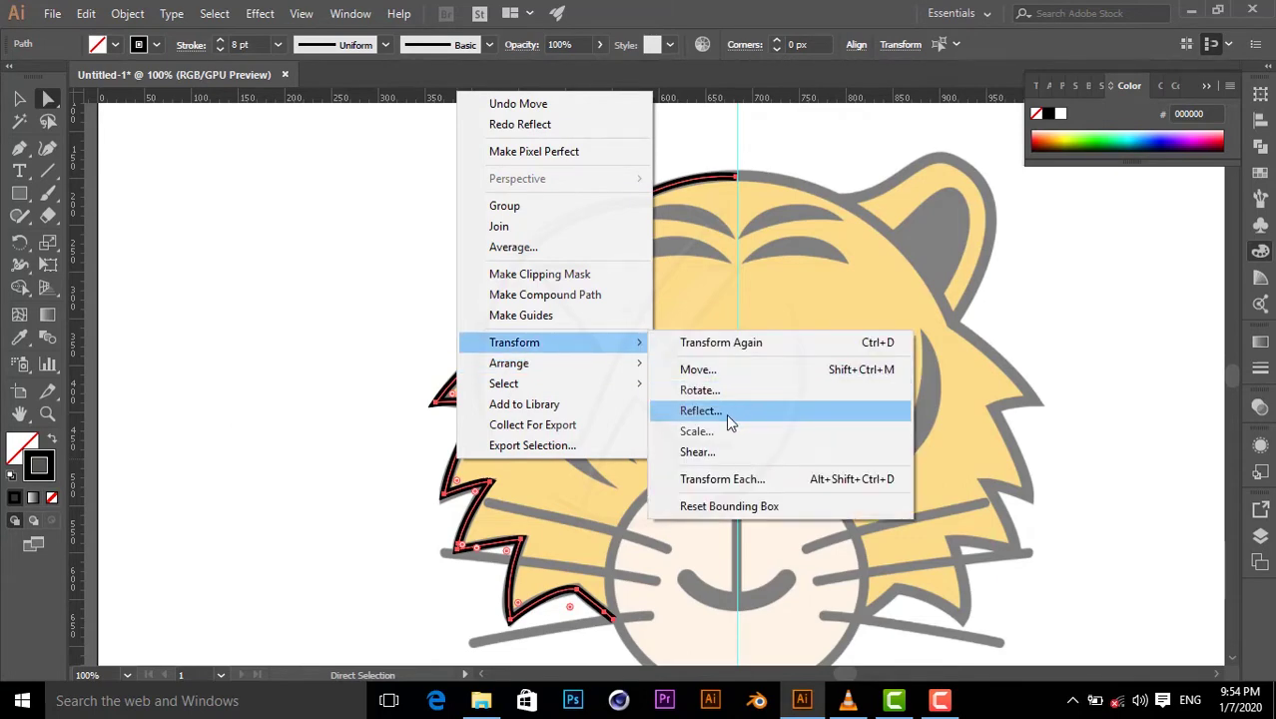
click(727, 419)
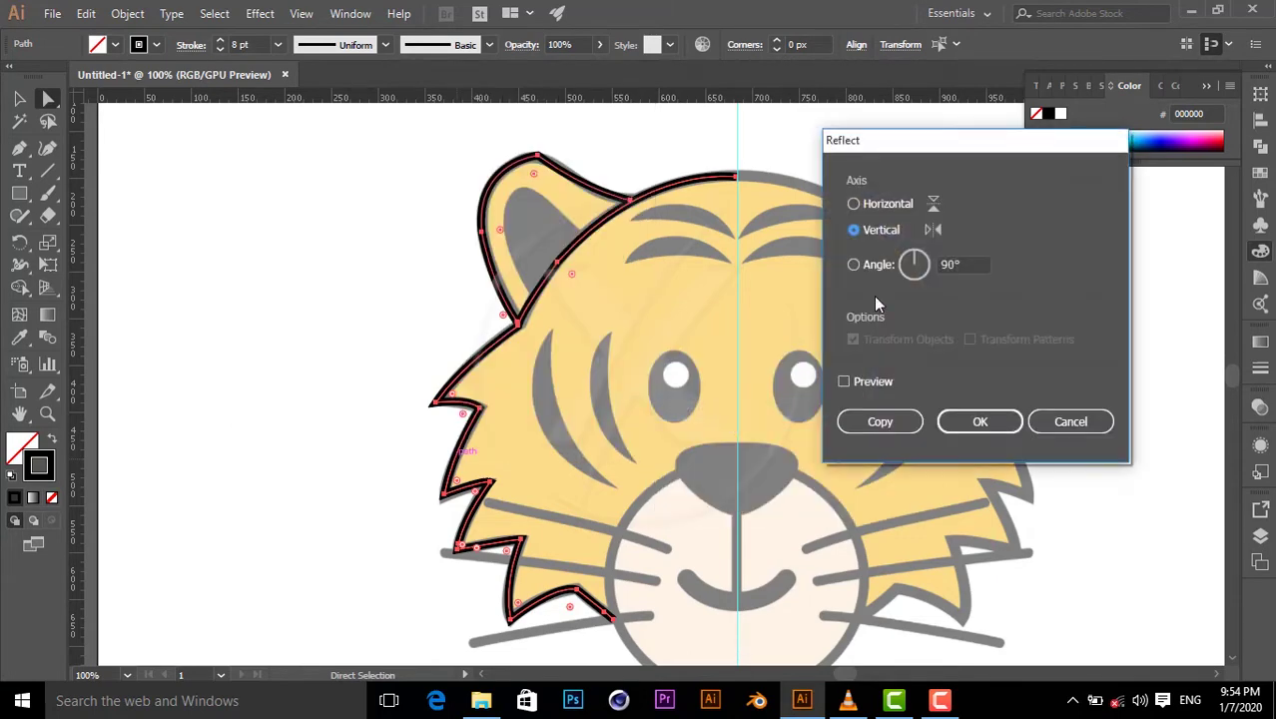
click(844, 387)
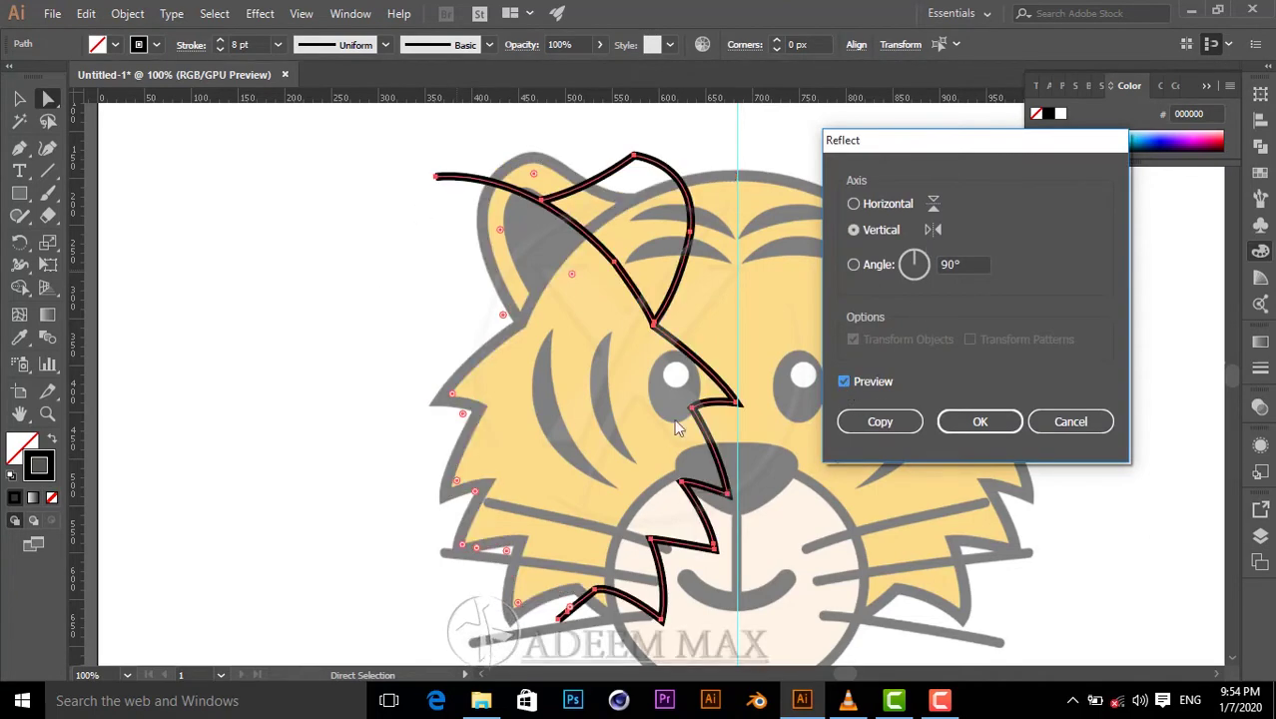
click(893, 422)
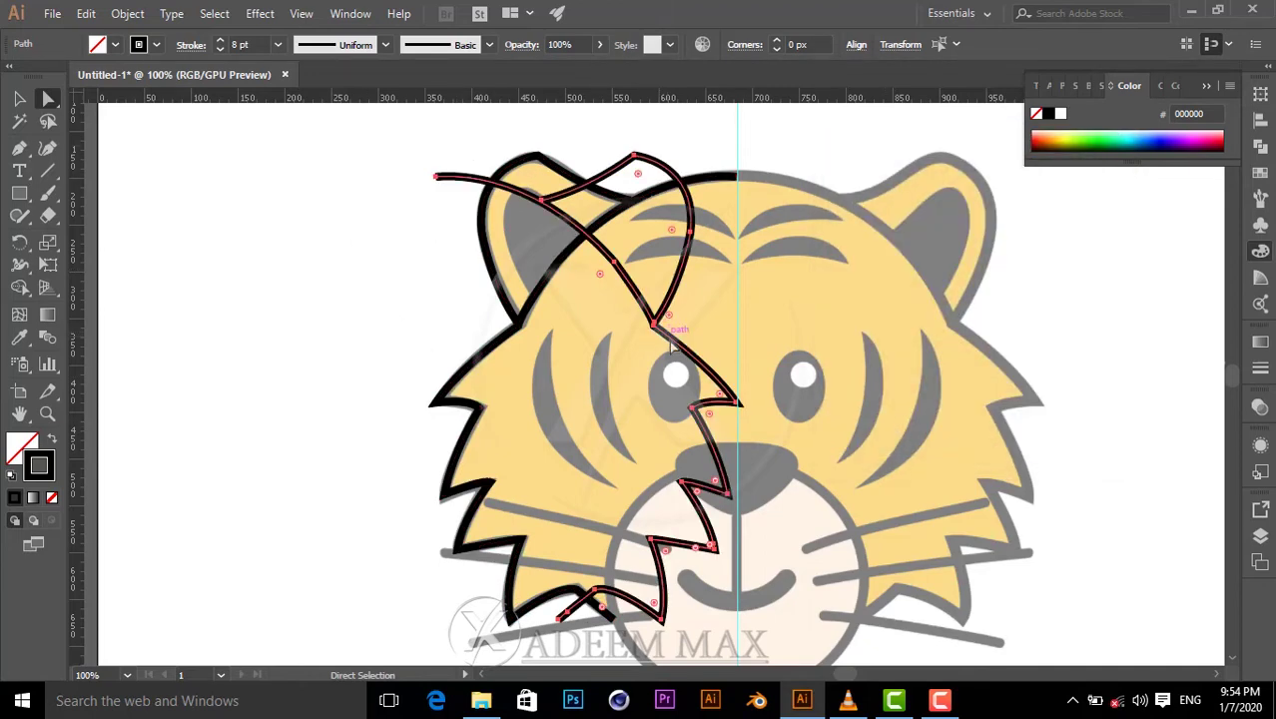
- Move the mirrored outlines onto the right half of the face so they meet the left half at the centre guide, and deselect them
click(19, 97)
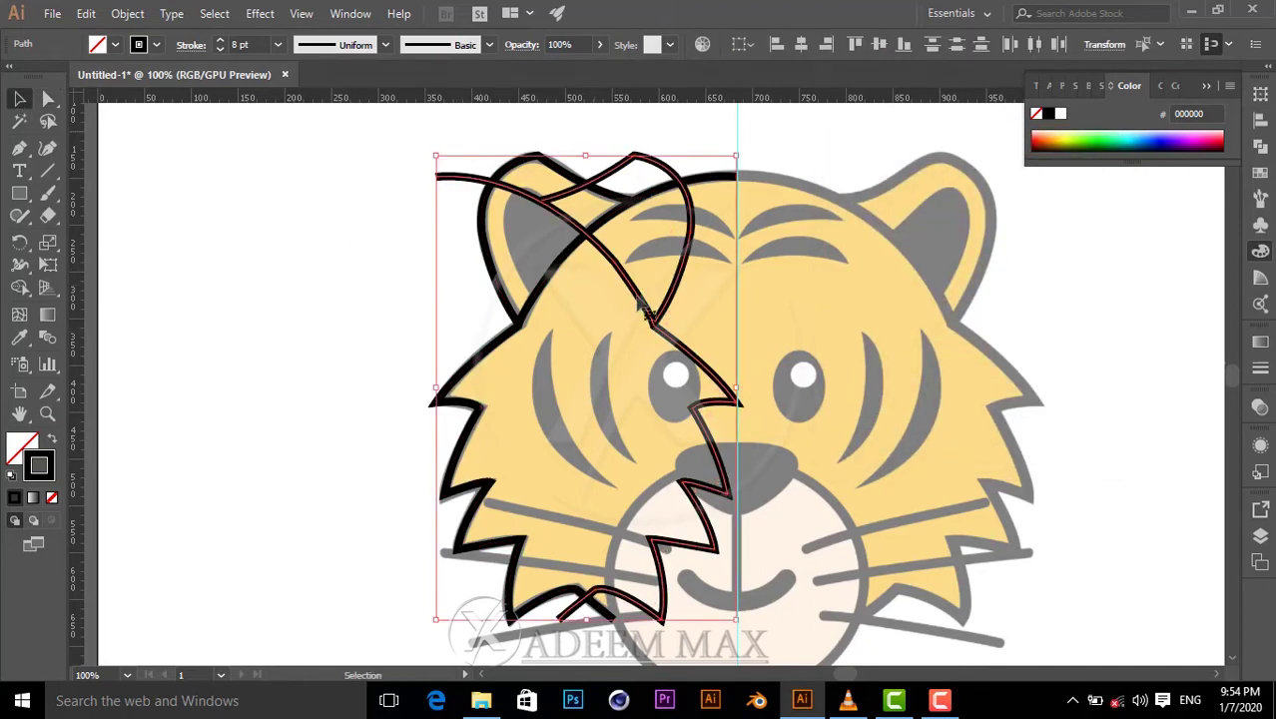
drag(678, 354, 972, 340)
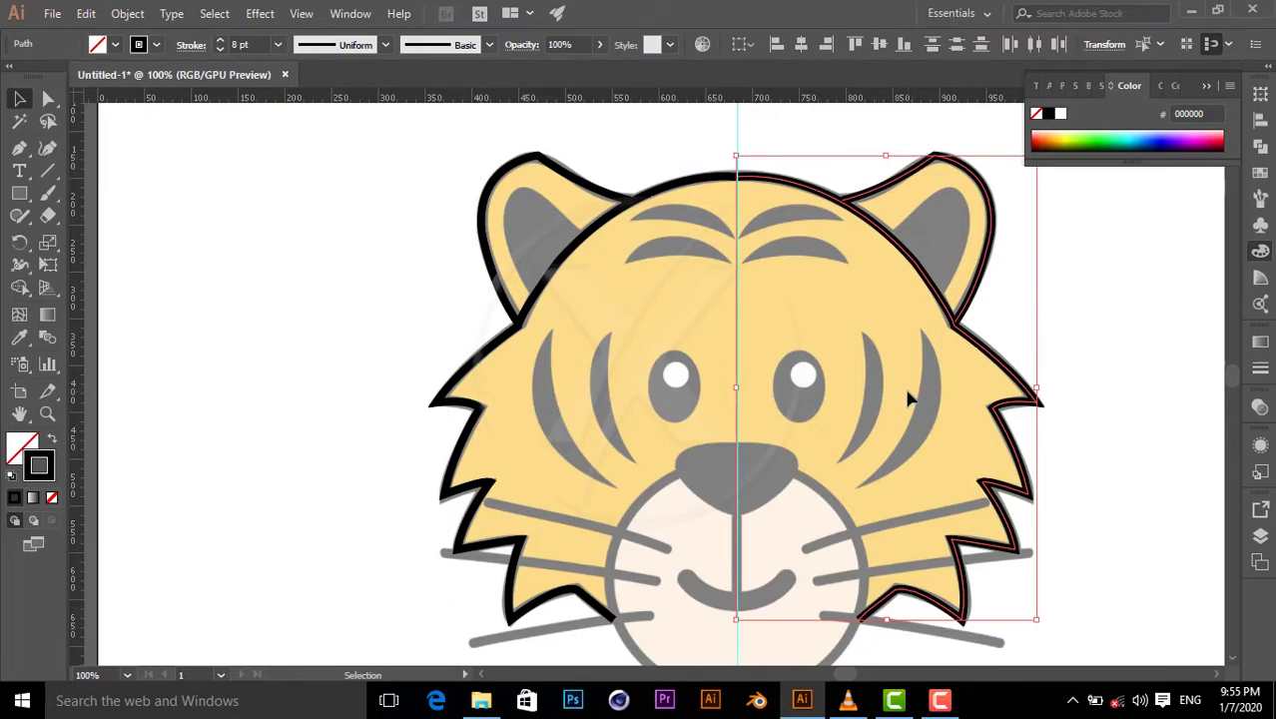
scroll(908, 397, down, 3)
scroll(976, 384, up, 2)
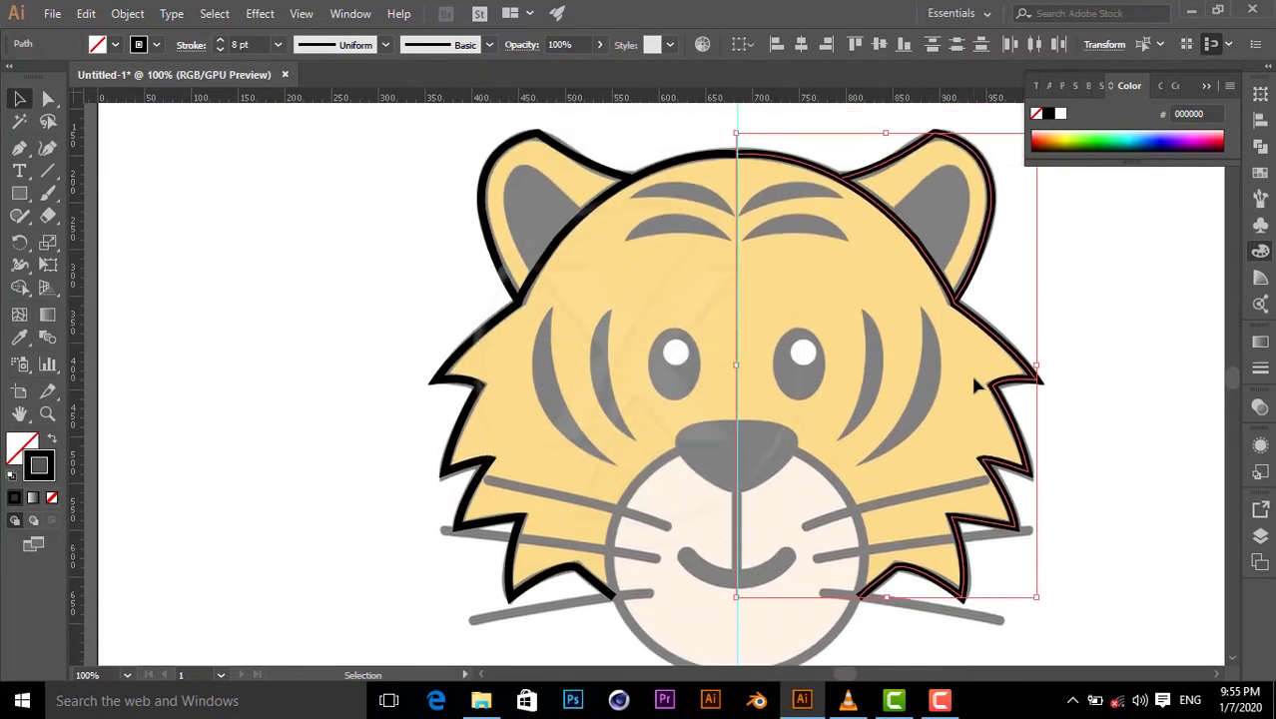
click(1080, 274)
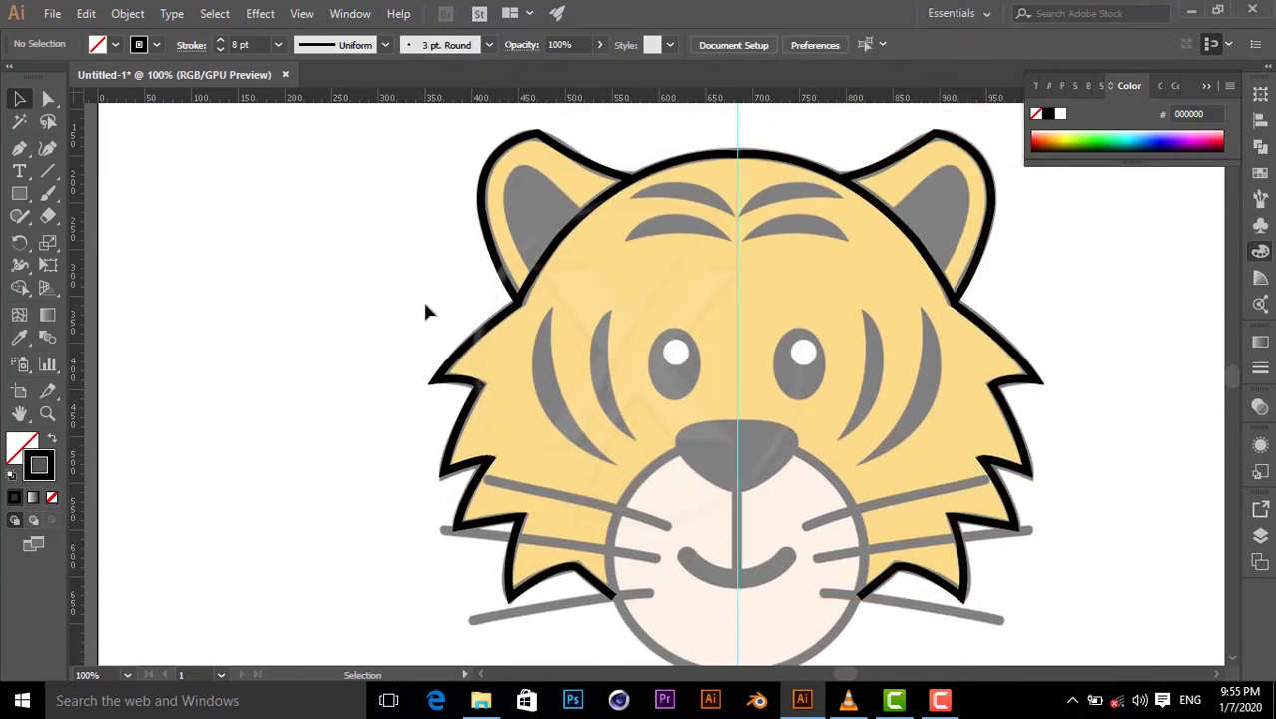
- Toggle the visibility of the tiger layer to check the traced outline without the template, leaving the template shown
click(1259, 536)
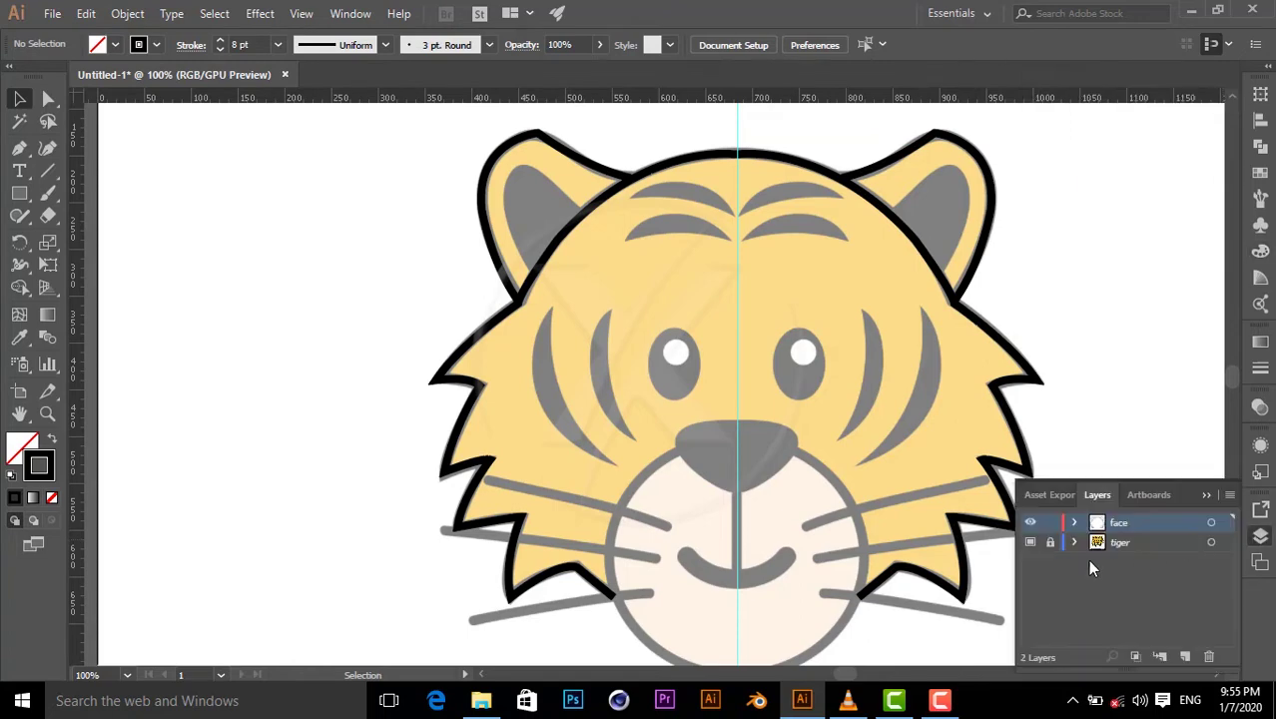
click(1031, 542)
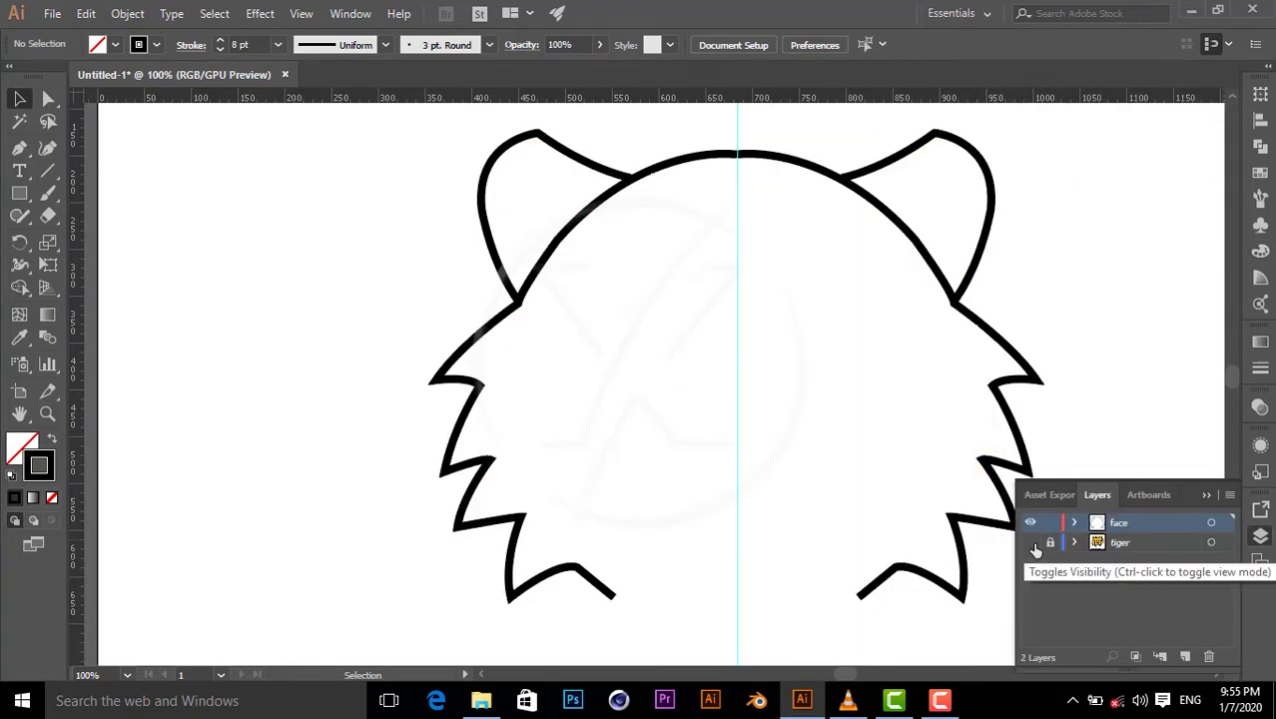
click(1031, 542)
click(1031, 542)
click(1031, 542)
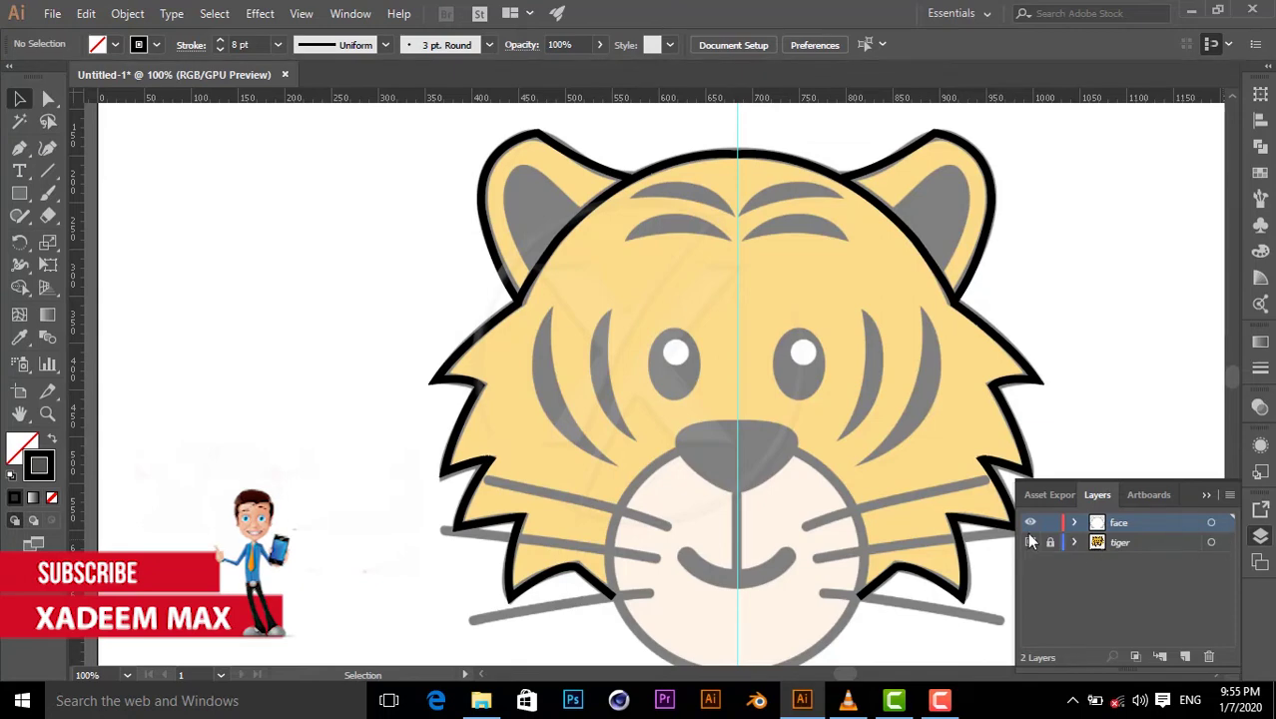
- Shift the centre guide away from the spot at the top of the head where the two outline halves meet
scroll(756, 180, up, 2)
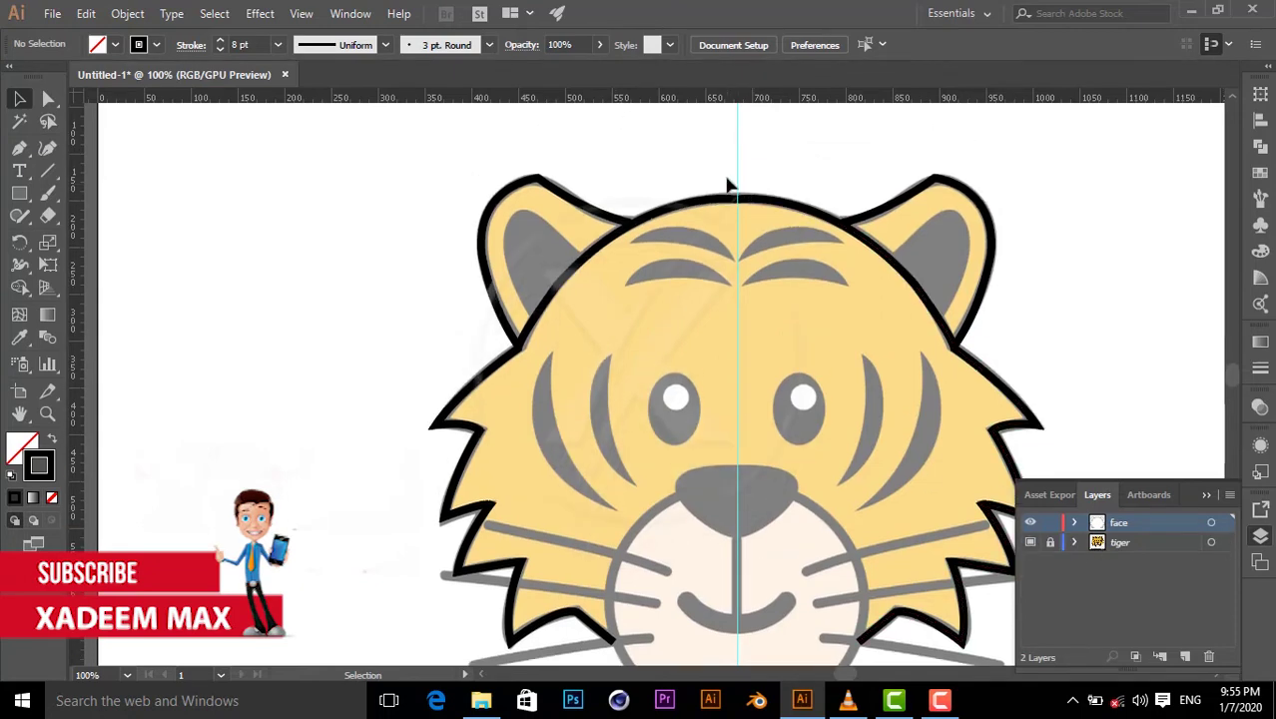
drag(768, 224, 769, 224)
click(761, 170)
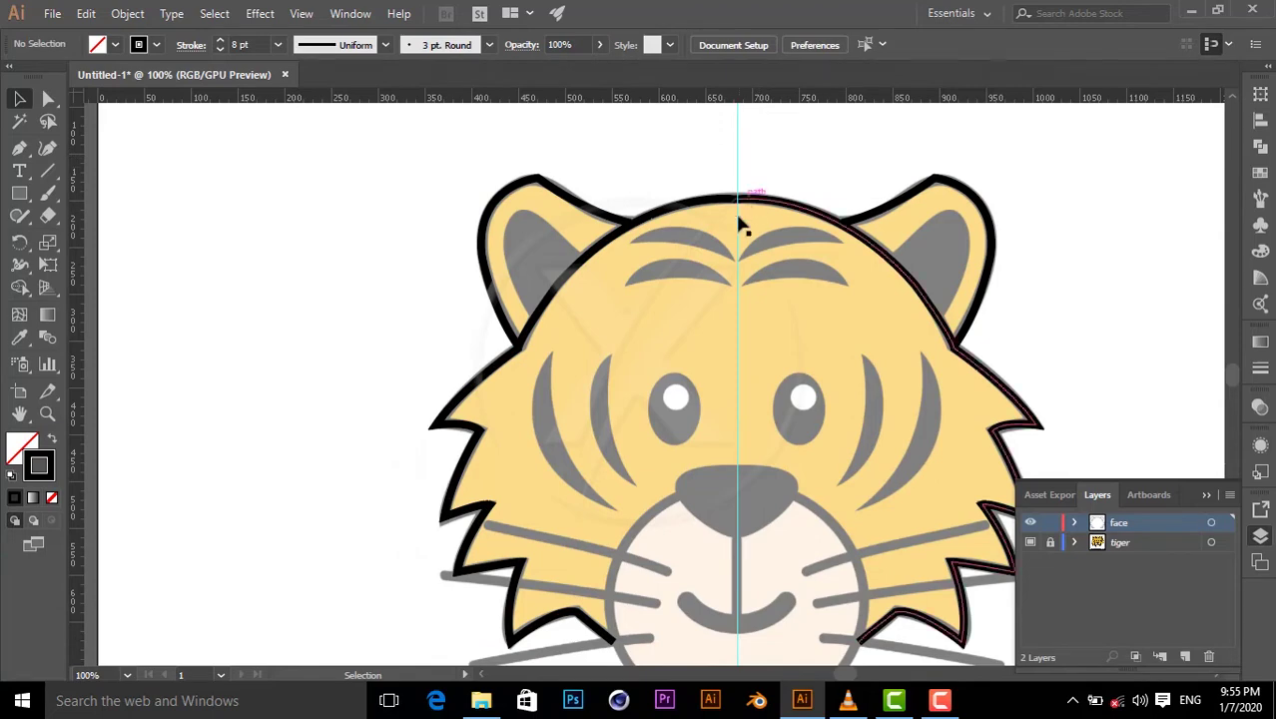
key(a)
key(ctrl+equal)
key(ctrl+equal)
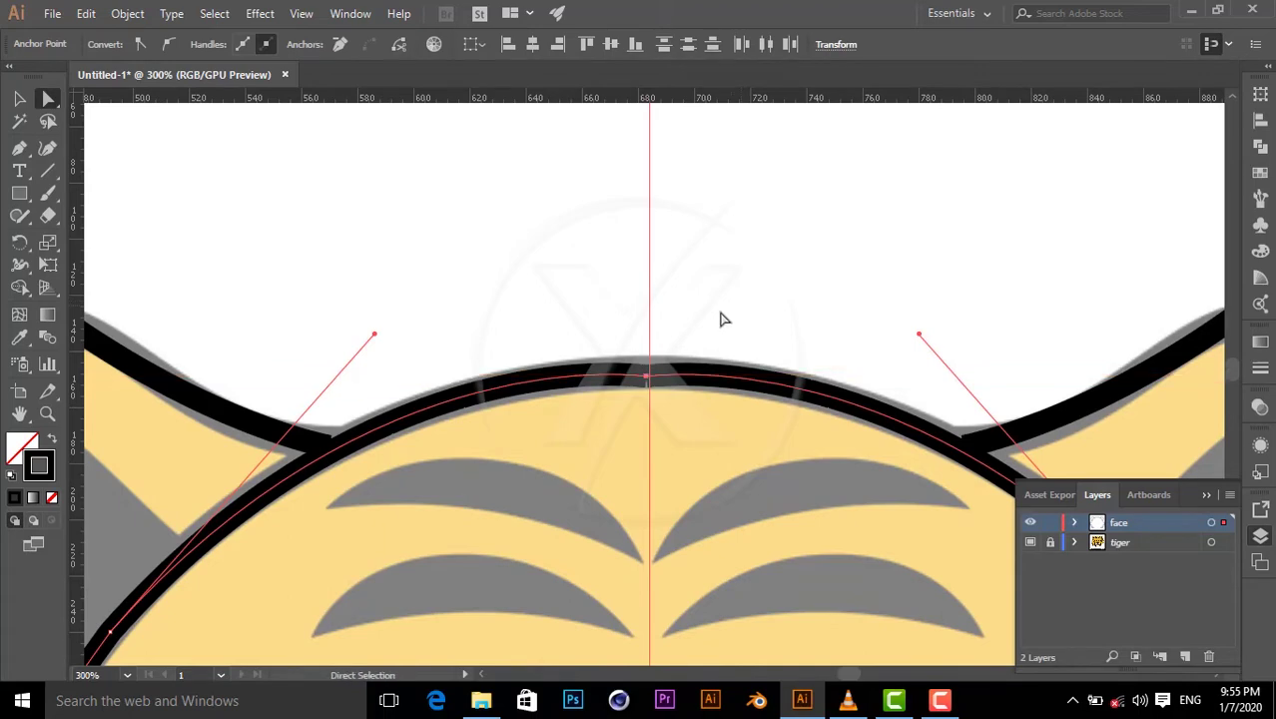
click(676, 343)
click(649, 382)
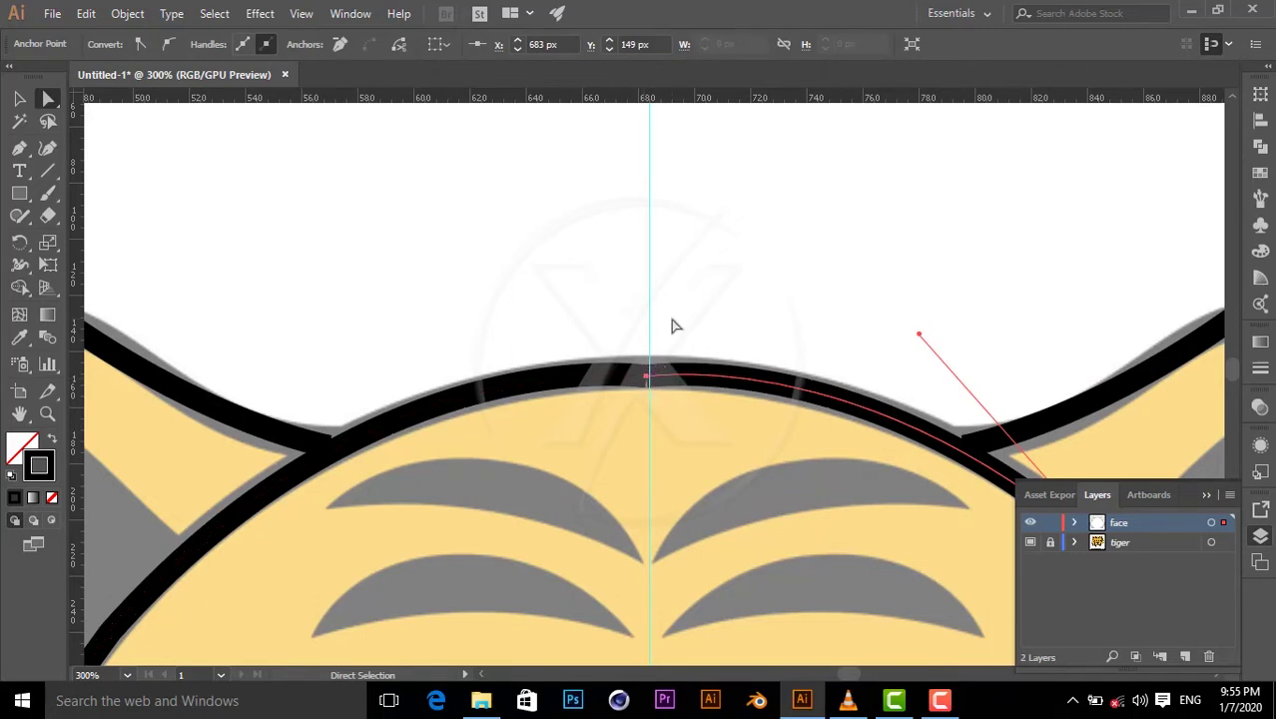
drag(649, 330, 610, 362)
- Join the overlapping end points of the two head curves at the top of the head with a corner point
click(660, 391)
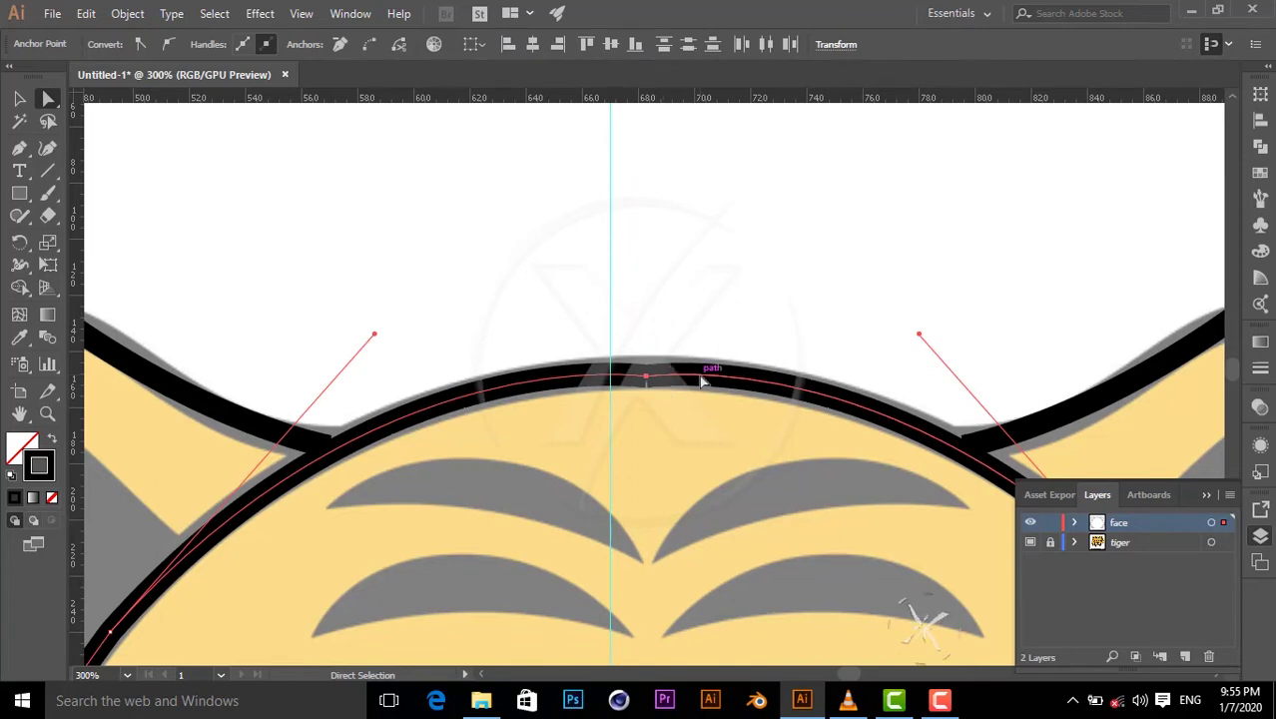
click(647, 375)
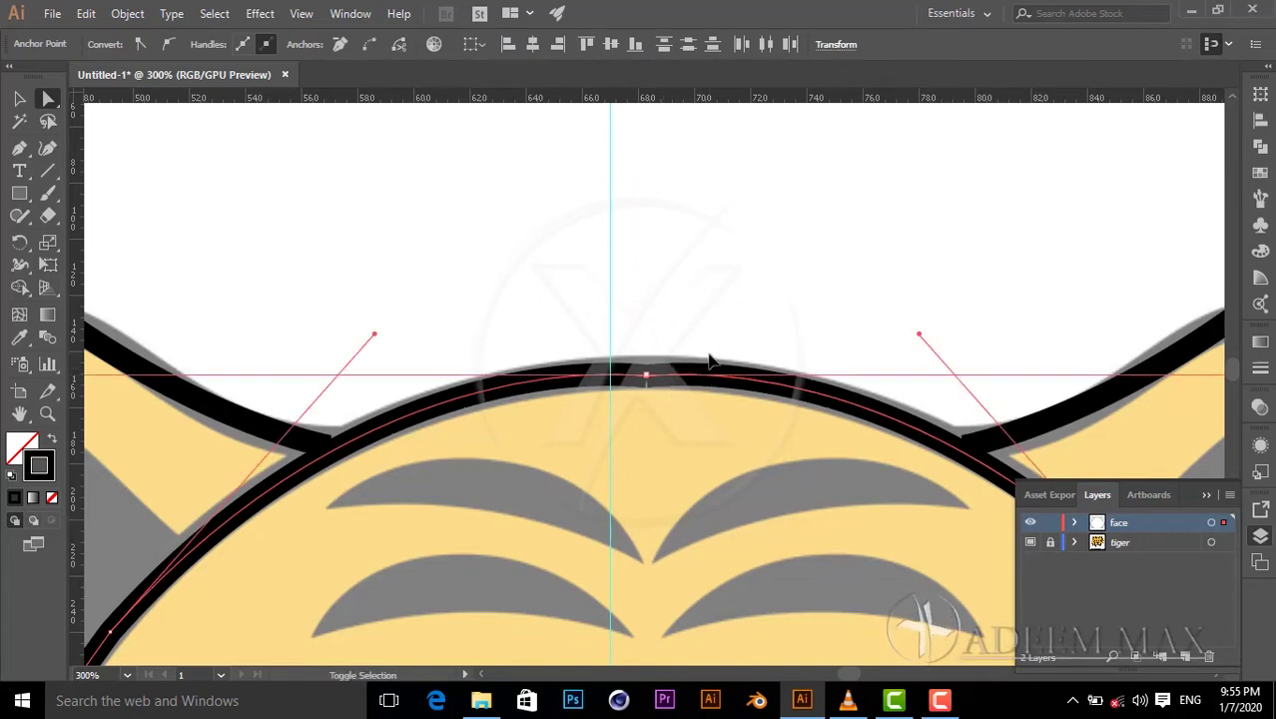
key(ctrl+j)
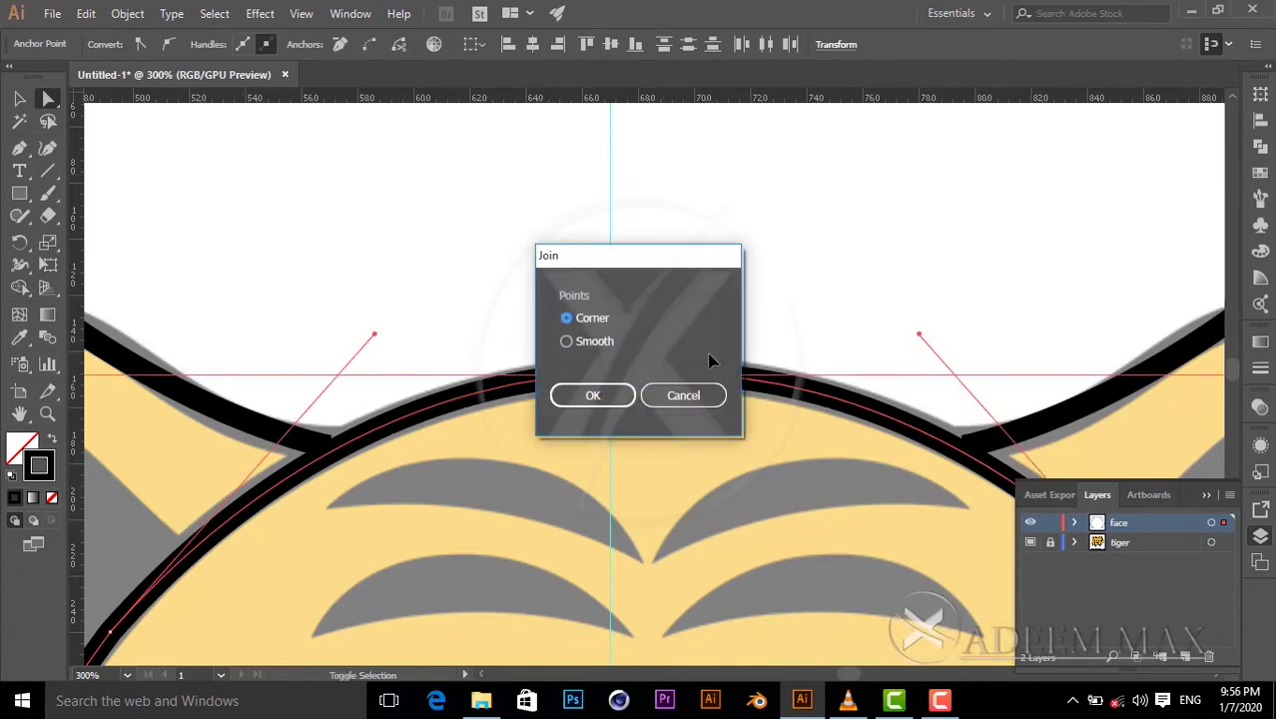
drag(587, 297, 782, 257)
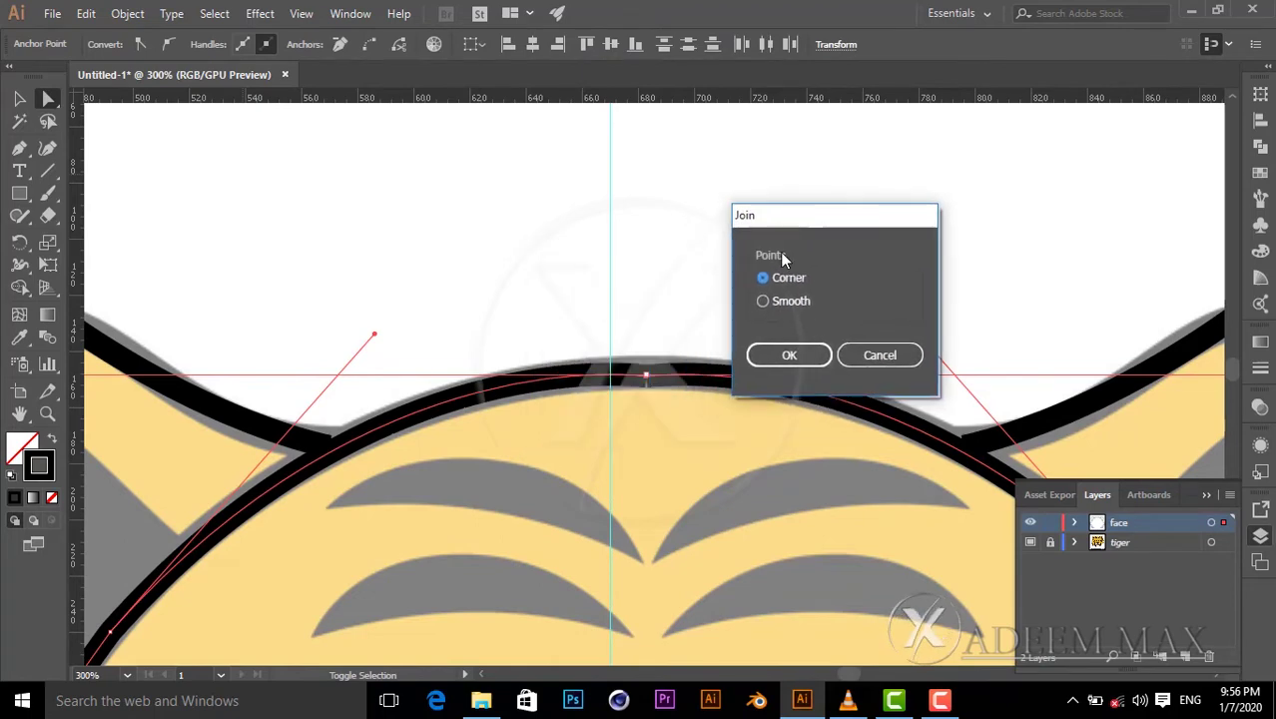
click(768, 361)
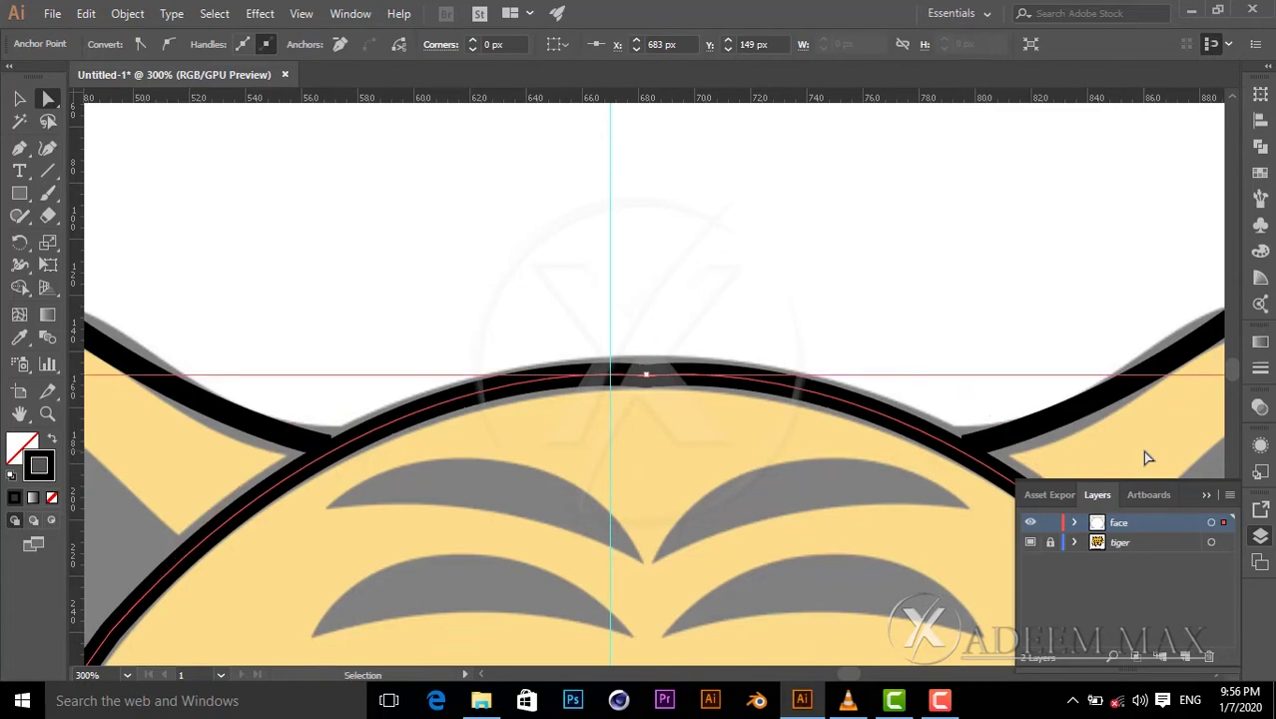
- Draw a circle about 256 px in diameter for the muzzle with the Ellipse tool and centre it over the template's muzzle
key(ctrl+1)
scroll(1012, 434, down, 1)
scroll(746, 365, down, 5)
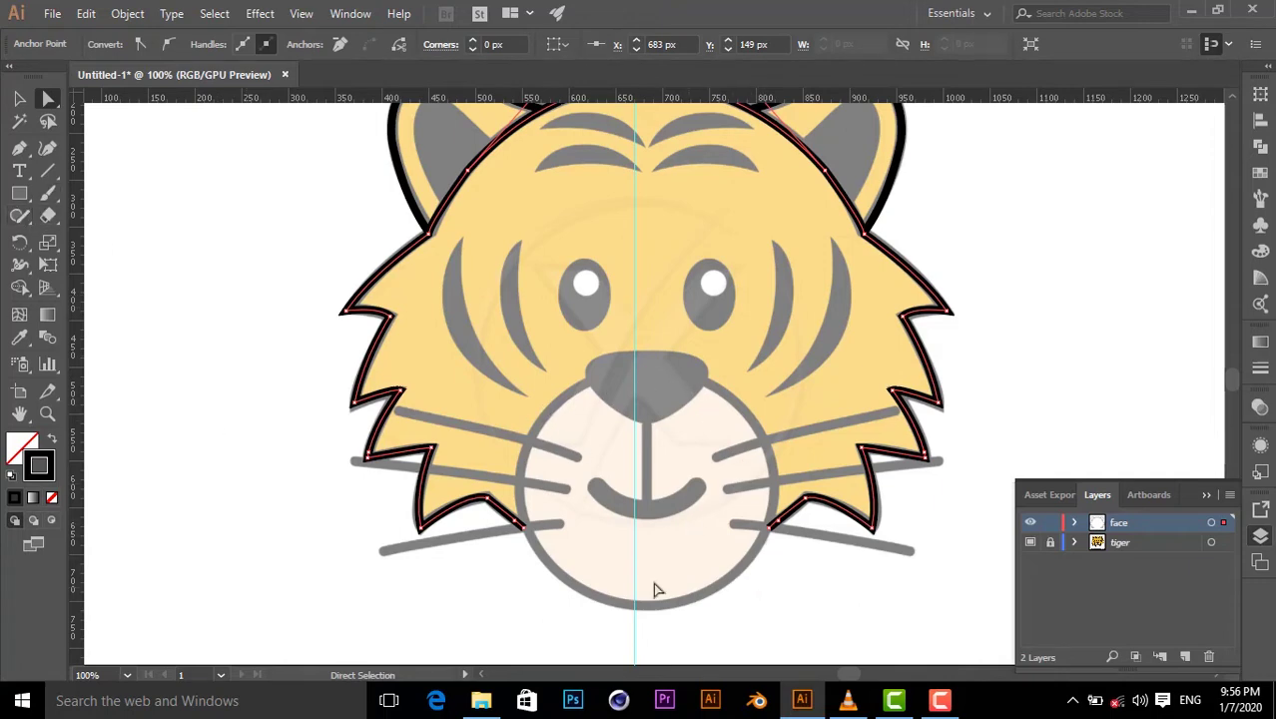
click(19, 195)
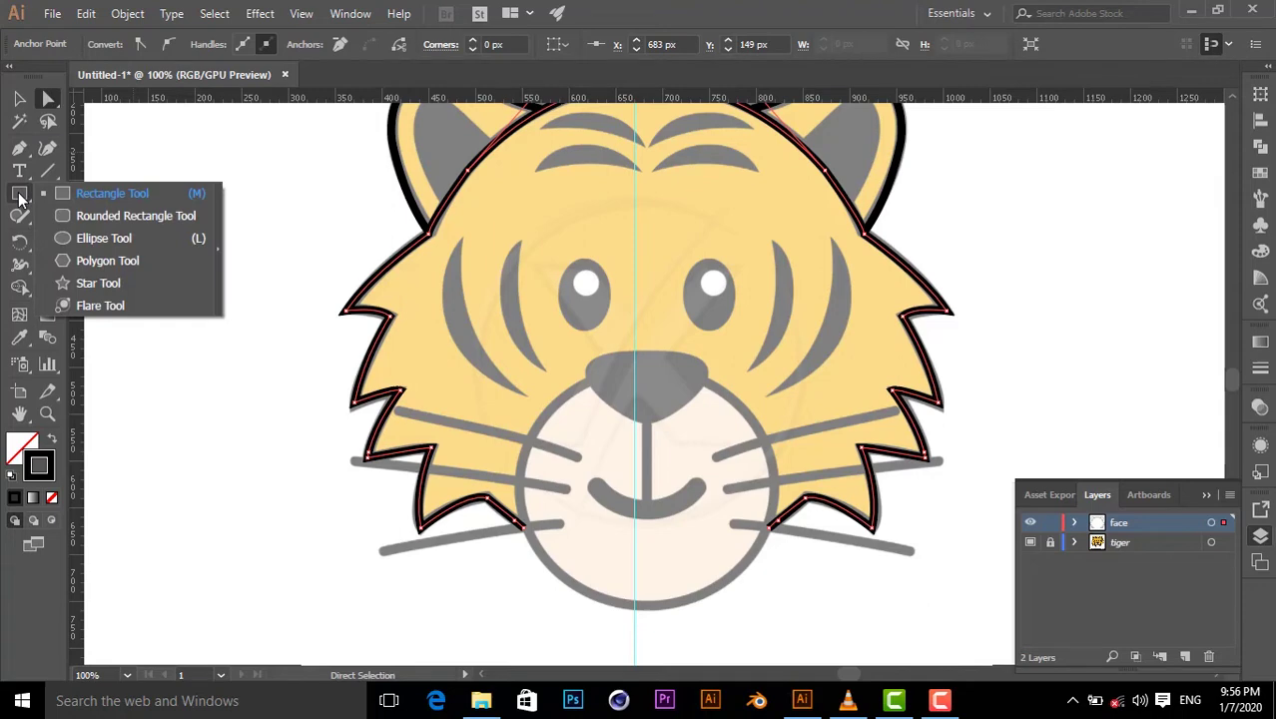
click(113, 240)
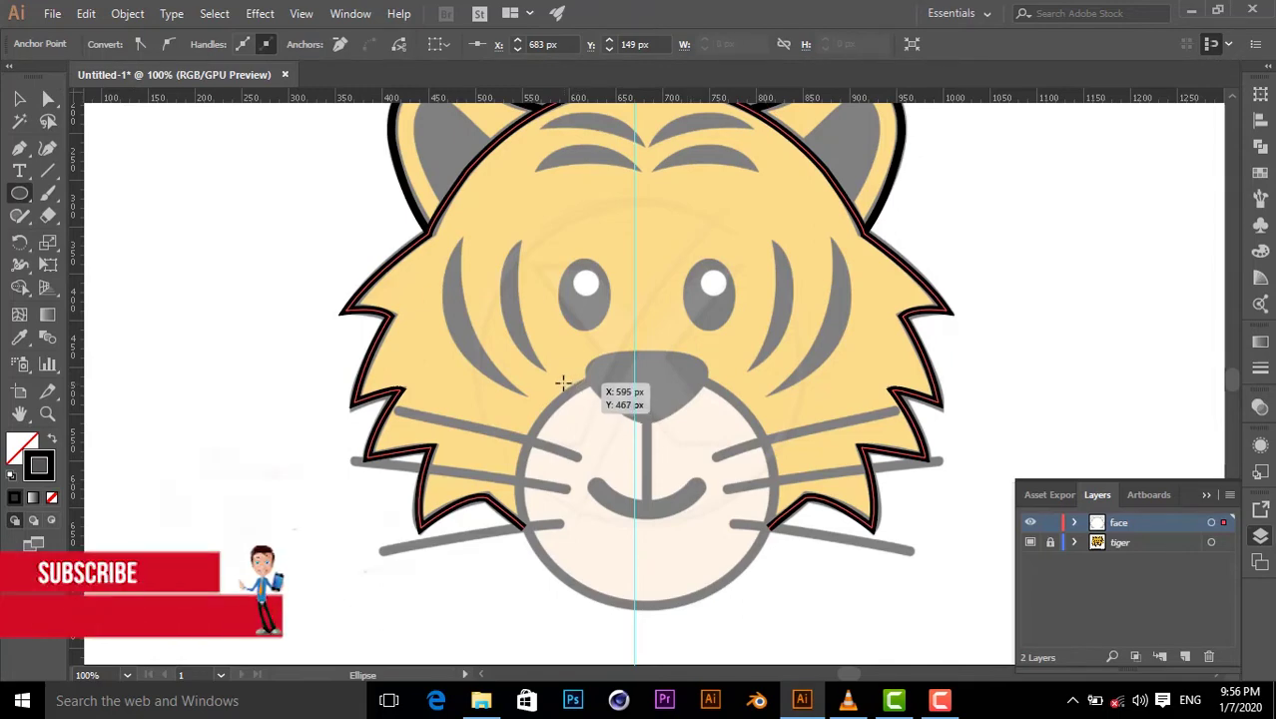
mouse_move(558, 377)
mouse_down()
mouse_move(635, 454)
mouse_move(755, 539)
mouse_move(796, 592)
mouse_up()
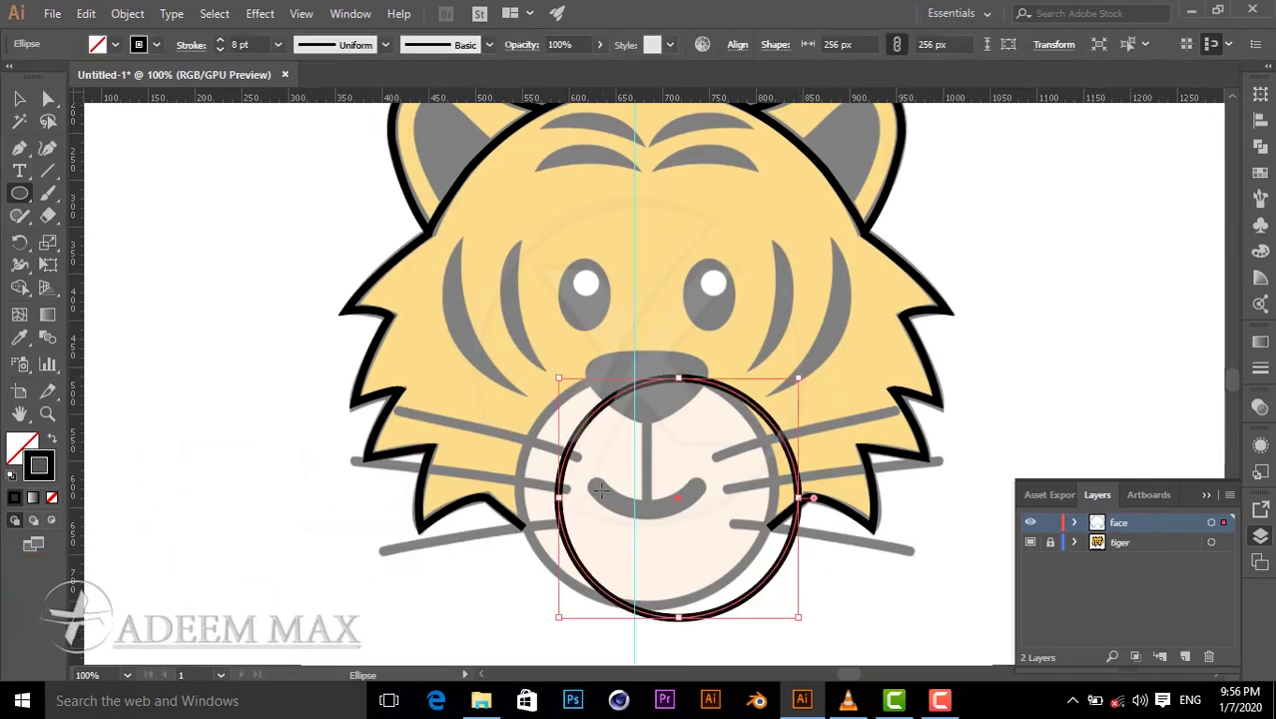
click(17, 99)
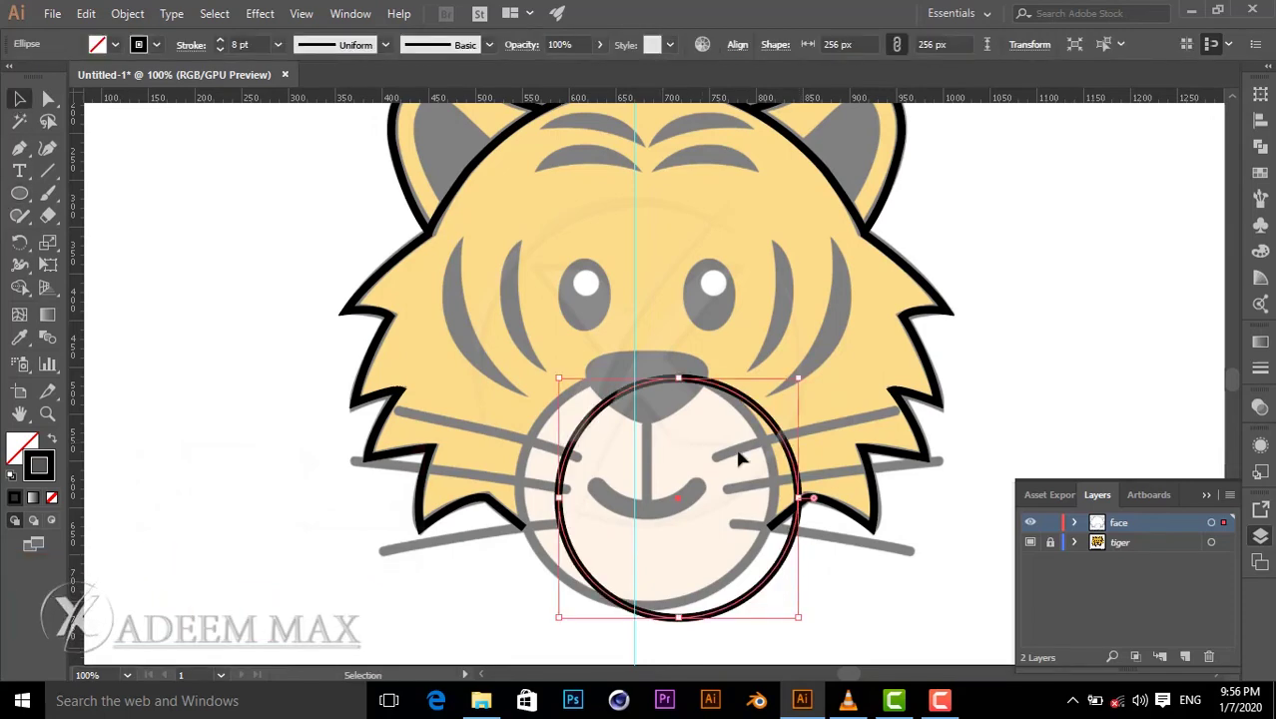
drag(774, 435, 734, 411)
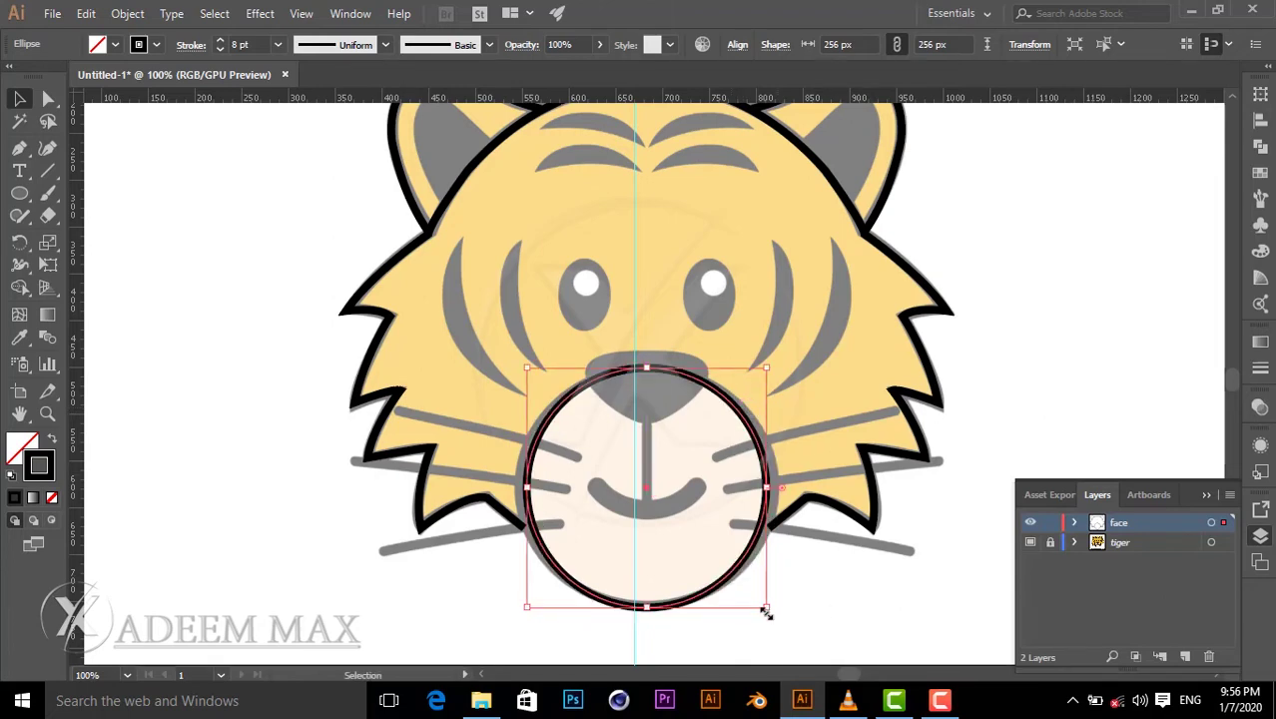
- Move the muzzle circle's left, right and bottom anchor points so its outline follows the template's slightly wider muzzle
key(ctrl+plus)
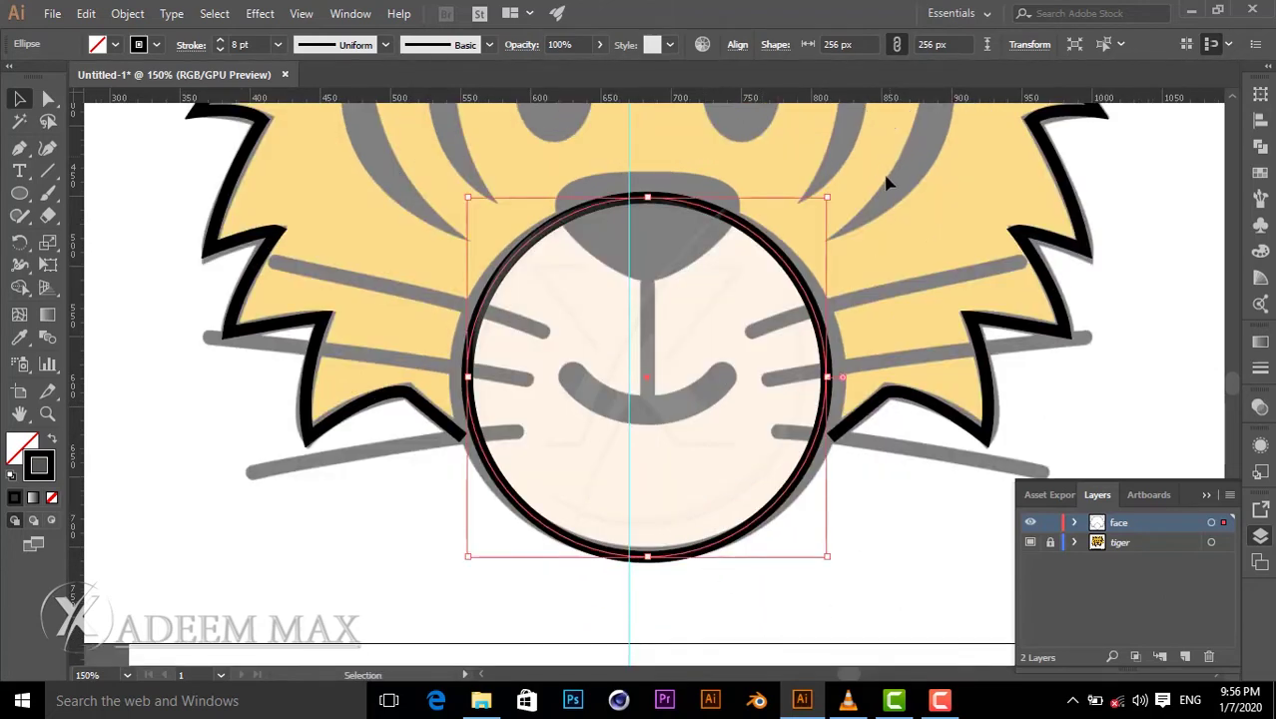
click(48, 99)
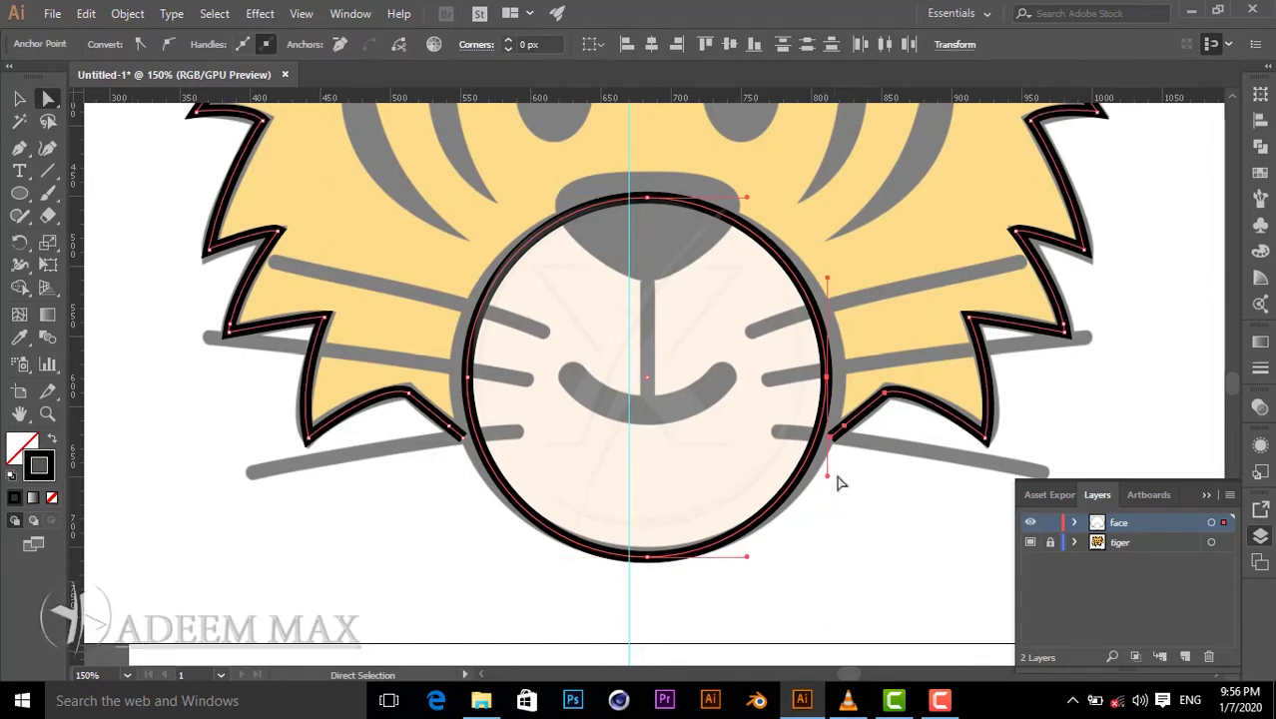
click(829, 379)
click(828, 378)
drag(827, 379, 841, 384)
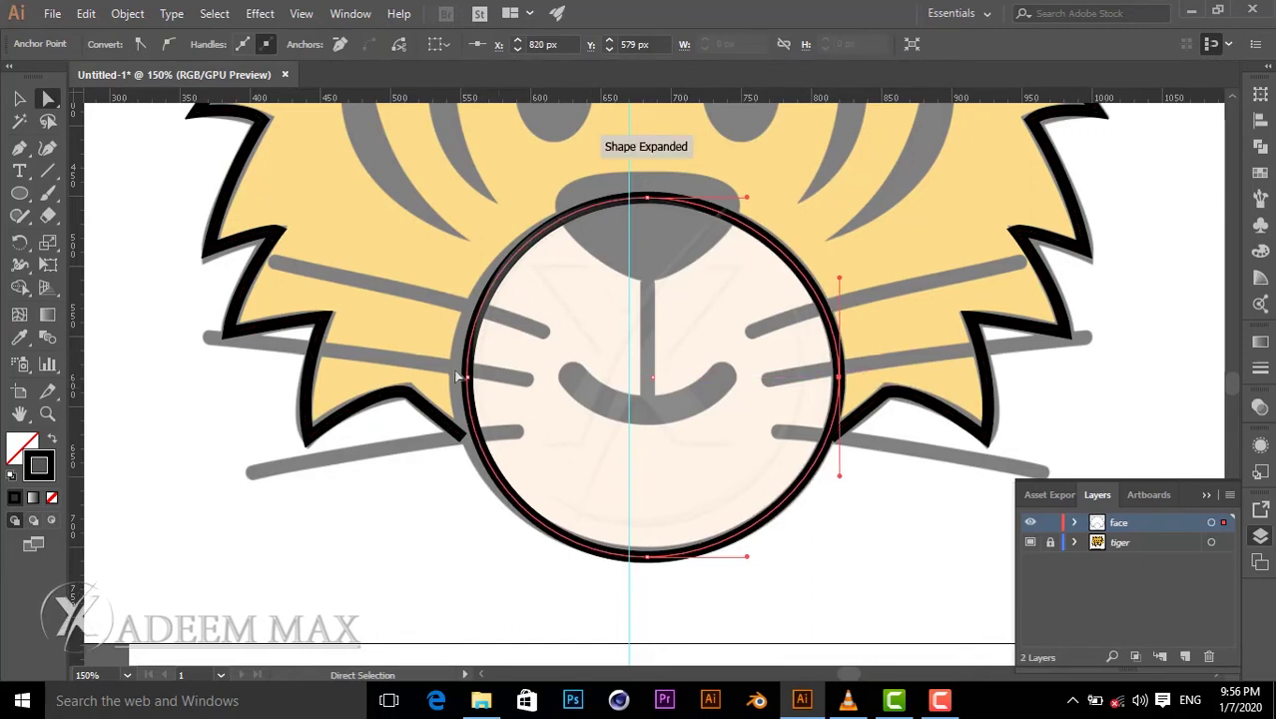
drag(459, 377, 456, 381)
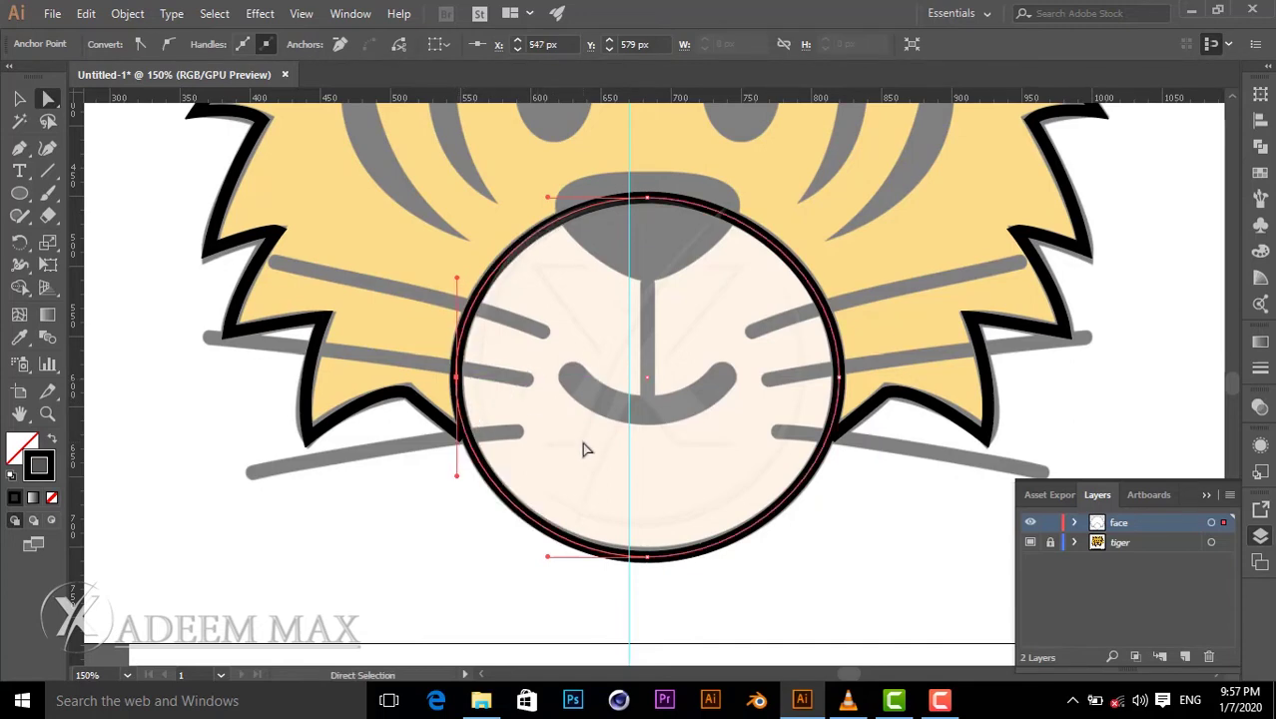
scroll(585, 450, up, 1)
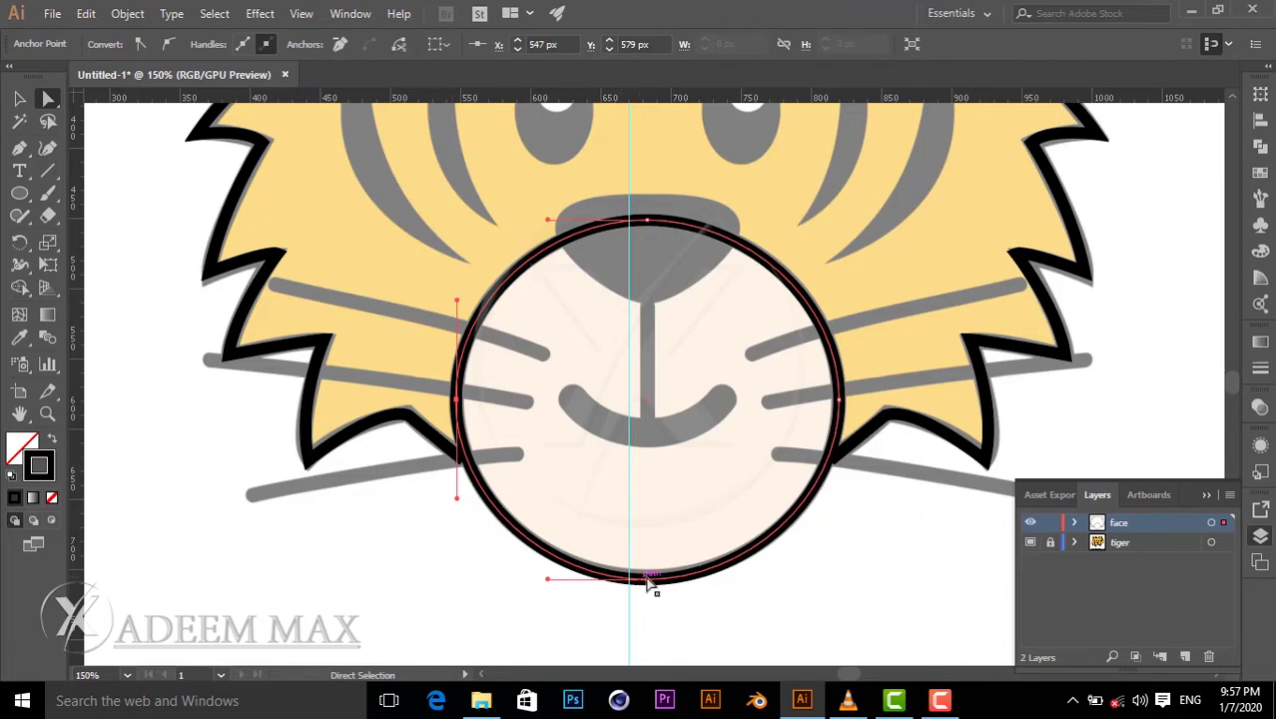
drag(647, 584, 649, 579)
click(732, 606)
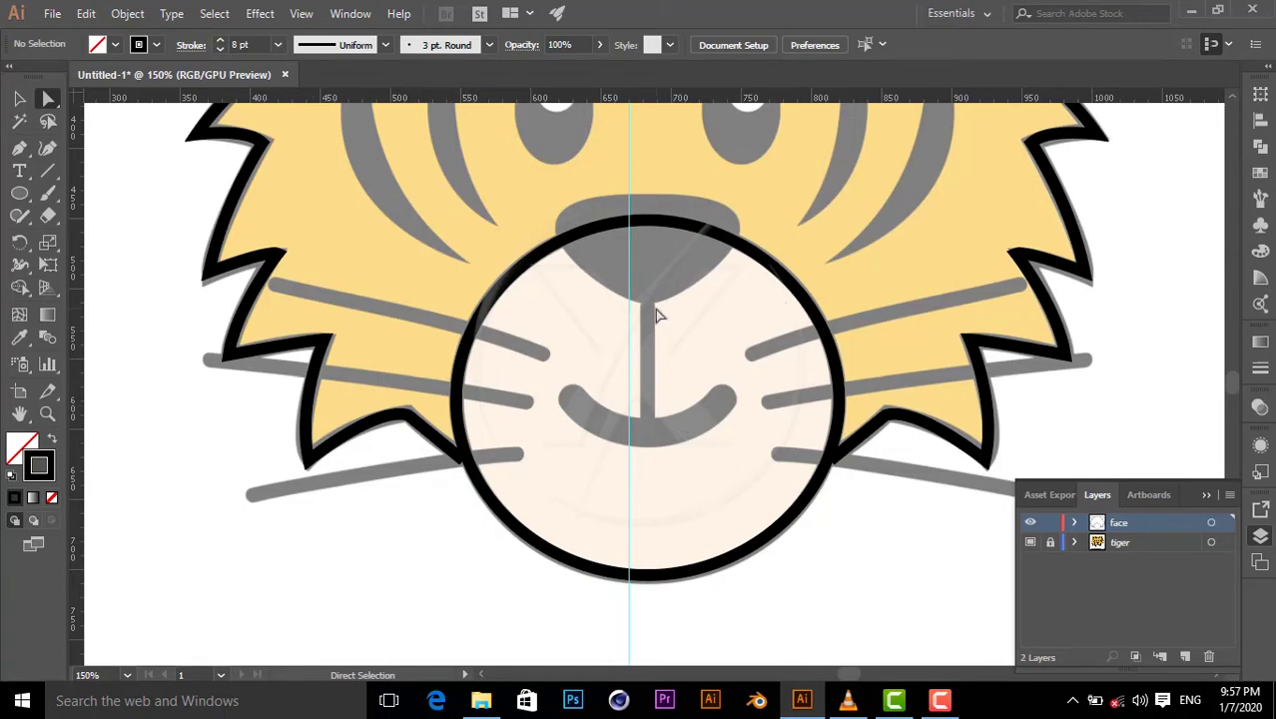
- Draw a narrow black-filled rectangle without a stroke over the template's vertical line between the nose and the mouth
drag(19, 193, 62, 193)
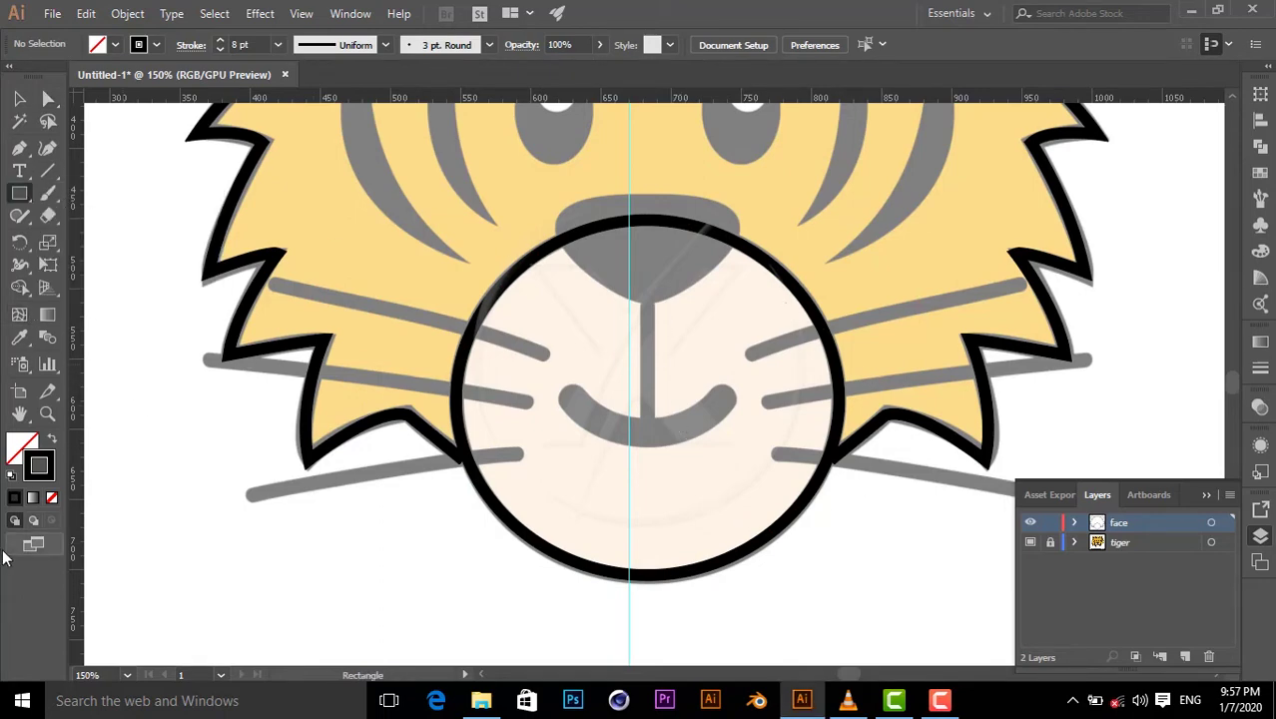
click(53, 446)
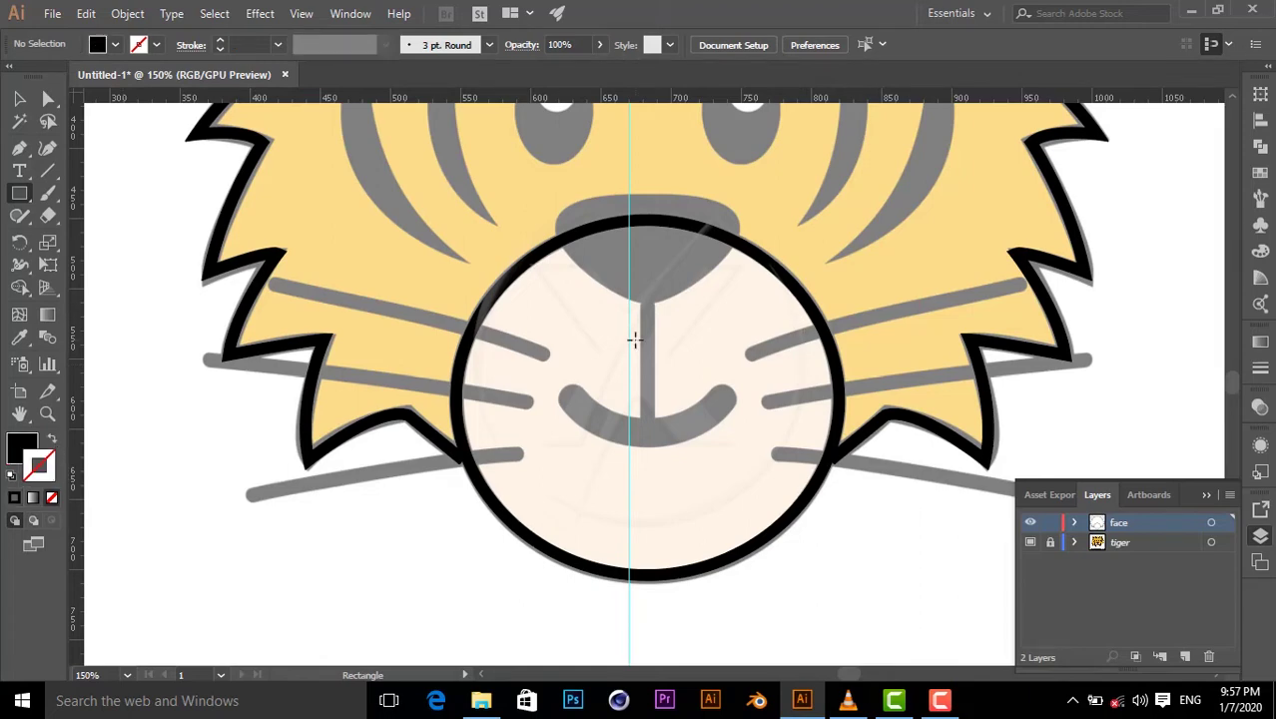
drag(640, 304, 653, 418)
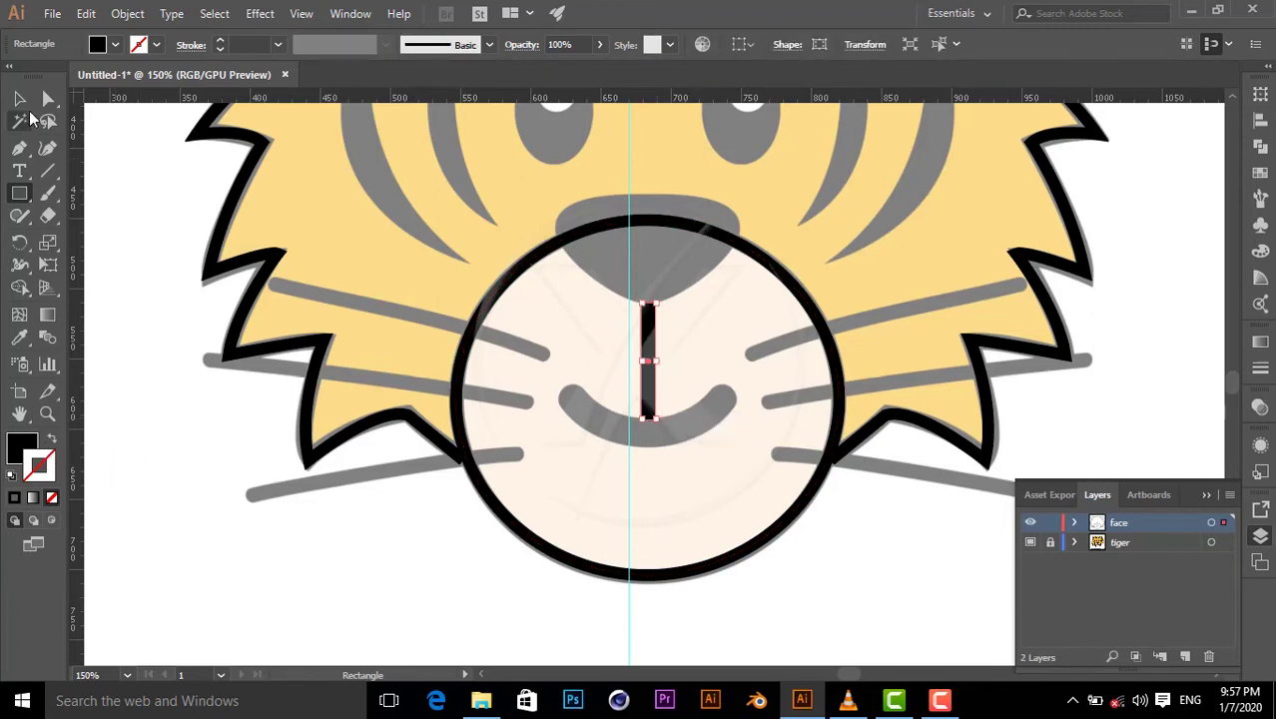
click(19, 98)
click(155, 382)
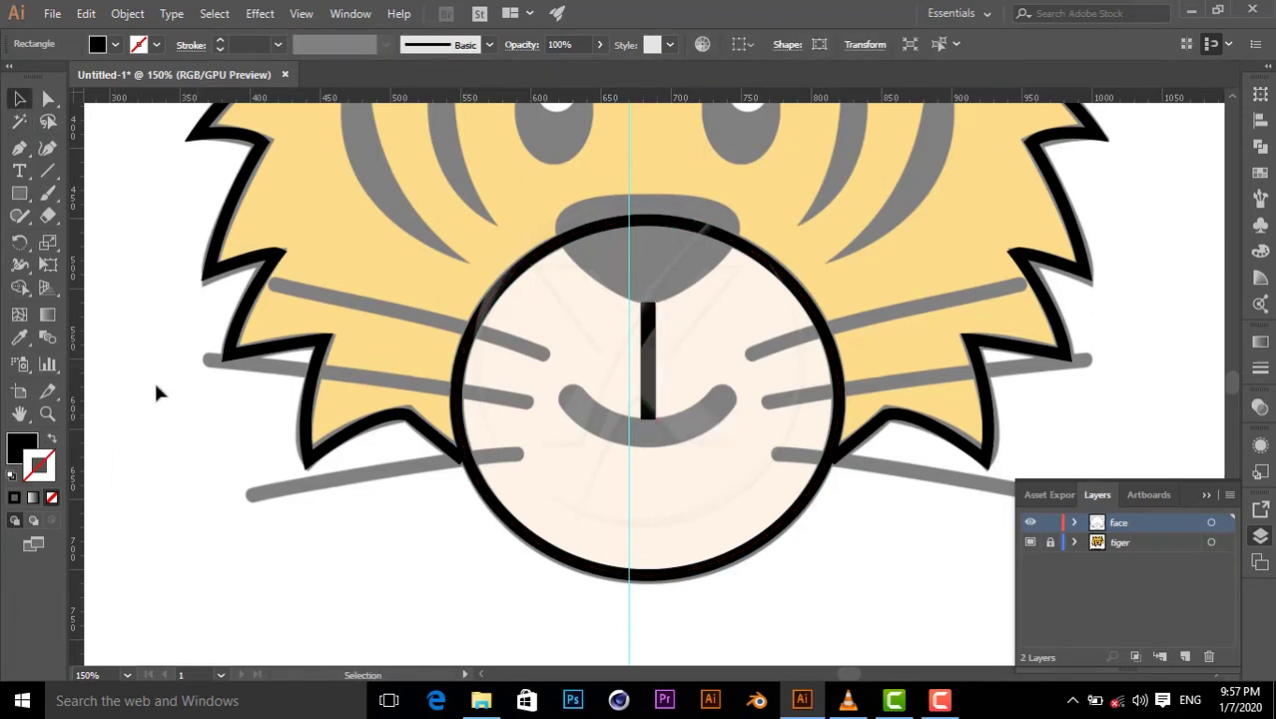
- Trace the template's smile as a closed, unfilled path with the Pen tool, including both rounded ends
click(53, 440)
click(19, 149)
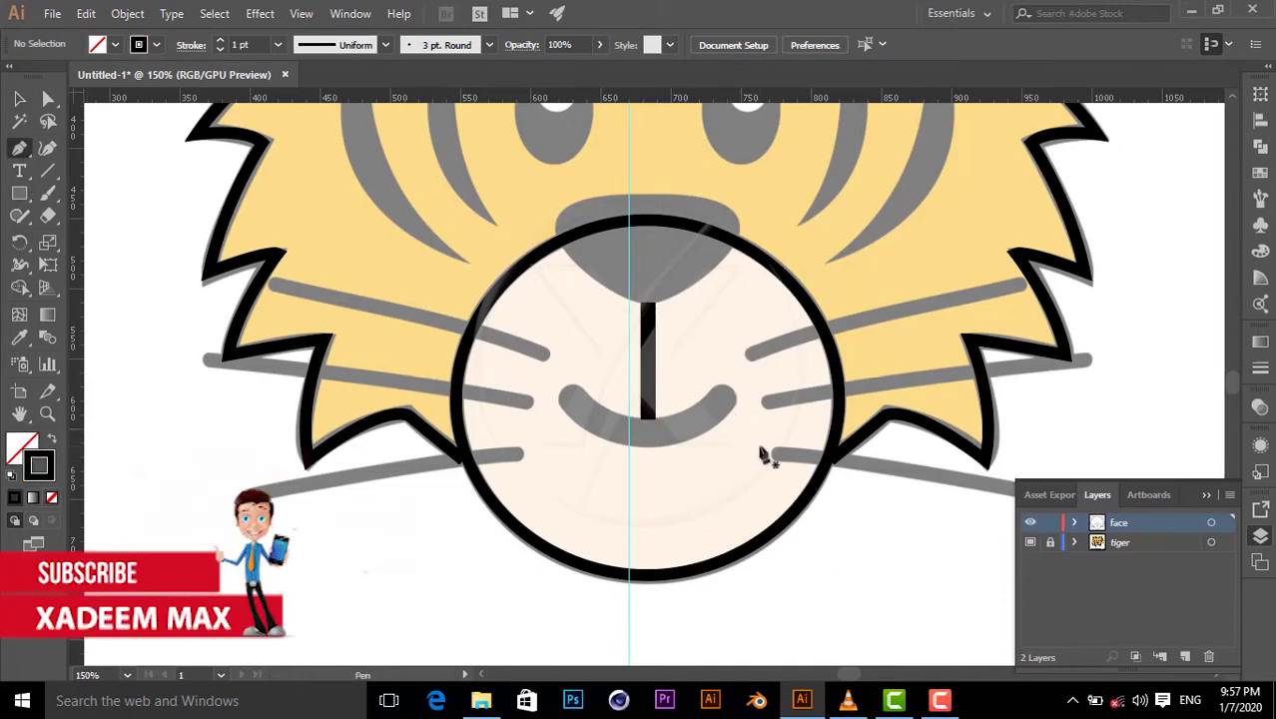
key(ctrl+plus)
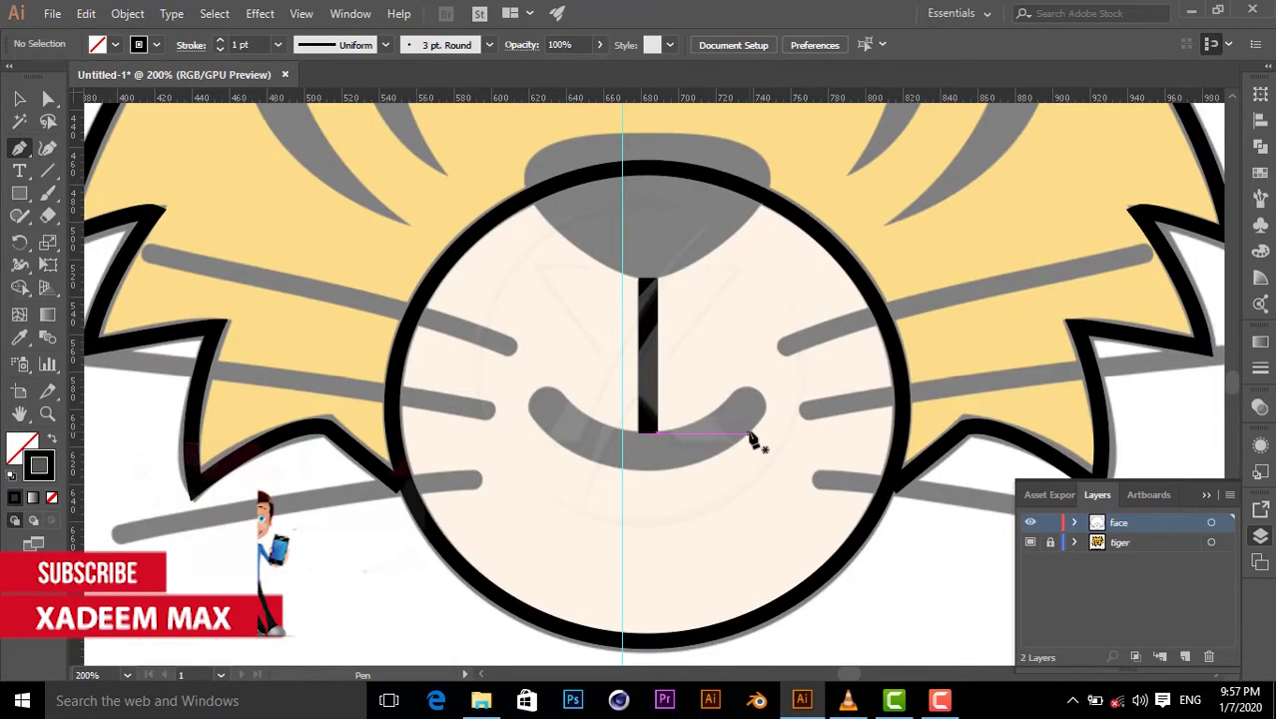
key(ctrl+plus)
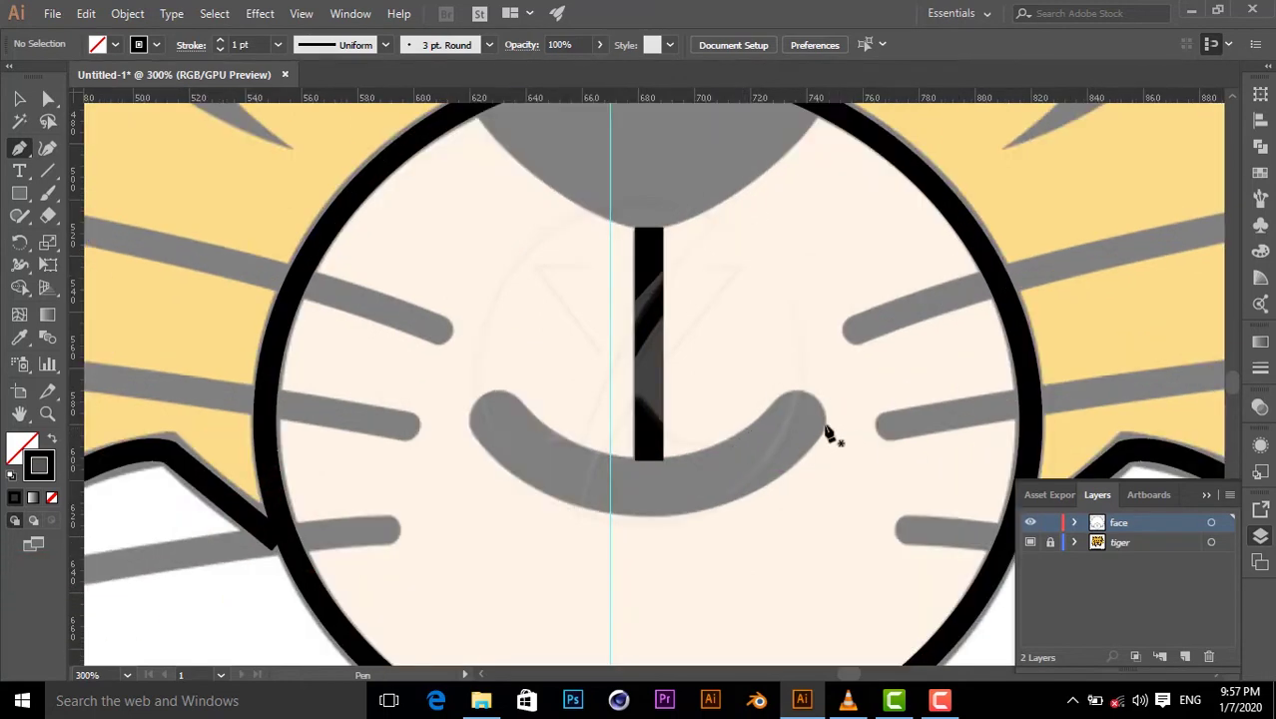
click(825, 429)
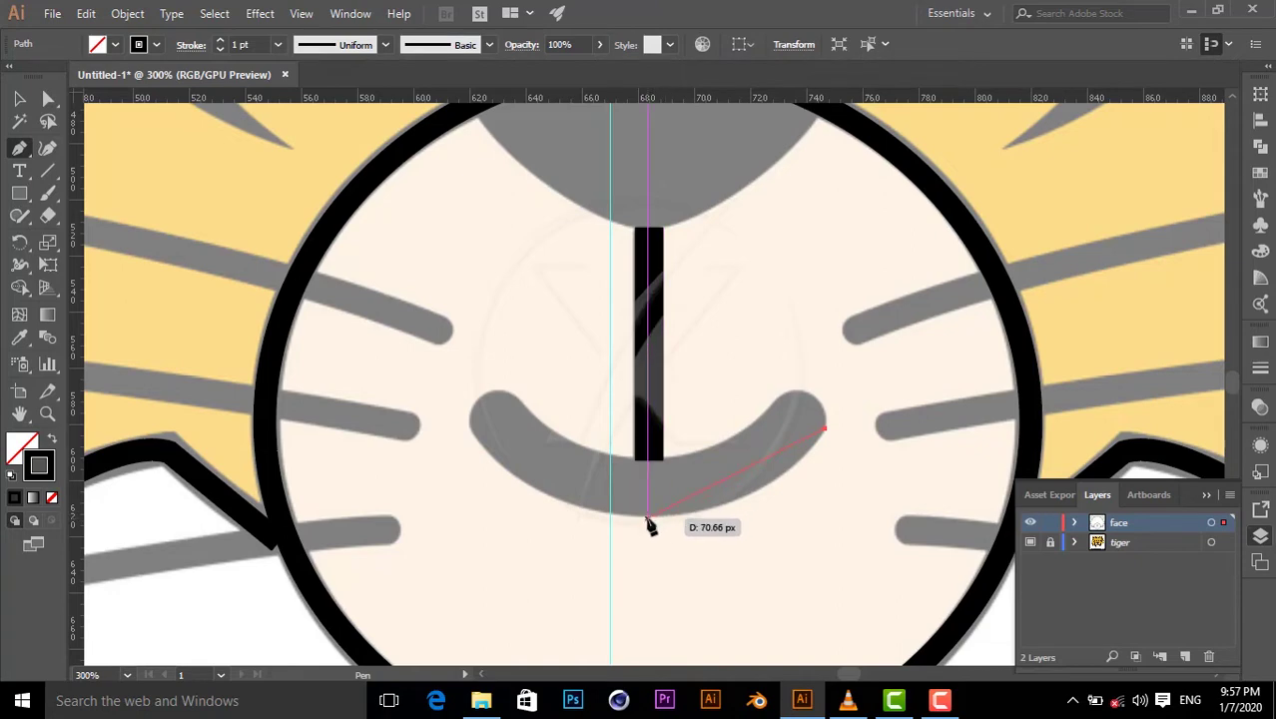
drag(648, 518, 526, 516)
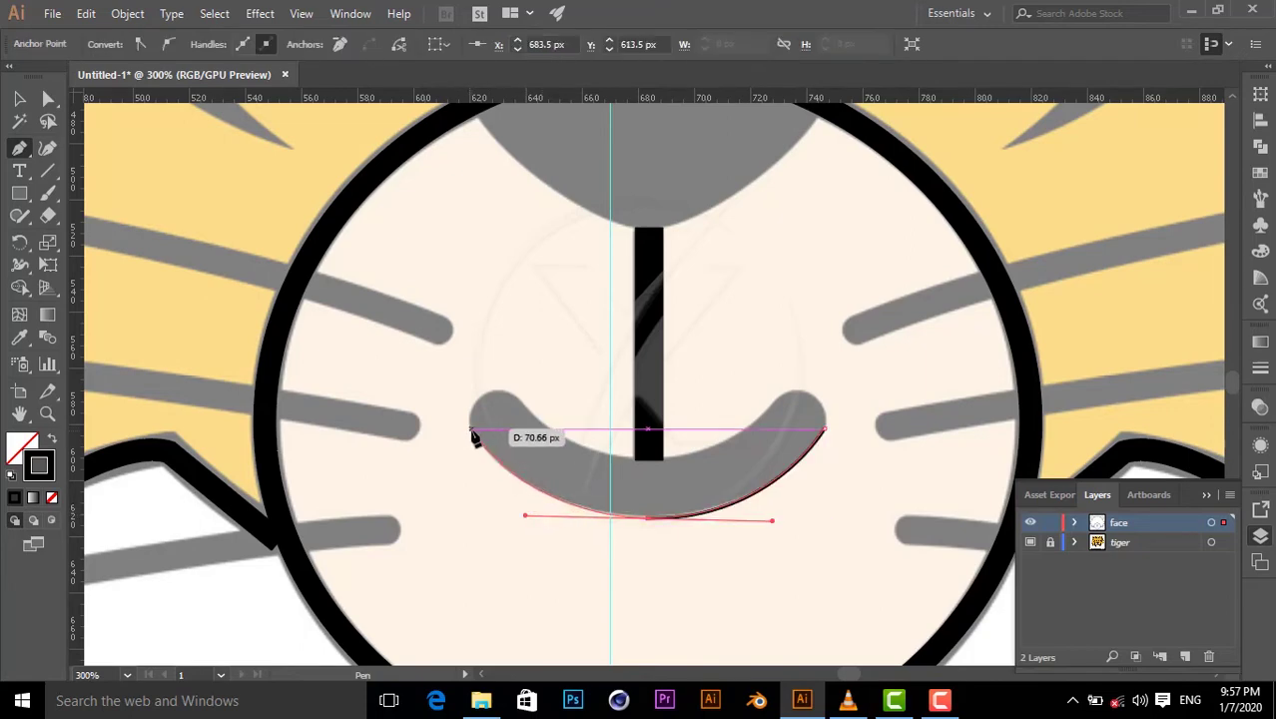
click(473, 432)
mouse_move(513, 398)
mouse_down()
mouse_move(567, 416)
mouse_move(515, 401)
mouse_move(559, 429)
mouse_move(557, 407)
mouse_up()
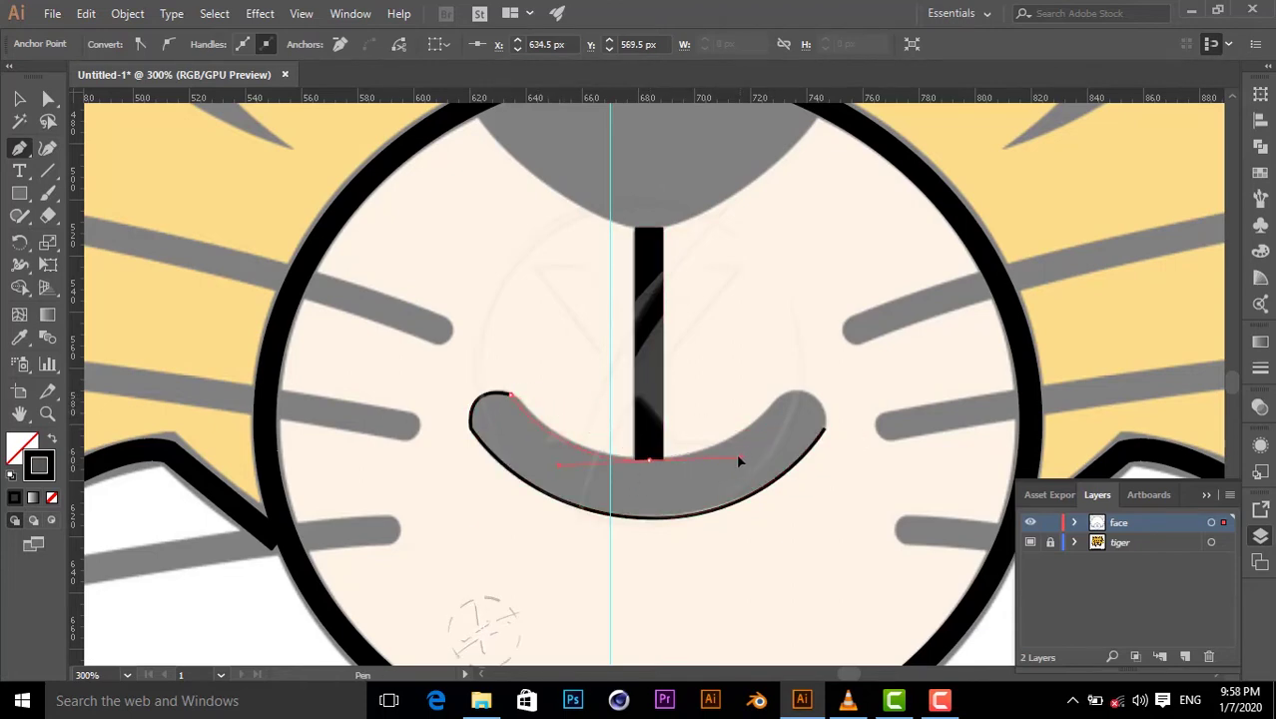
drag(649, 462, 650, 466)
drag(777, 405, 832, 349)
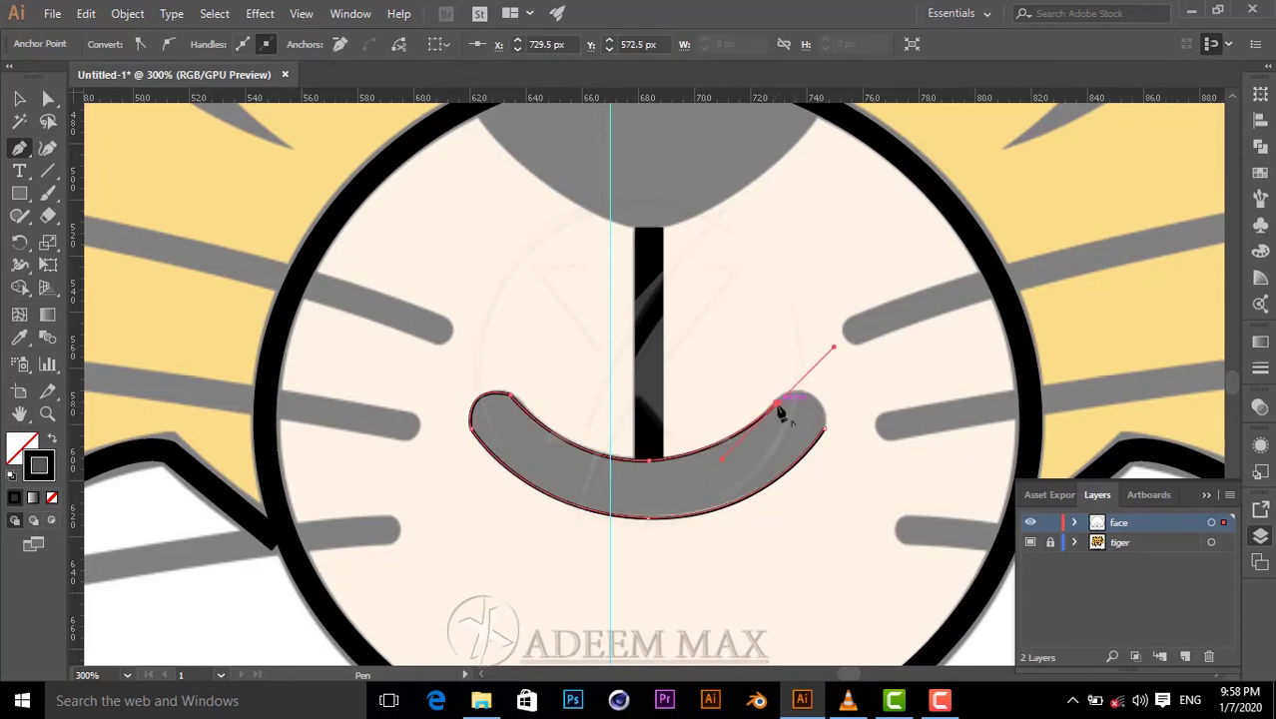
click(777, 404)
drag(822, 439, 831, 496)
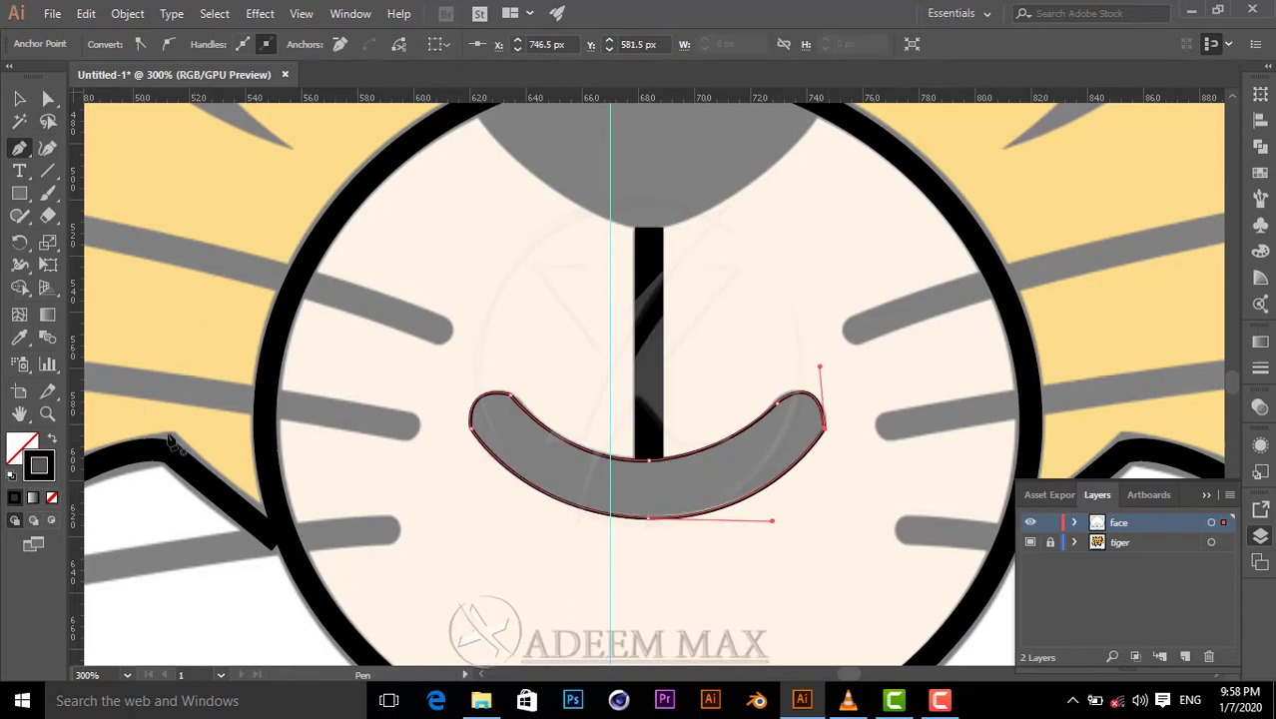
- Fill the smile solid black without a stroke and nudge the inner anchor point at its right end to fit the template
click(52, 443)
key(ctrl+equal)
key(v)
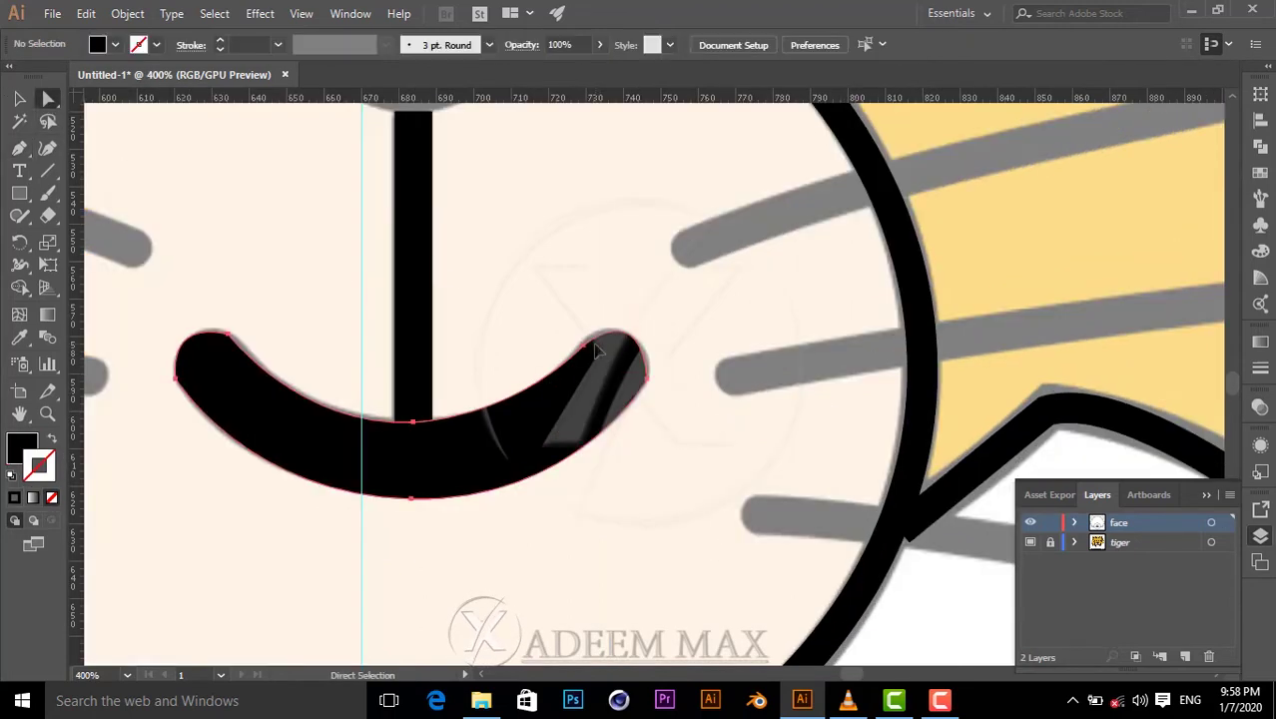
drag(584, 349, 584, 344)
click(655, 399)
- Trace the nose's outline with the Pen tool, unfilled, from the guide at its top edge around the left side to the lower left
scroll(659, 394, up, 5)
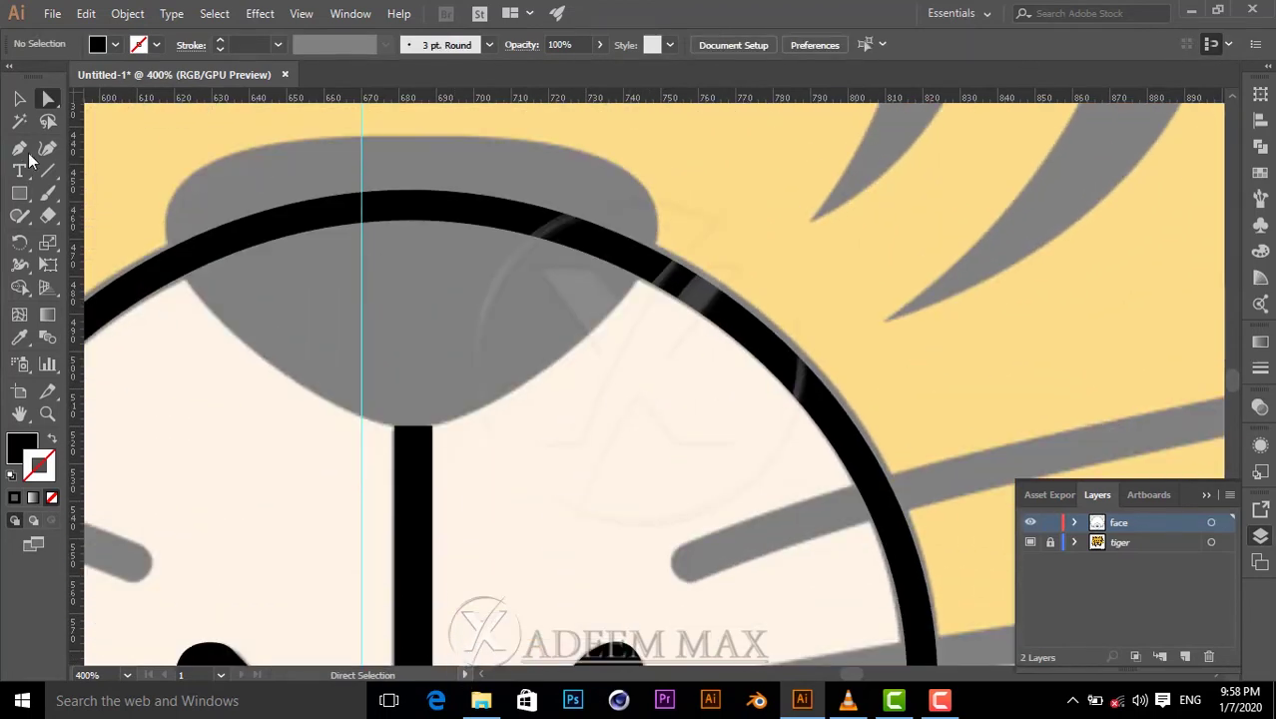
key(p)
click(360, 133)
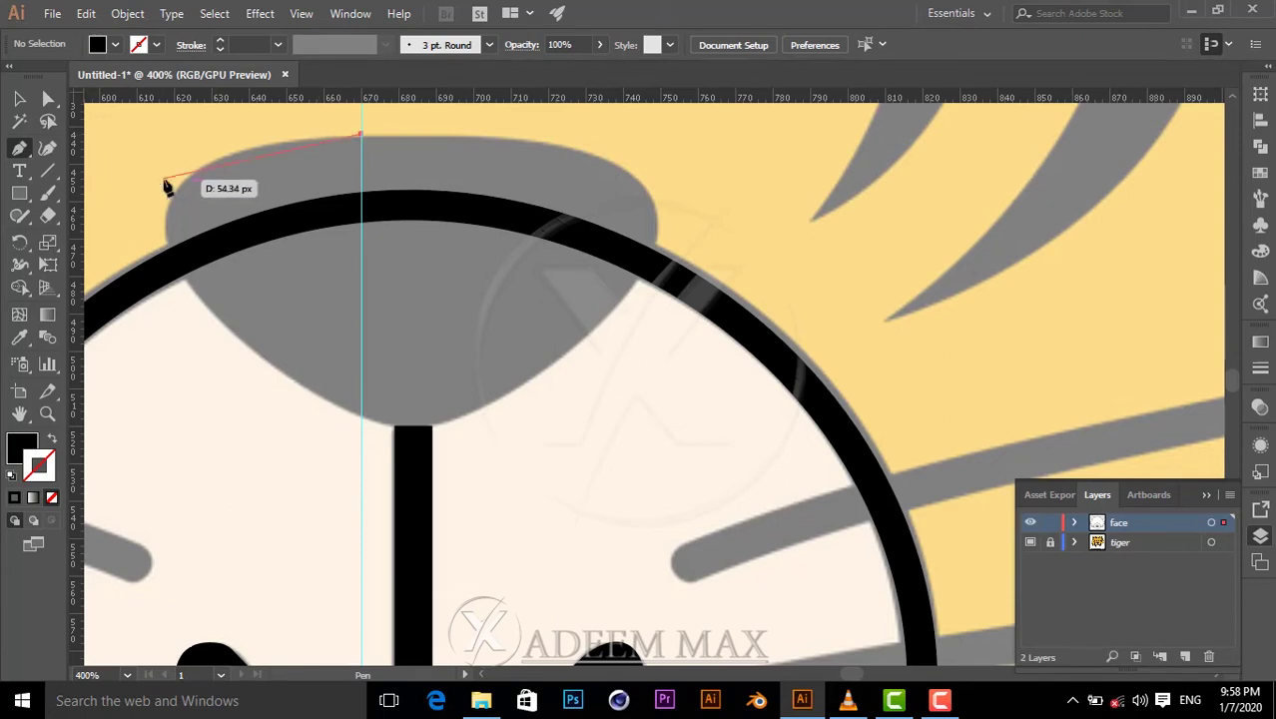
drag(173, 186, 136, 234)
key(Delete)
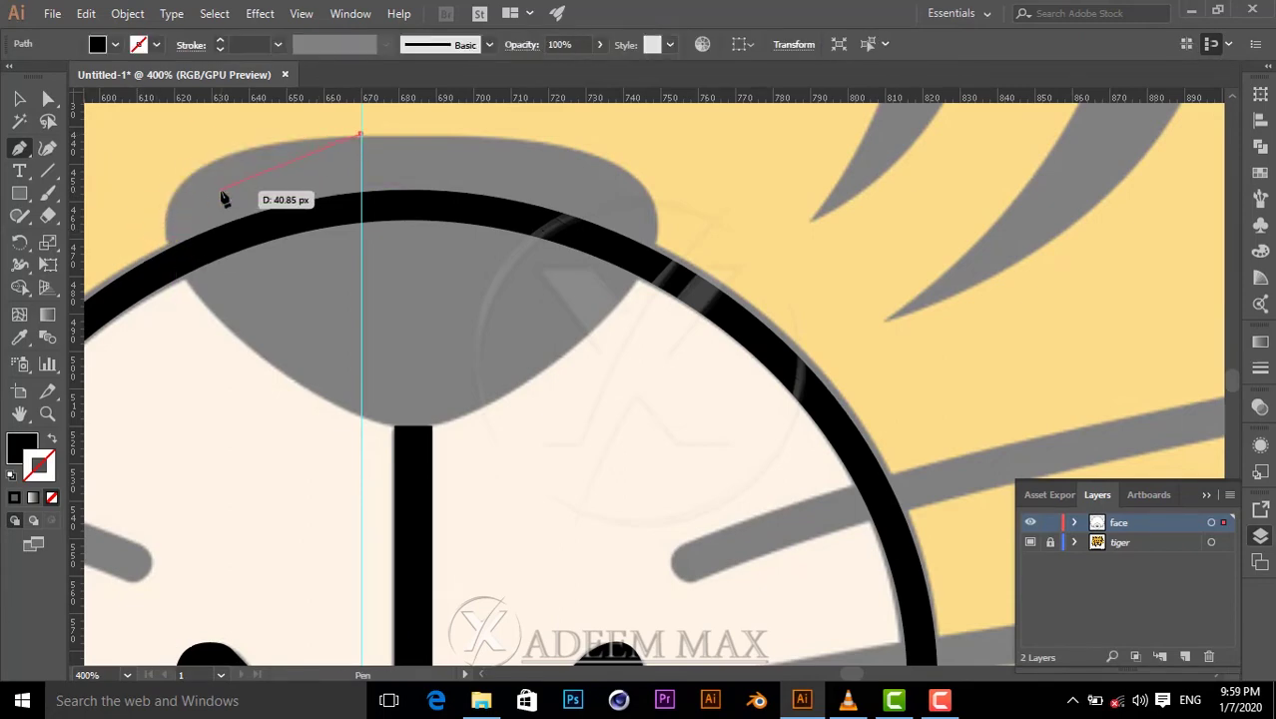
key(shift+x)
click(361, 133)
drag(237, 150, 190, 167)
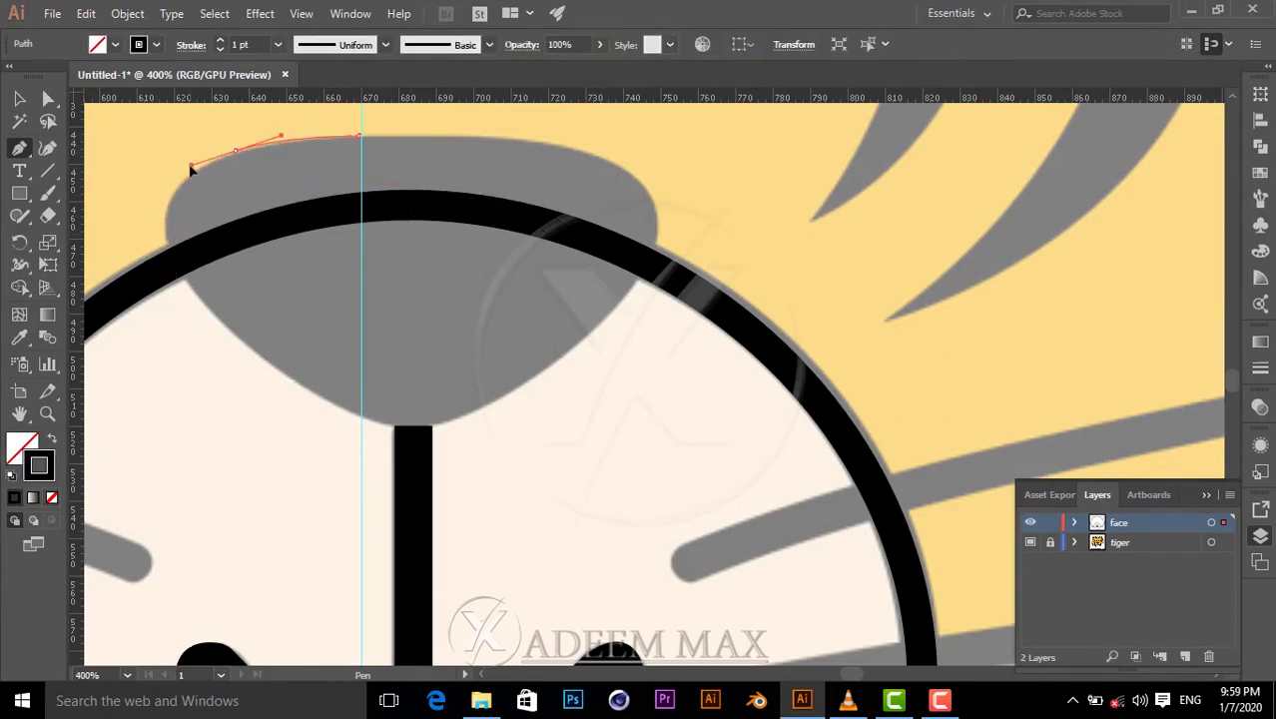
drag(165, 216, 168, 233)
drag(227, 333, 282, 378)
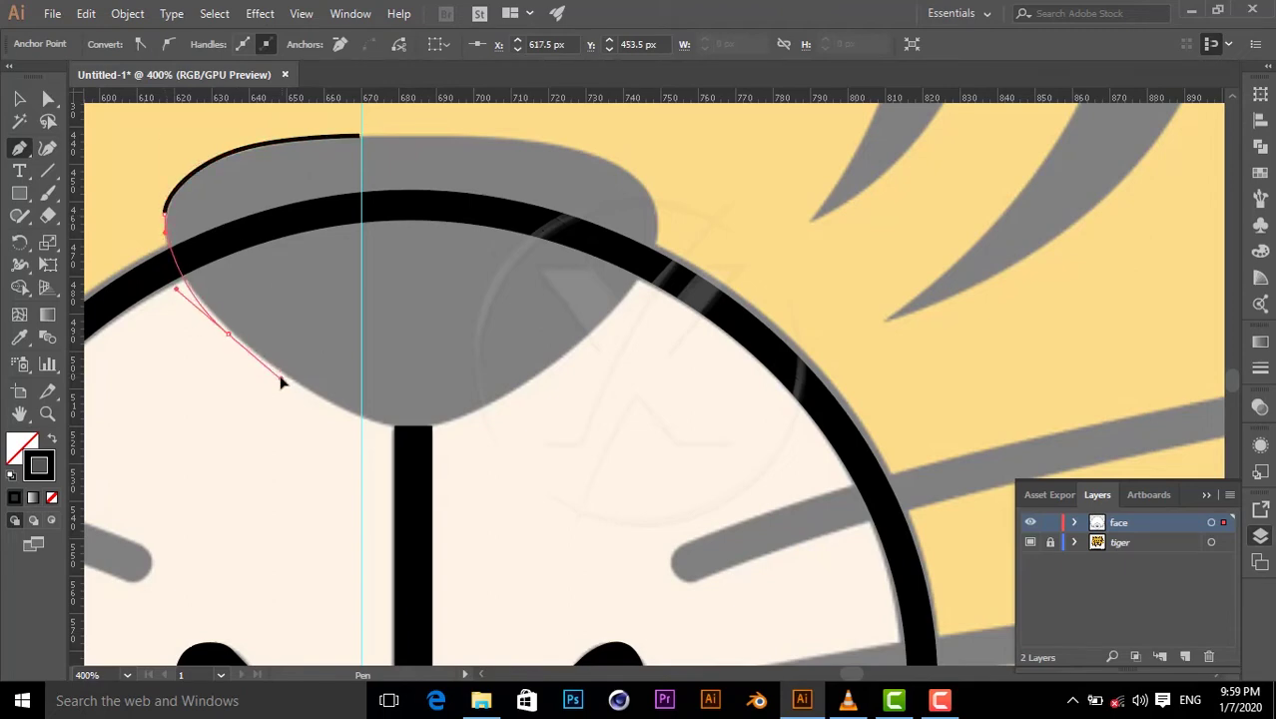
- Continue the nose outline around its bottom tip and up the right side, closing the path at its starting point
drag(386, 425, 529, 387)
click(528, 382)
click(607, 320)
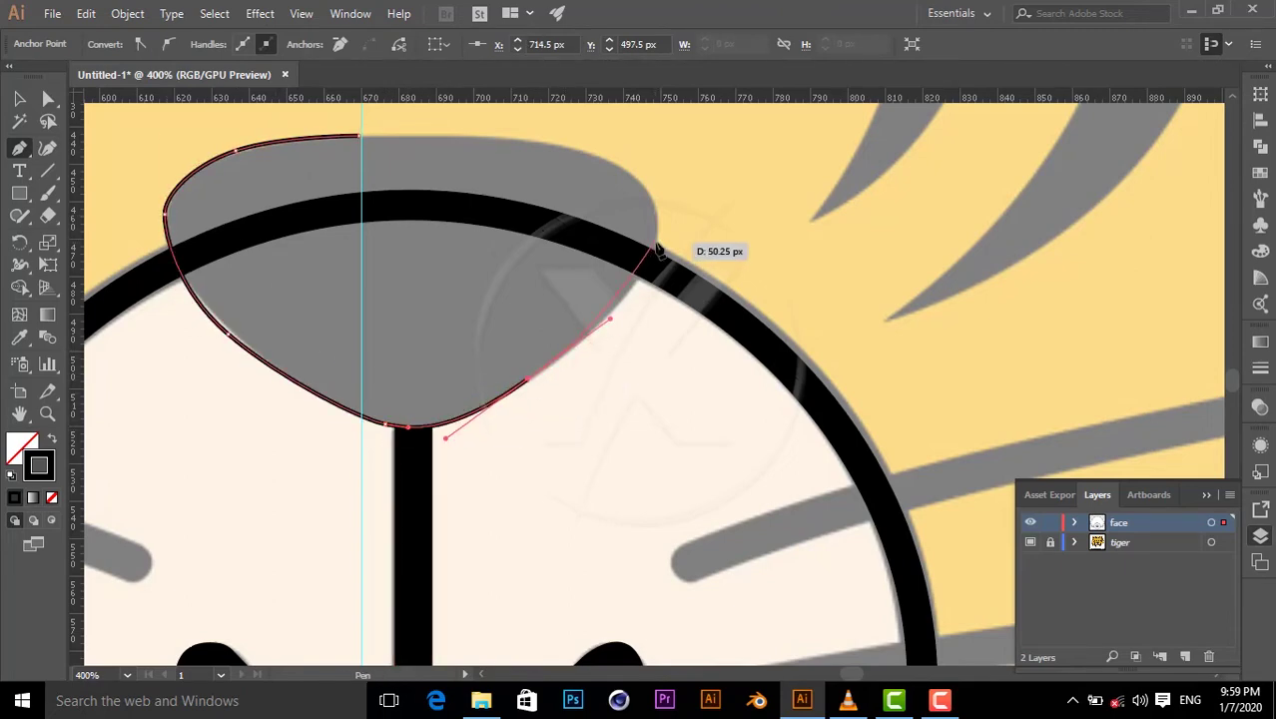
drag(658, 229, 655, 188)
mouse_move(559, 146)
mouse_down()
mouse_move(490, 129)
mouse_move(564, 156)
mouse_up()
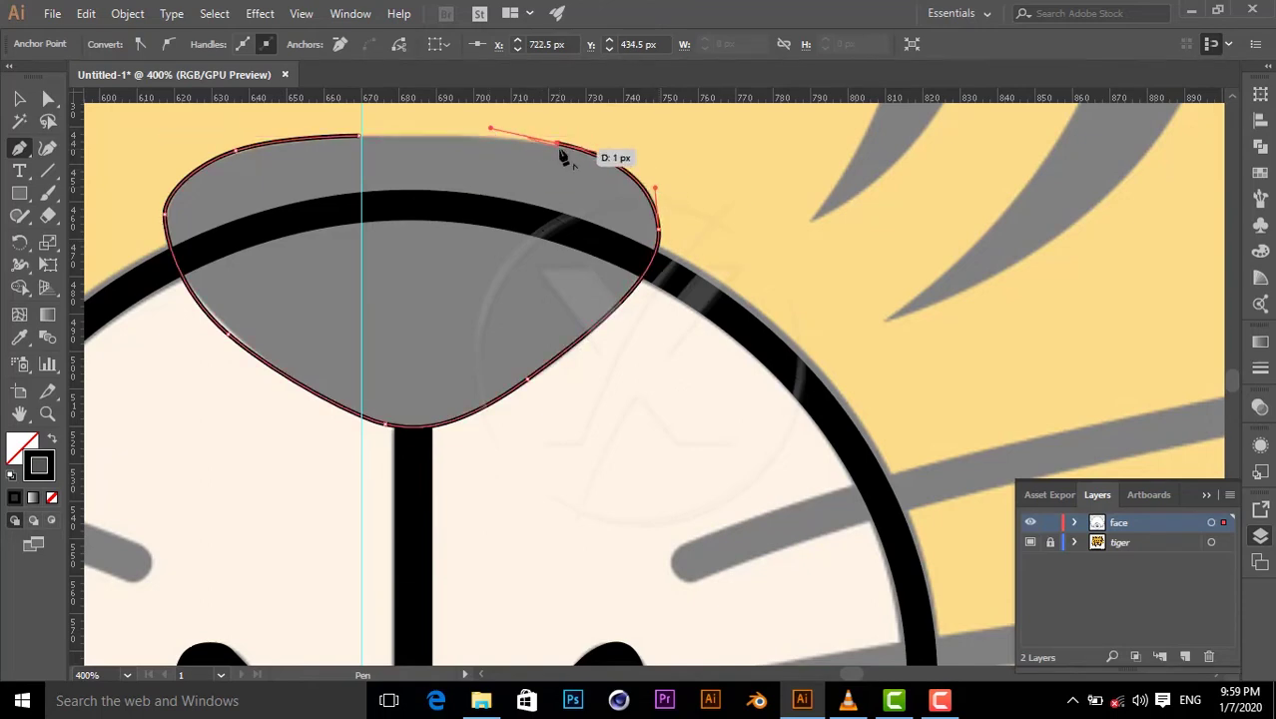
drag(358, 137, 282, 135)
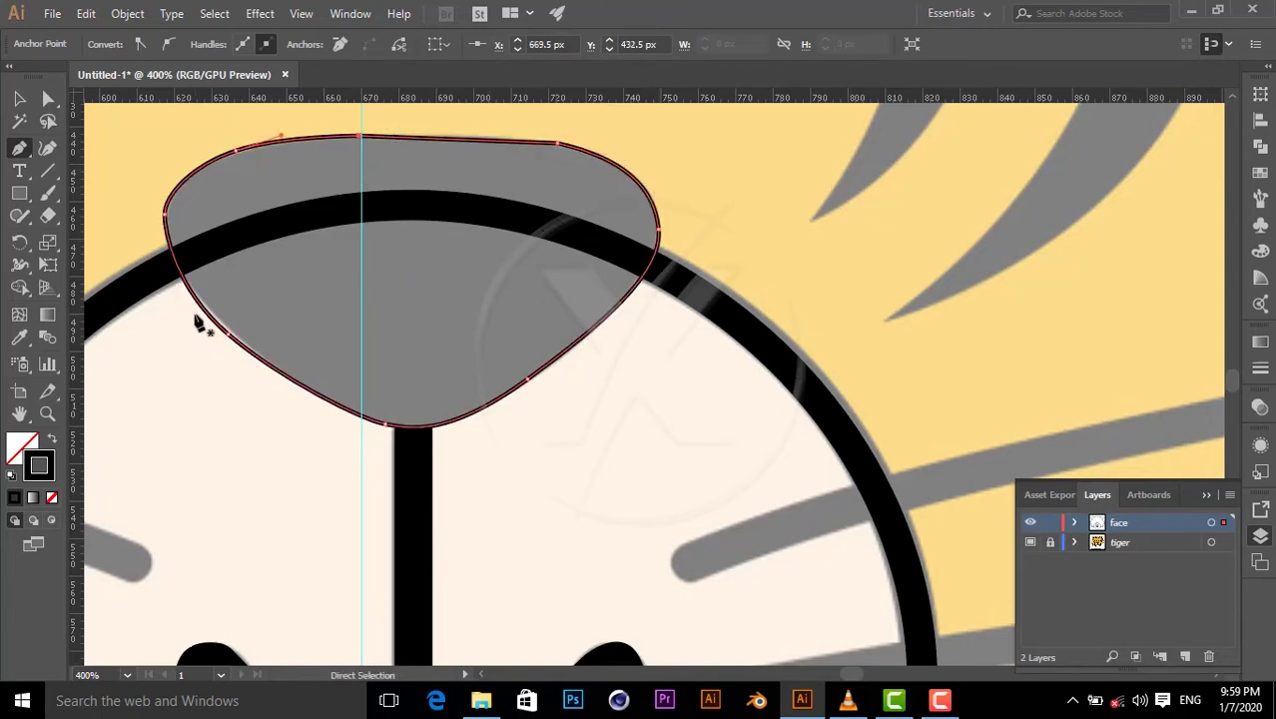
- Adjust the nose's lower-left anchor point to fit the template, and fill the nose solid black without a stroke
key(ctrl+plus)
ctrl+click(225, 327)
drag(439, 487, 455, 507)
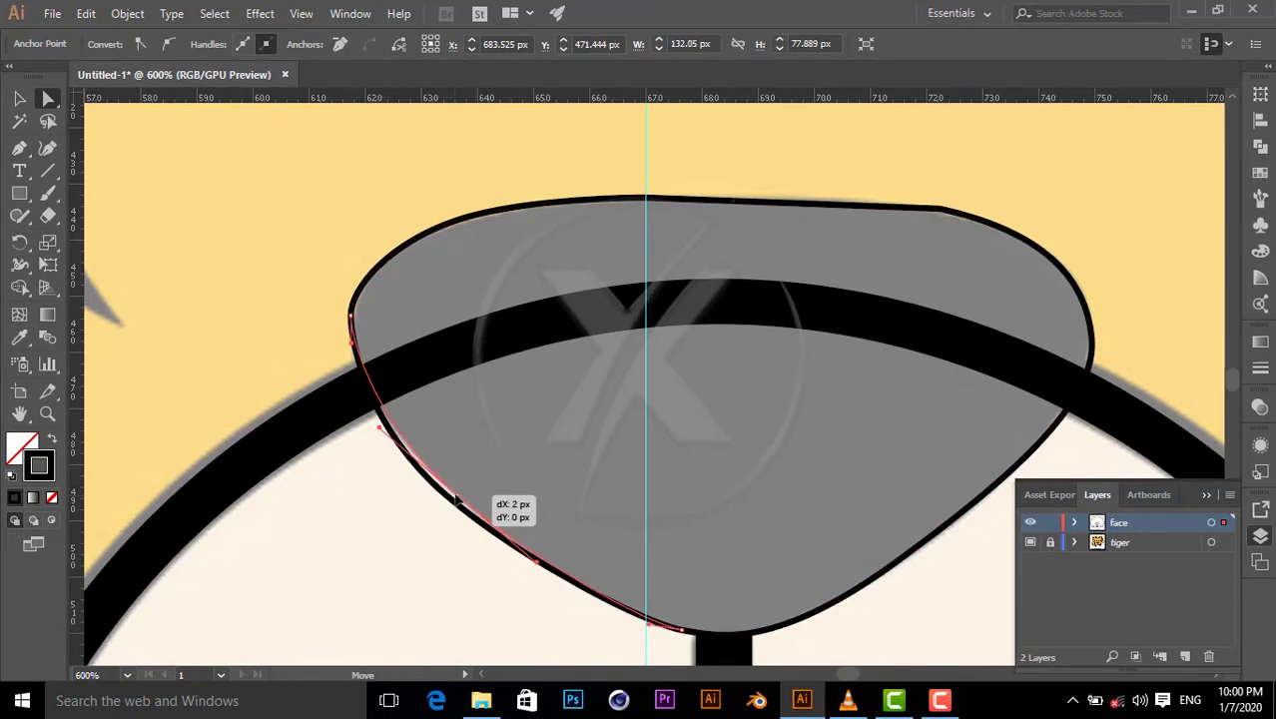
click(803, 205)
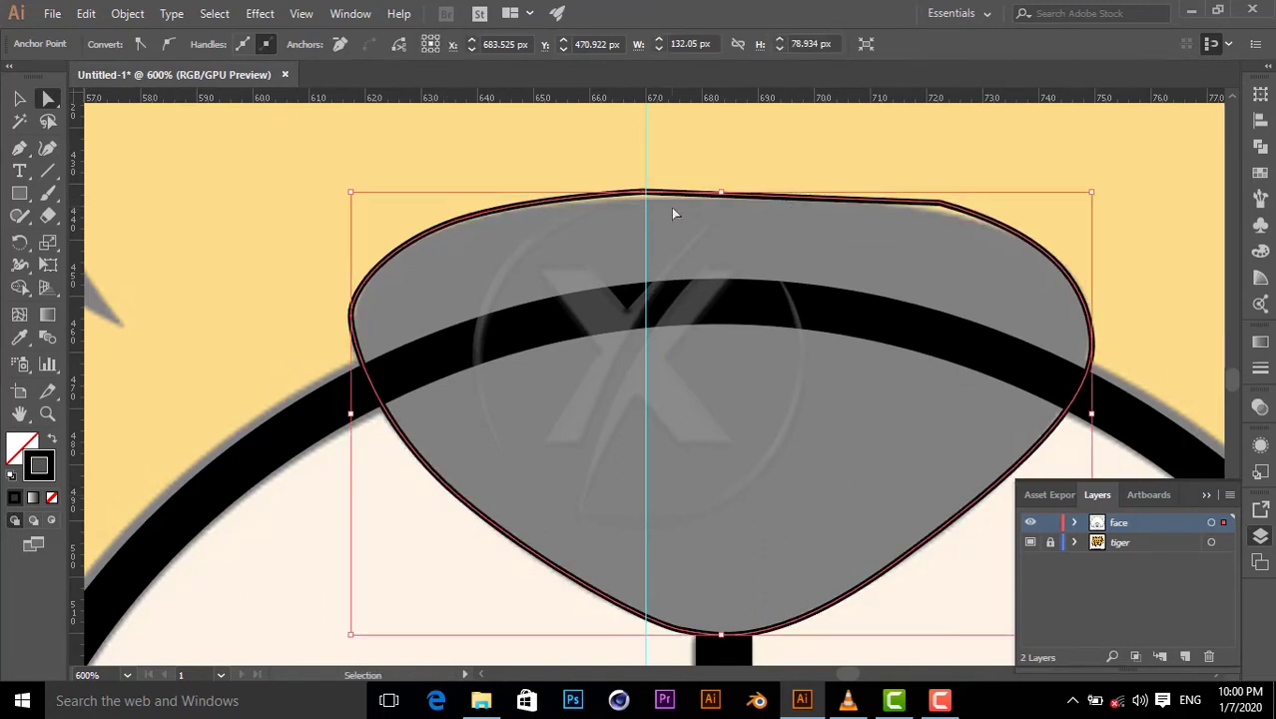
click(52, 439)
- Check the whole traced face by hiding the tiger template layer and showing it again
key(ctrl+minus)
key(ctrl+minus)
key(ctrl+minus)
key(ctrl+minus)
key(ctrl+minus)
key(ctrl+minus)
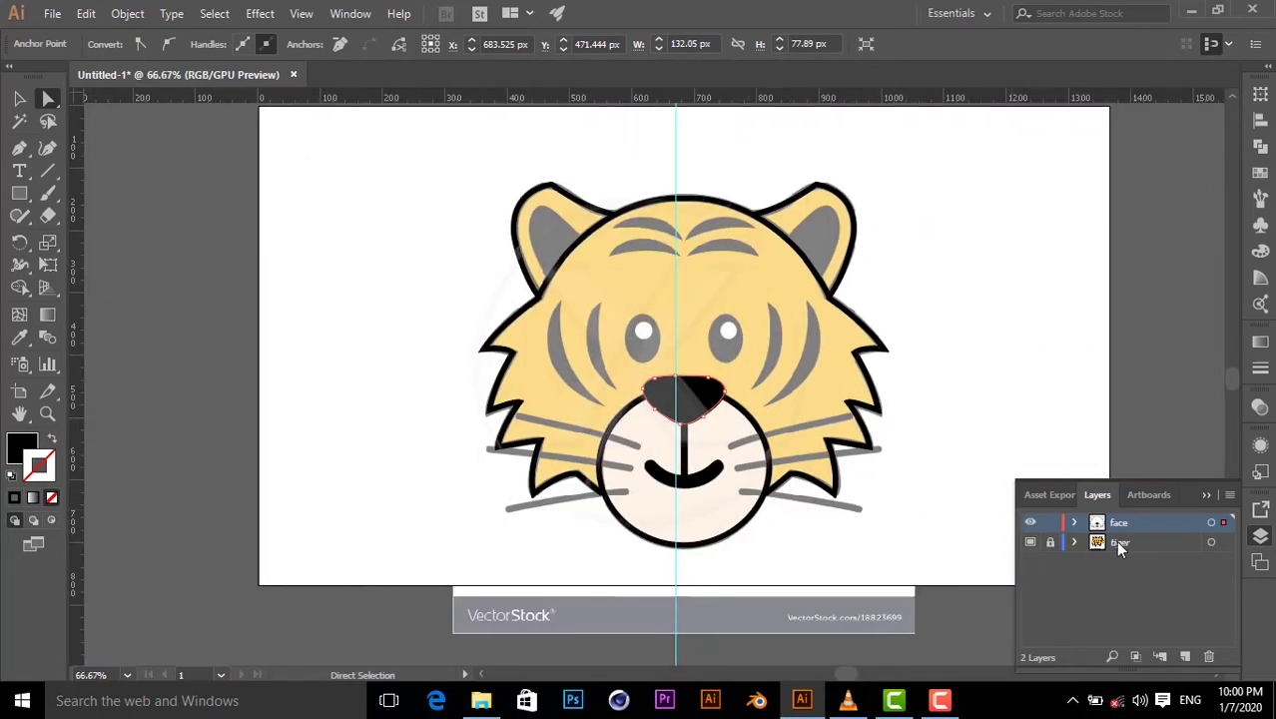
click(1029, 543)
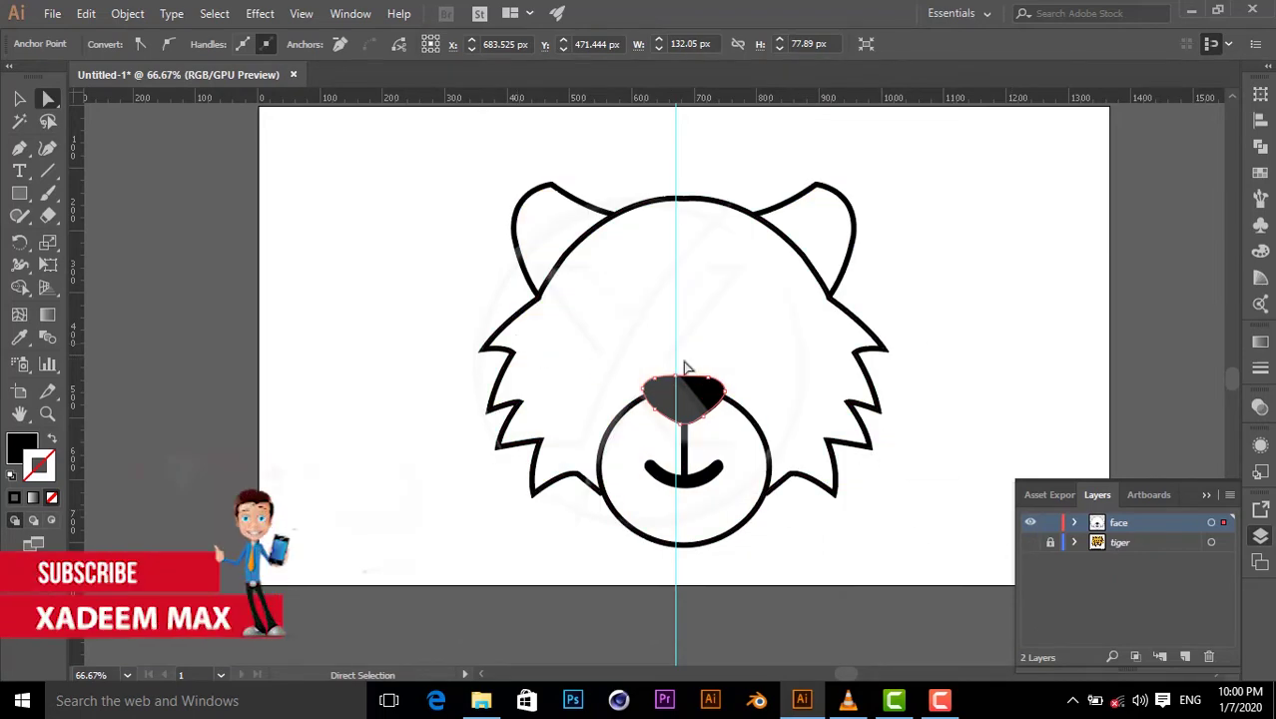
click(1029, 542)
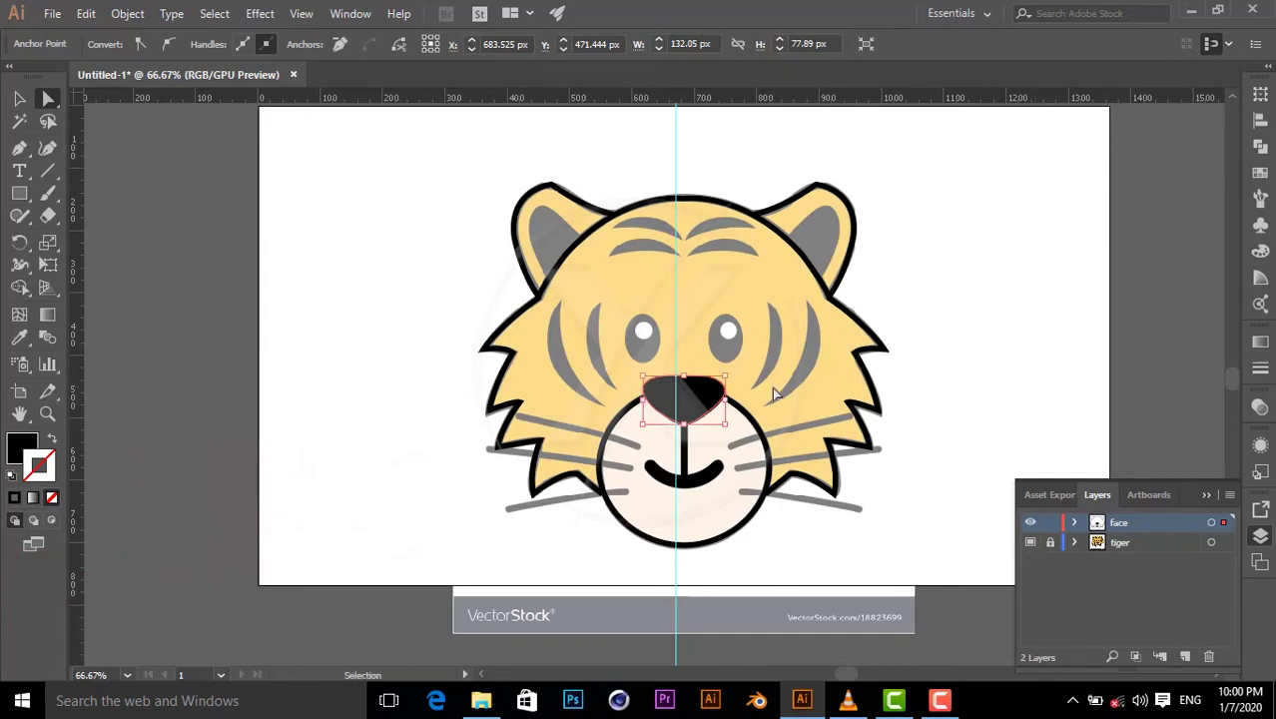
- Draw a black-filled circle about 246 px in diameter without a stroke over the muzzle using the Ellipse tool
scroll(772, 389, up, 2)
scroll(754, 401, down, 2)
scroll(754, 401, down, 1)
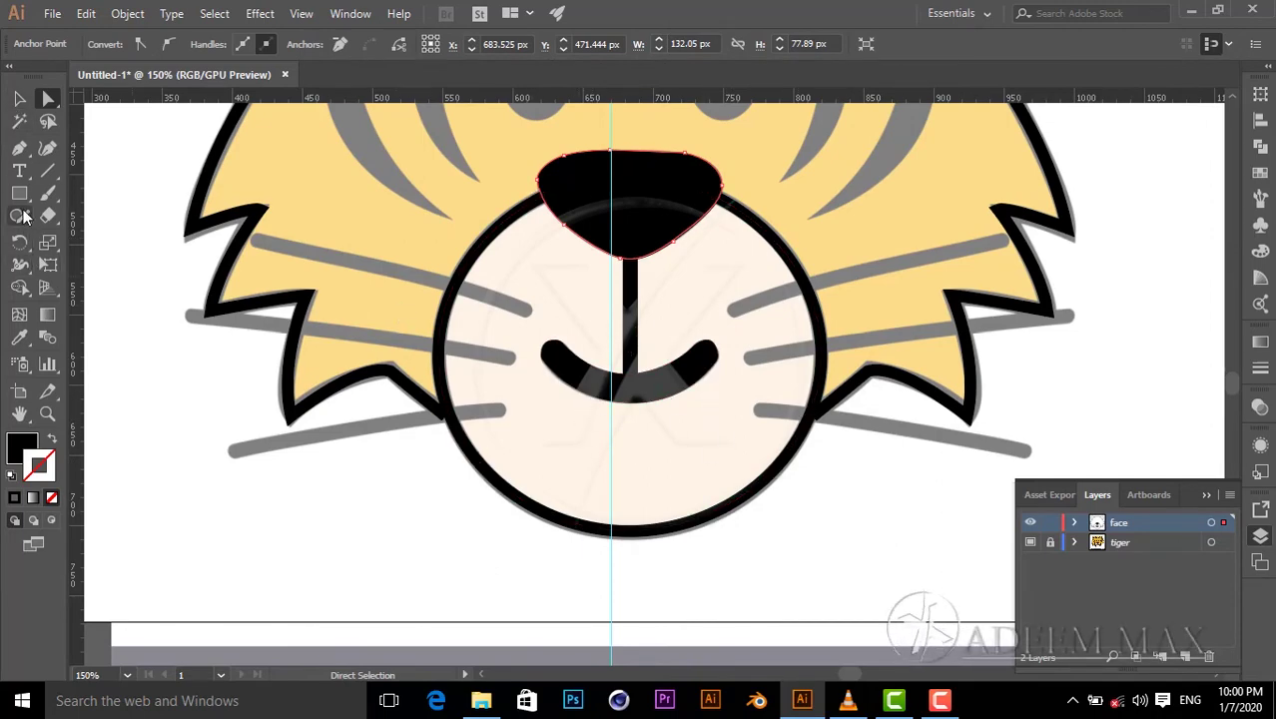
drag(20, 194, 97, 238)
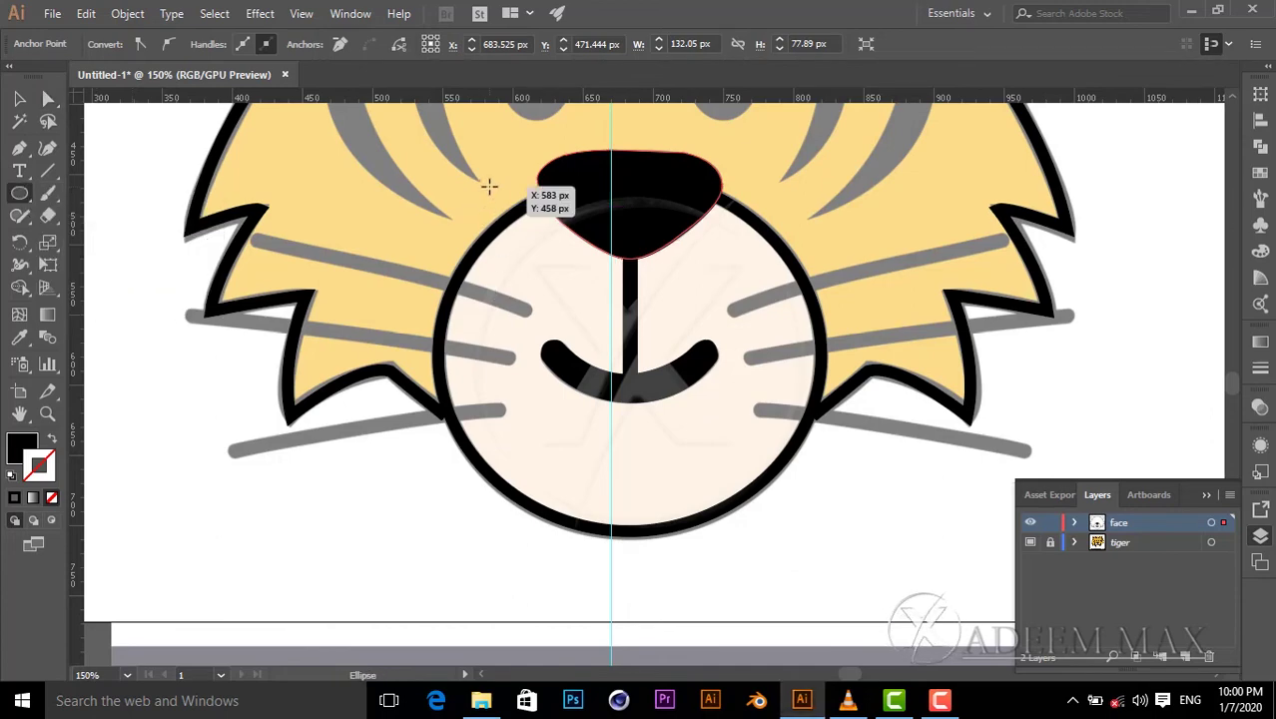
drag(489, 186, 815, 530)
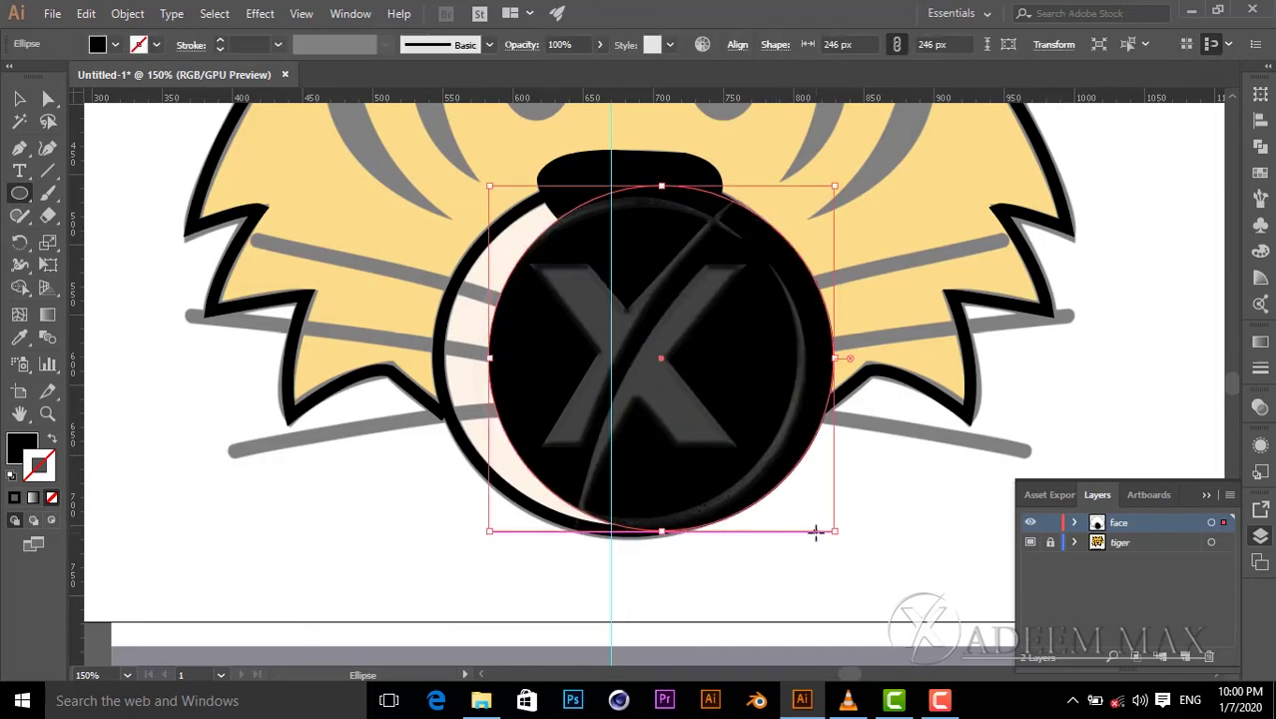
- Switch the muzzle circle to a black outline without a fill and move it left inside the traced muzzle outline
click(51, 439)
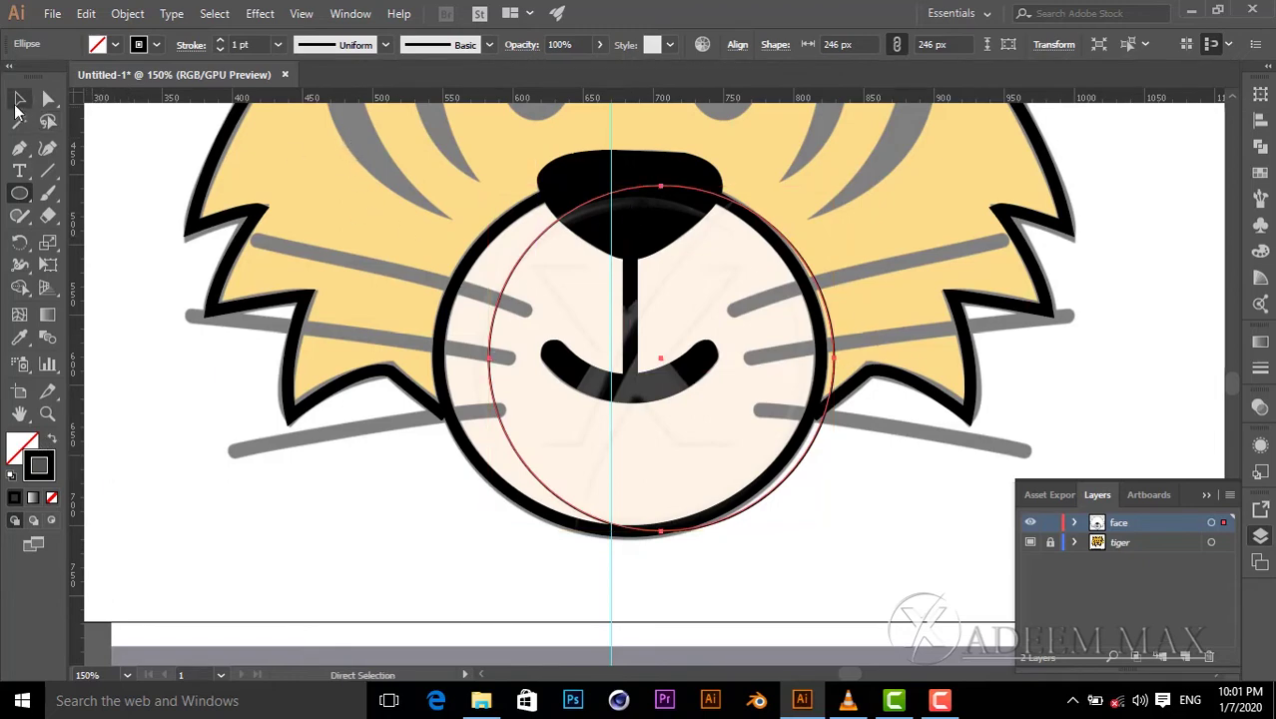
click(19, 101)
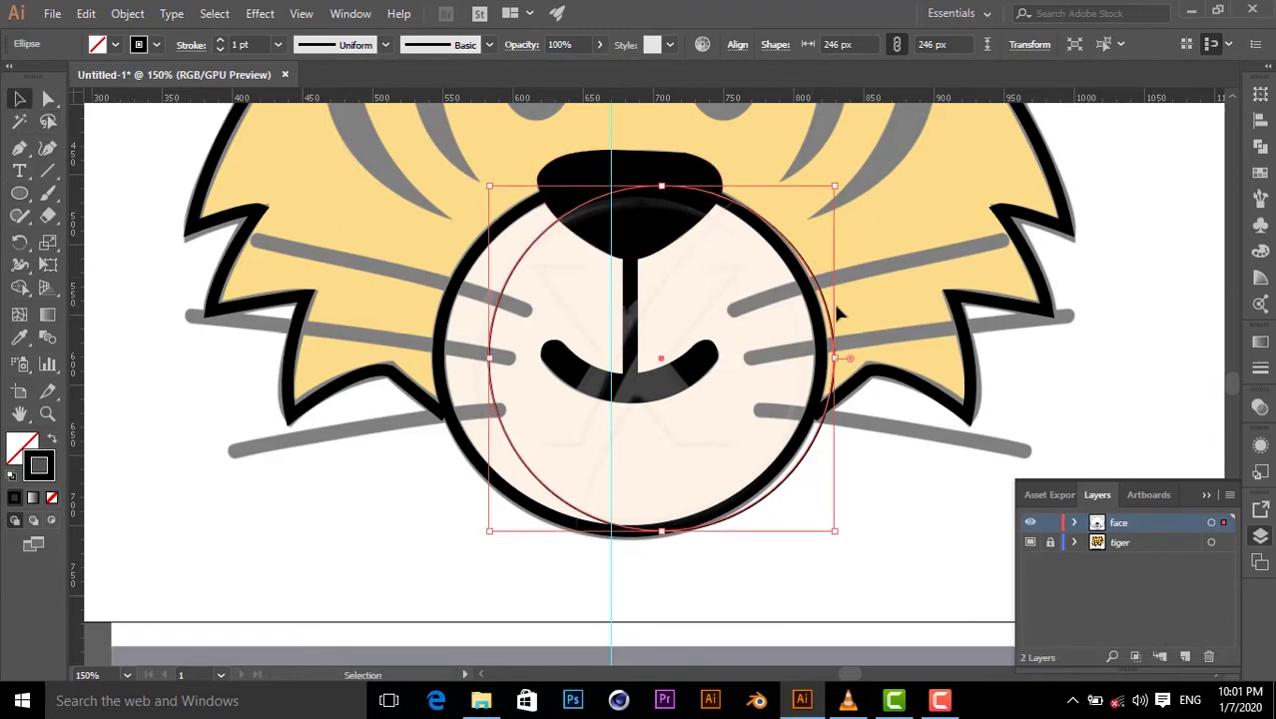
drag(824, 288, 790, 291)
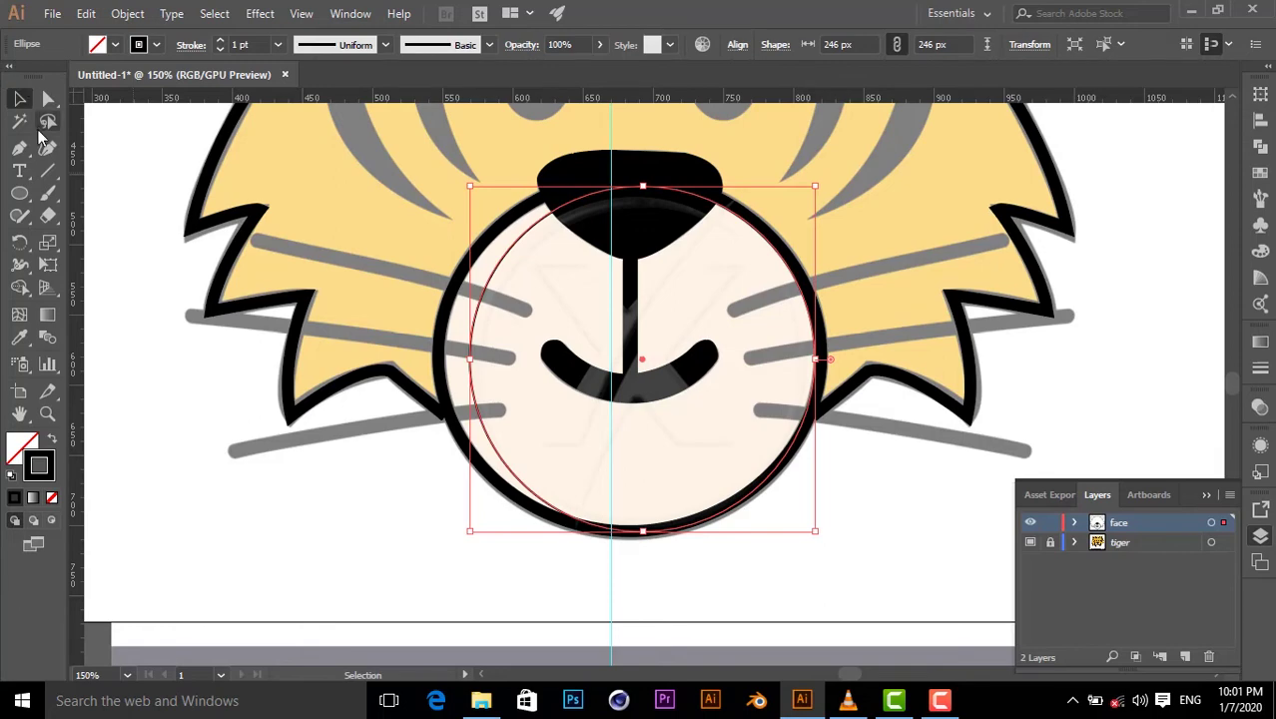
- Reshape the circle to follow the muzzle outline by moving its left and top anchor points left and tilting the top handle
click(48, 97)
drag(527, 422, 466, 372)
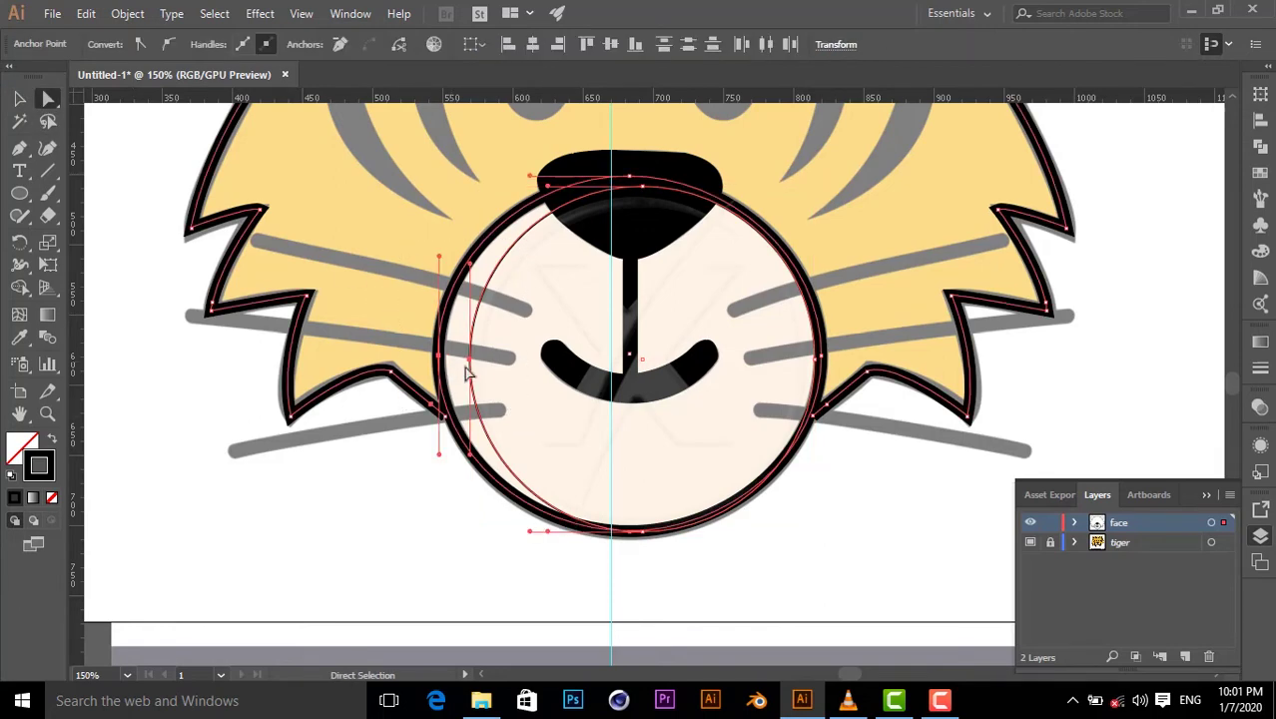
click(504, 357)
click(473, 365)
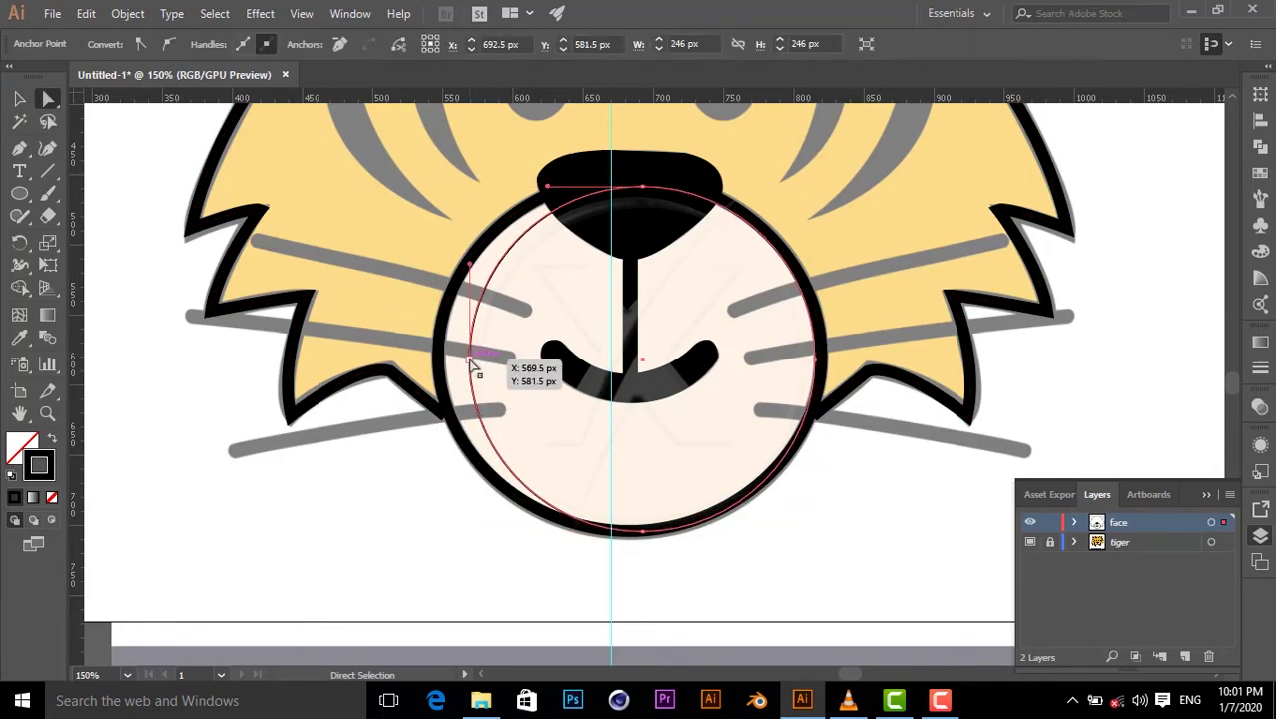
drag(472, 362, 446, 362)
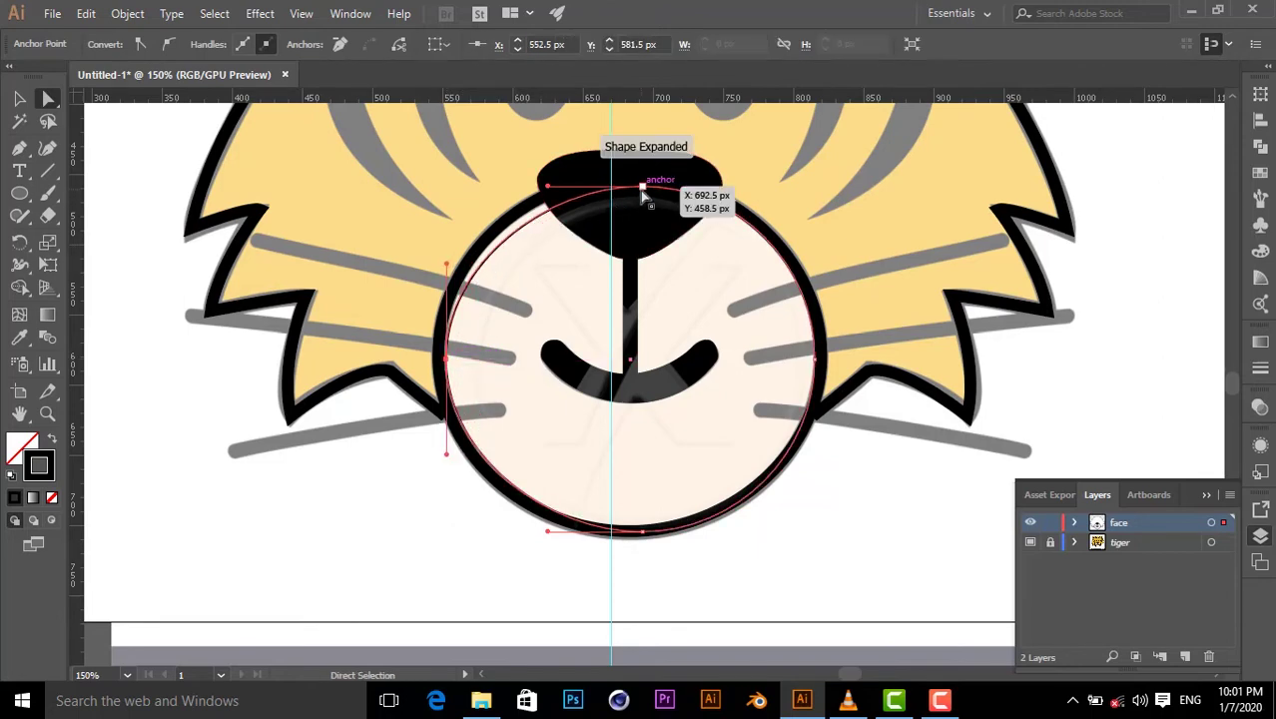
drag(643, 189, 620, 189)
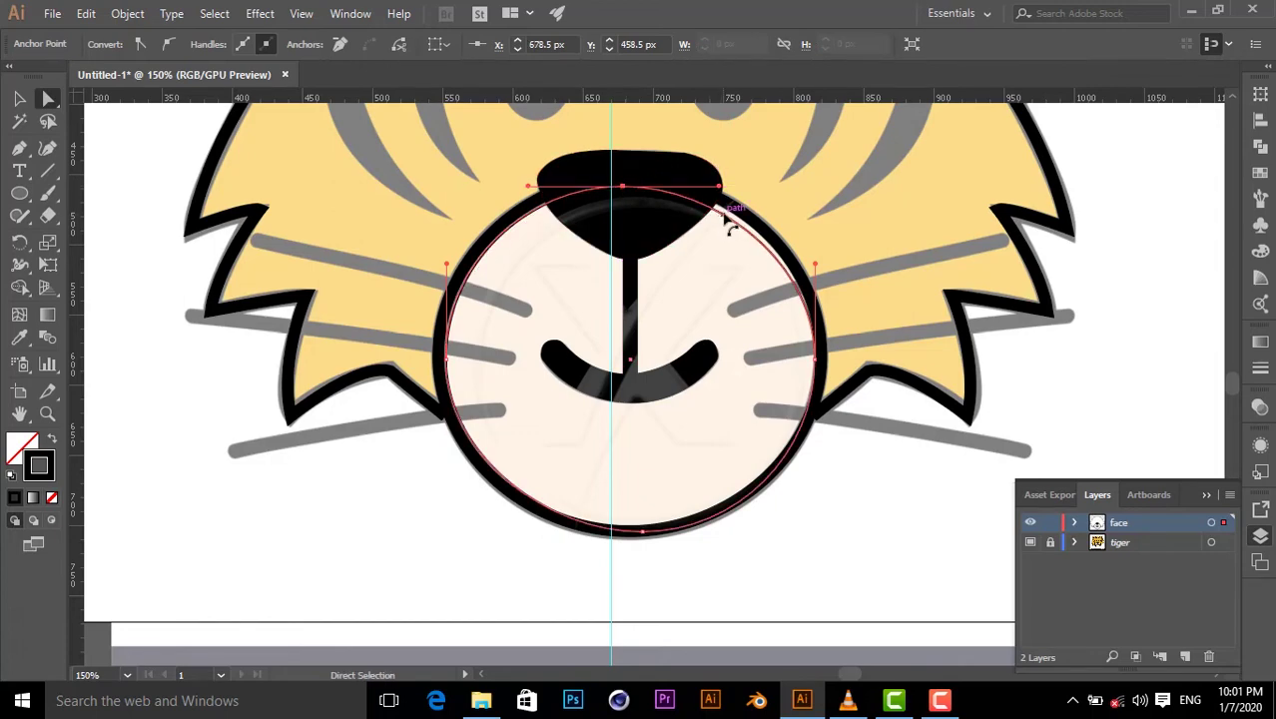
drag(726, 221, 735, 208)
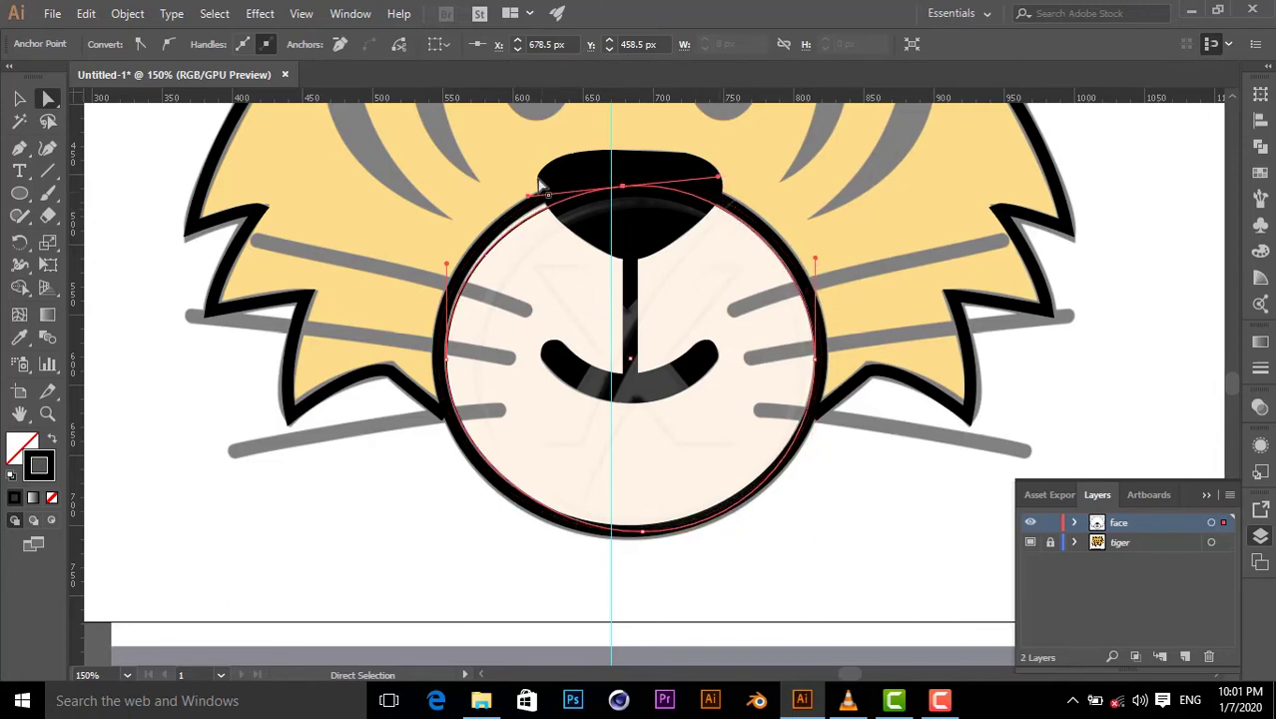
- Nudge the circle's top anchor point to X 675.5 px, Y 455.5 px to follow the muzzle's inner edge
key(Left)
key(Left)
key(Left)
key(Left)
key(Up)
key(Up)
key(Up)
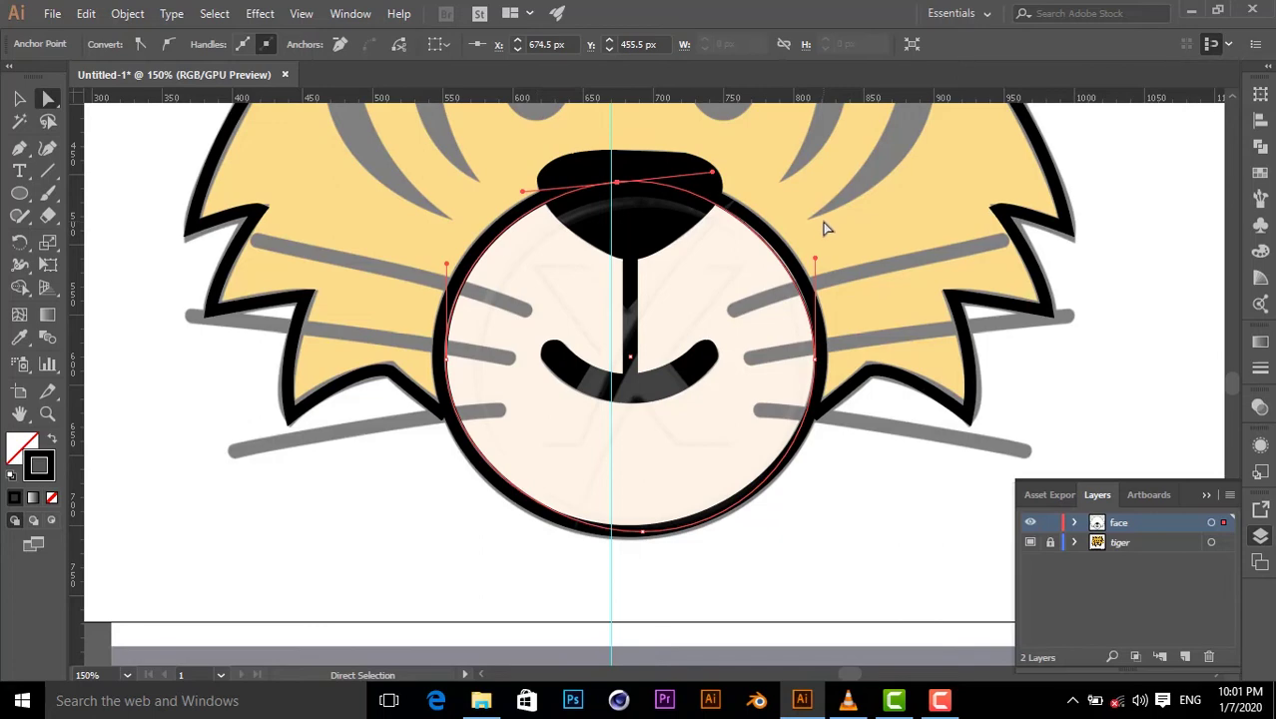
key(Right)
key(Right)
- Fill the reshaped muzzle circle with white (FFFFFF) and leave it without a stroke
click(53, 440)
double_click(22, 448)
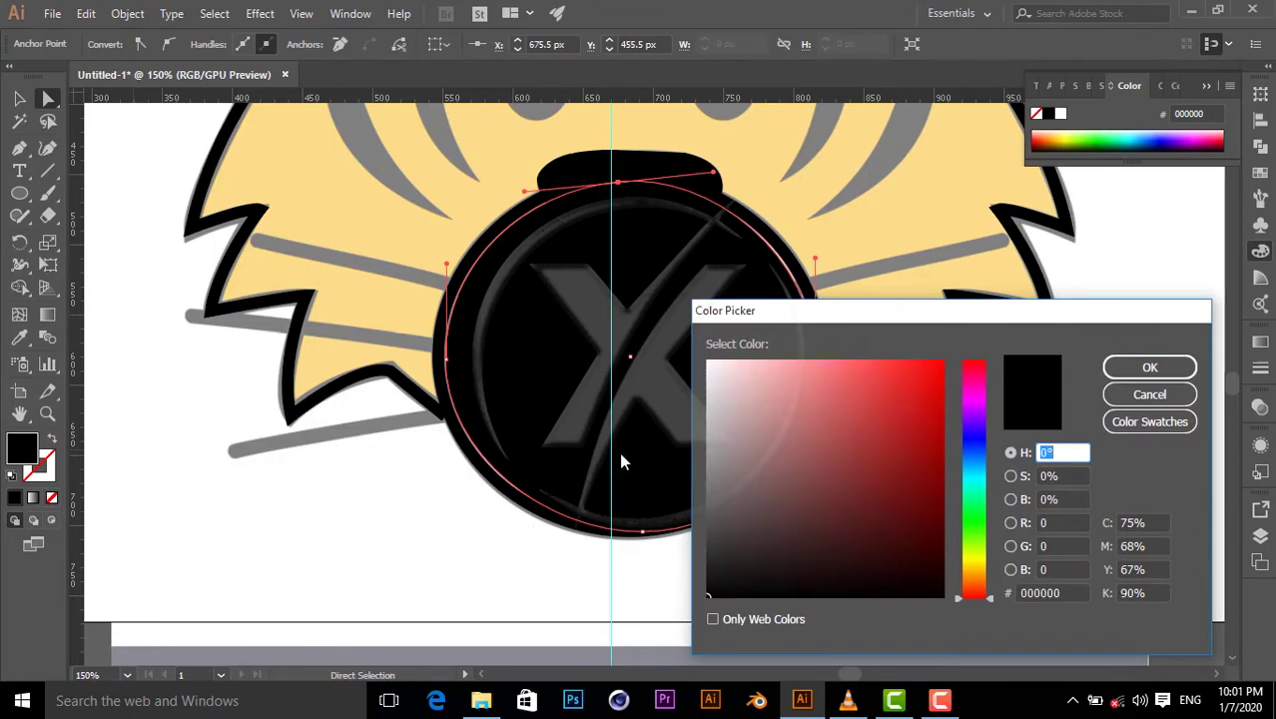
drag(753, 389, 685, 348)
click(1155, 369)
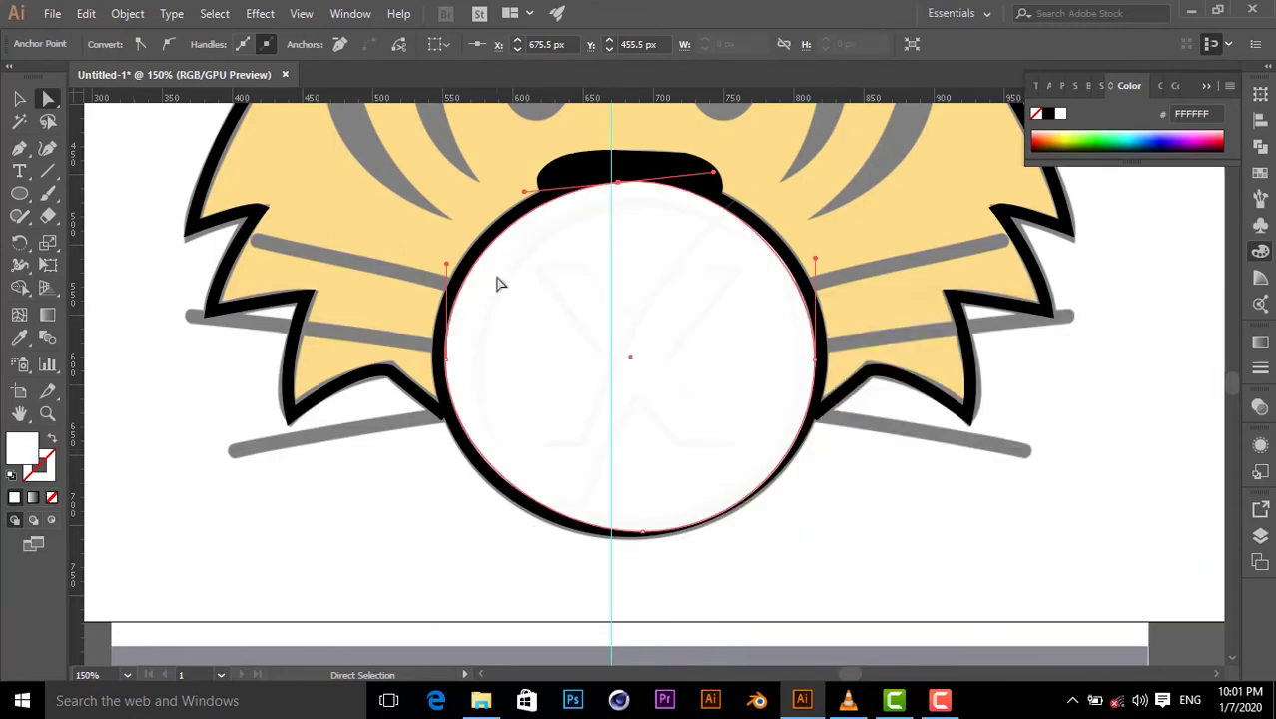
- Send the white muzzle circle to the back, behind the nose, mouth and muzzle outline
click(22, 104)
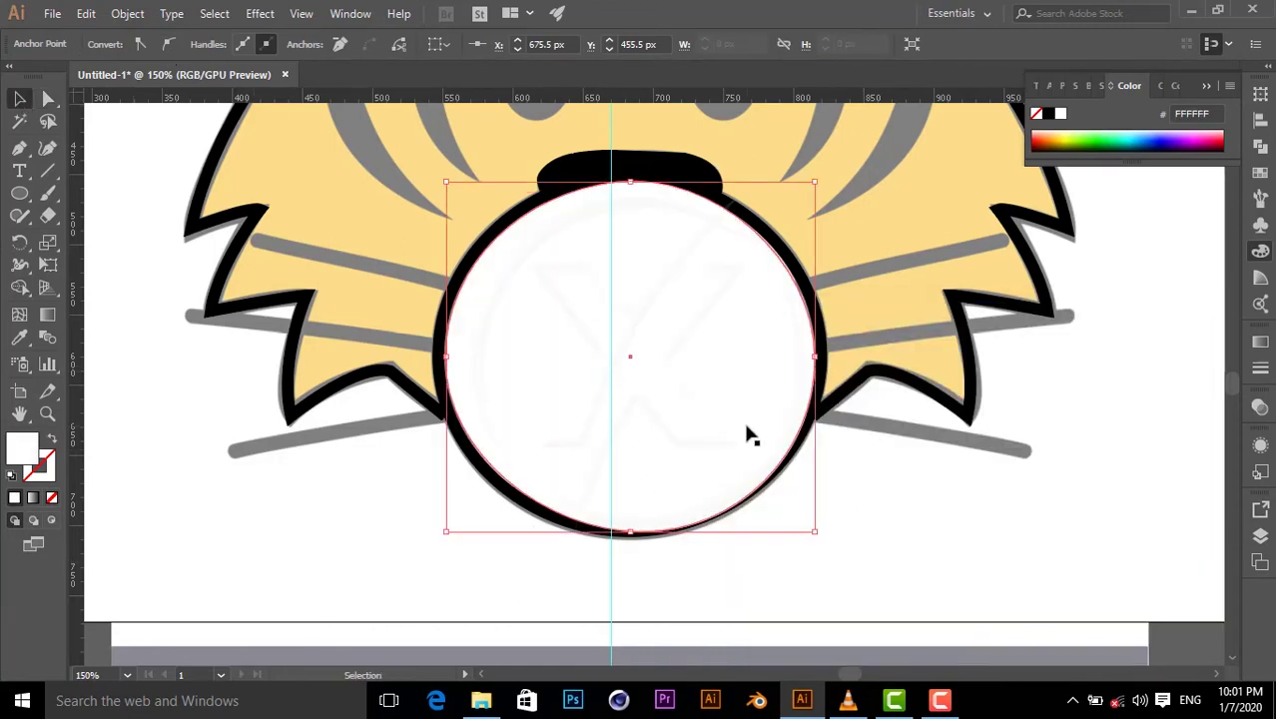
right_click(747, 431)
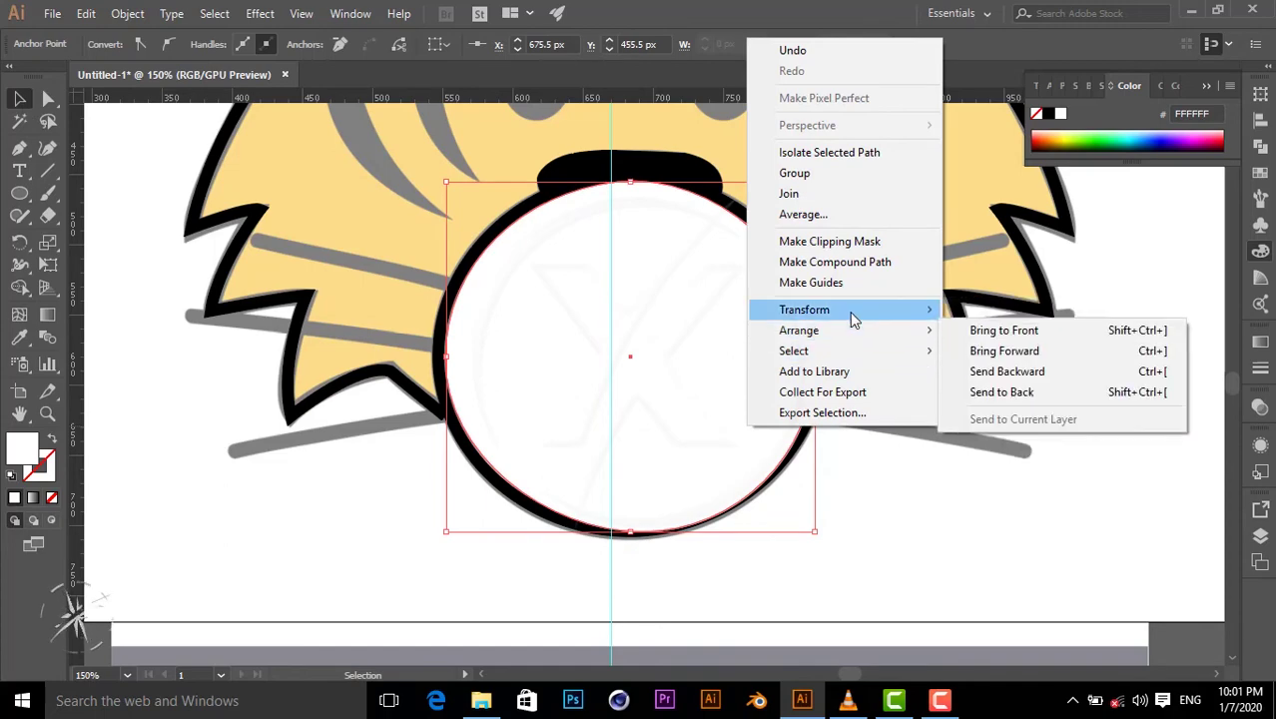
mouse_move(856, 331)
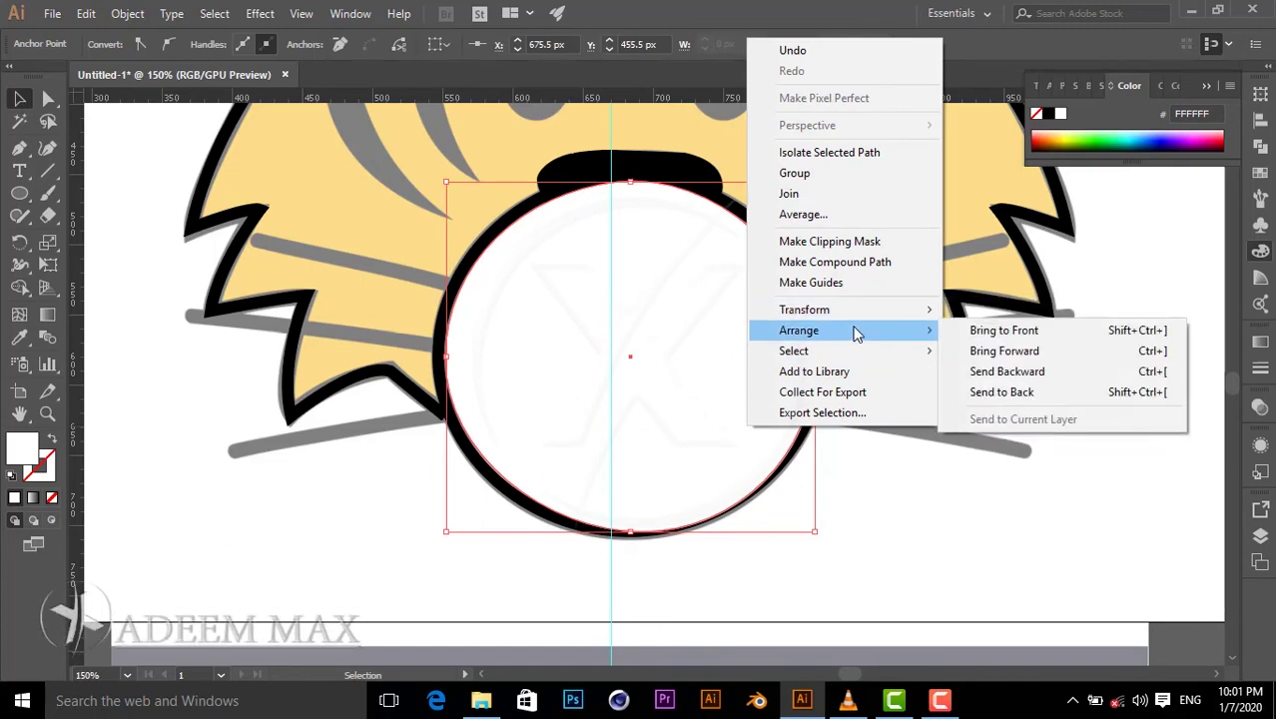
click(1062, 391)
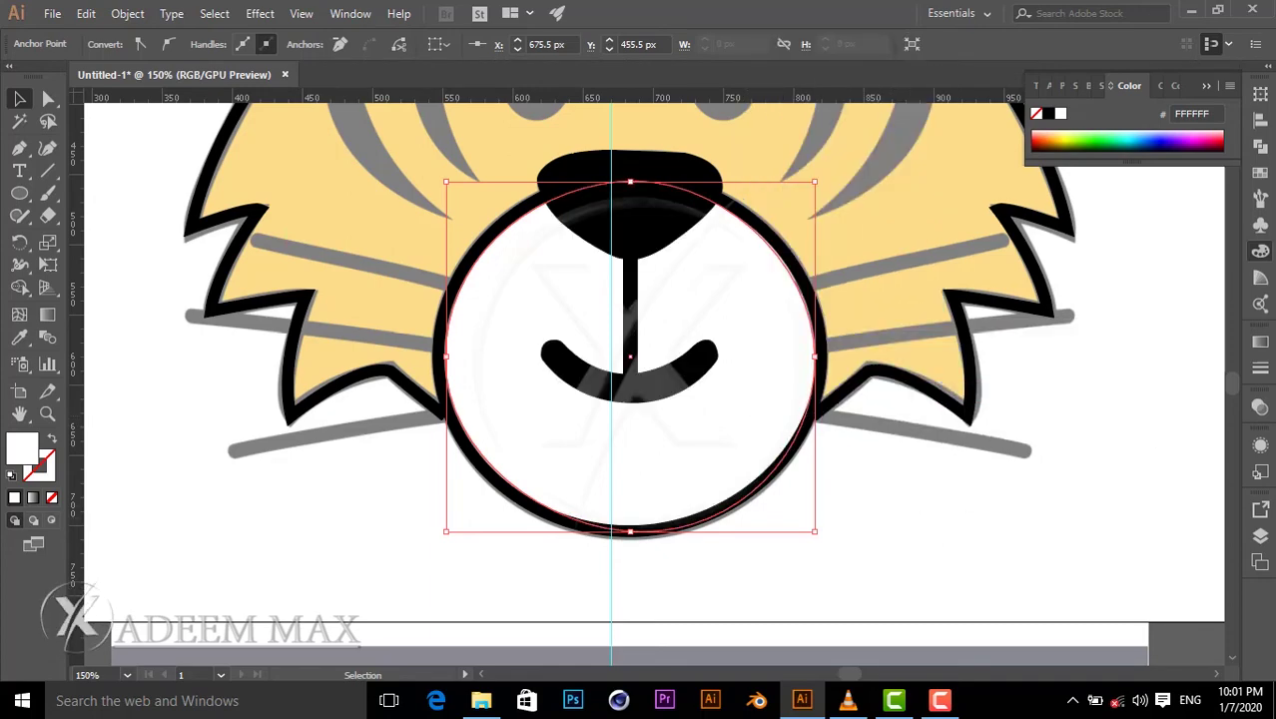
- Check the muzzle against the traced outlines by hiding the tiger template layer and showing it again
click(1258, 544)
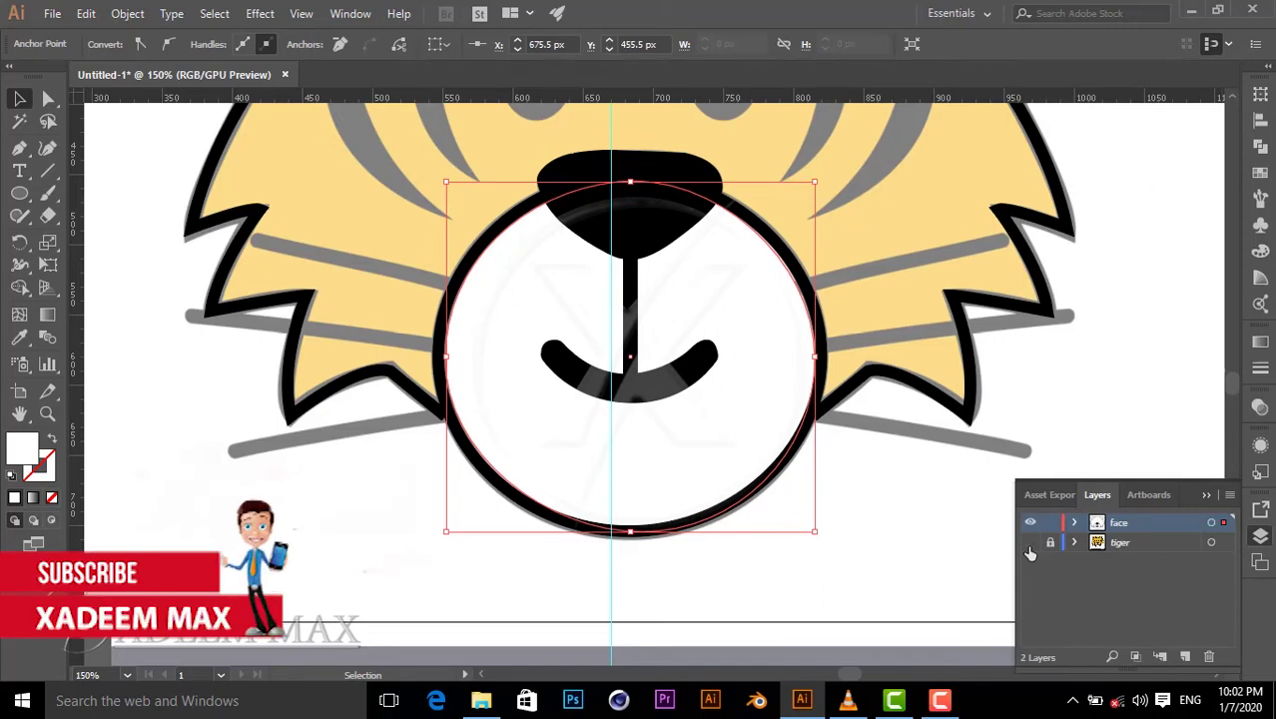
click(1030, 546)
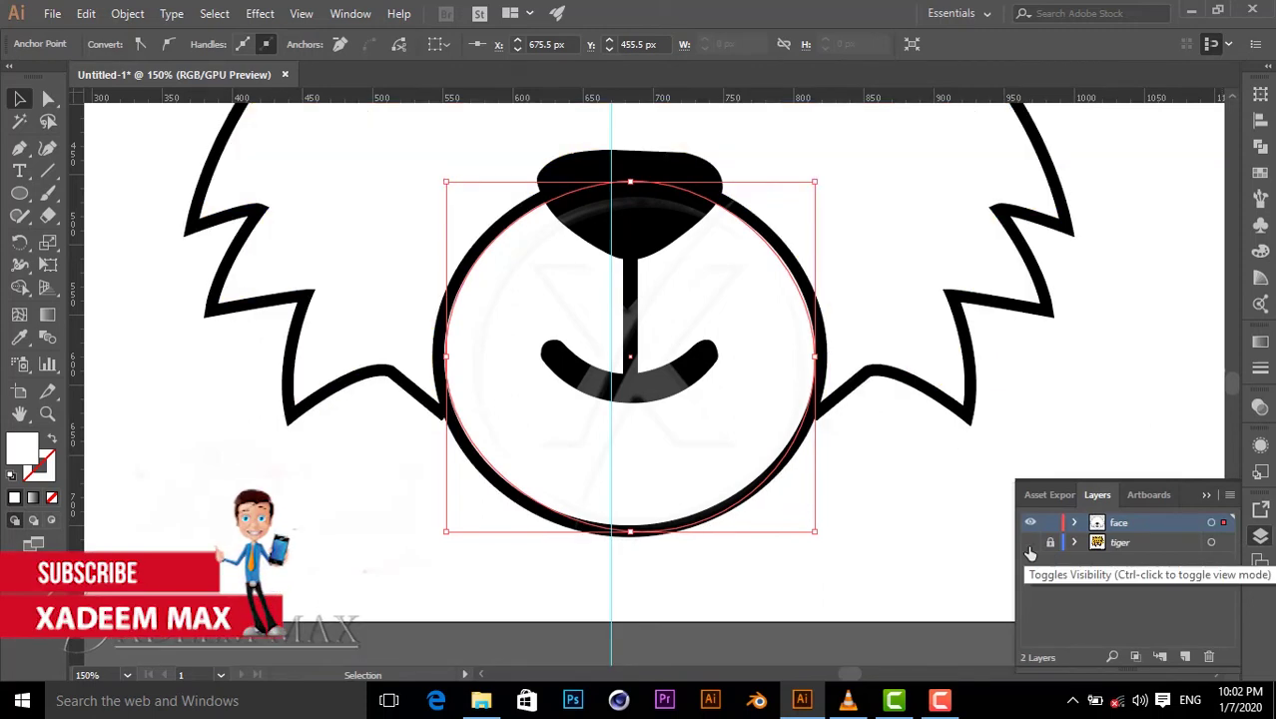
click(1030, 544)
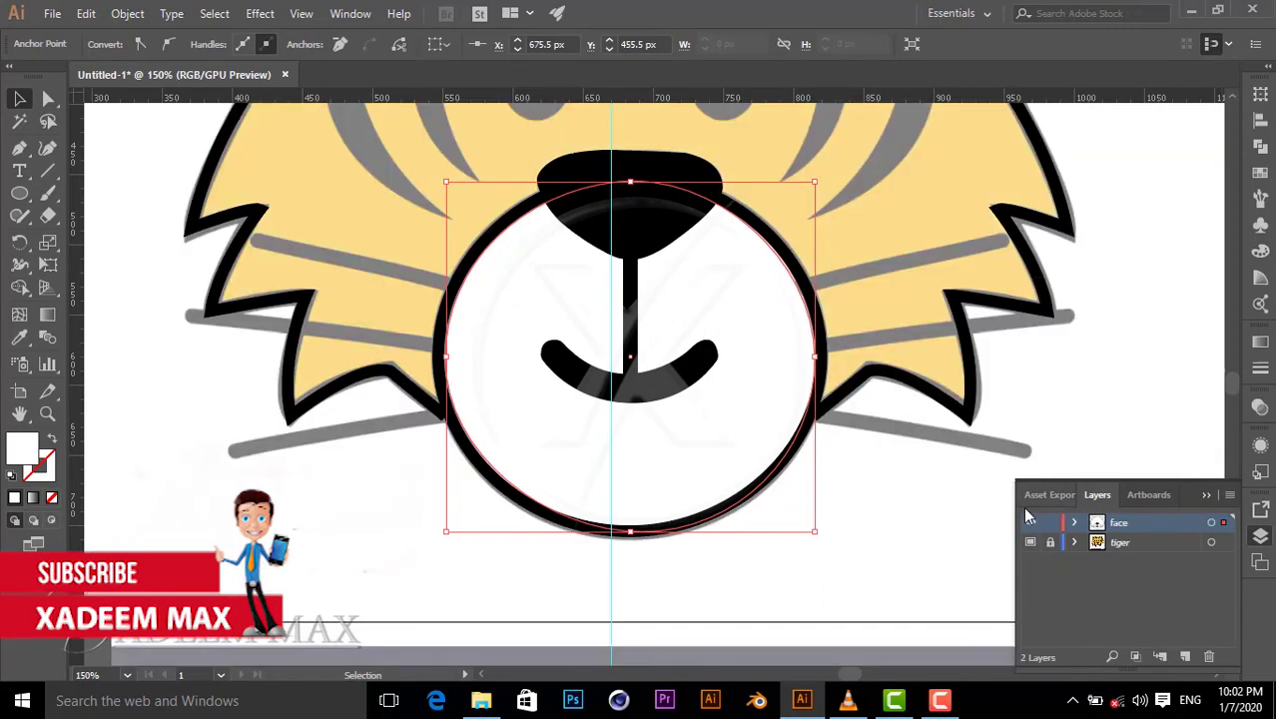
click(1206, 497)
- Set the fill color to 050505 and draw an ellipse about 53 by 78 px over the left eye
scroll(1007, 412, up, 5)
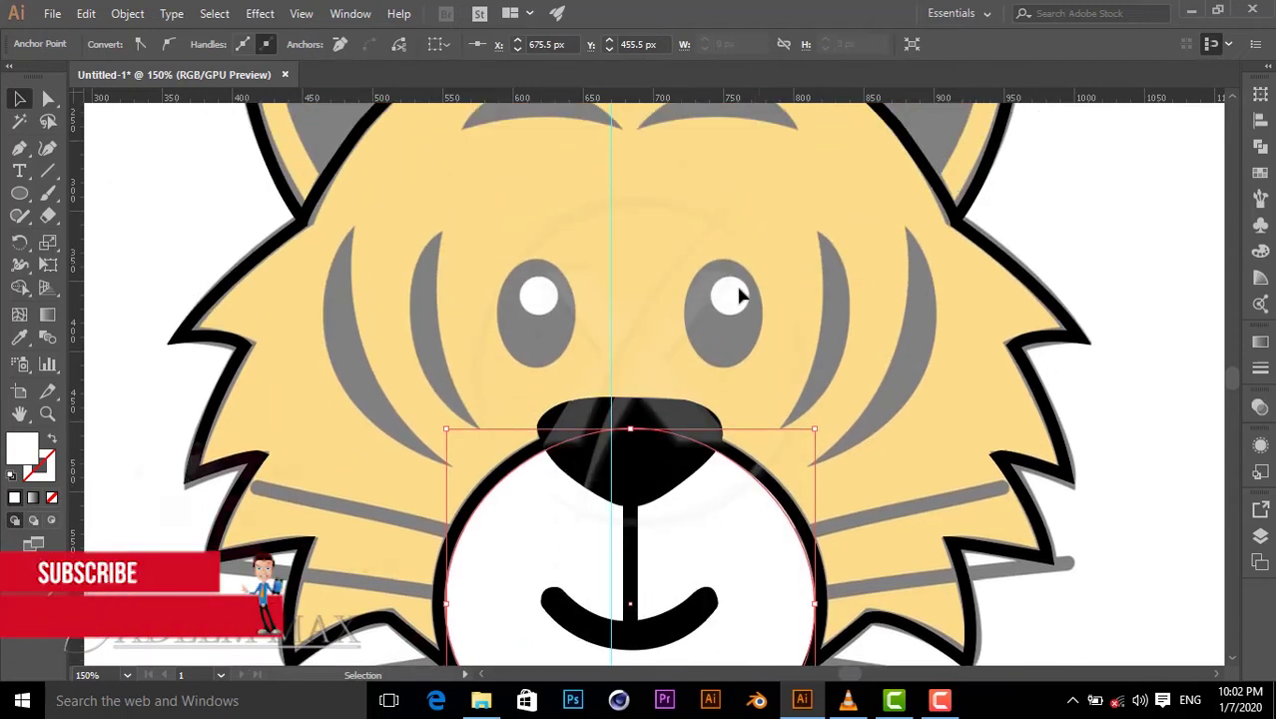
scroll(733, 296, up, 2)
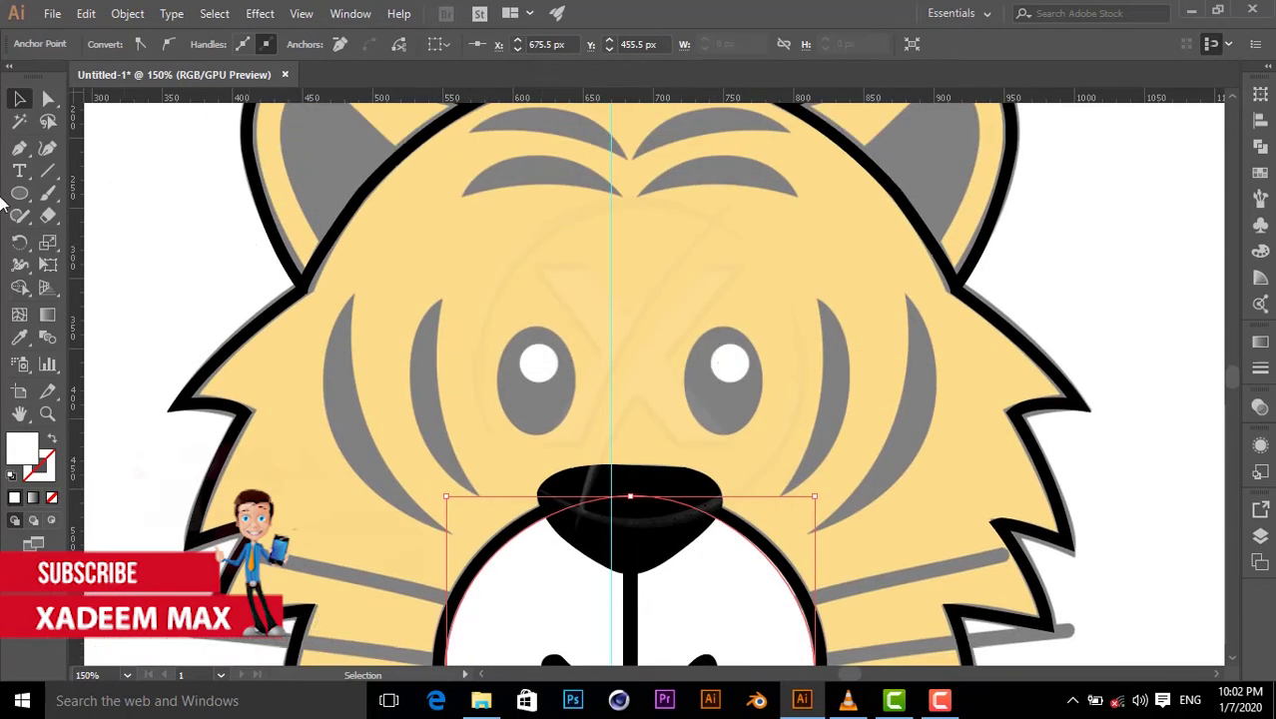
key(l)
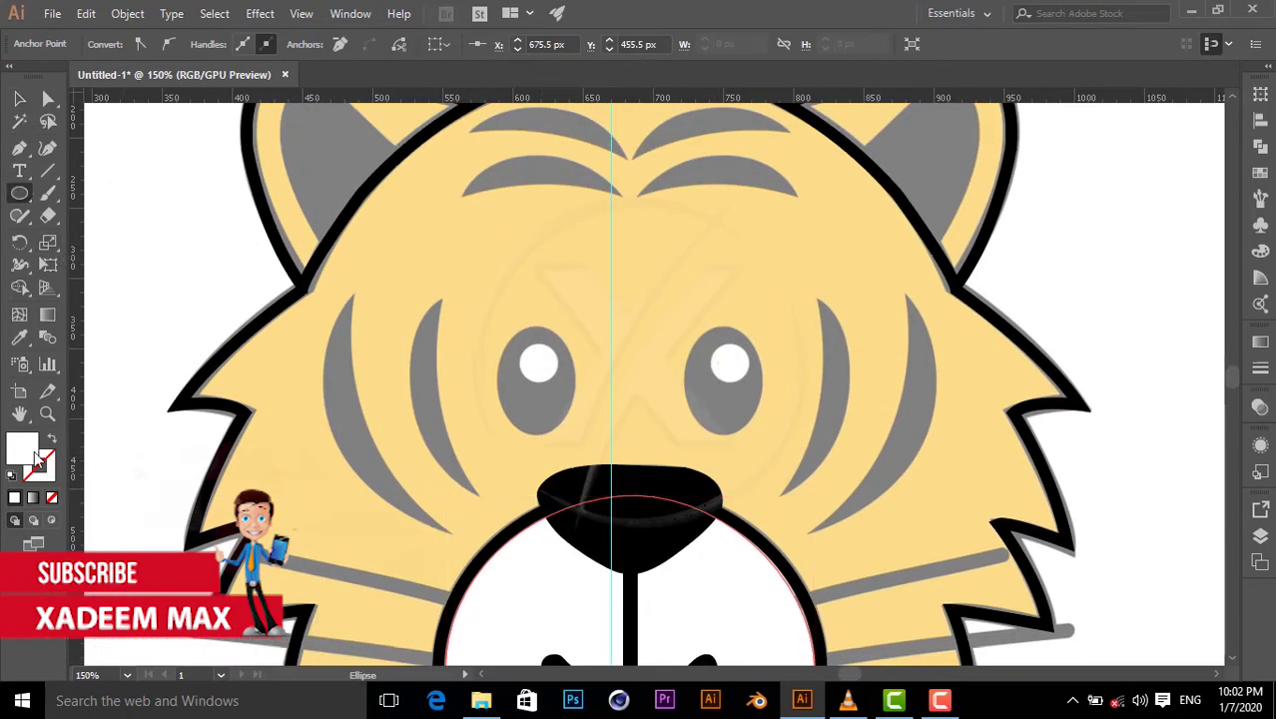
double_click(36, 456)
click(720, 593)
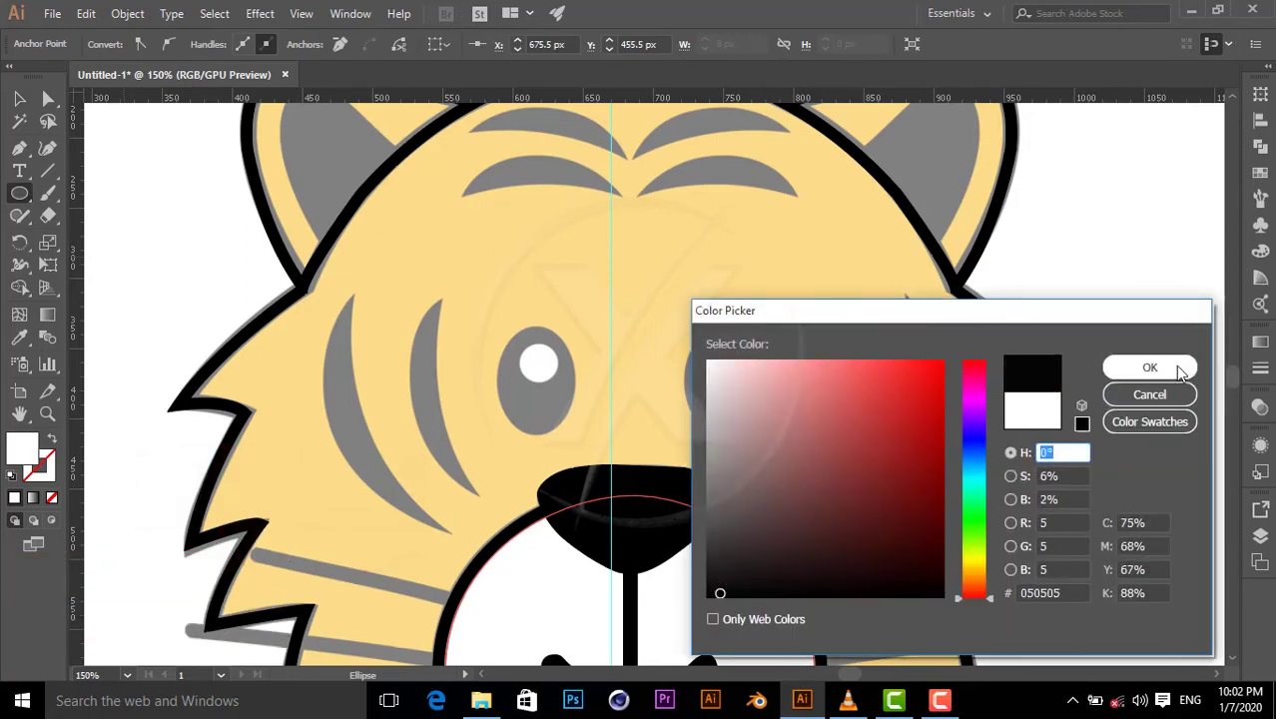
click(1150, 368)
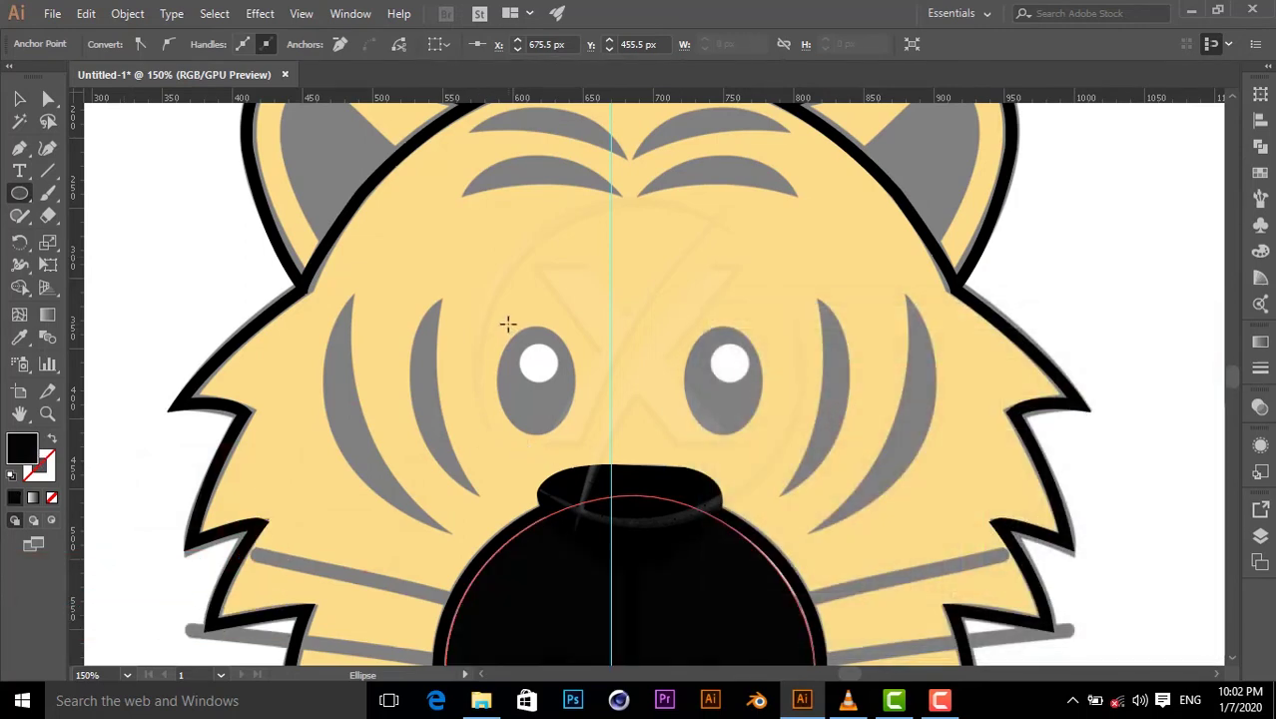
drag(509, 331, 582, 440)
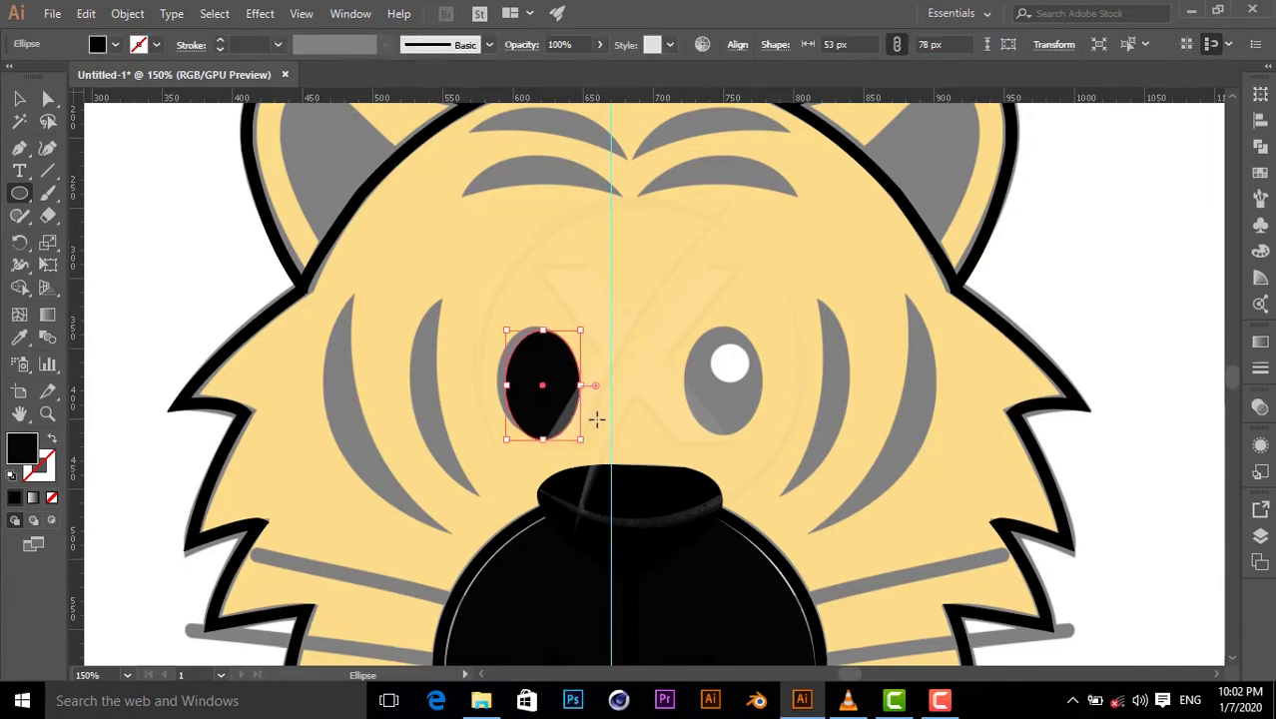
- Nudge the eye ellipse left and up until it lines up with the template's left eye
key(Left)
key(Left)
key(Left)
key(Up)
key(Up)
key(Right)
key(Right)
key(Right)
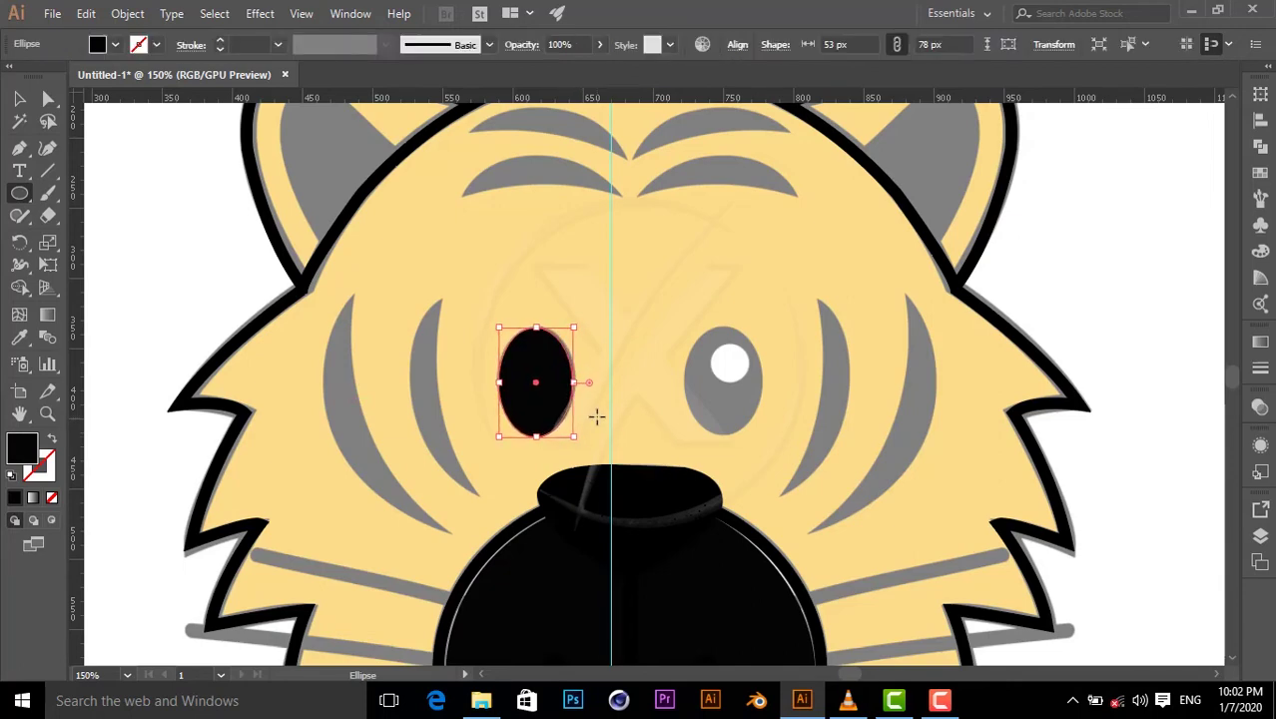
key(Up)
key(Up)
key(Left)
key(Left)
key(Left)
key(Left)
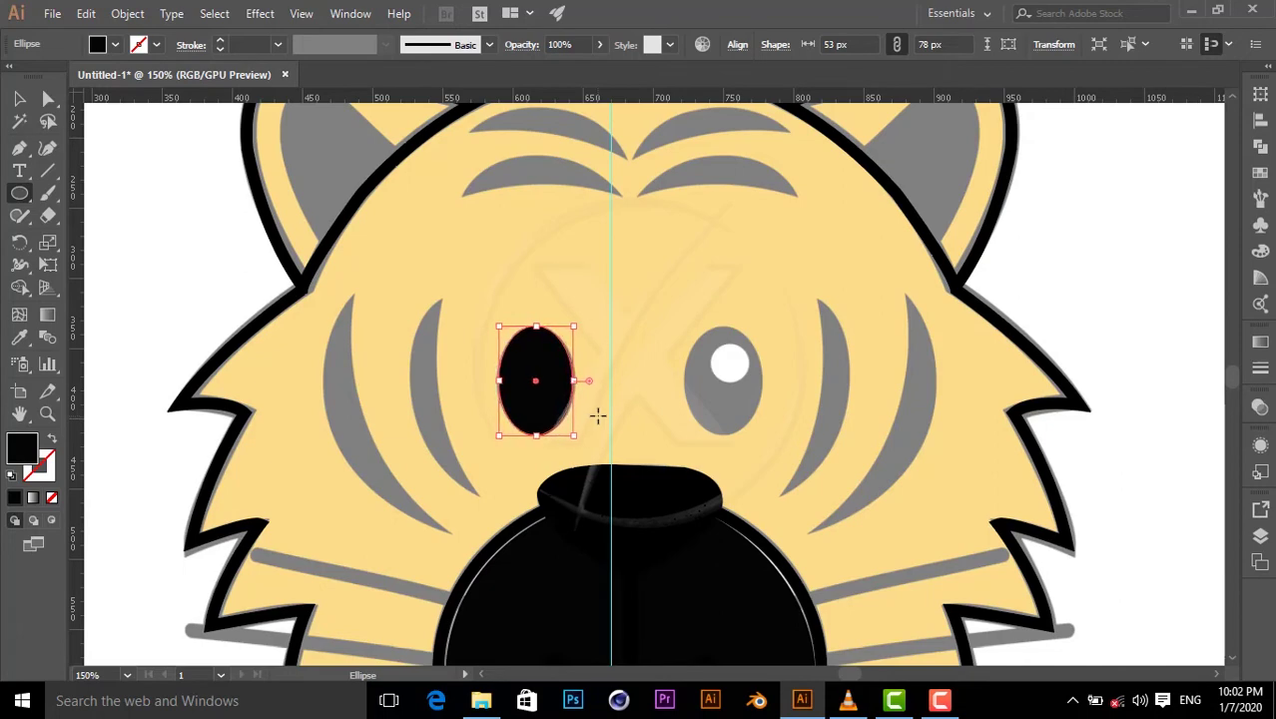
key(Right)
key(Right)
key(Right)
key(Right)
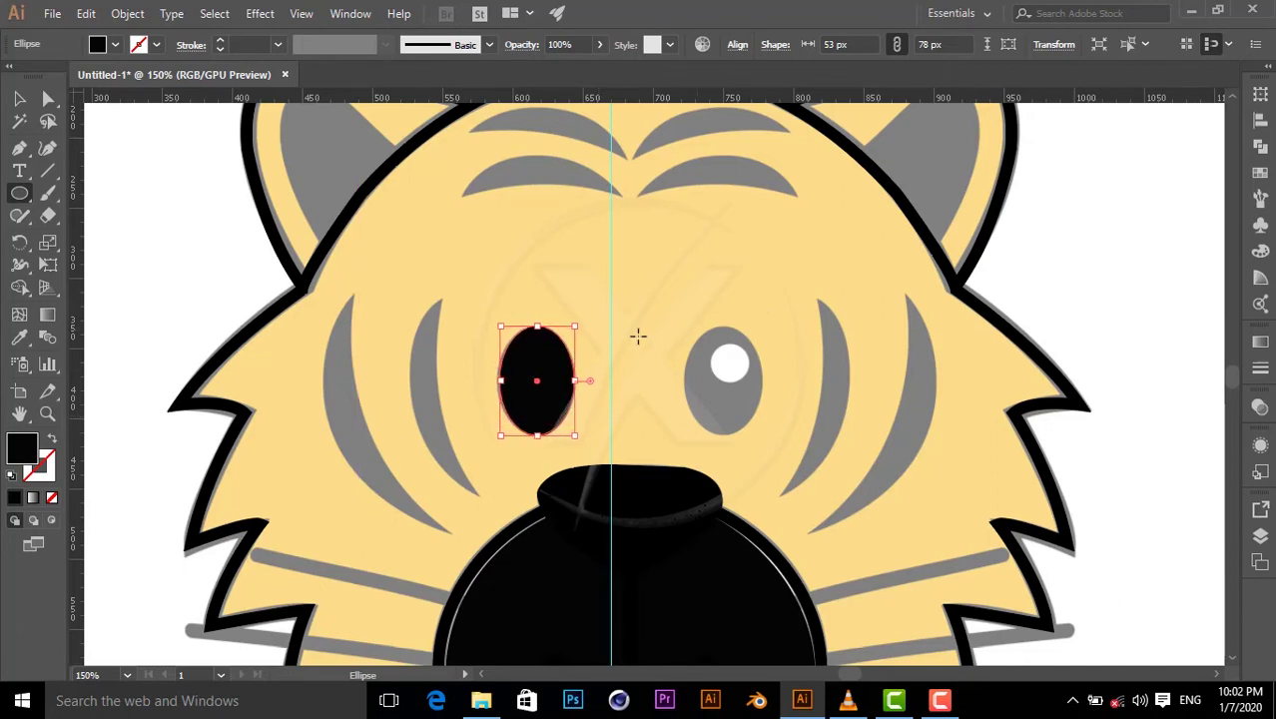
- Widen the left eye ellipse by moving its left anchor point outward to X 588 px
scroll(256, 274, up, 1)
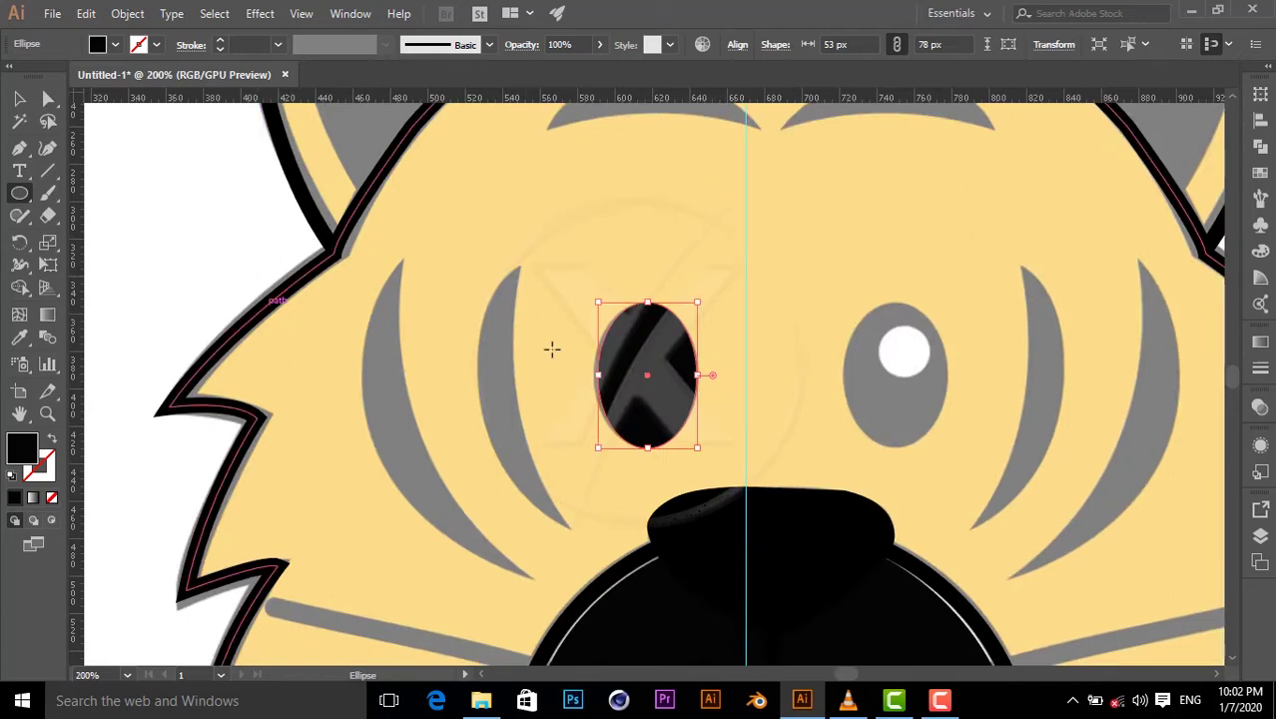
scroll(549, 347, down, 1)
click(49, 98)
click(545, 421)
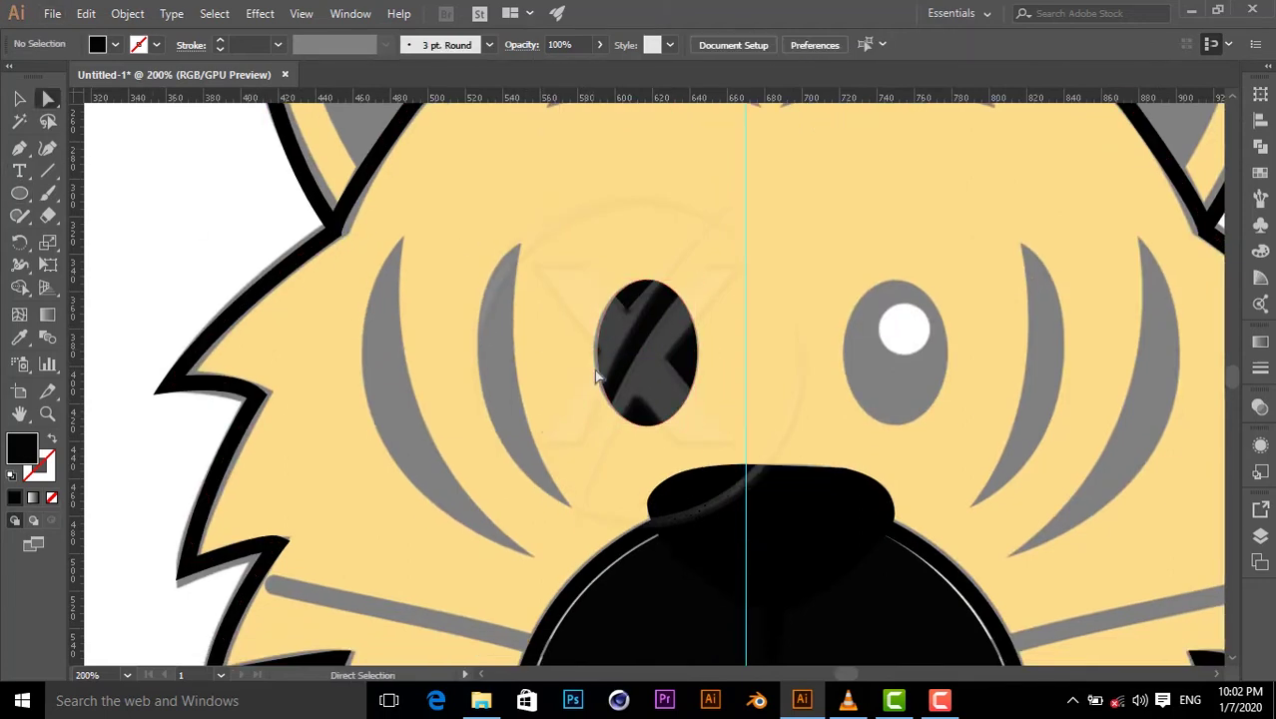
click(599, 353)
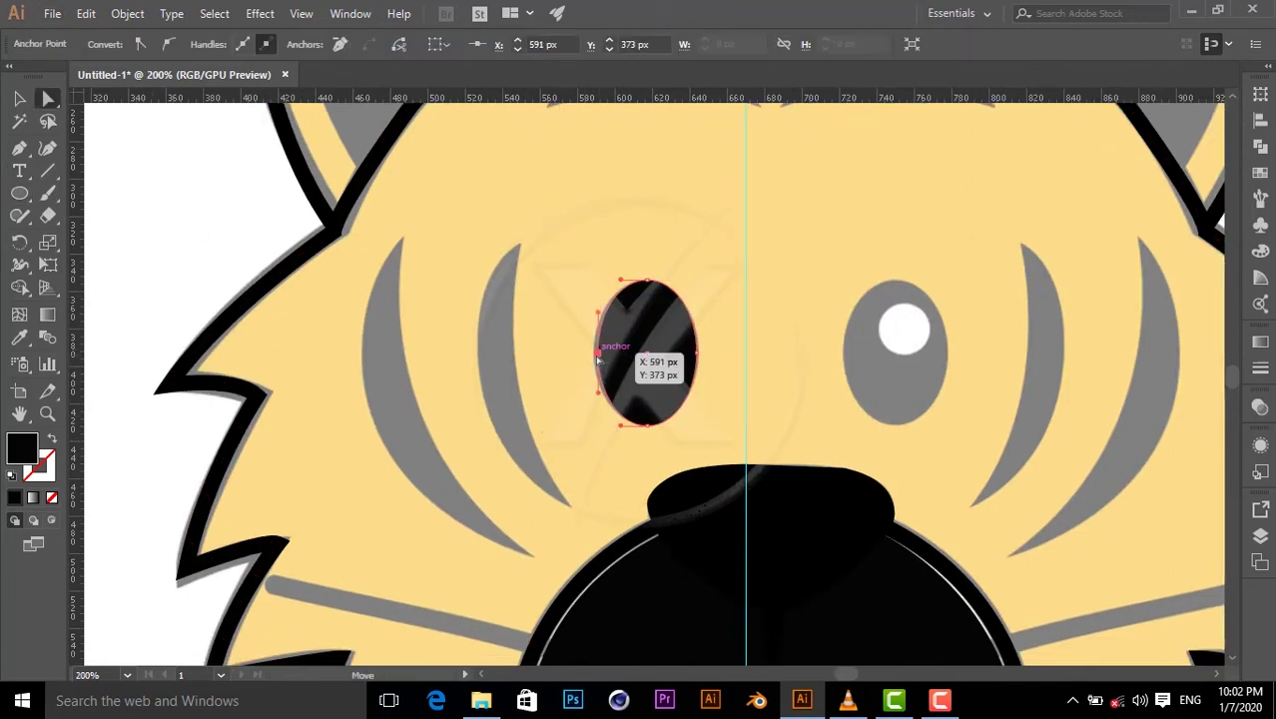
drag(595, 359, 588, 356)
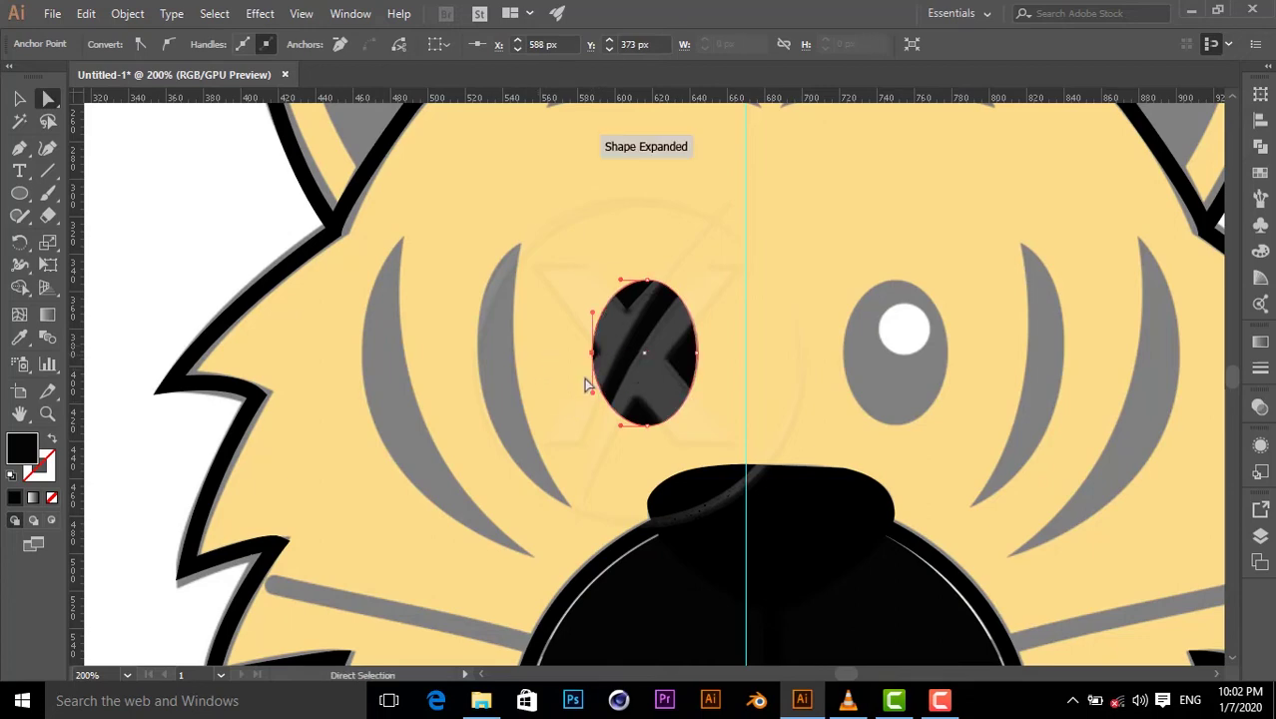
- Duplicate the left eye ellipse over the right eye, and nudge the left ellipse left and up onto the template
click(615, 419)
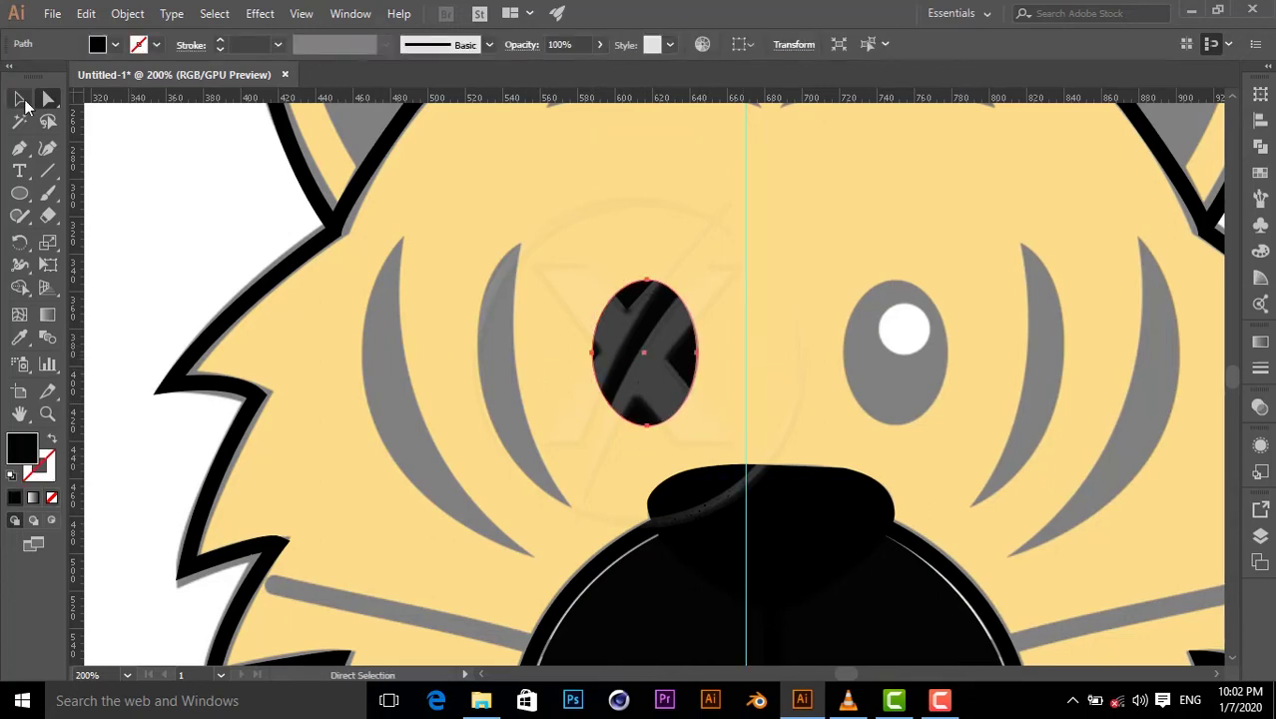
click(22, 99)
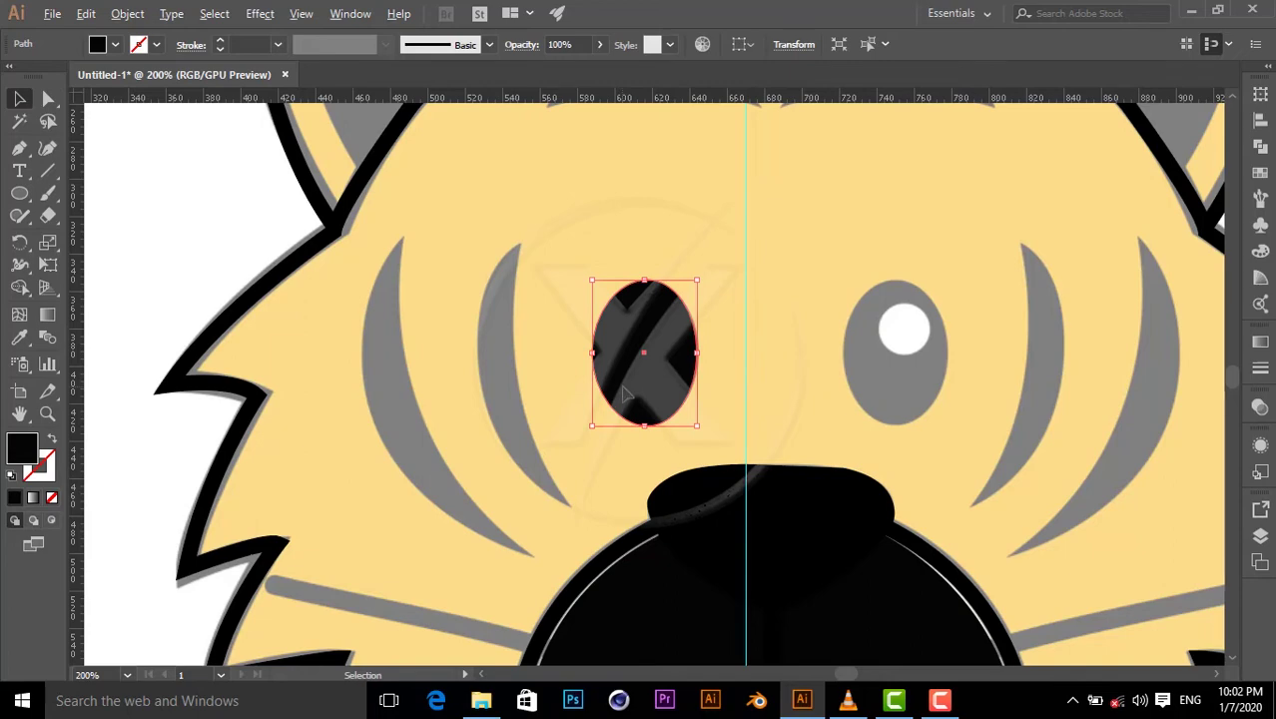
drag(624, 394, 663, 399)
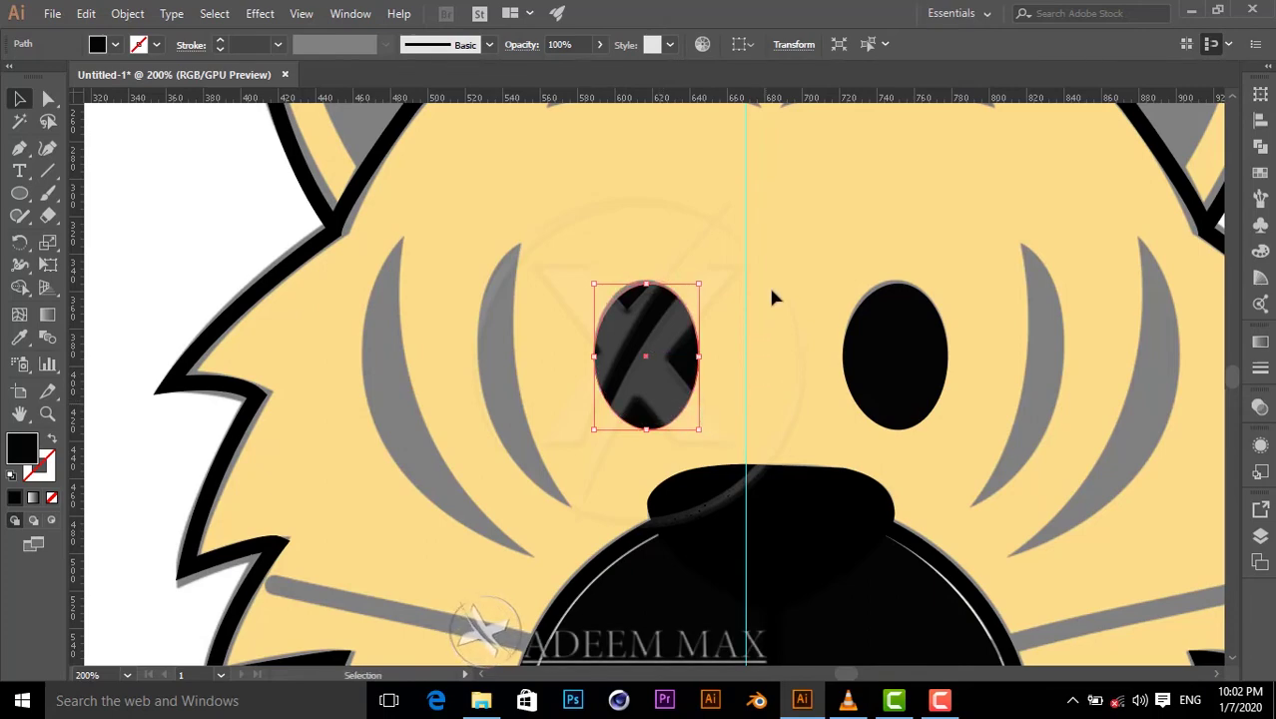
key(Left)
key(Up)
key(Up)
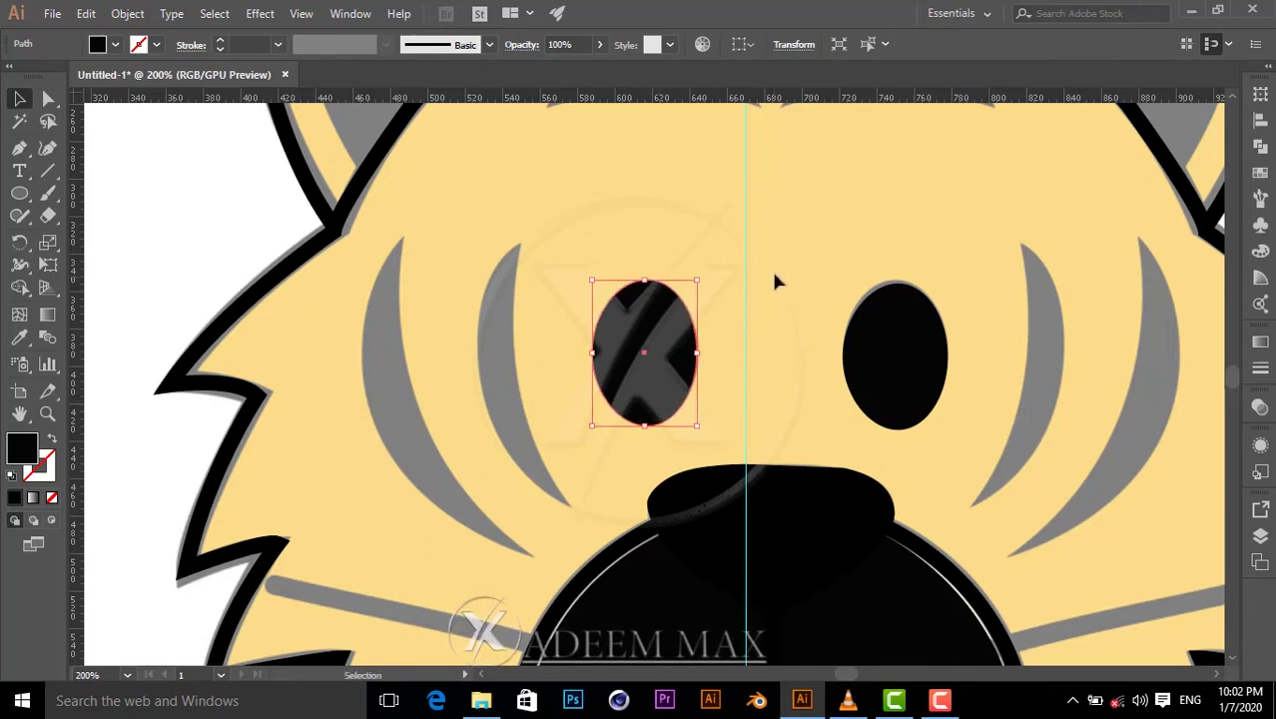
- Move the right eye ellipse slightly up until it lines up with the template's right eye
click(923, 356)
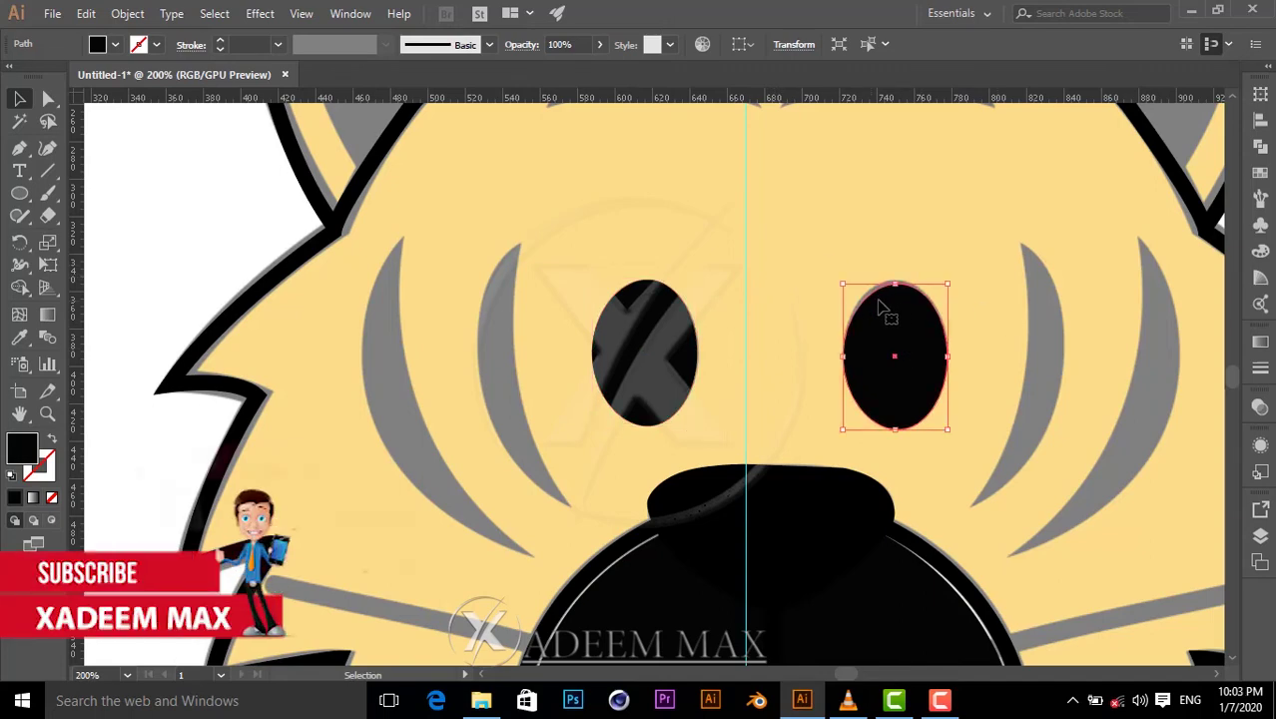
drag(902, 325, 901, 319)
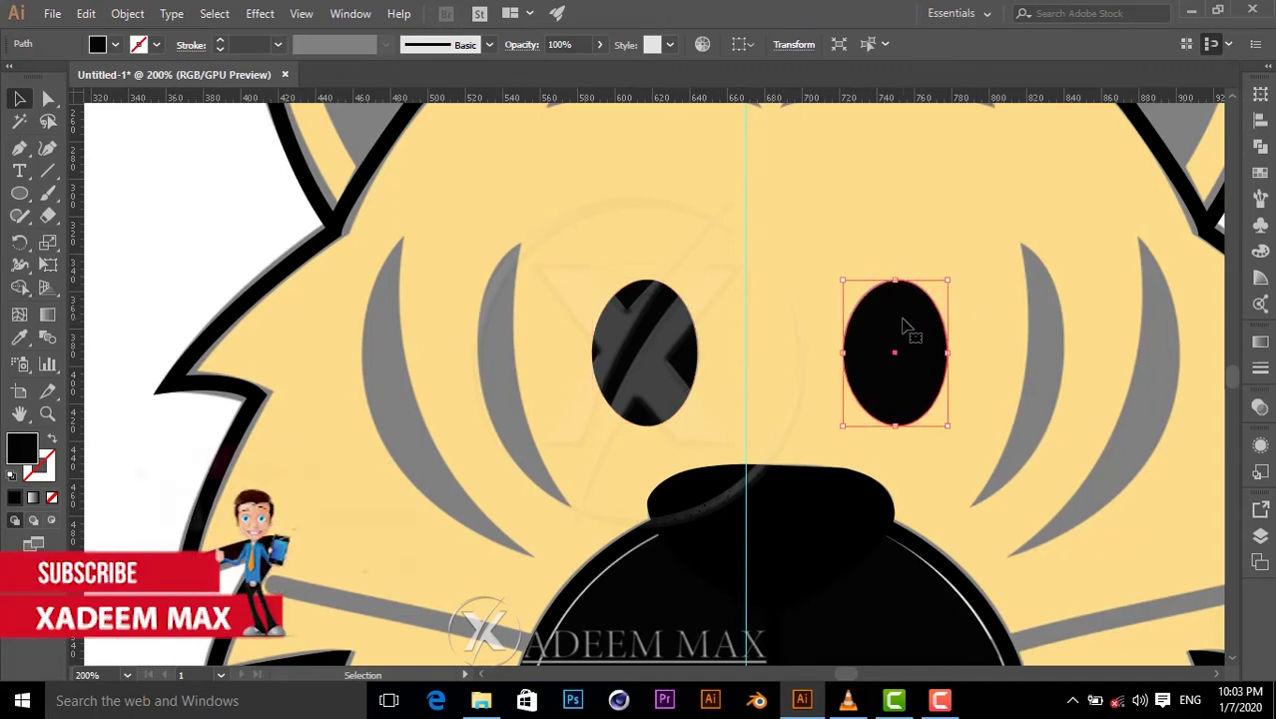
- Hide the face layer to expose the template's eye highlights and set a near-white fill for the Ellipse tool
click(1260, 536)
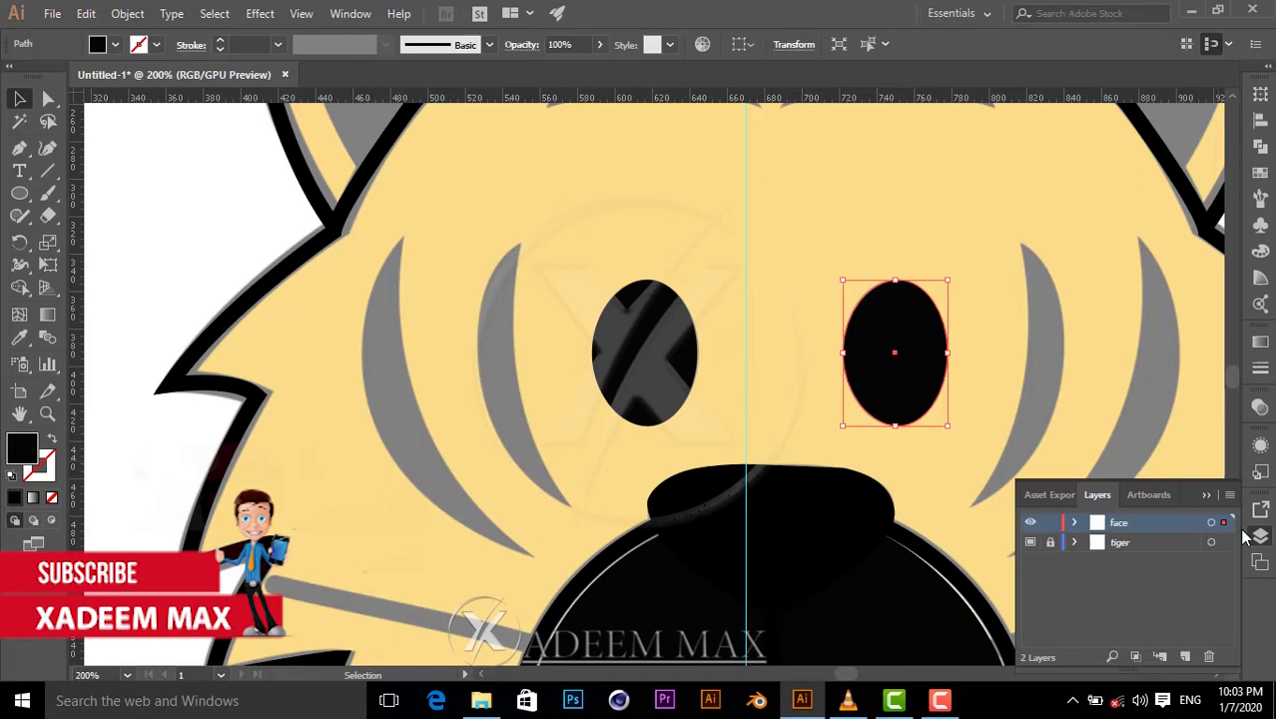
click(1030, 525)
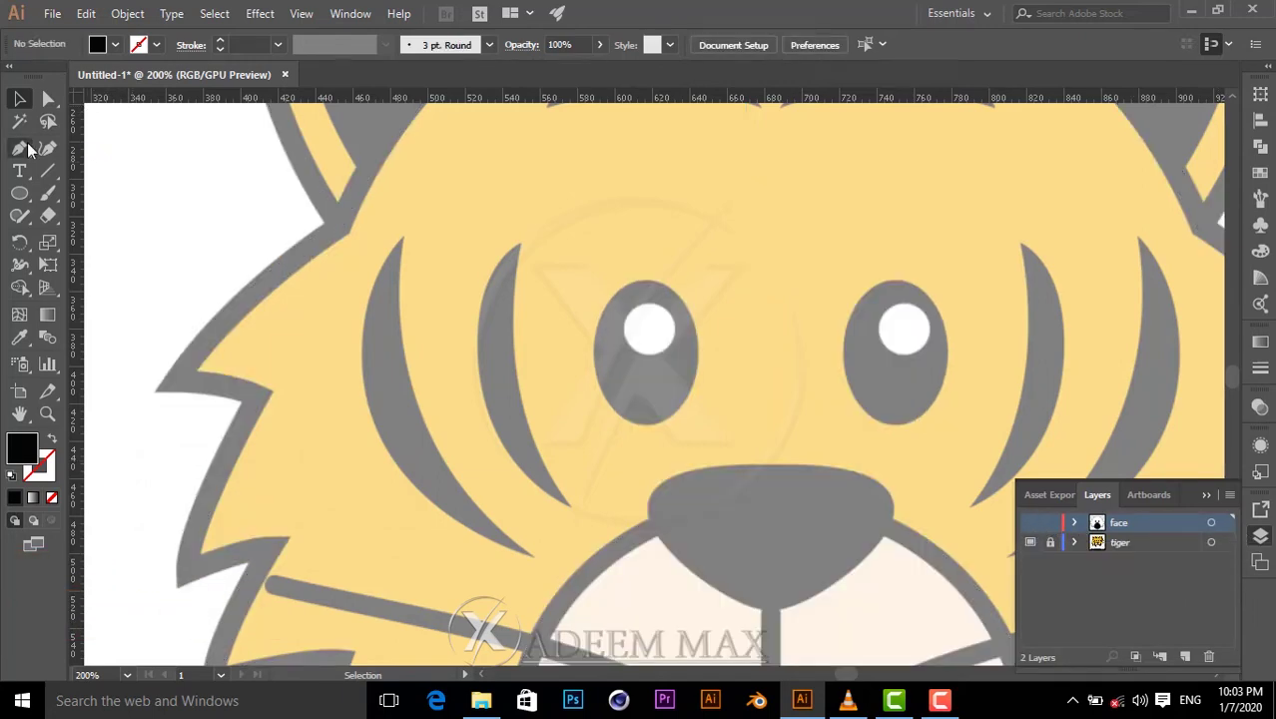
click(15, 194)
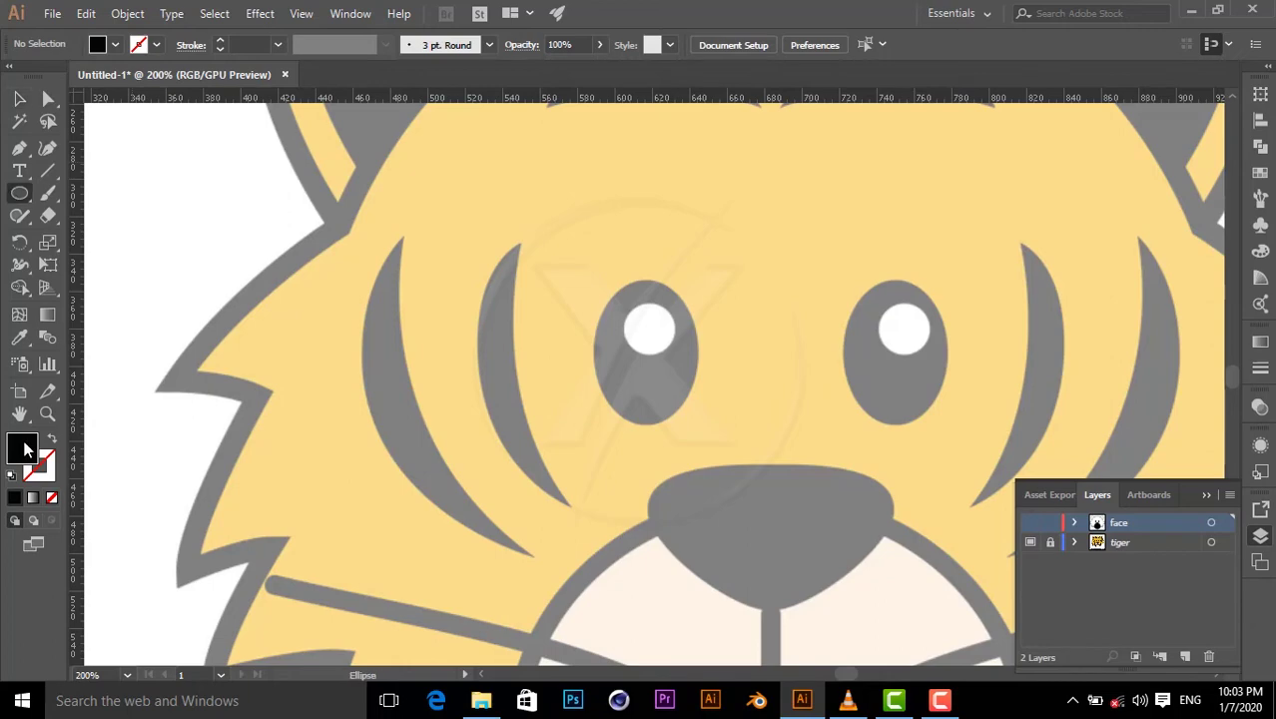
double_click(24, 447)
drag(747, 399, 708, 368)
click(1128, 366)
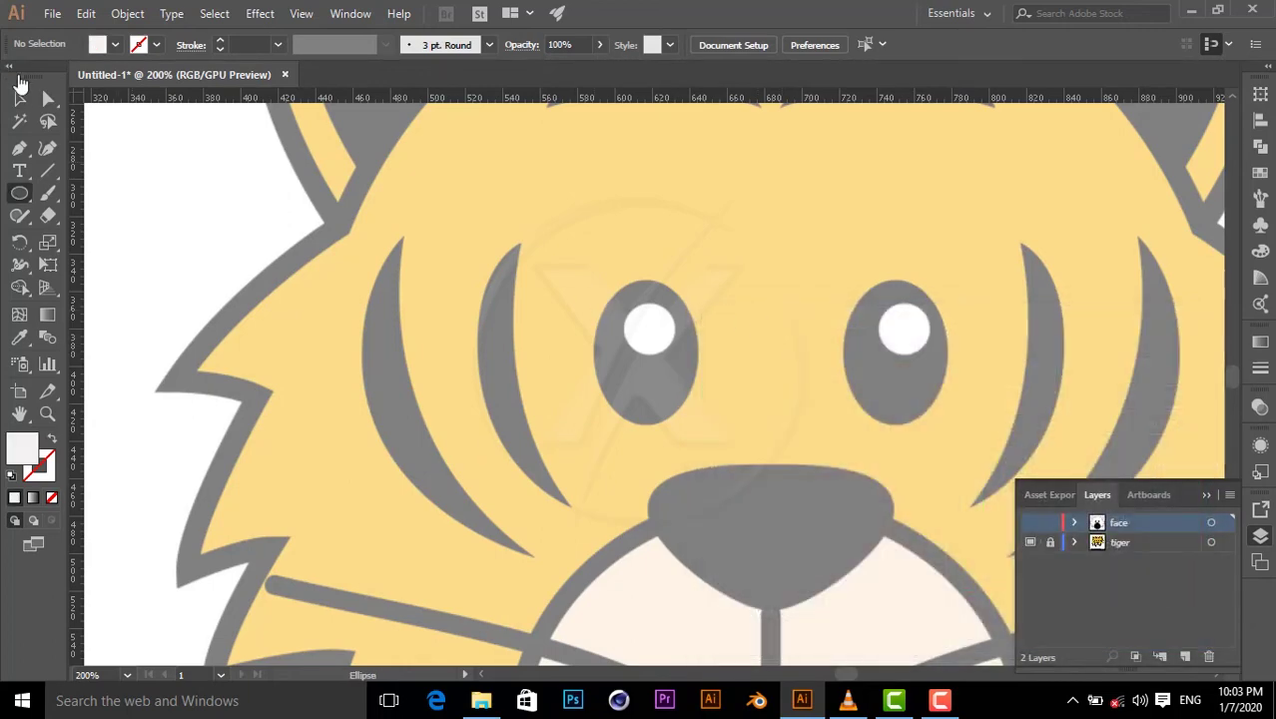
- Show the face layer with the left eye ellipse hidden, and place a 26 by 26 px circle on the template's left eye highlight
click(1032, 523)
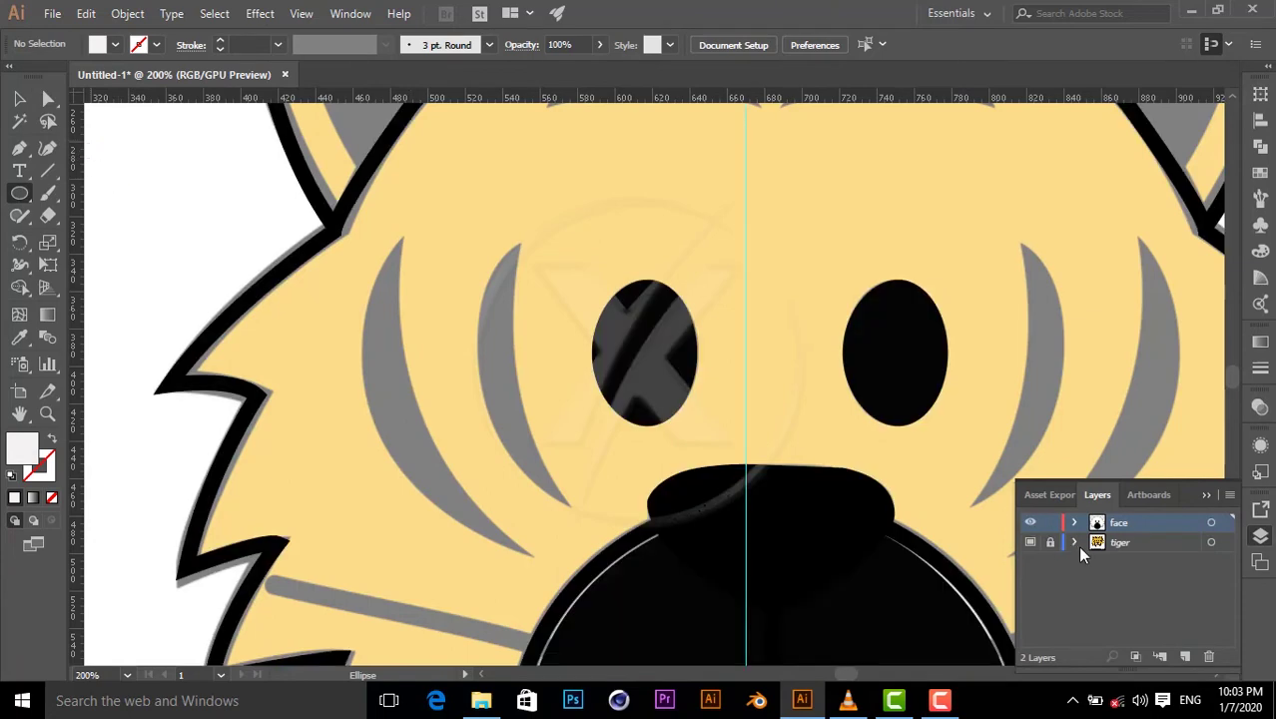
click(1075, 523)
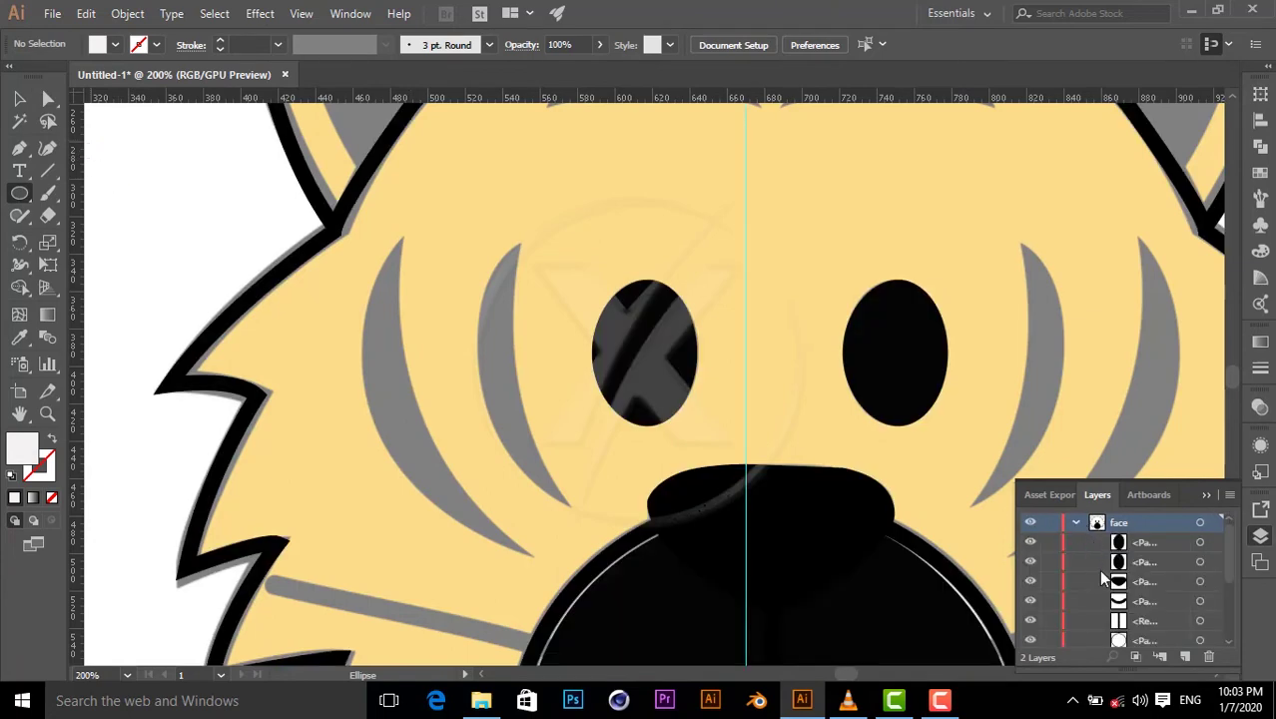
click(1030, 546)
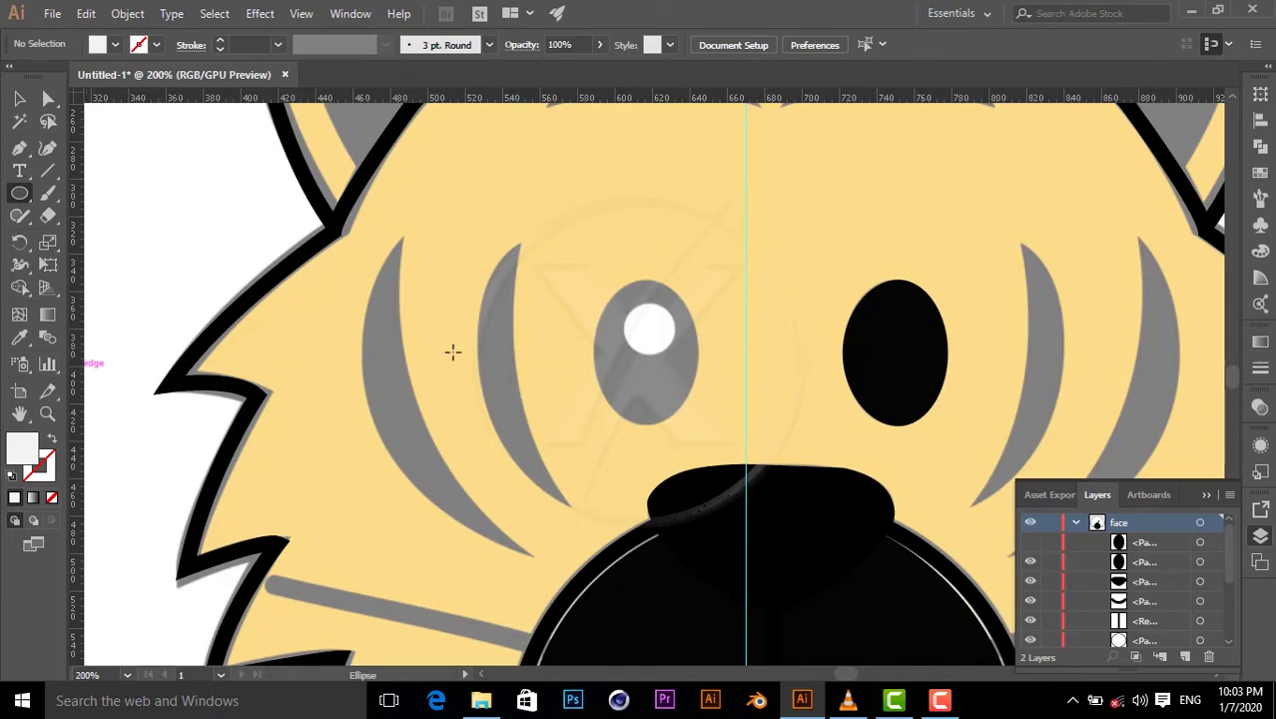
drag(642, 319, 672, 356)
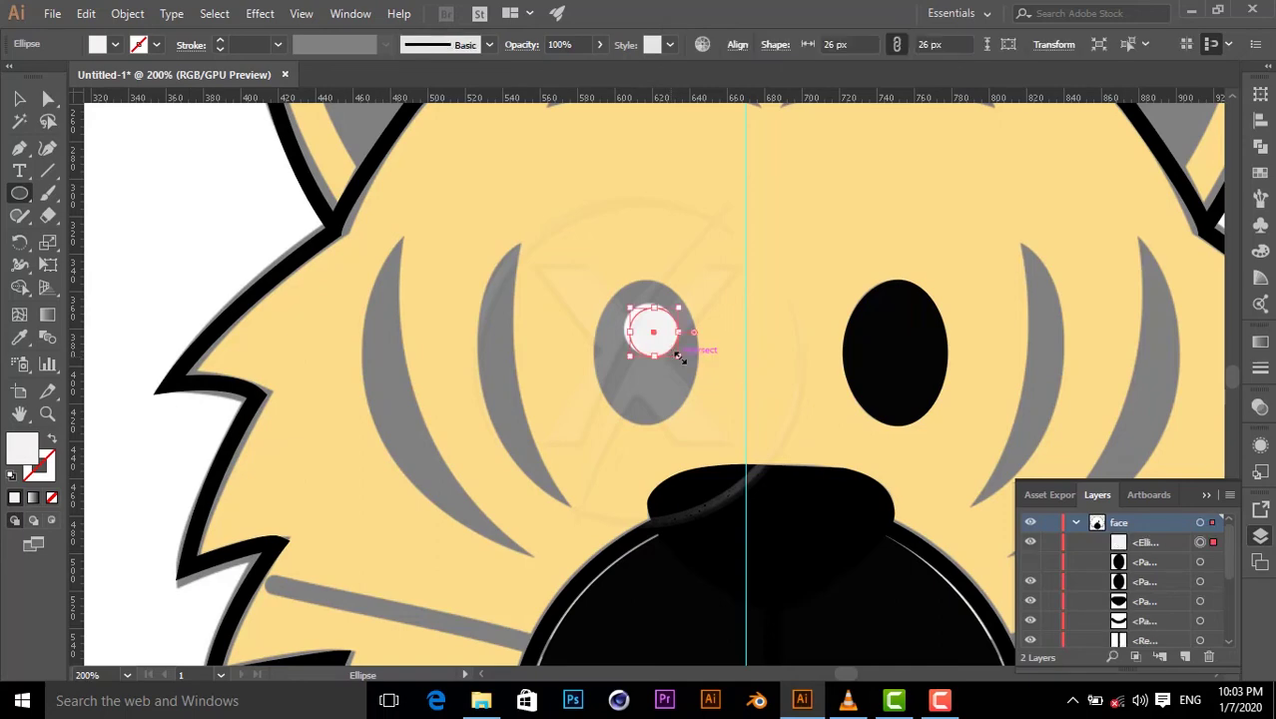
key(Up)
key(Up)
key(Left)
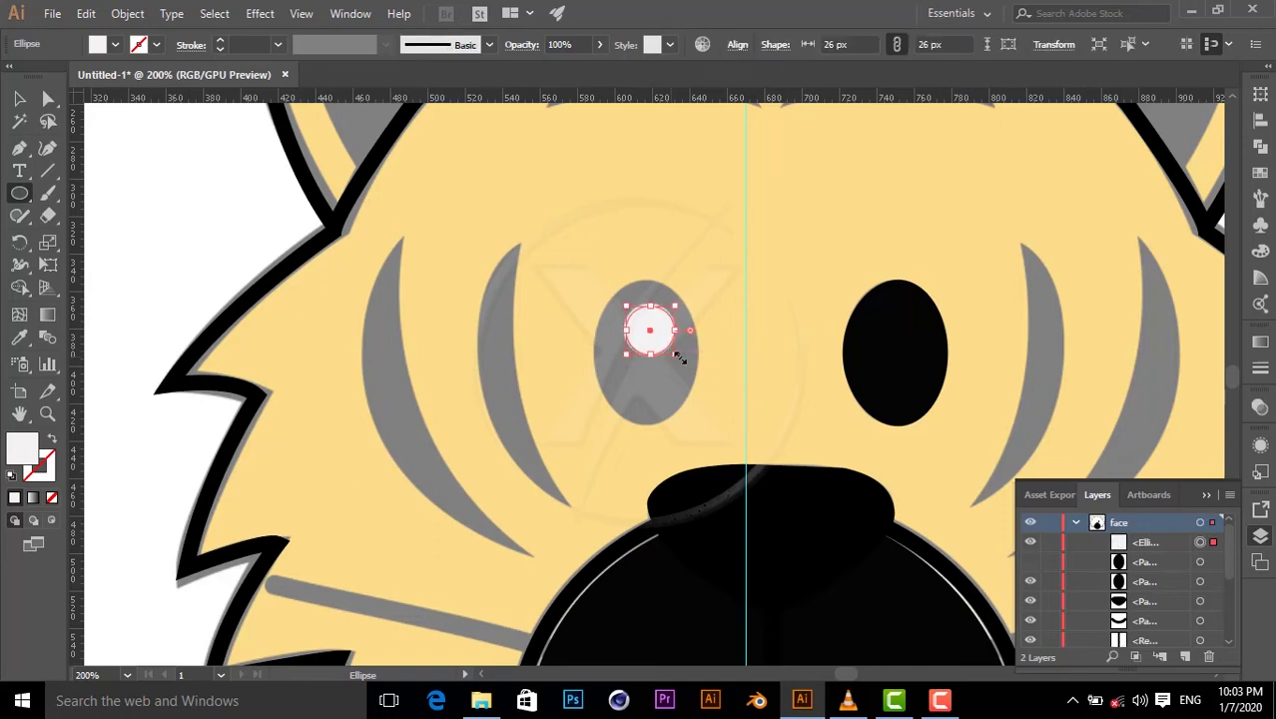
- Show the left eye ellipse and duplicate its highlight circle onto the right eye, hiding the right eye ellipse only during placement
click(1031, 562)
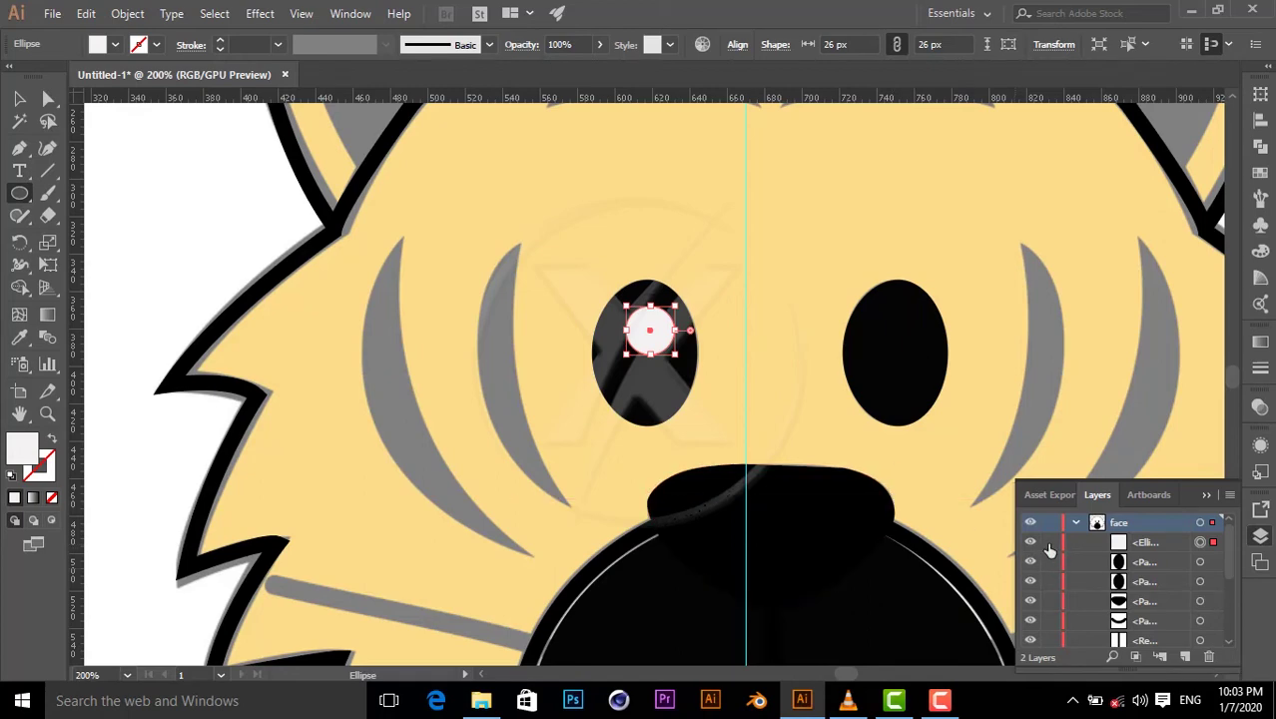
click(1032, 582)
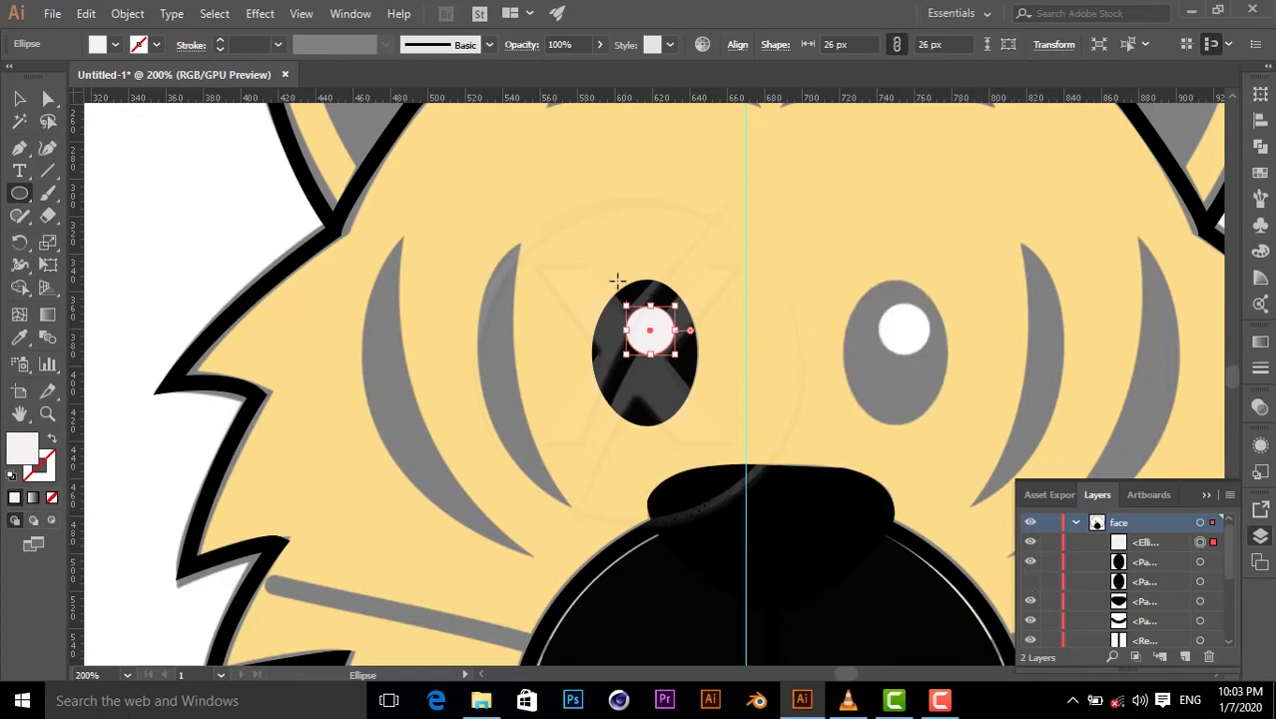
key(v)
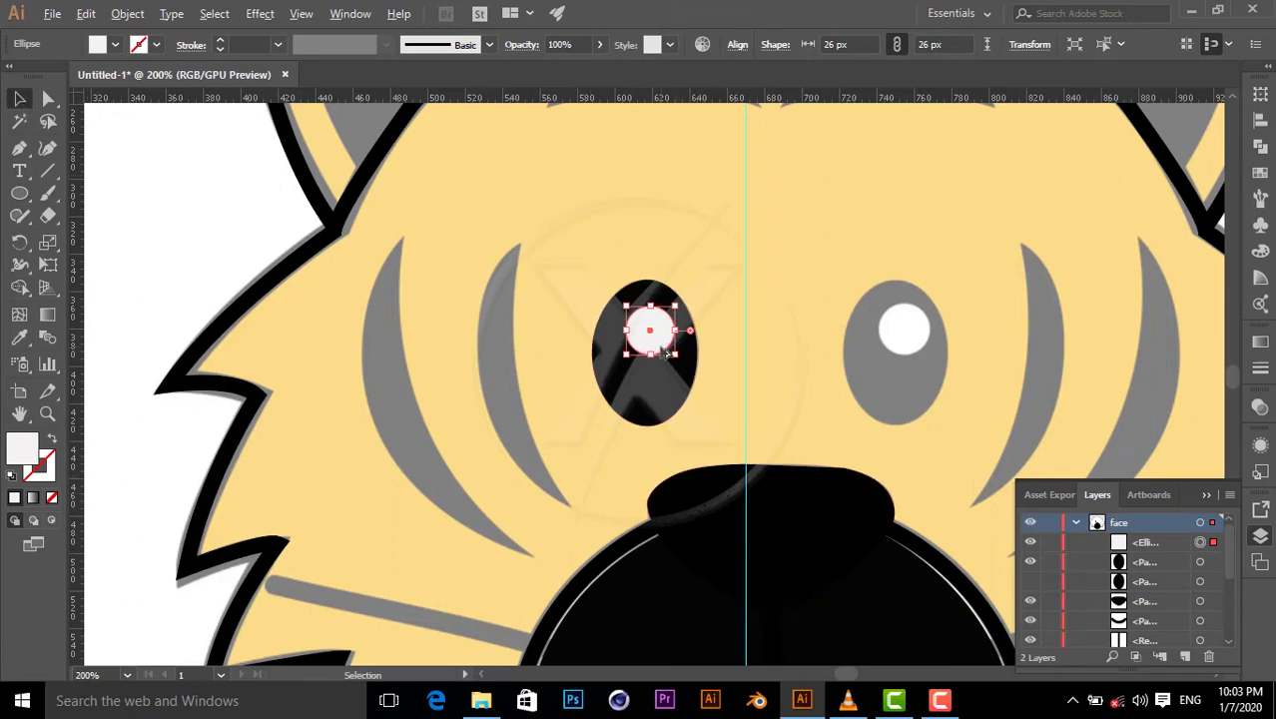
drag(662, 347, 917, 344)
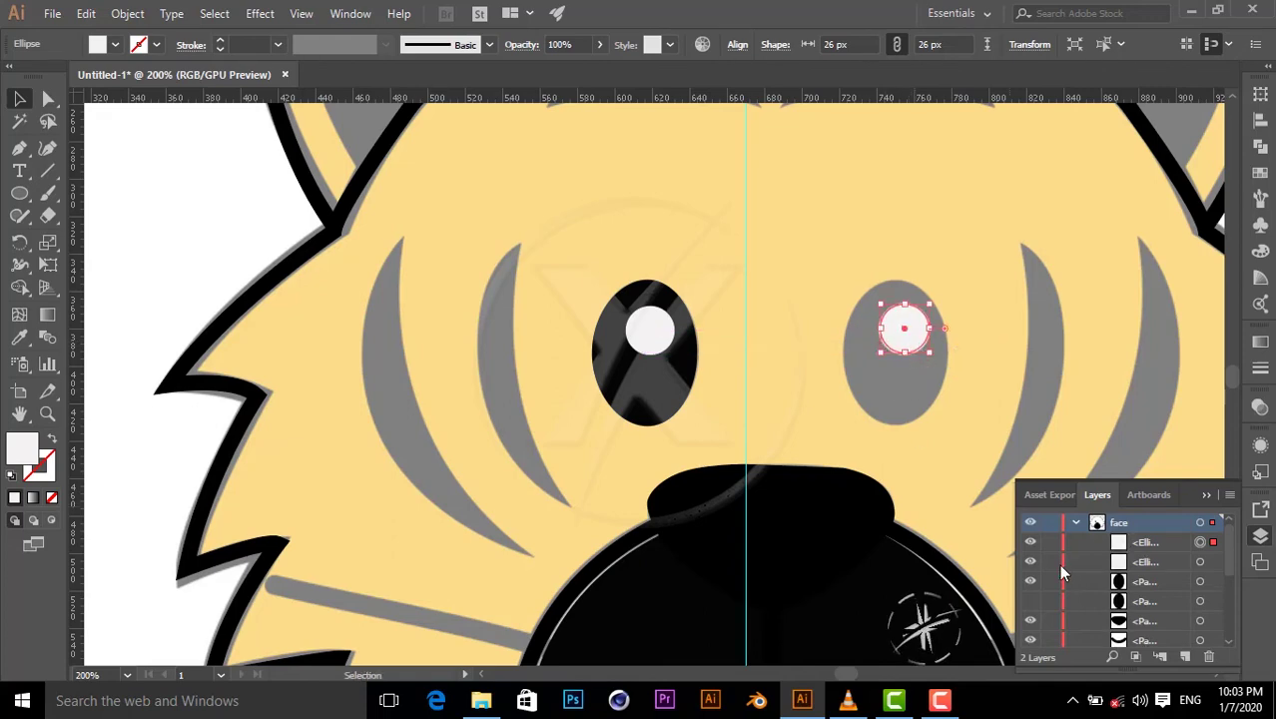
click(1030, 601)
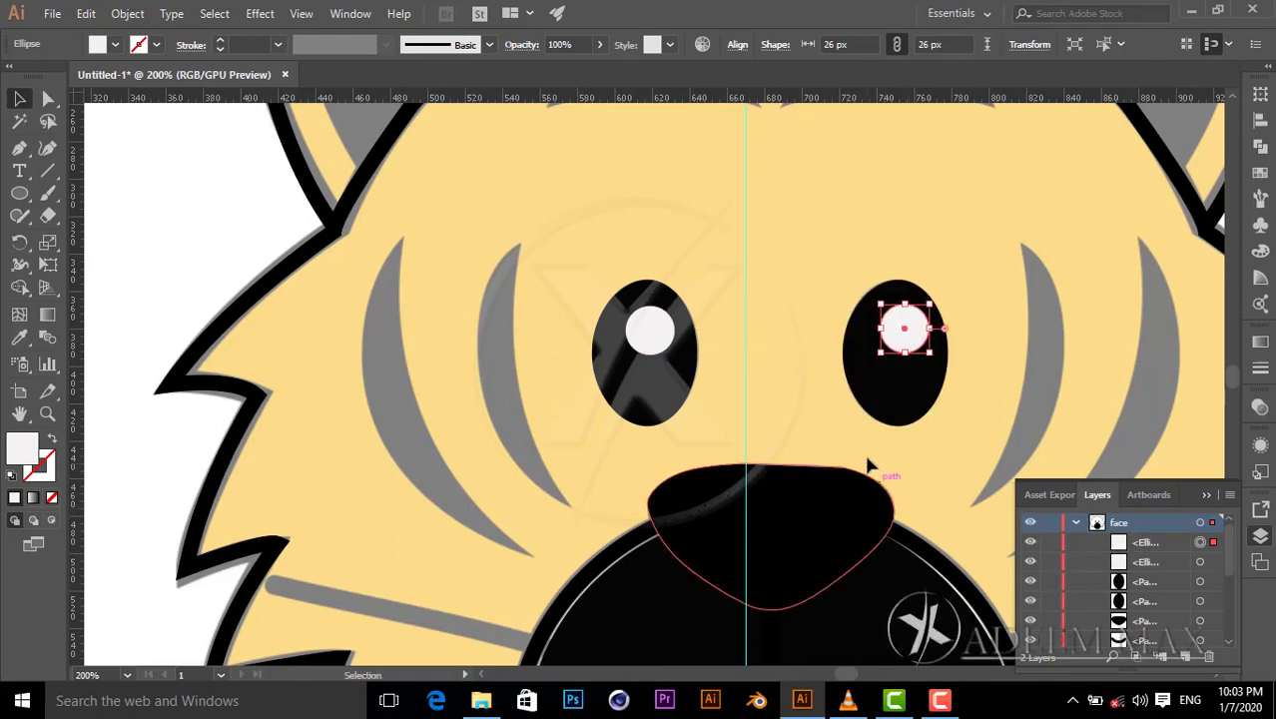
click(811, 371)
- Select the inner black circle that fills the tiger's muzzle
scroll(824, 278, down, 5)
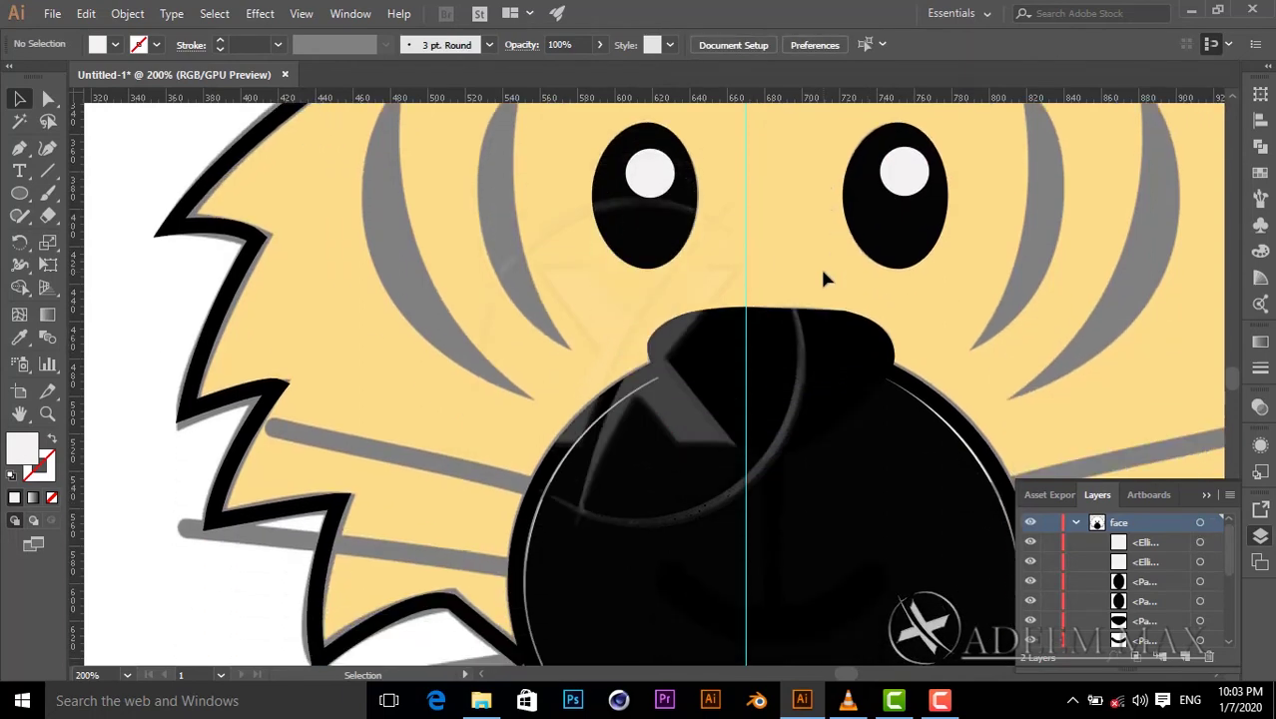
scroll(824, 277, down, 2)
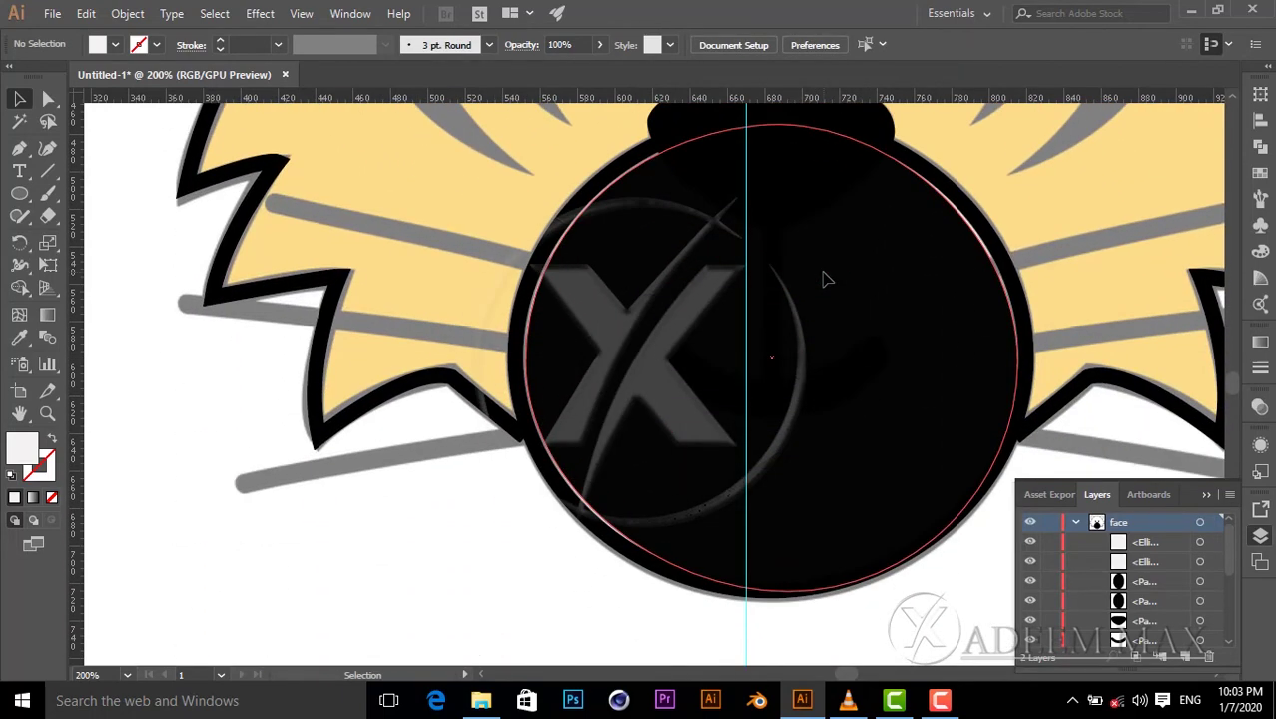
scroll(820, 277, up, 2)
click(849, 365)
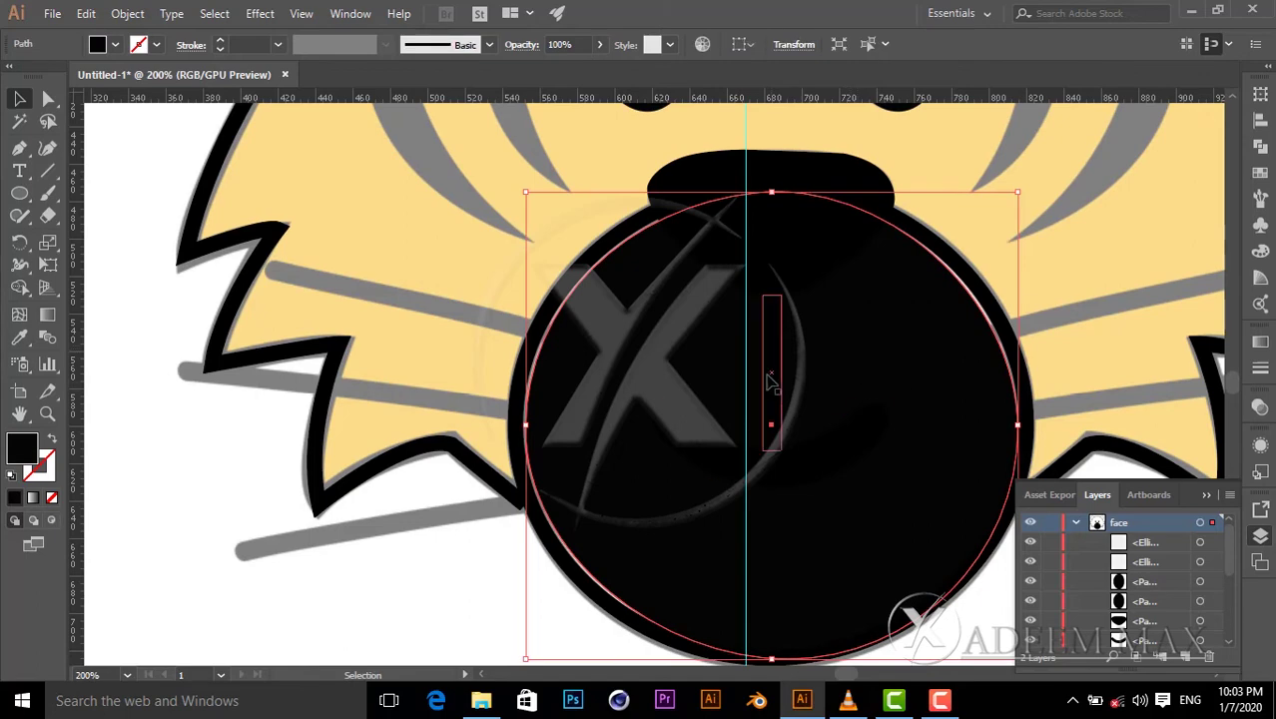
double_click(22, 447)
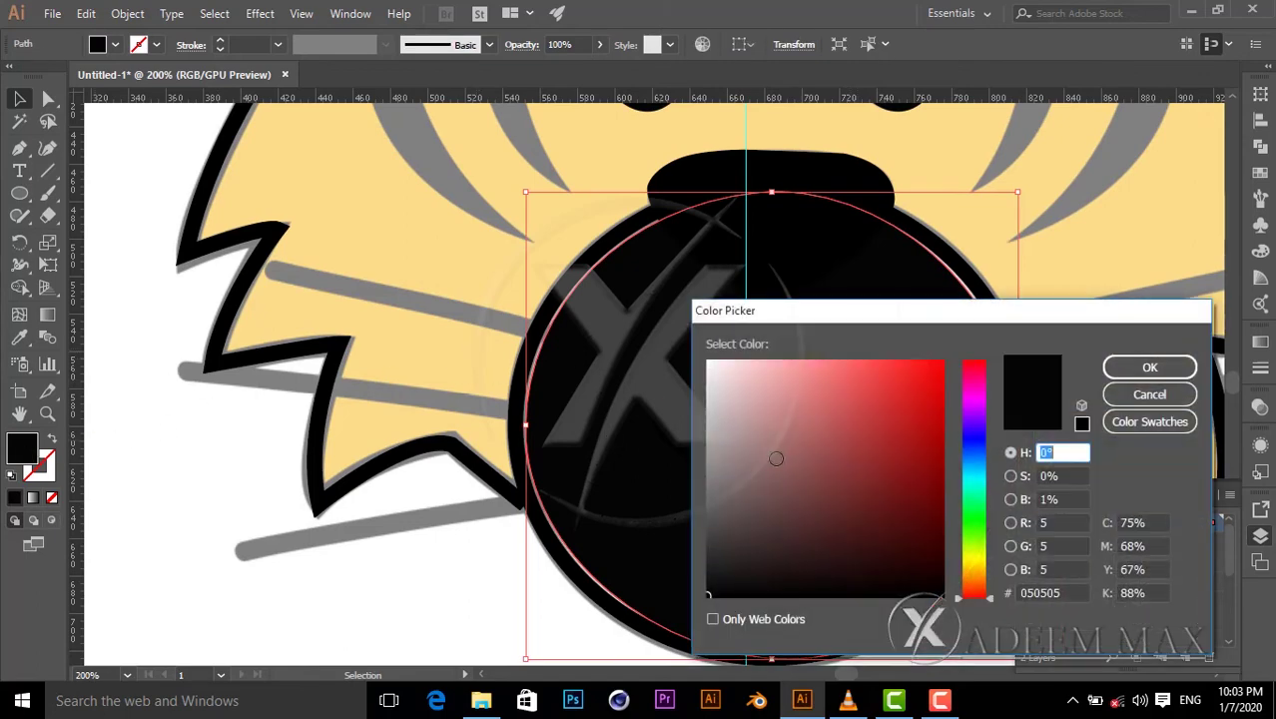
click(760, 490)
click(785, 367)
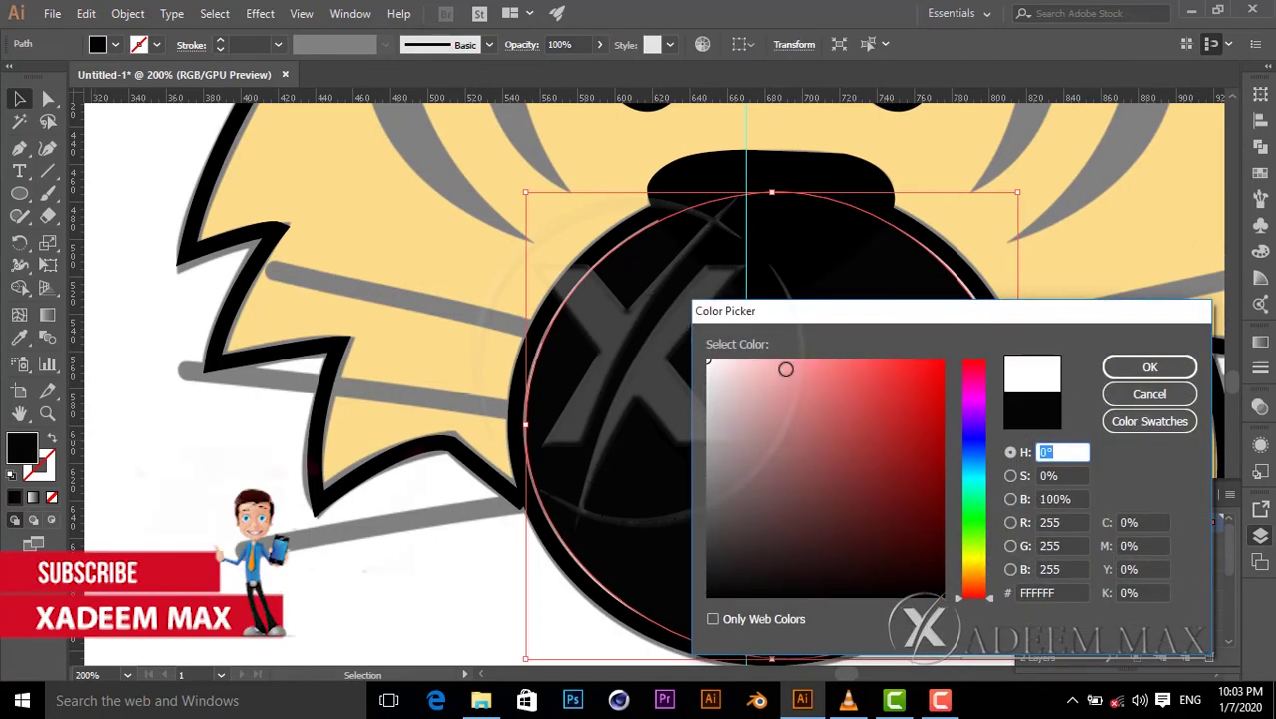
click(1139, 391)
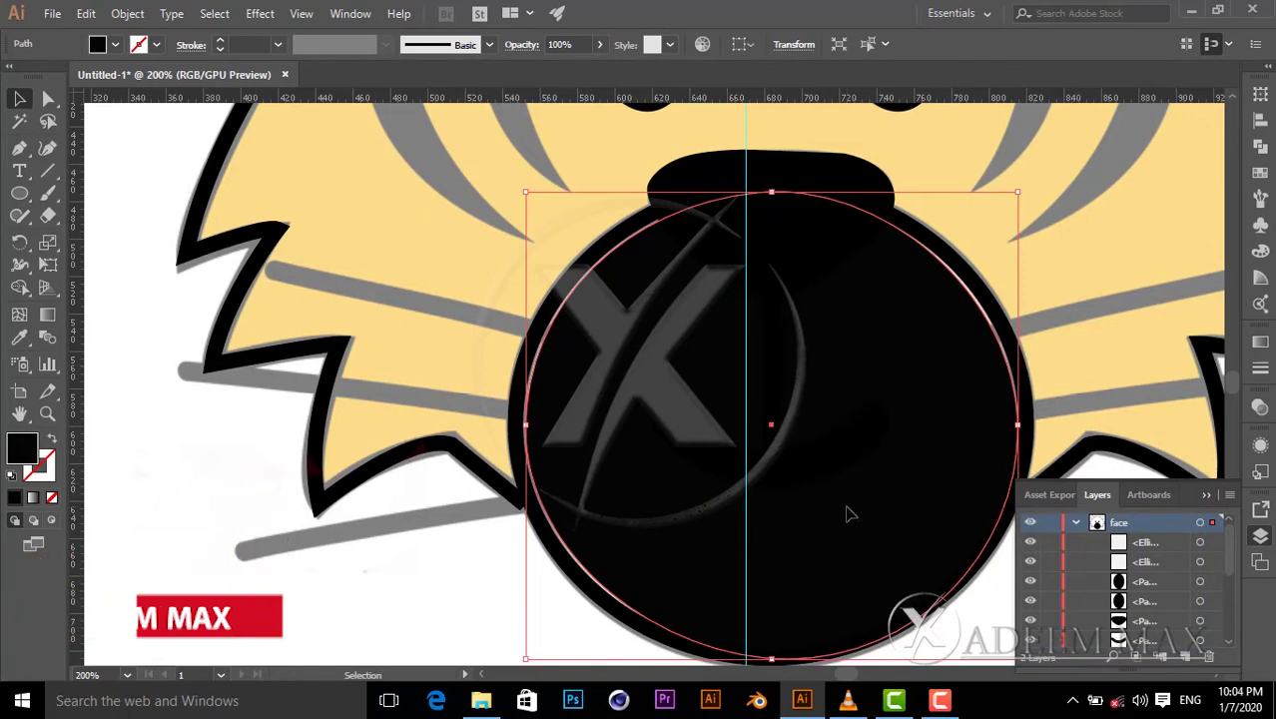
scroll(1039, 633, down, 5)
click(1030, 638)
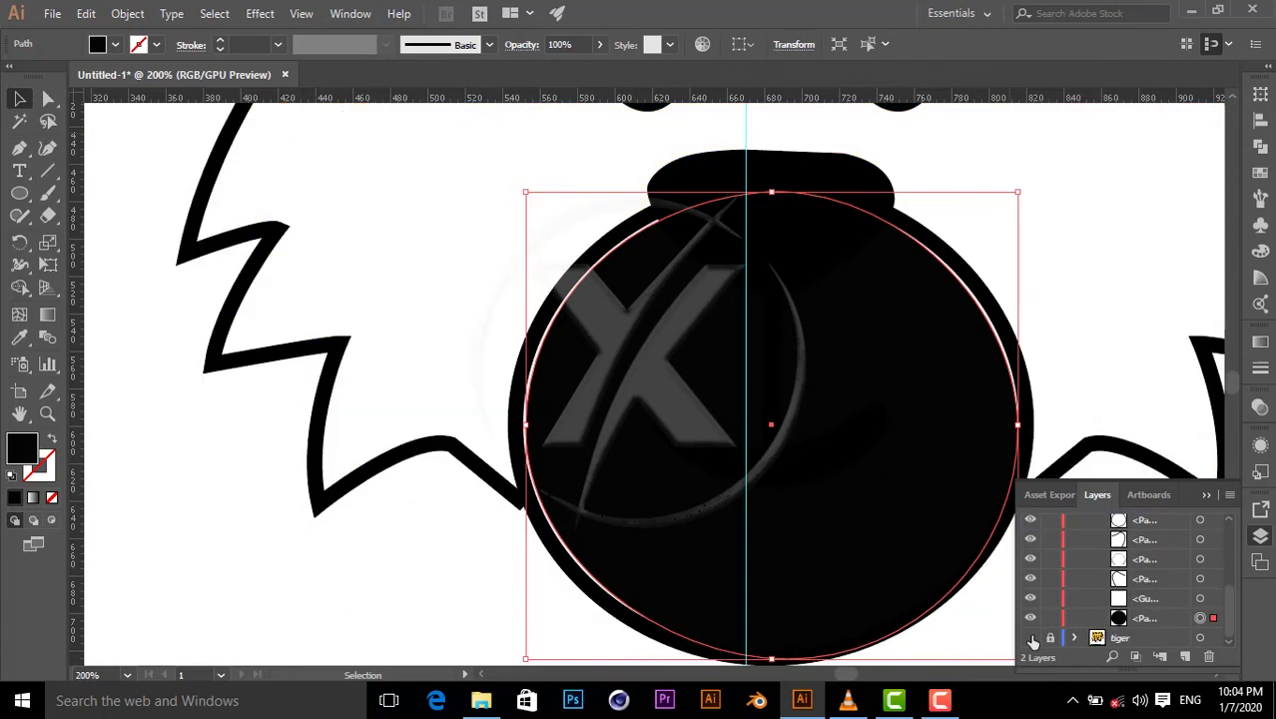
click(1030, 638)
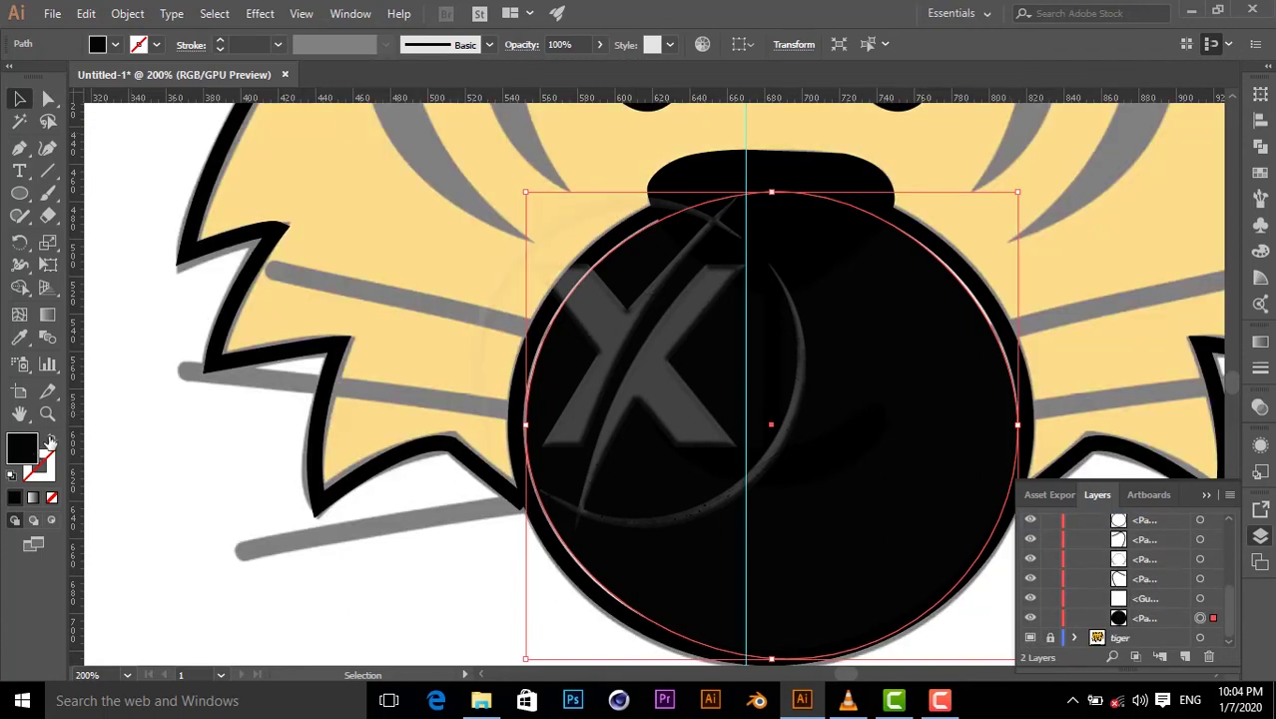
- Set the inner muzzle circle's fill color to F7F7F7 and deselect it
double_click(27, 454)
click(707, 368)
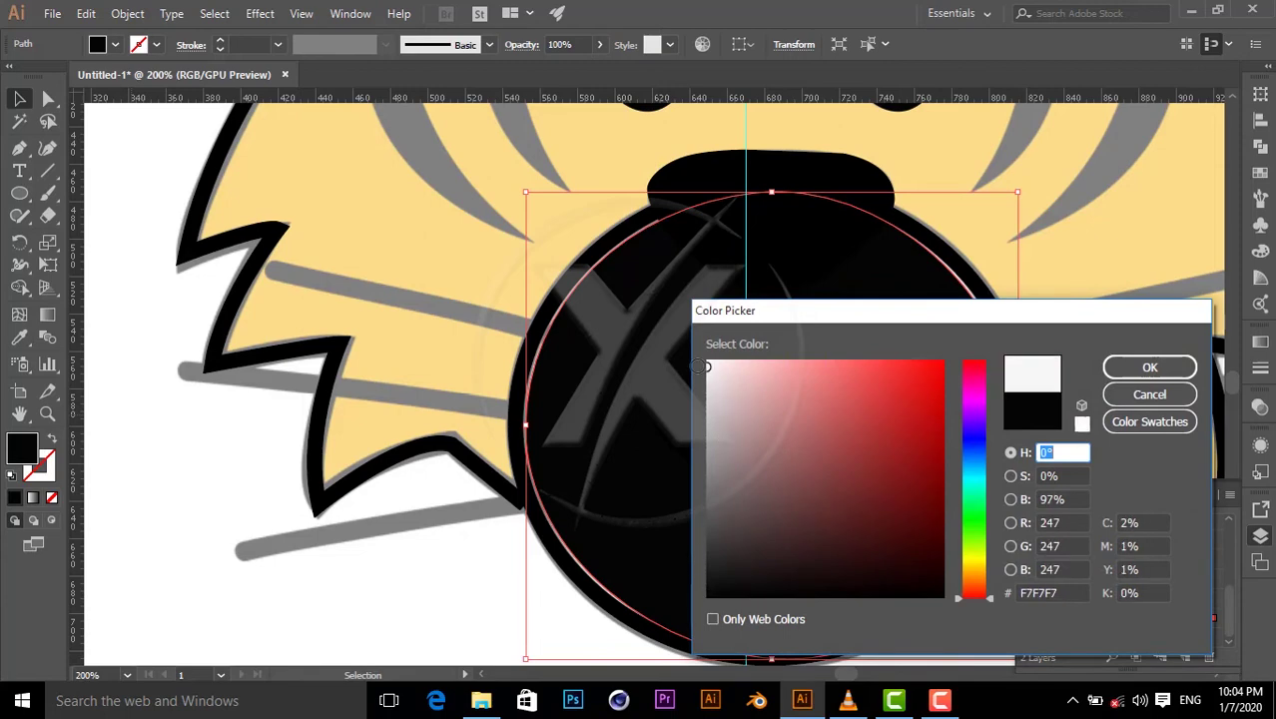
click(1113, 371)
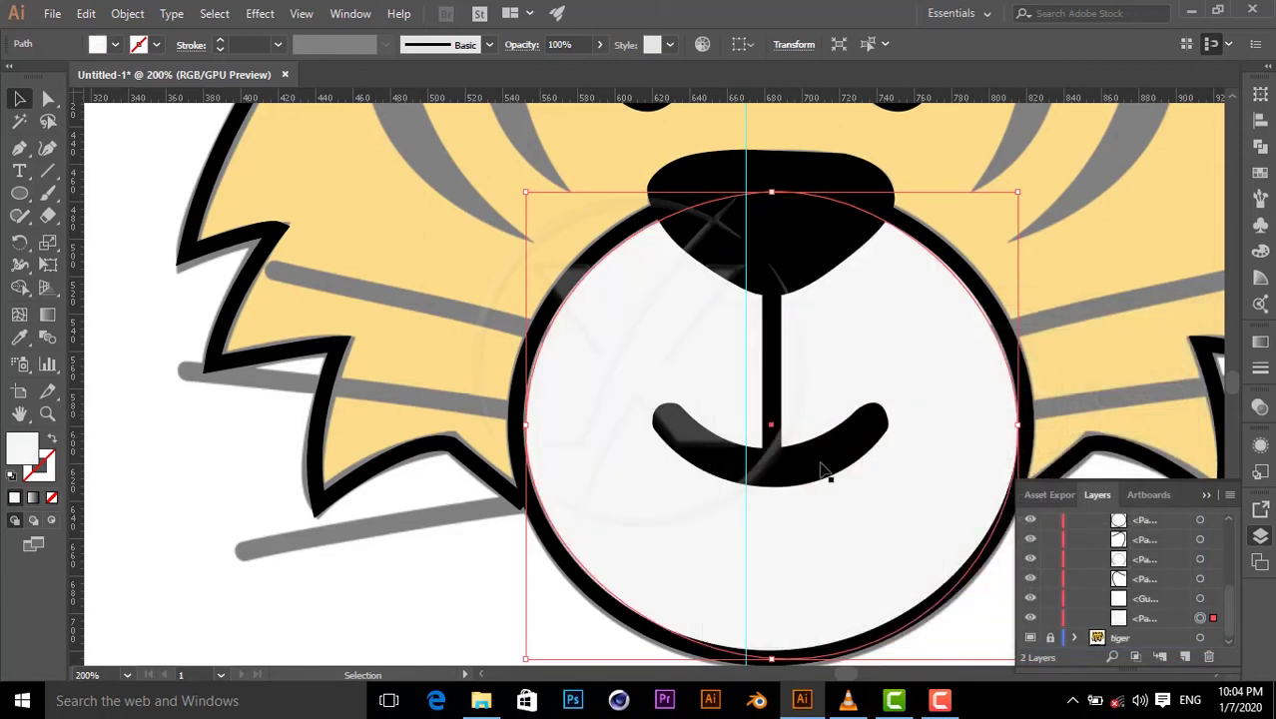
scroll(1039, 629, up, 5)
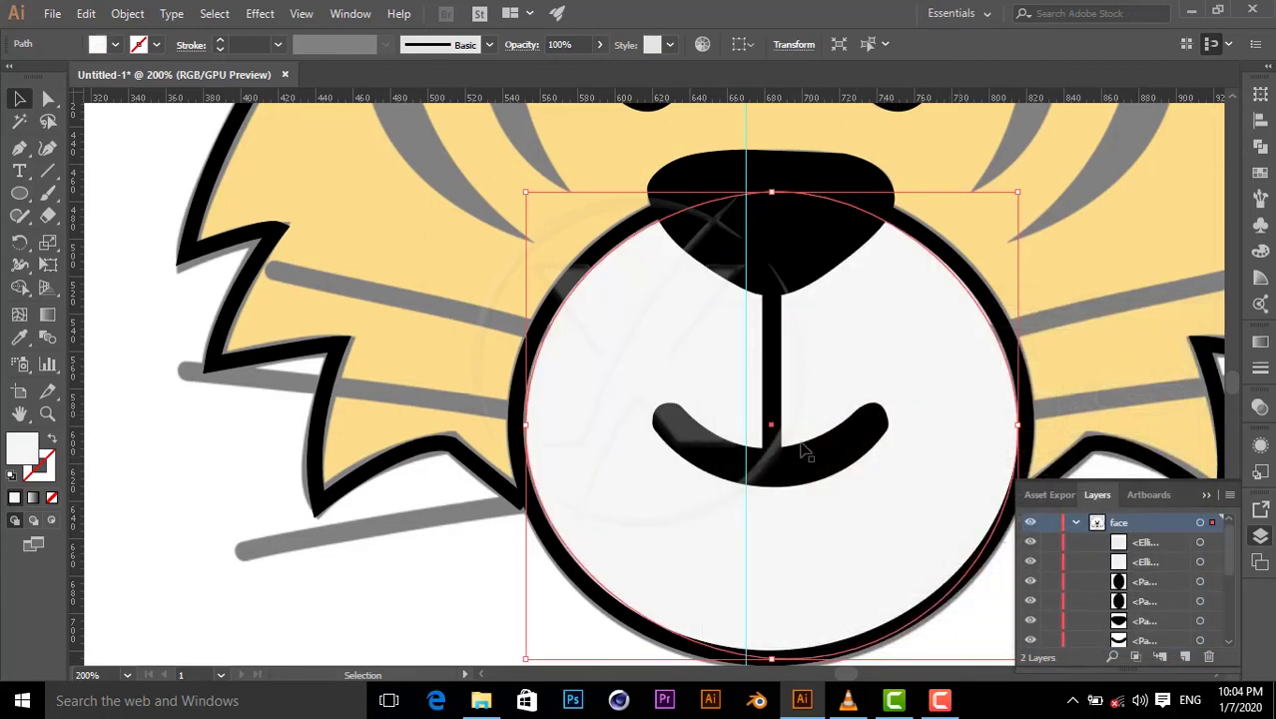
click(244, 500)
- Ready the Pen tool with a near-black fill, color 020202, for tracing the cheek stripes
scroll(595, 520, up, 5)
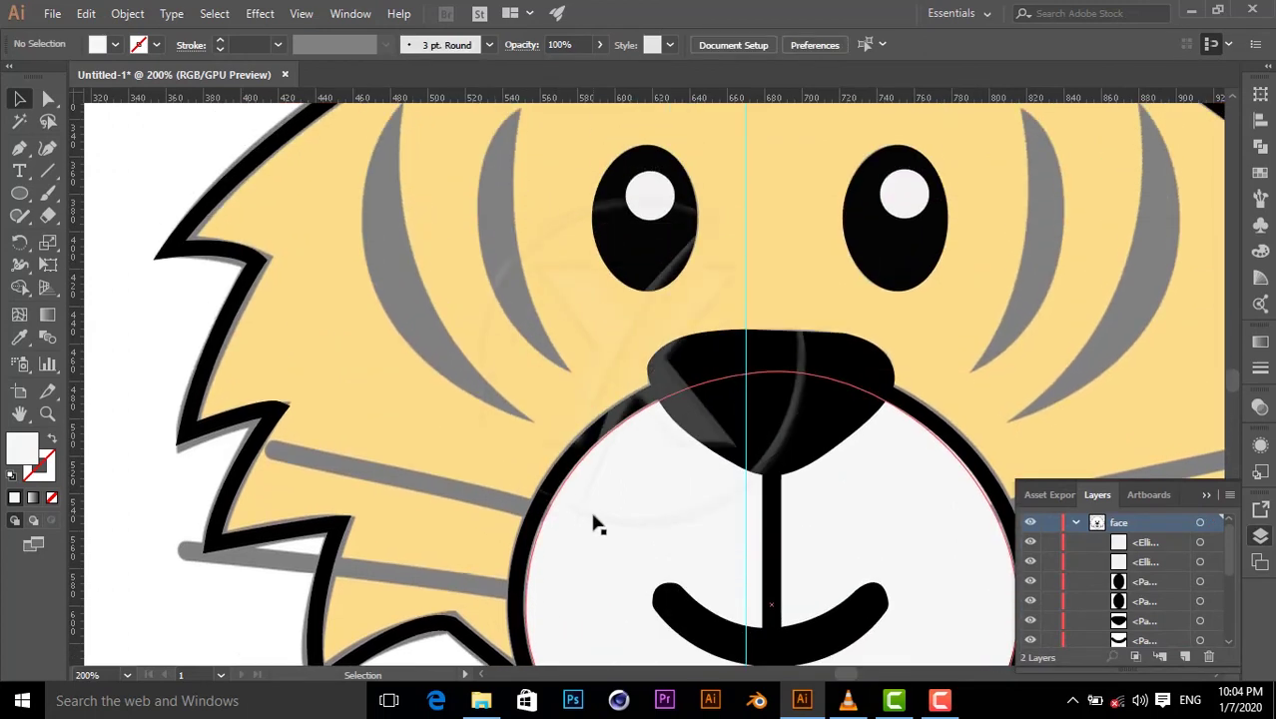
scroll(598, 518, up, 3)
scroll(606, 512, up, 5)
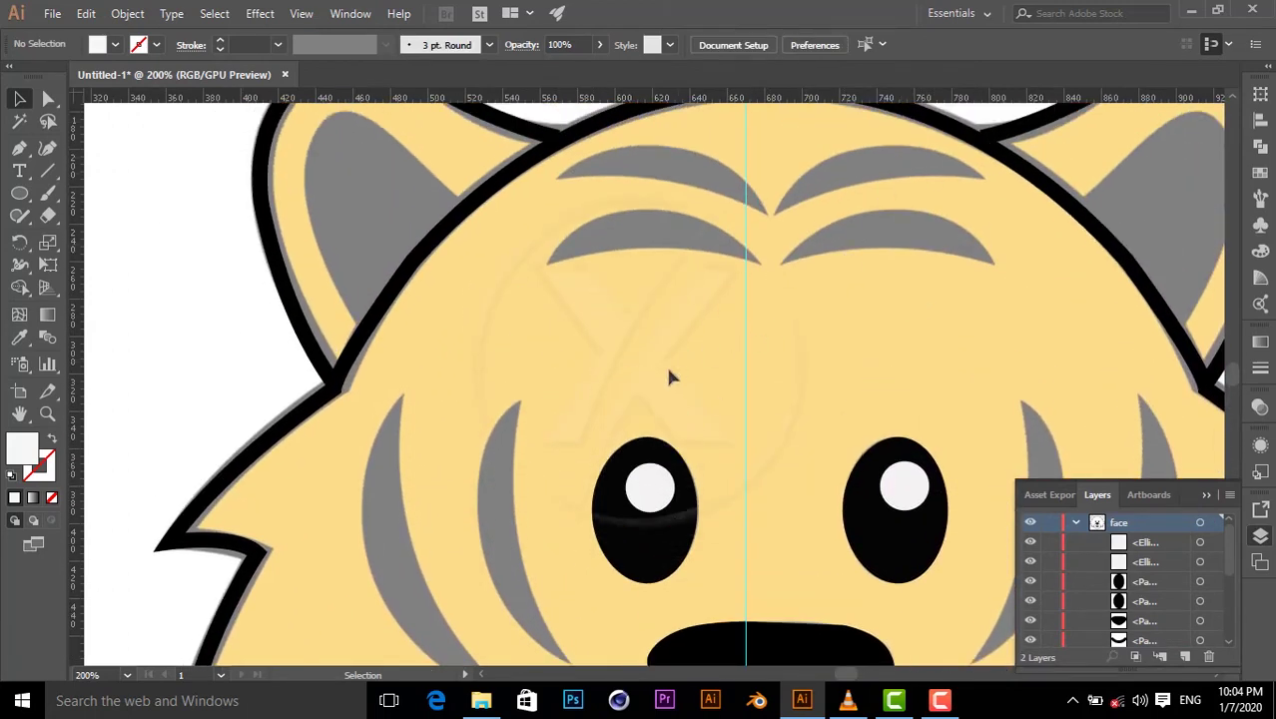
scroll(671, 378, down, 2)
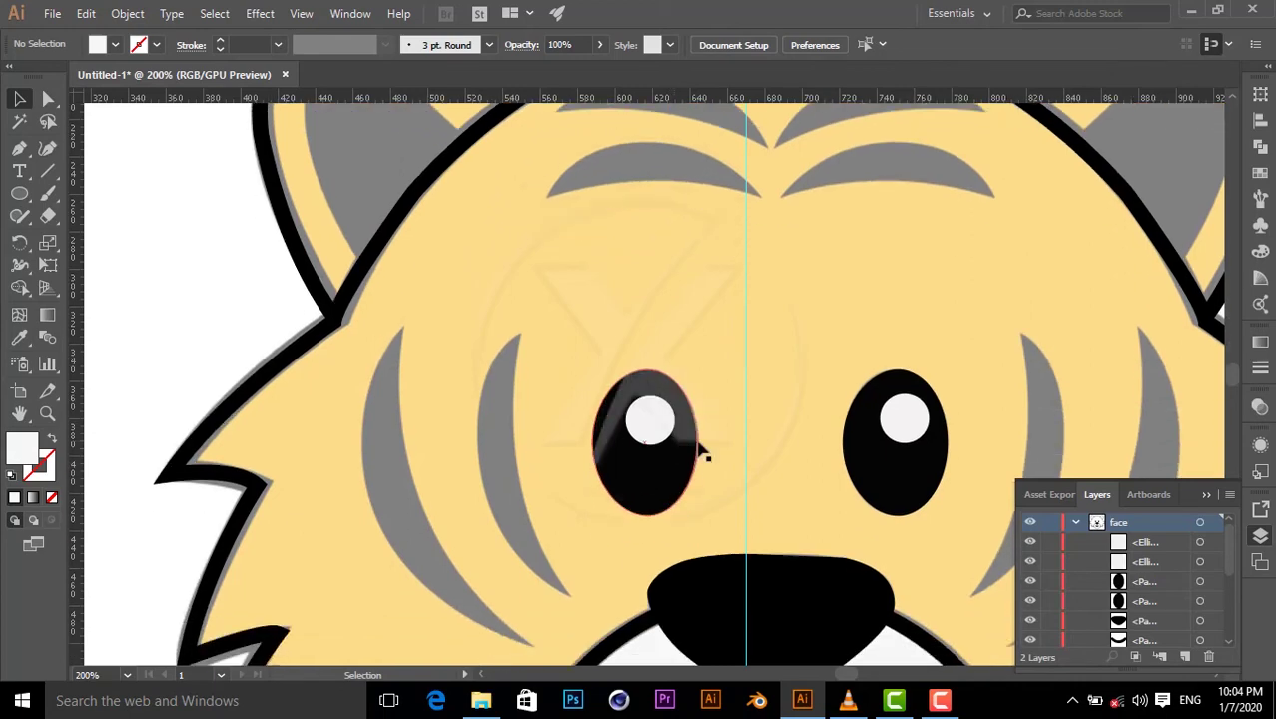
click(1206, 495)
scroll(150, 319, down, 3)
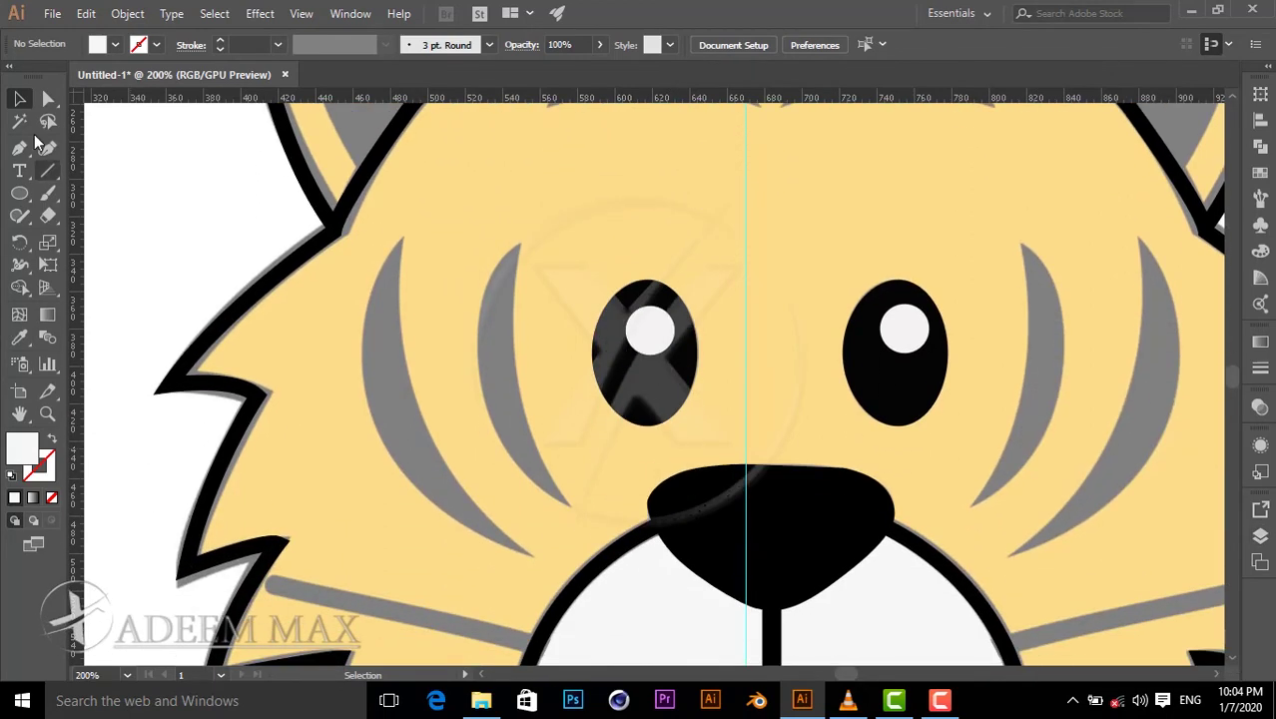
click(19, 148)
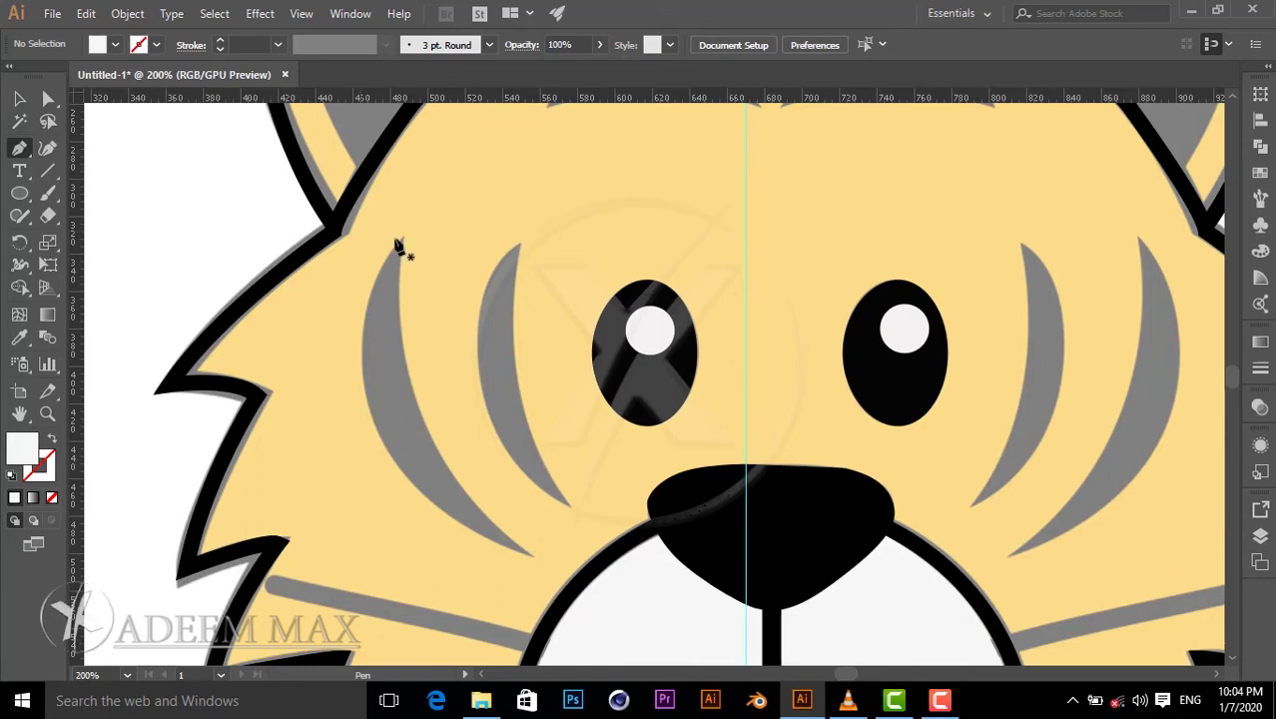
double_click(22, 451)
drag(745, 520, 708, 595)
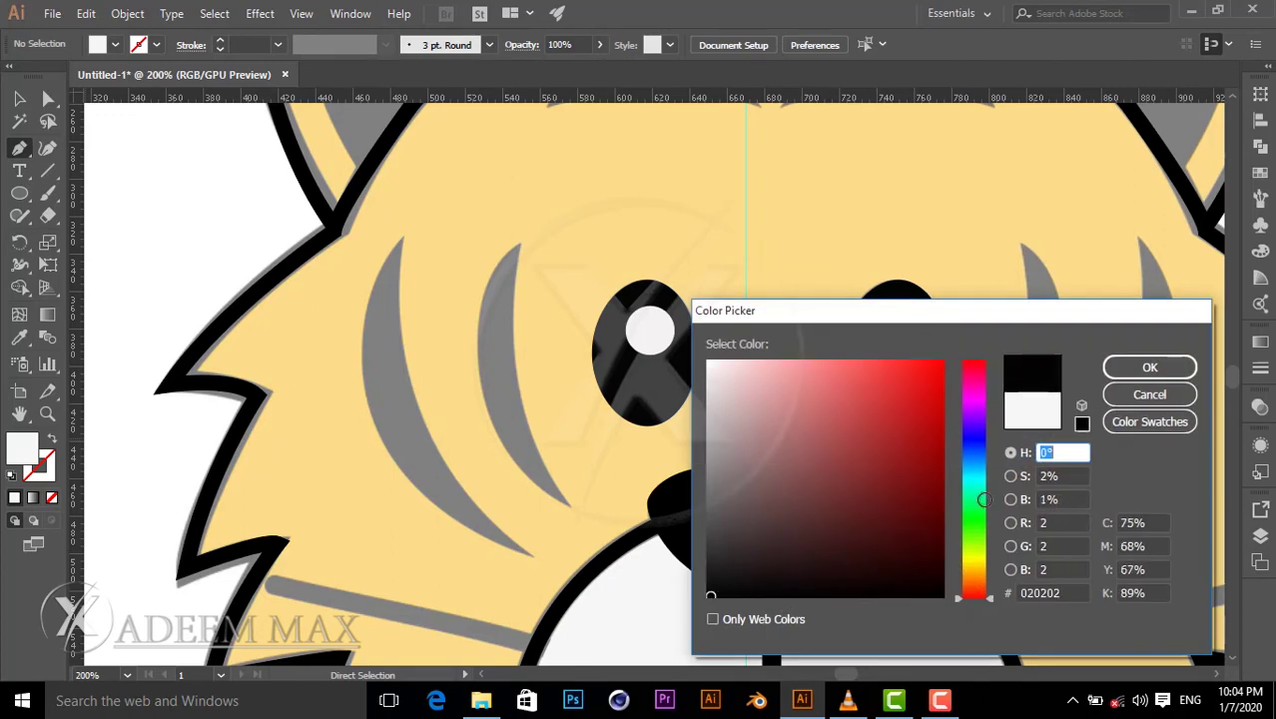
click(1148, 368)
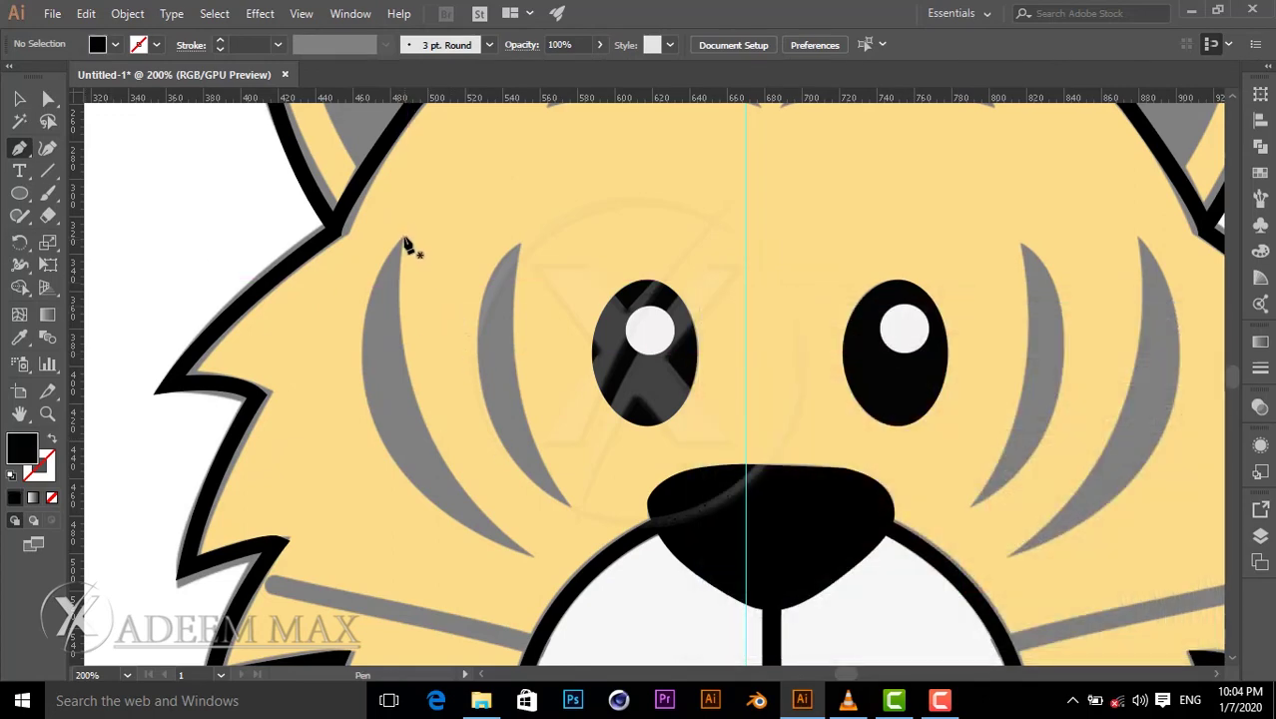
- Trace the template's outer left cheek stripe as a closed, black-filled crescent about 171 px tall with the Pen tool
click(403, 238)
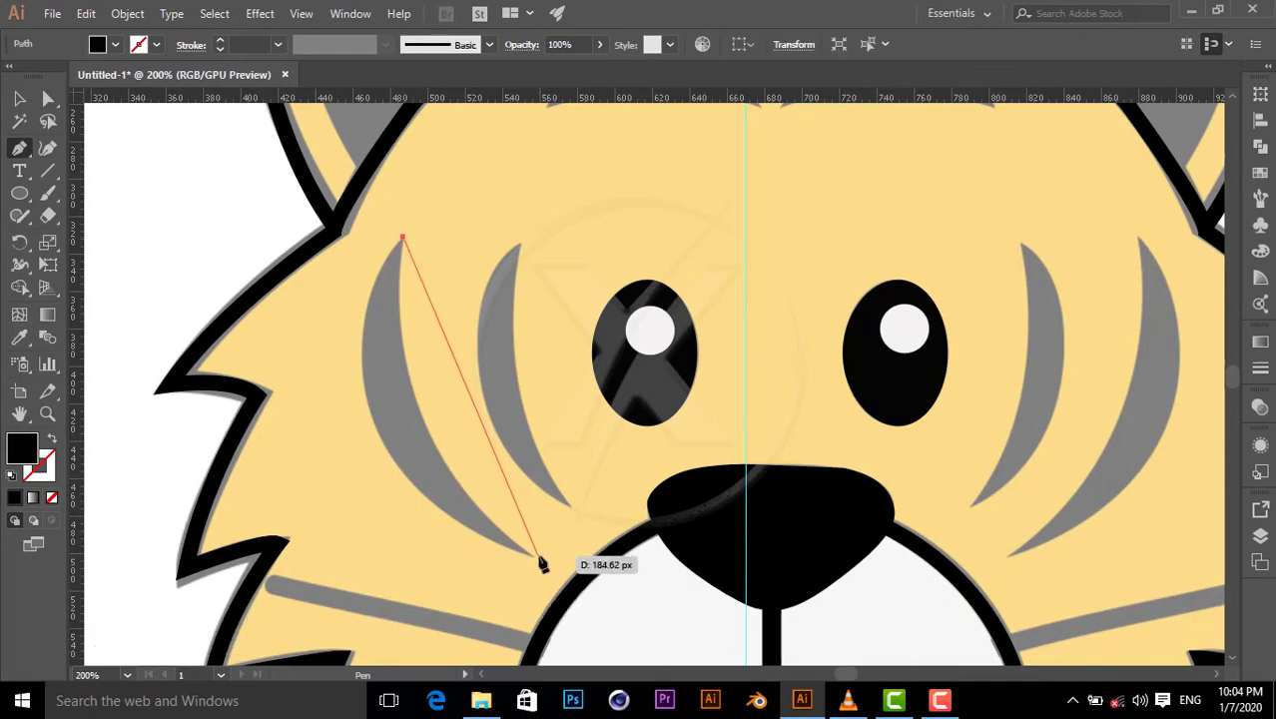
drag(537, 565, 819, 629)
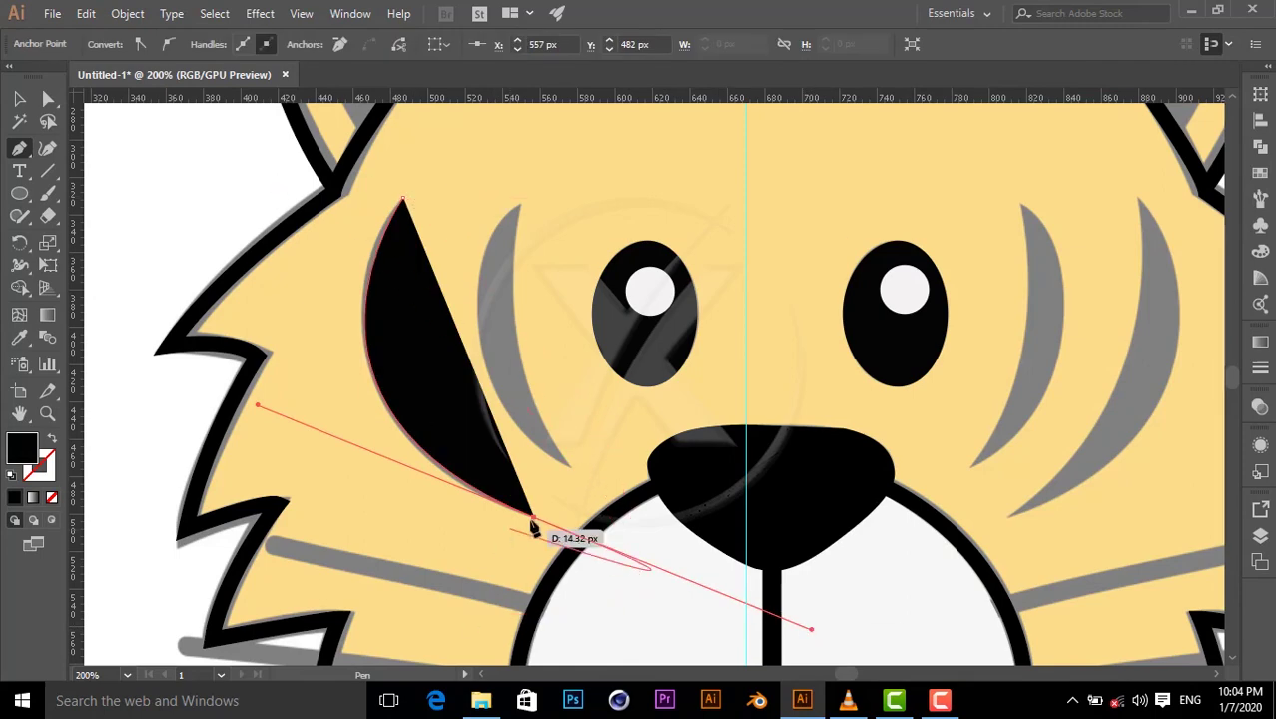
click(534, 517)
scroll(450, 361, up, 5)
scroll(436, 134, down, 3)
drag(402, 266, 437, 414)
- Reposition the outer left cheek stripe and refine its anchor points and inner curve to match the template
key(v)
drag(535, 571, 529, 597)
key(a)
key(ctrl+equal)
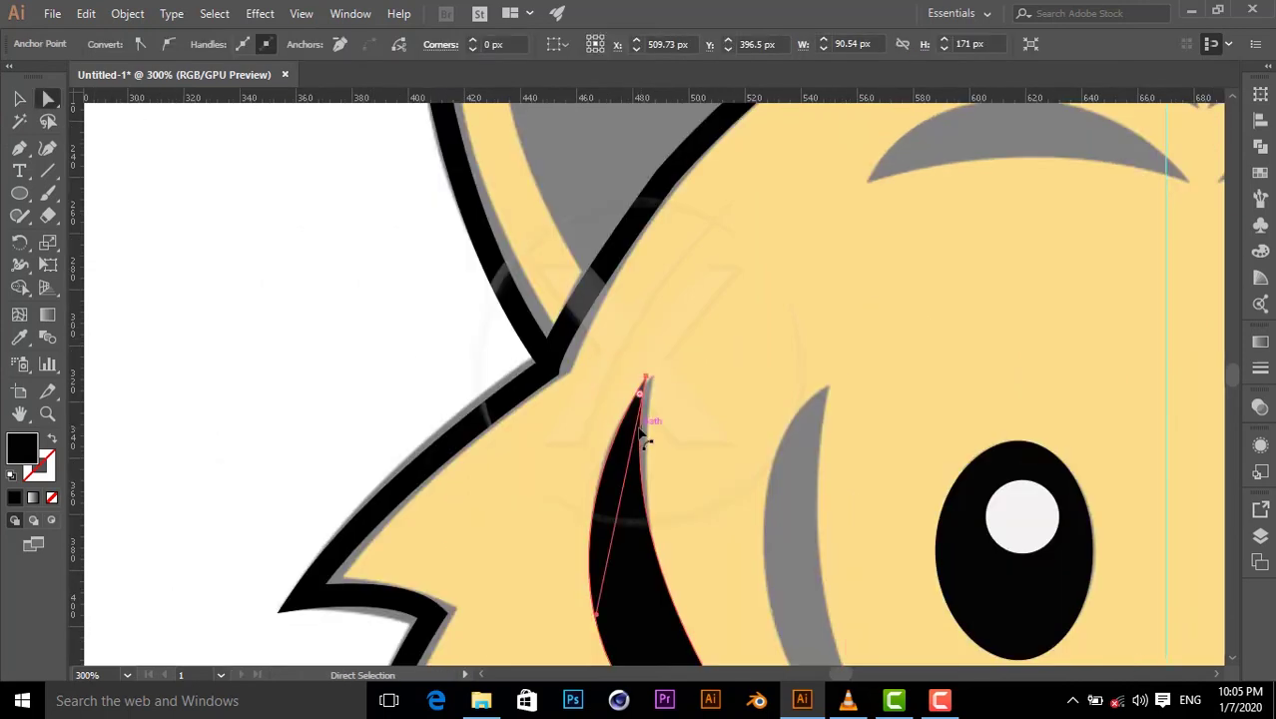
drag(649, 433, 650, 439)
scroll(659, 429, down, 5)
- Reflect a copy of the outer left cheek stripe and place it over the template's outer right cheek stripe
key(v)
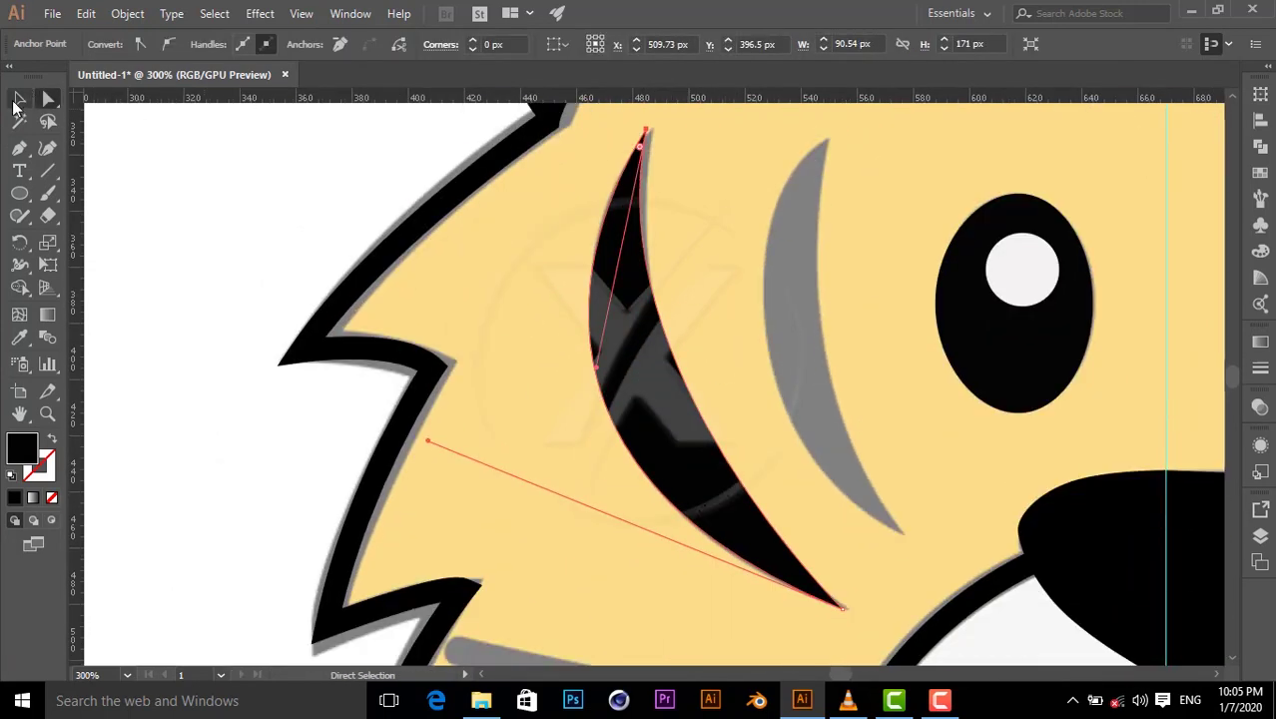
key(ctrl+1)
right_click(620, 284)
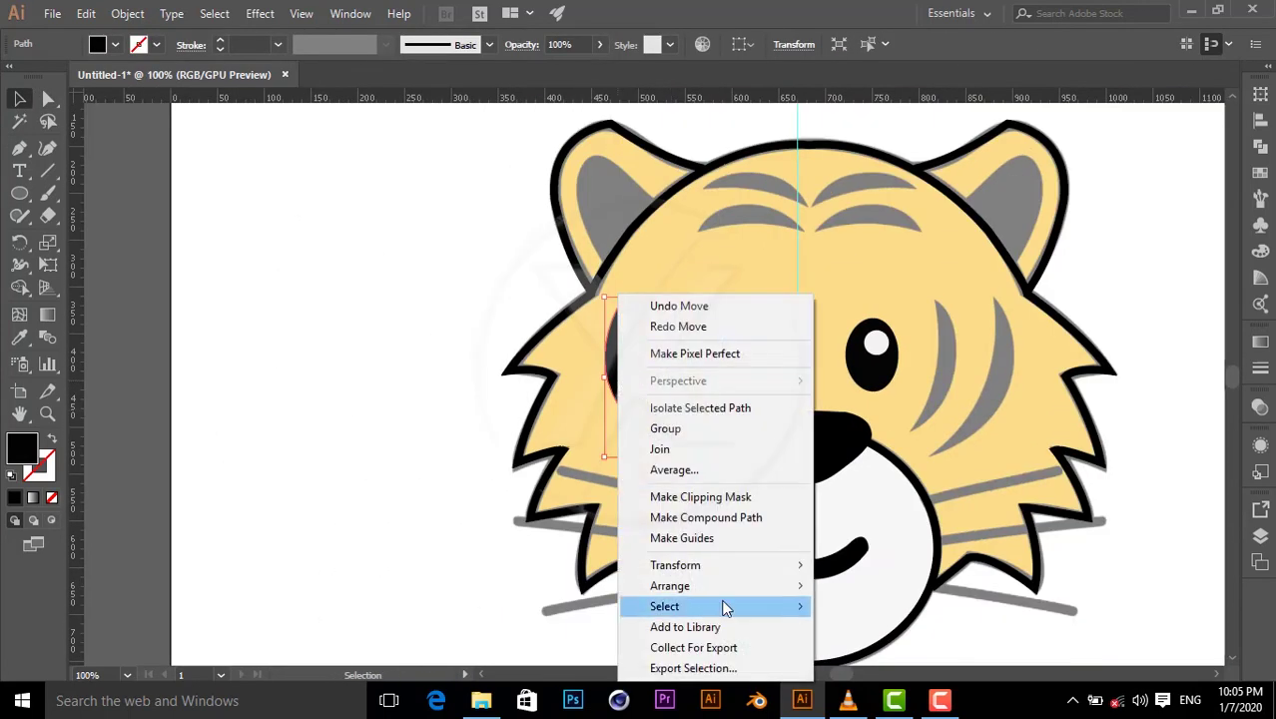
click(899, 471)
click(882, 417)
drag(646, 379, 976, 379)
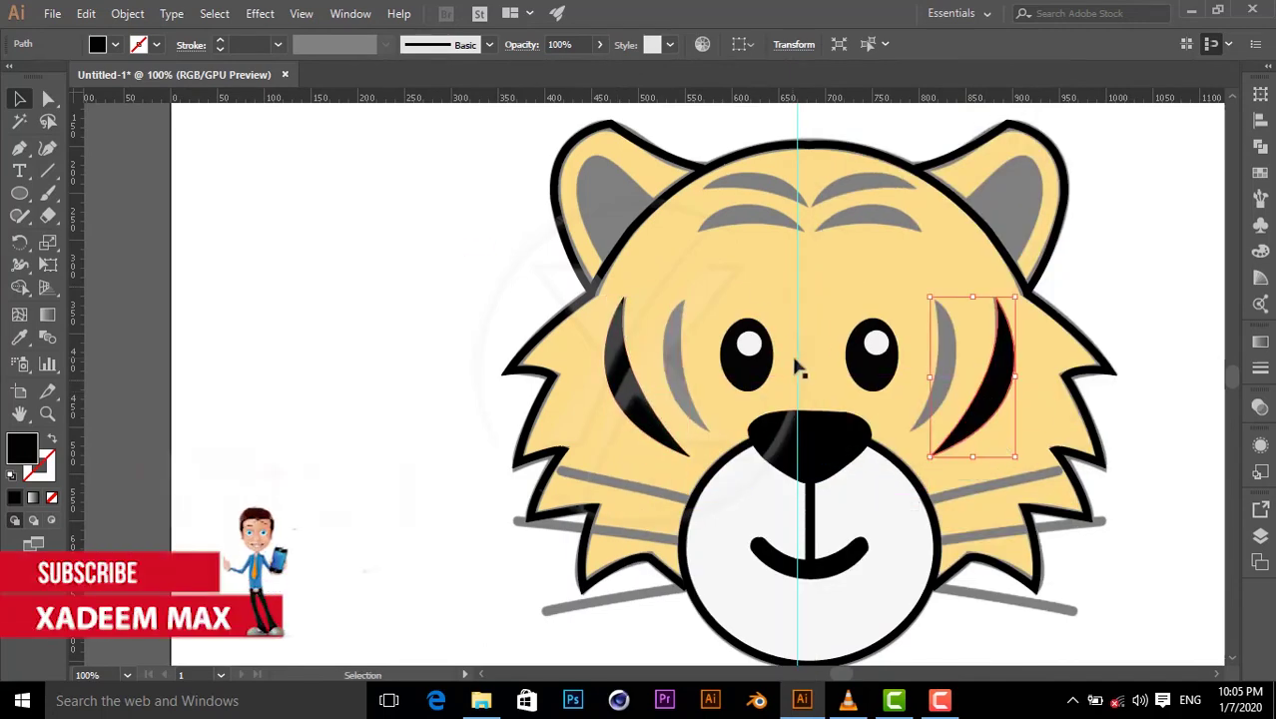
- Trace the template's inner right cheek stripe as a closed black crescent about 48 by 140 px with the Pen tool
key(ctrl+equal)
key(ctrl+equal)
click(19, 147)
click(576, 227)
drag(524, 486, 358, 599)
click(577, 227)
scroll(561, 194, up, 3)
- Reflect a copy of the inner right cheek stripe and place it over the template's inner left cheek stripe
key(v)
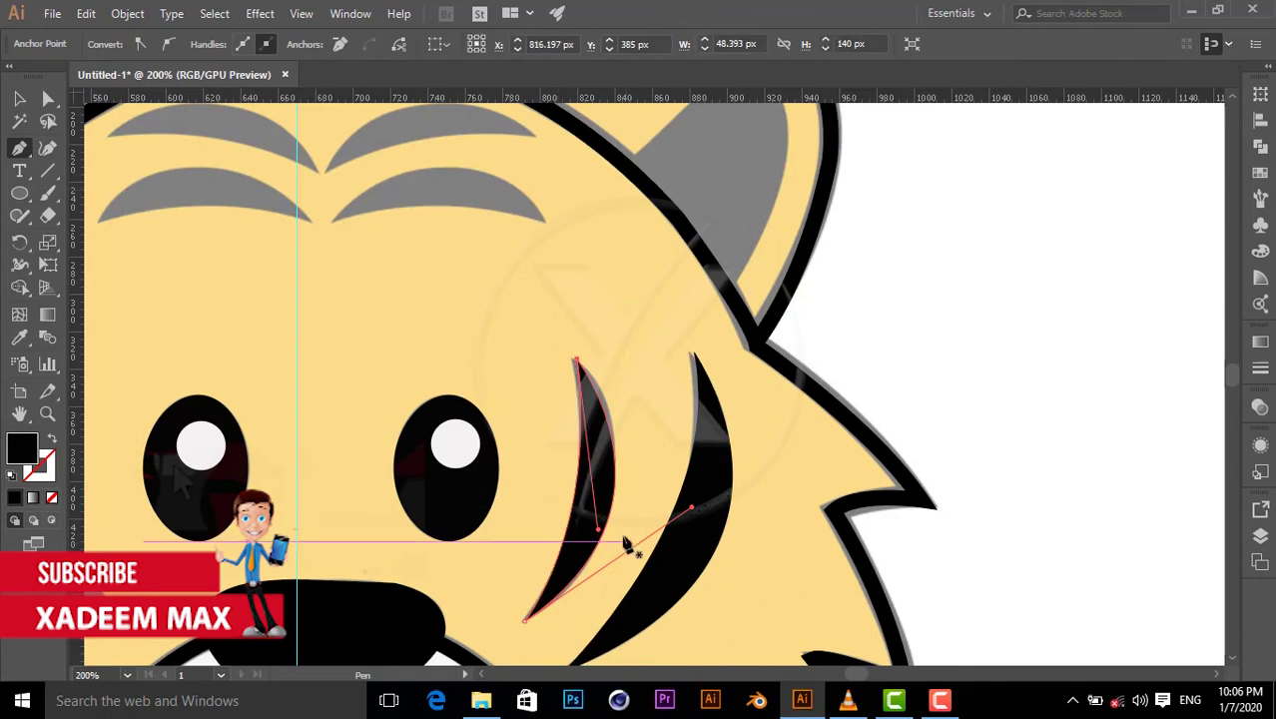
right_click(631, 457)
mouse_move(675, 339)
click(948, 404)
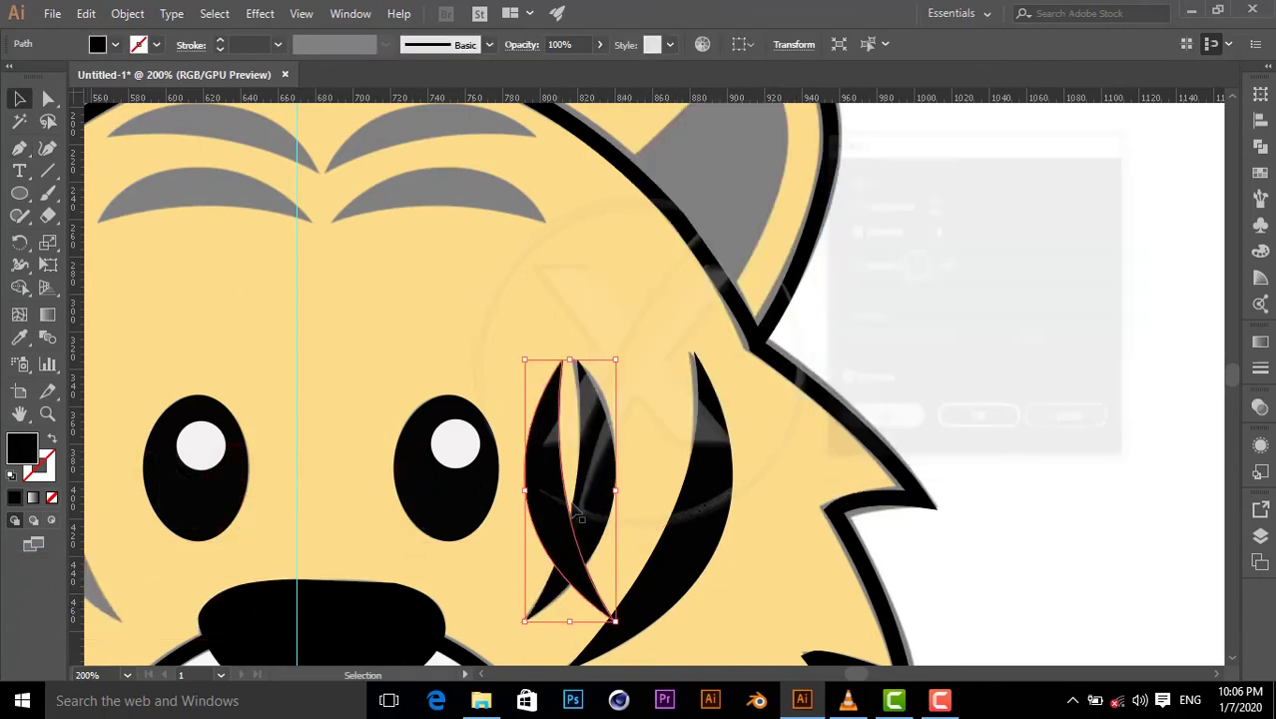
click(854, 401)
drag(574, 489, 410, 509)
drag(849, 679, 841, 679)
drag(1018, 480, 684, 460)
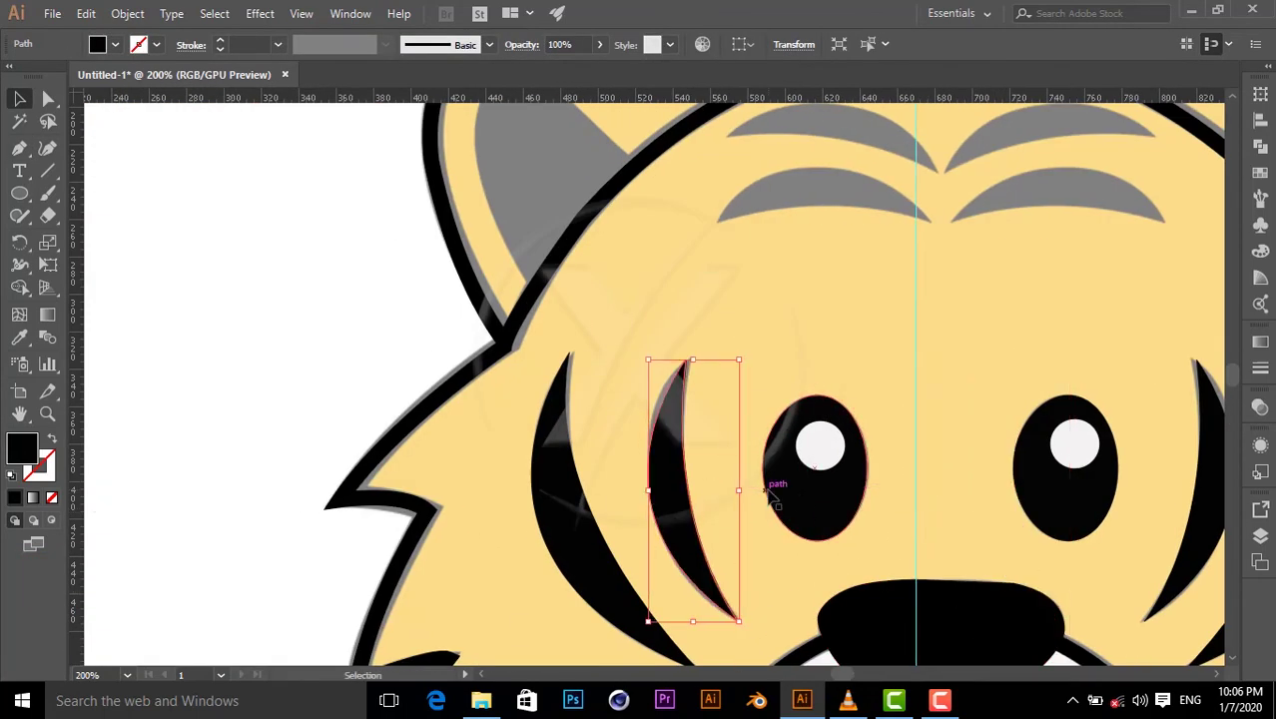
- Trace the template's lower left forehead stripe as a closed path with a black stroke and no fill
scroll(1013, 338, up, 2)
drag(1013, 338, 671, 356)
key(p)
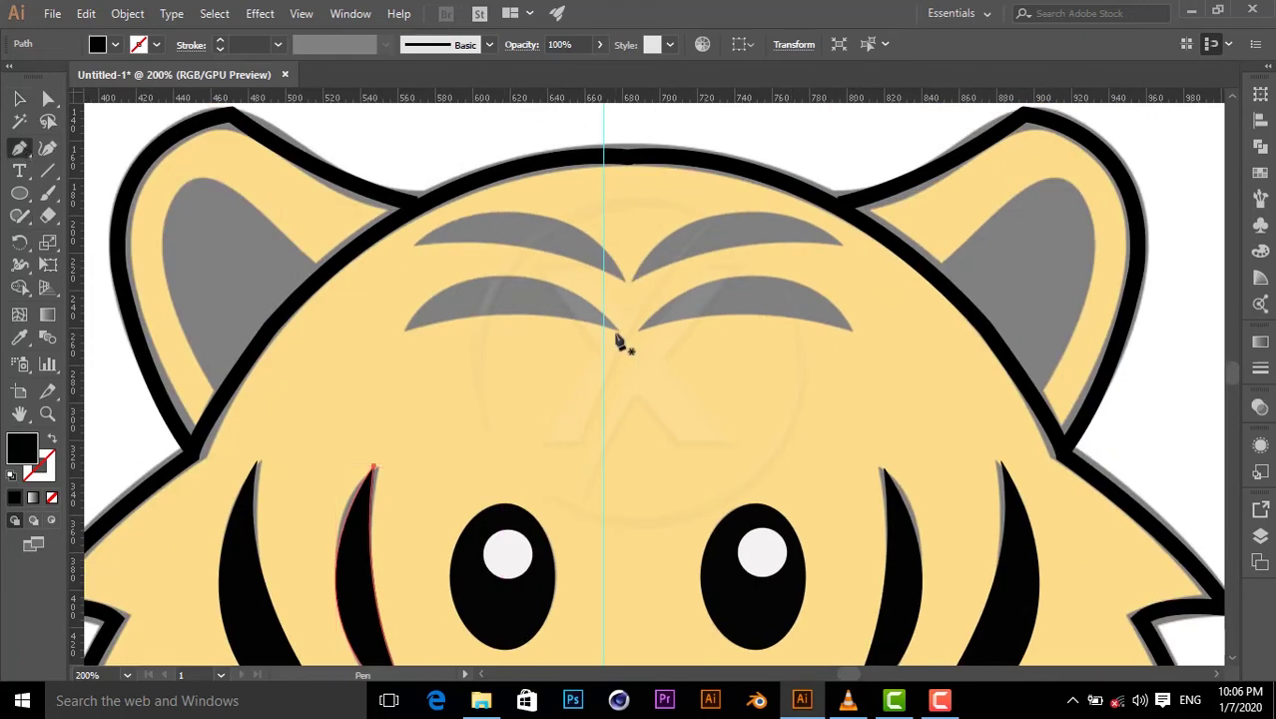
key(ctrl+shift+a)
key(shift+x)
click(619, 329)
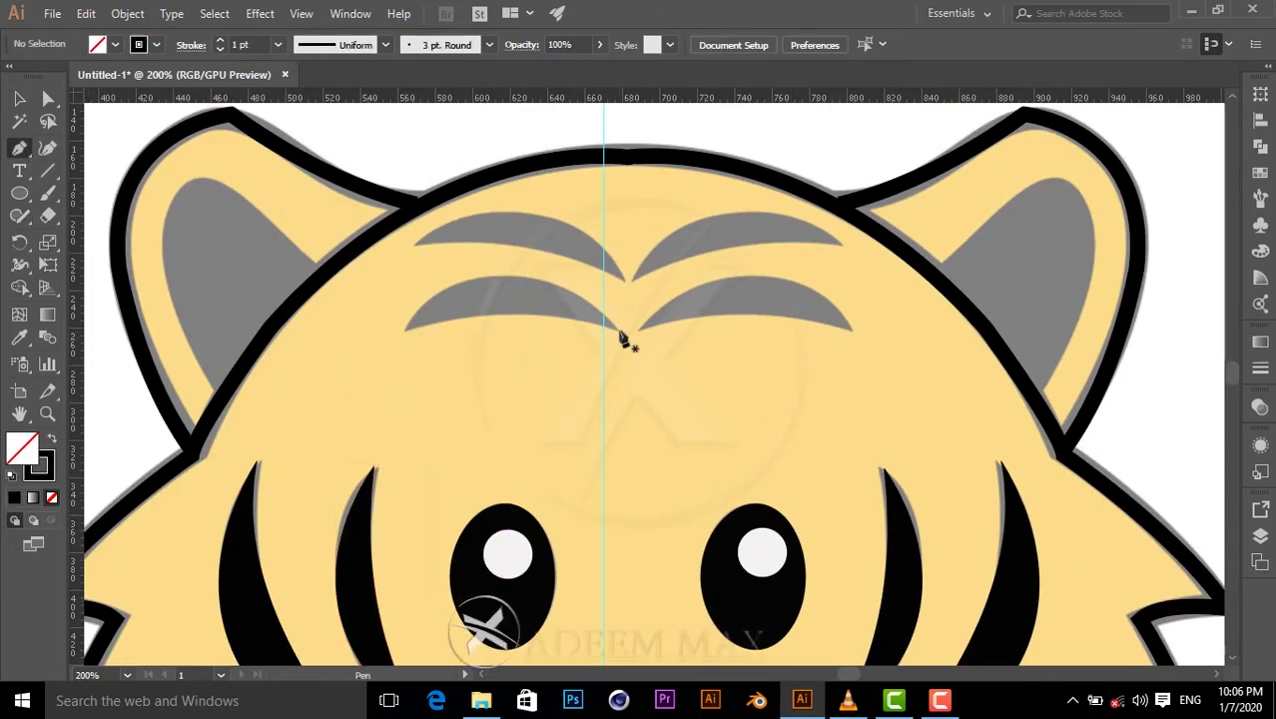
drag(526, 279, 480, 282)
click(404, 329)
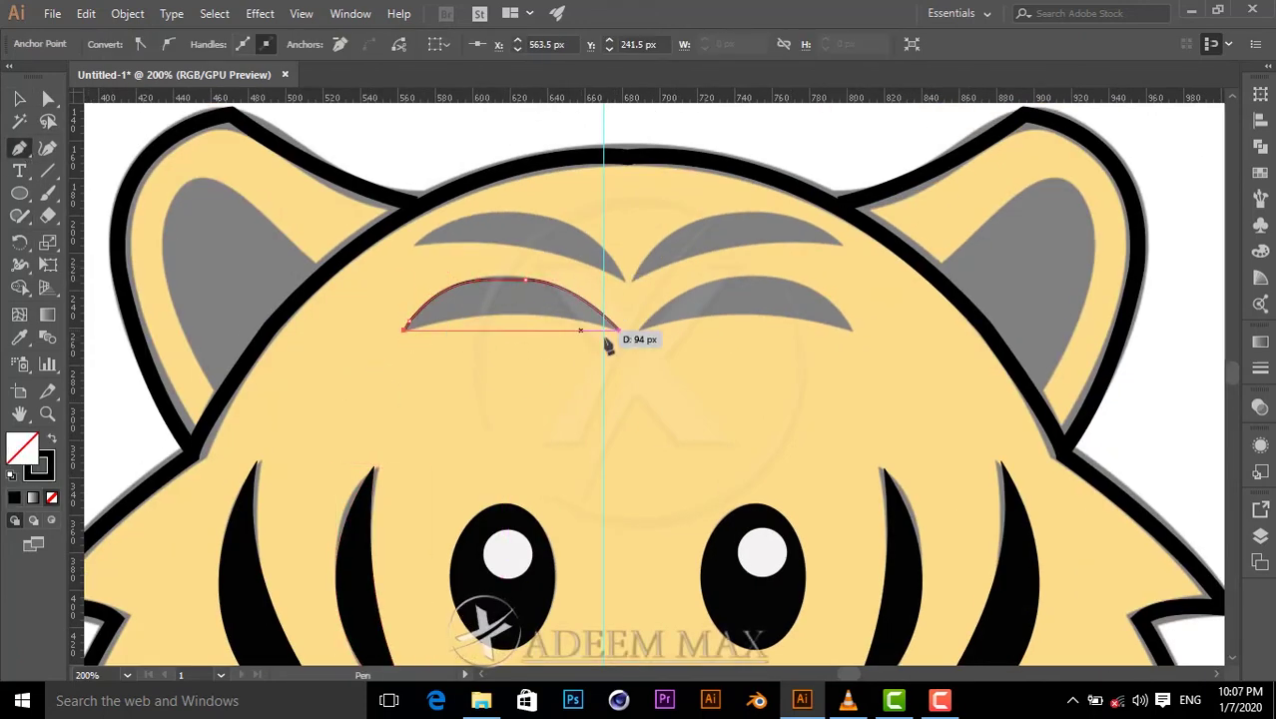
drag(618, 329, 756, 371)
- Refine the lower left forehead stripe's curve to fit the template and swap its stroke for a black fill
key(ctrl+equal)
key(a)
drag(505, 350, 495, 345)
key(shift+x)
key(v)
right_click(457, 413)
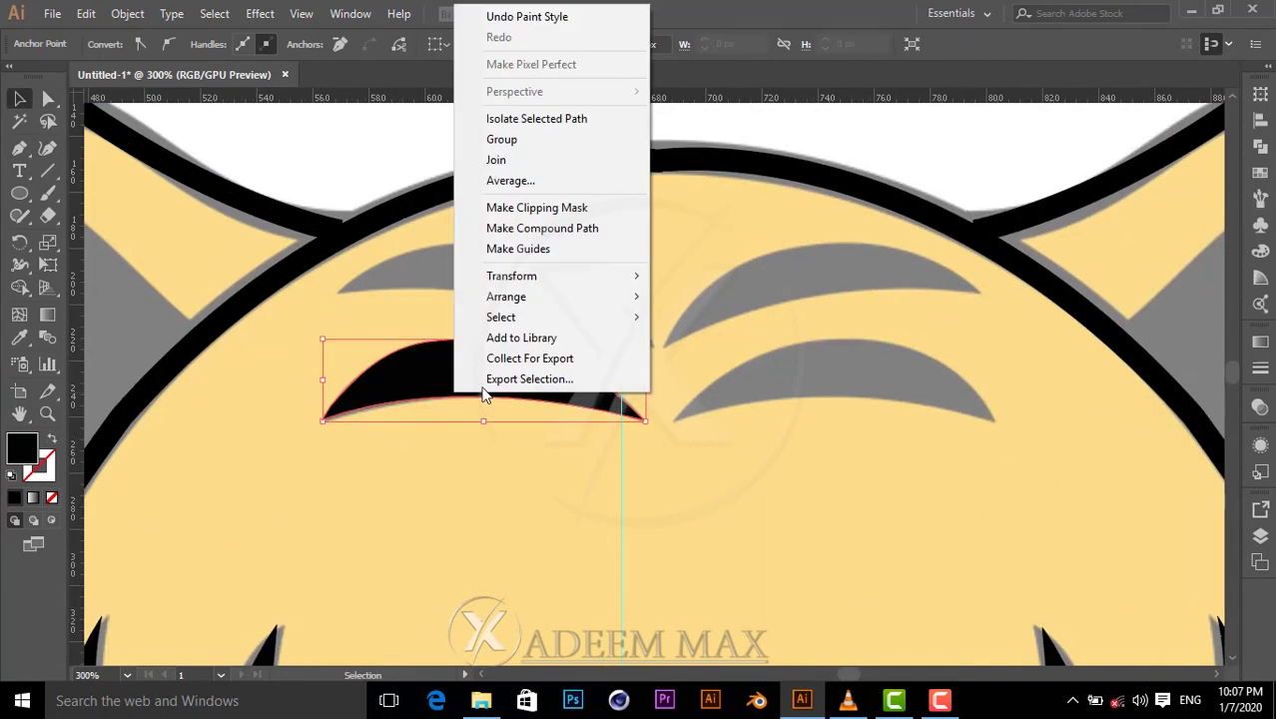
mouse_move(459, 273)
click(688, 344)
click(978, 421)
- Reflect a copy of the lower left forehead stripe and place it over the template's lower right forehead stripe
right_click(430, 295)
mouse_move(527, 565)
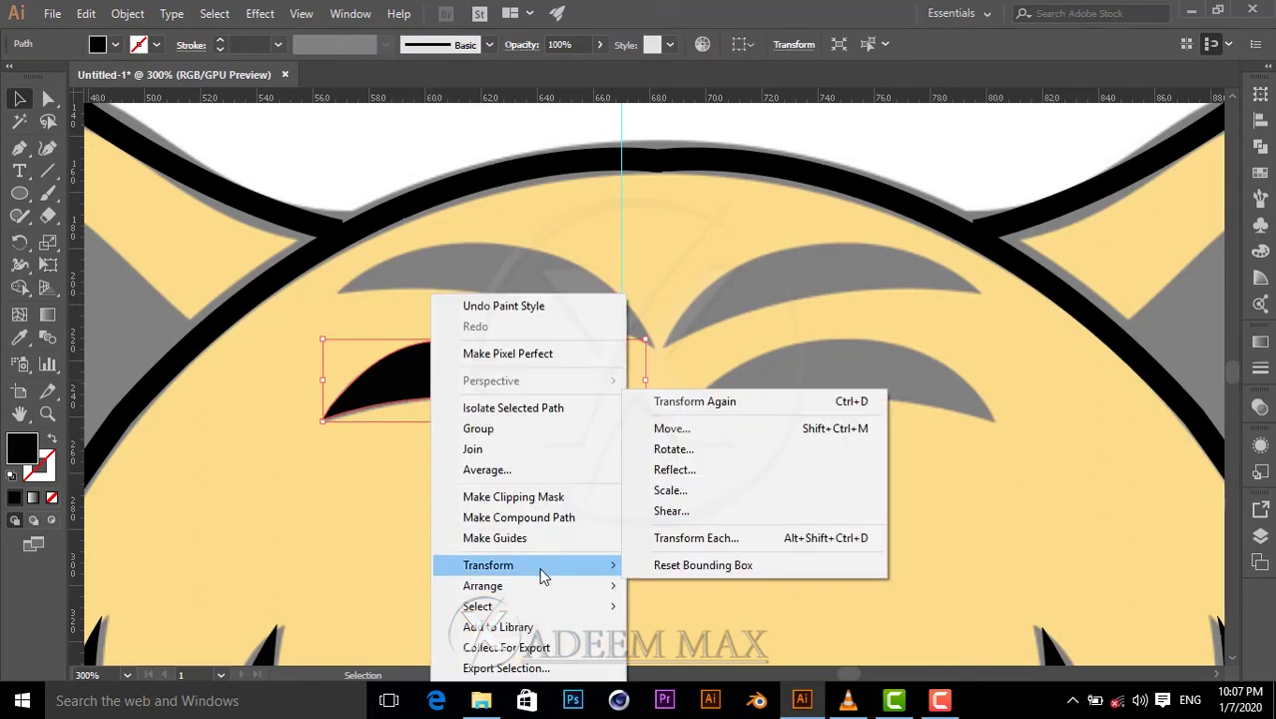
click(679, 473)
click(879, 421)
drag(539, 380, 886, 379)
- Duplicate both lower forehead stripes together onto the template's upper forehead stripes and deselect them
shift+click(494, 374)
right_click(493, 370)
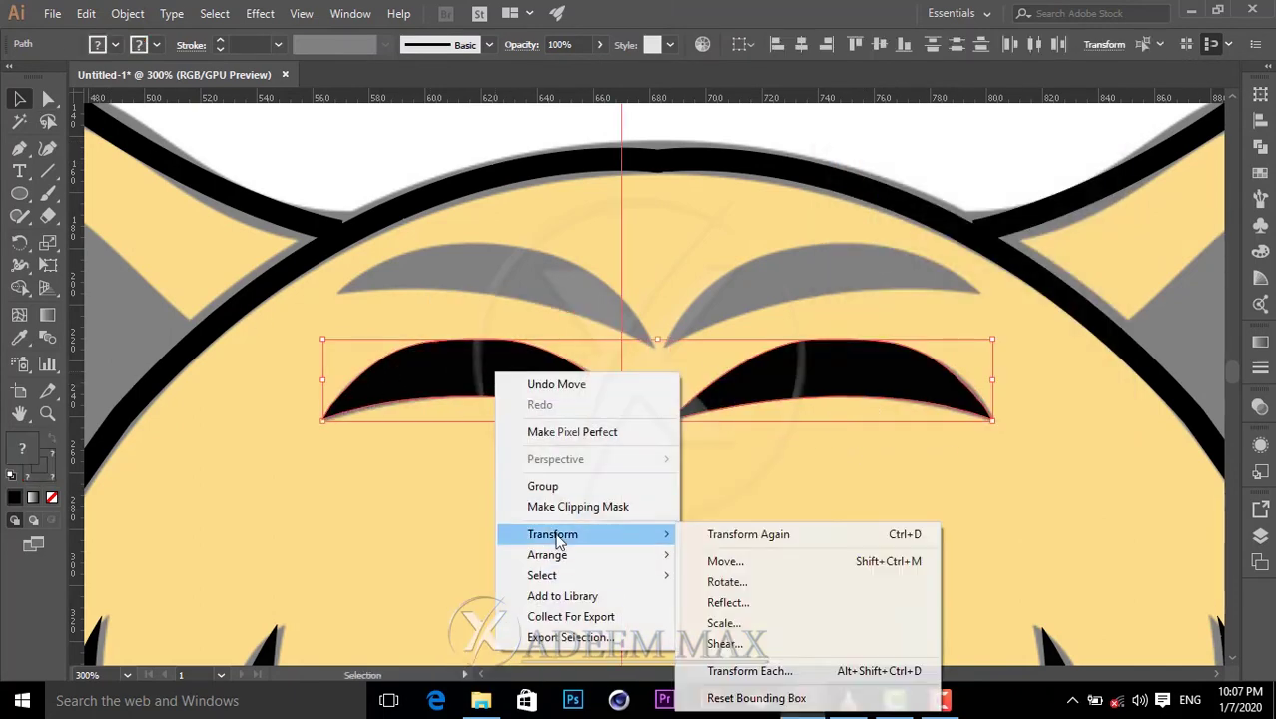
click(781, 397)
drag(781, 397, 778, 296)
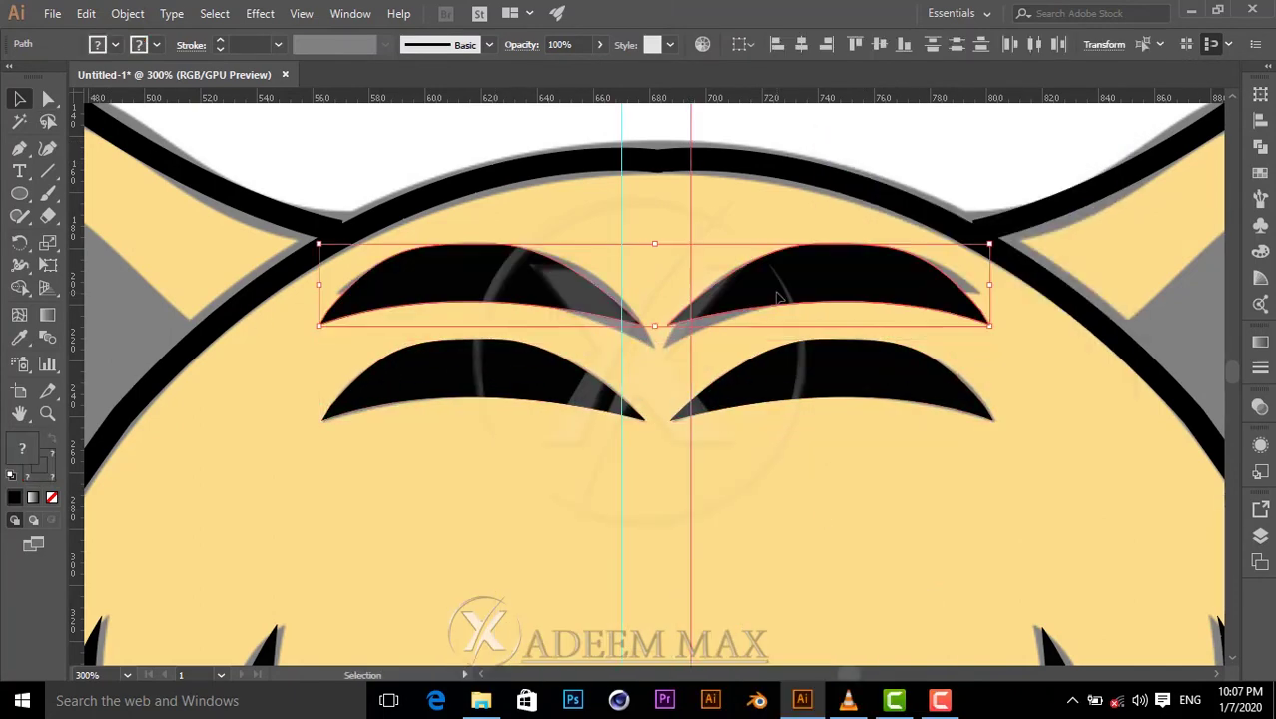
click(799, 474)
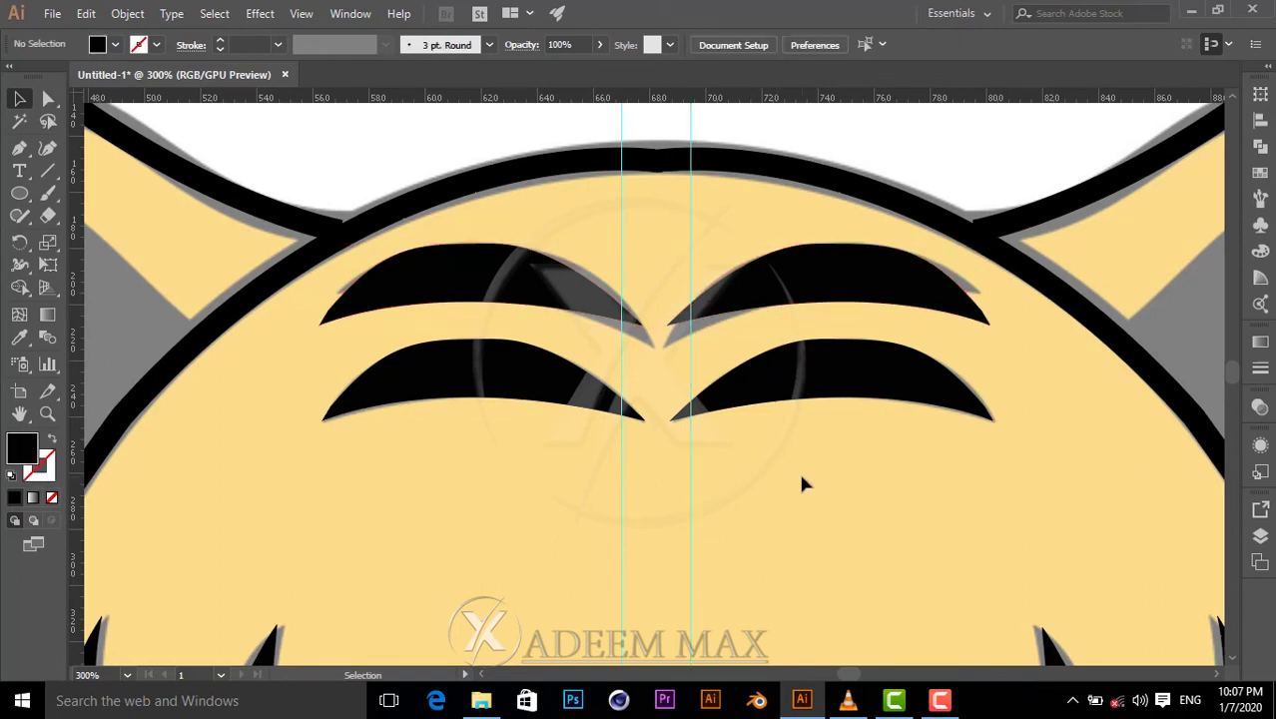
- Trace the template's right inner ear as a closed, black-filled shape with the Pen tool
scroll(798, 469, down, 5)
scroll(804, 466, up, 4)
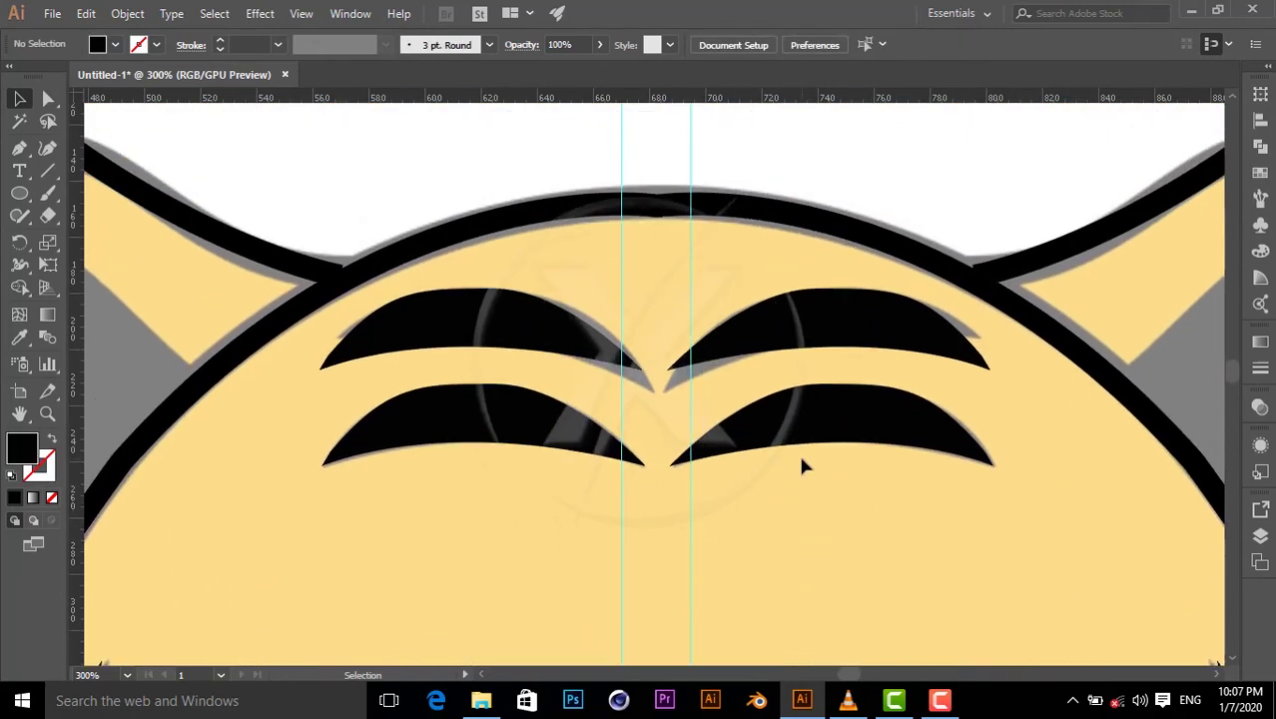
scroll(1216, 672, right, 5)
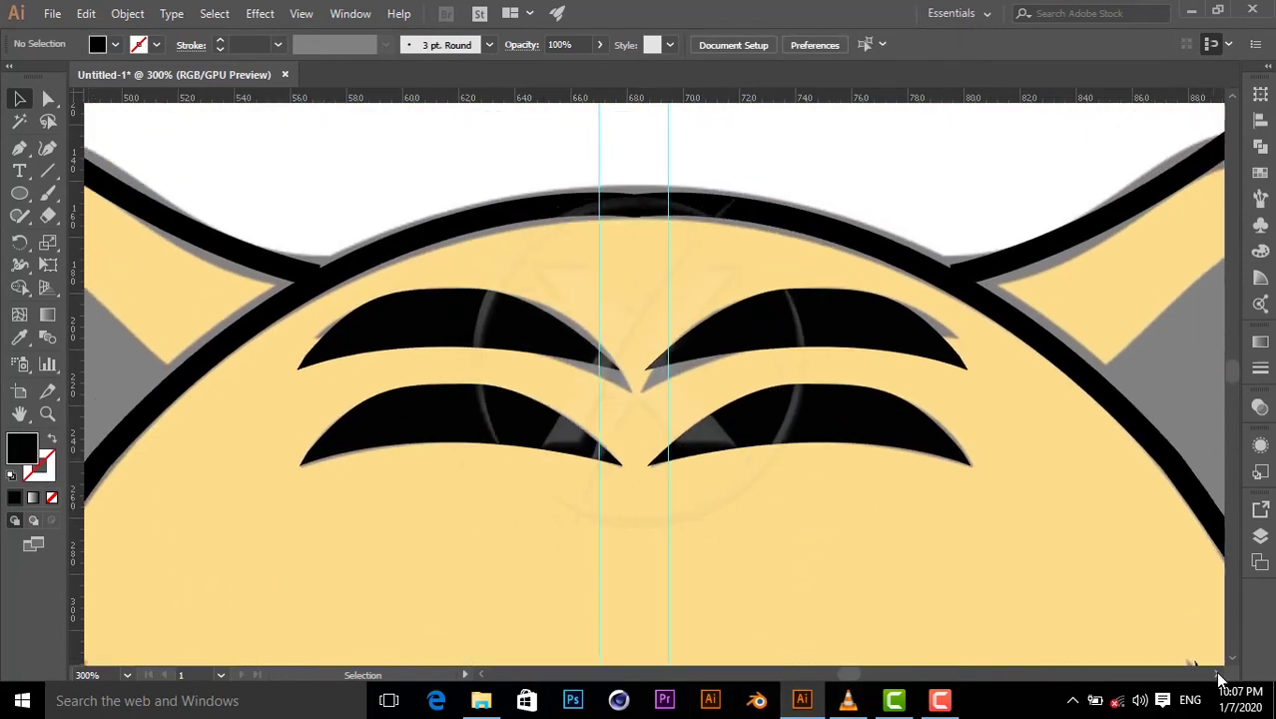
scroll(1218, 679, right, 2)
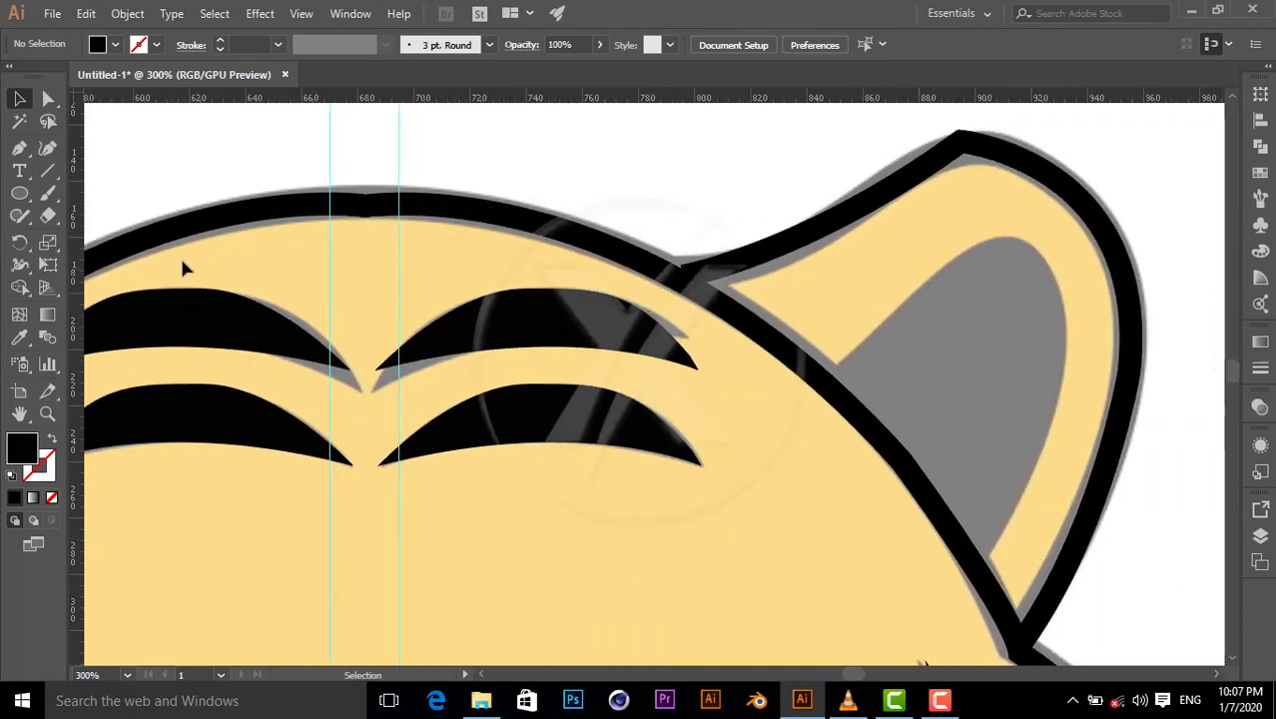
click(19, 147)
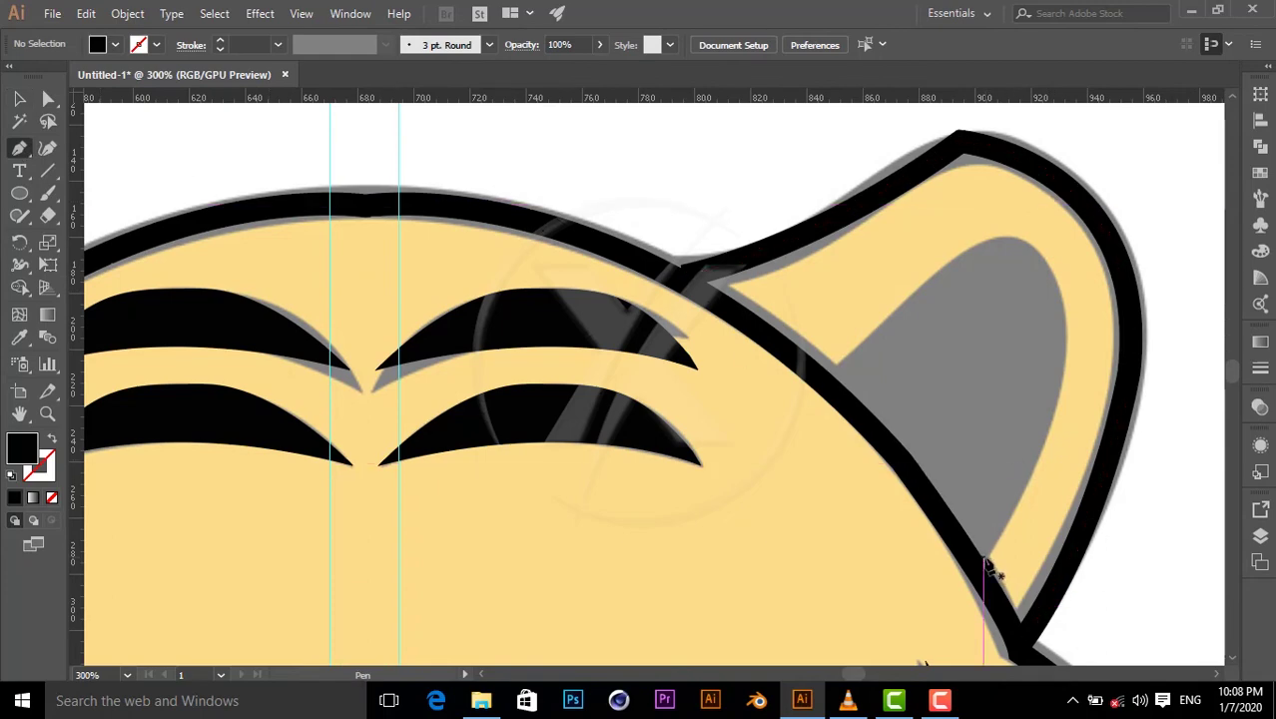
click(985, 557)
drag(1056, 283, 1008, 197)
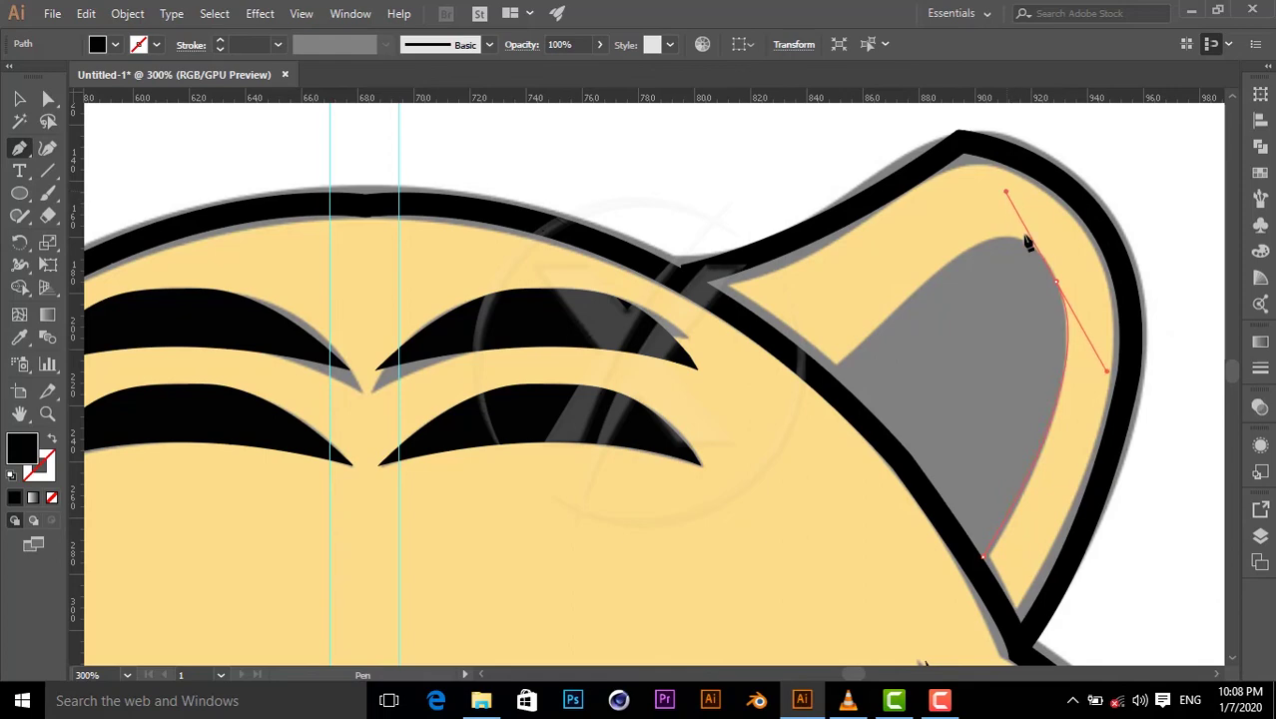
drag(1056, 283, 1059, 287)
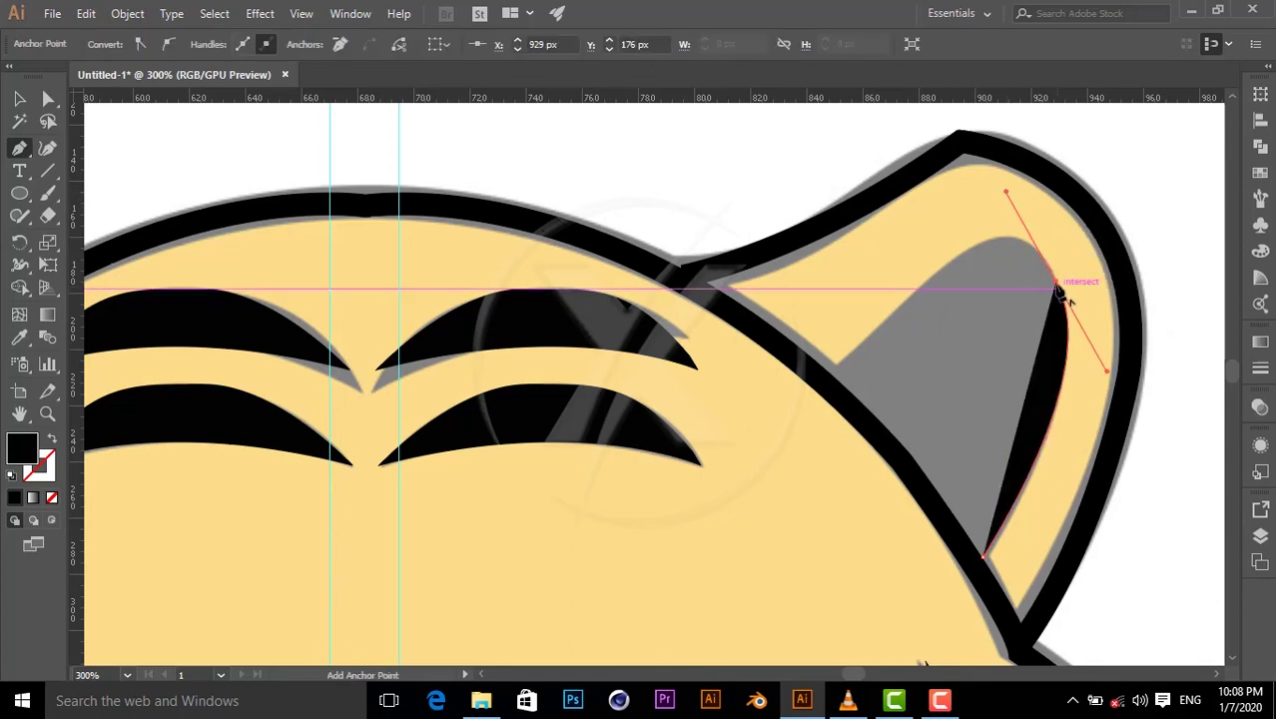
drag(1011, 238, 985, 243)
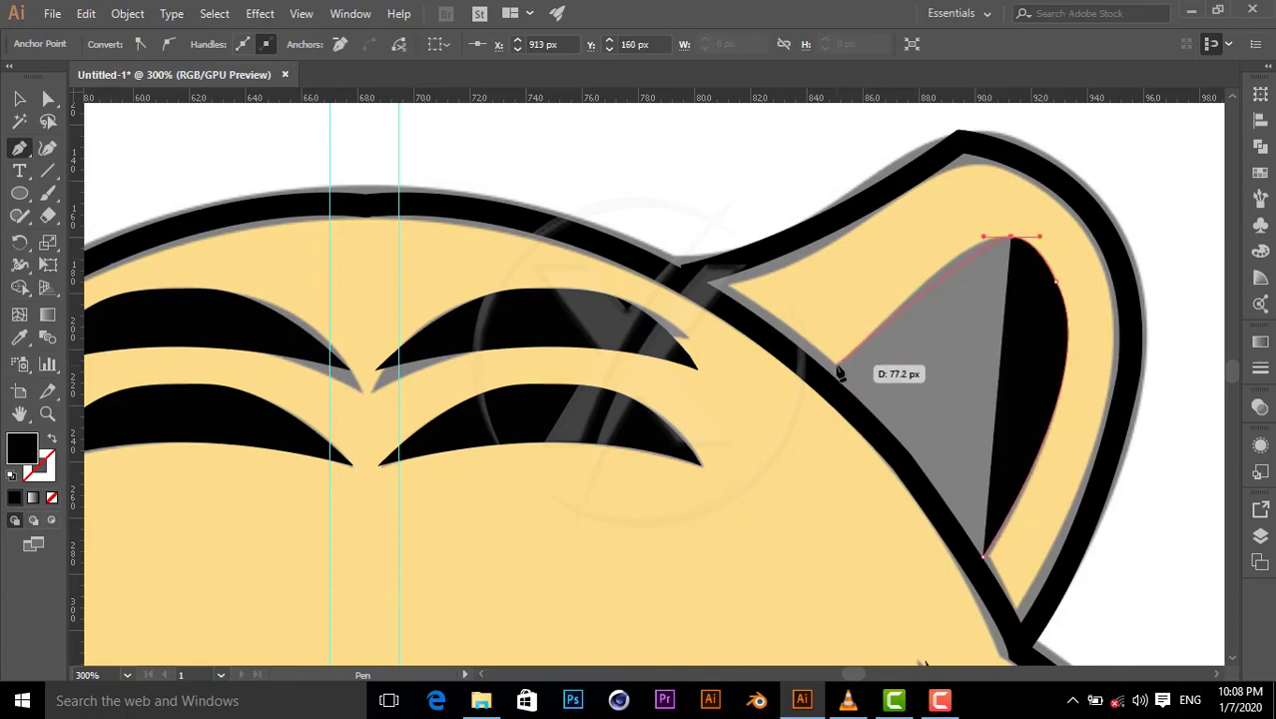
drag(830, 371, 768, 449)
click(830, 372)
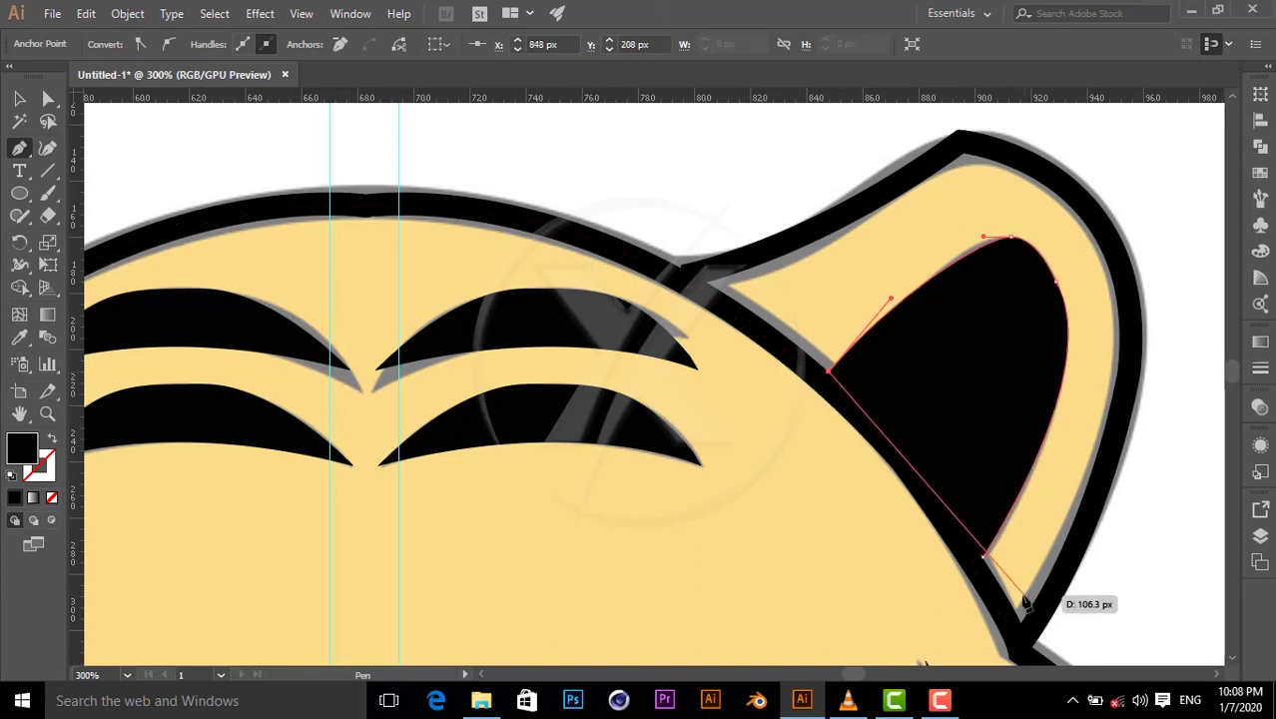
click(986, 555)
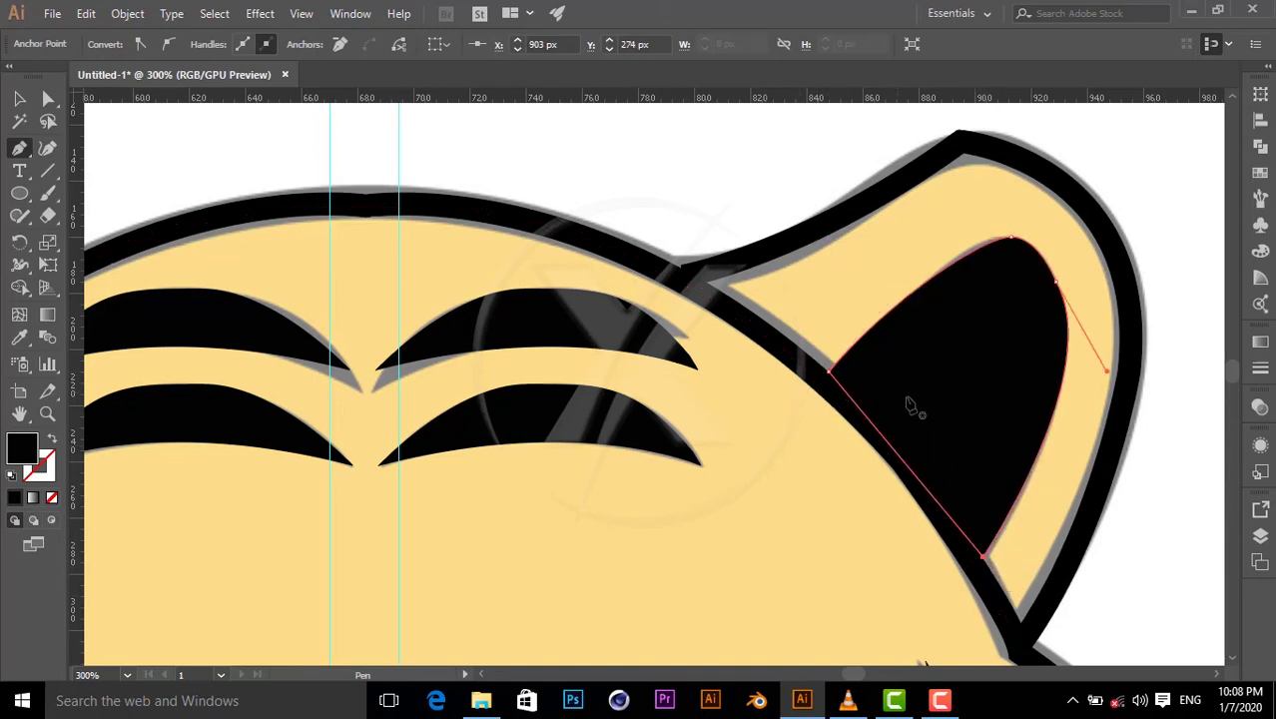
key(v)
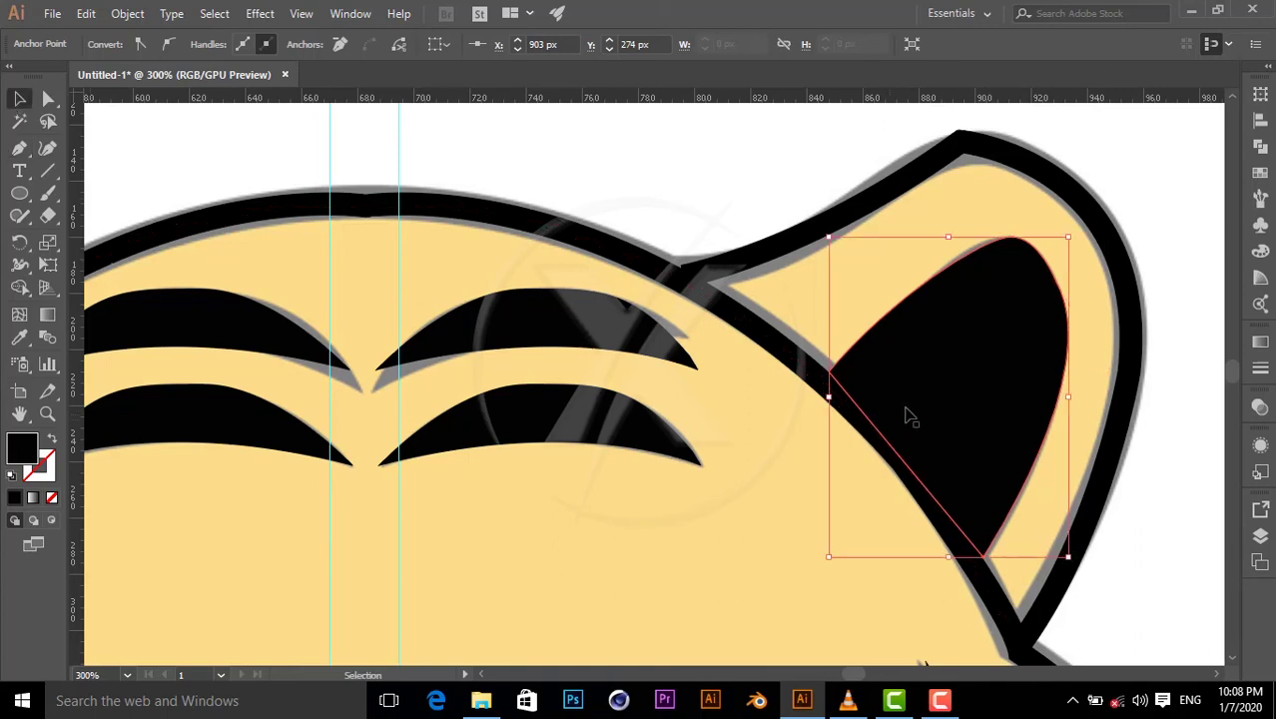
right_click(951, 411)
mouse_move(1010, 278)
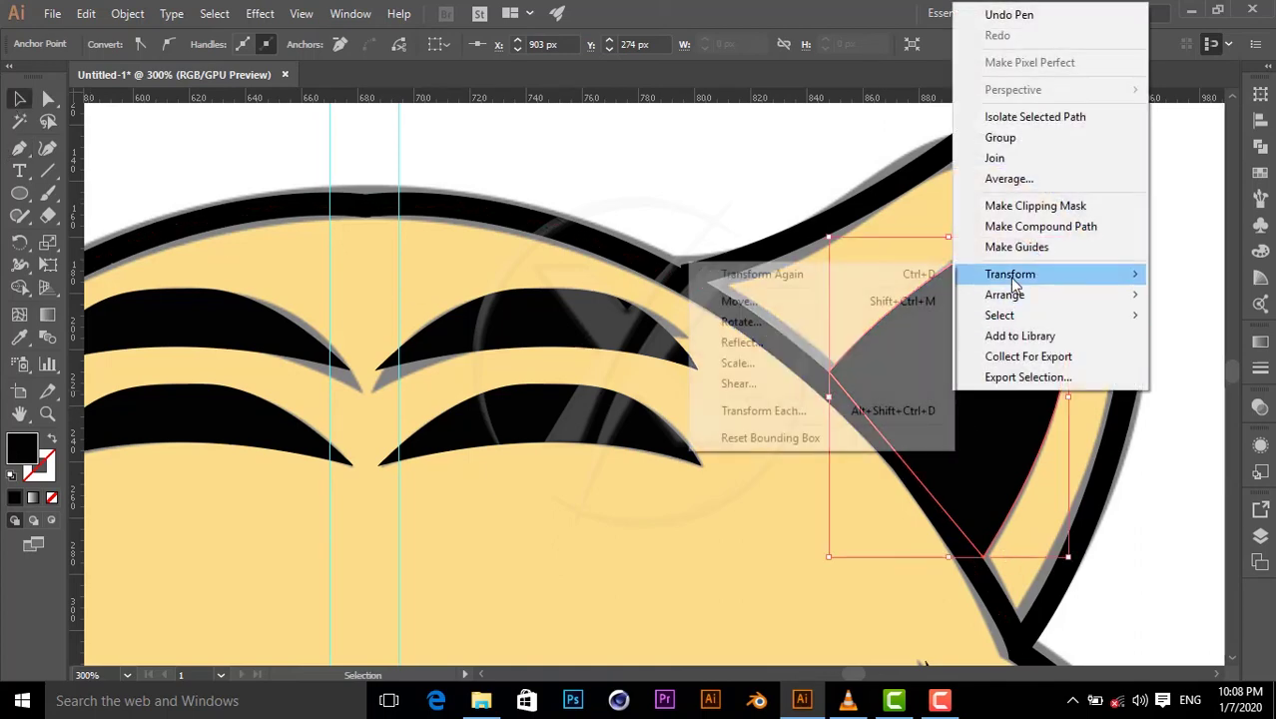
click(751, 342)
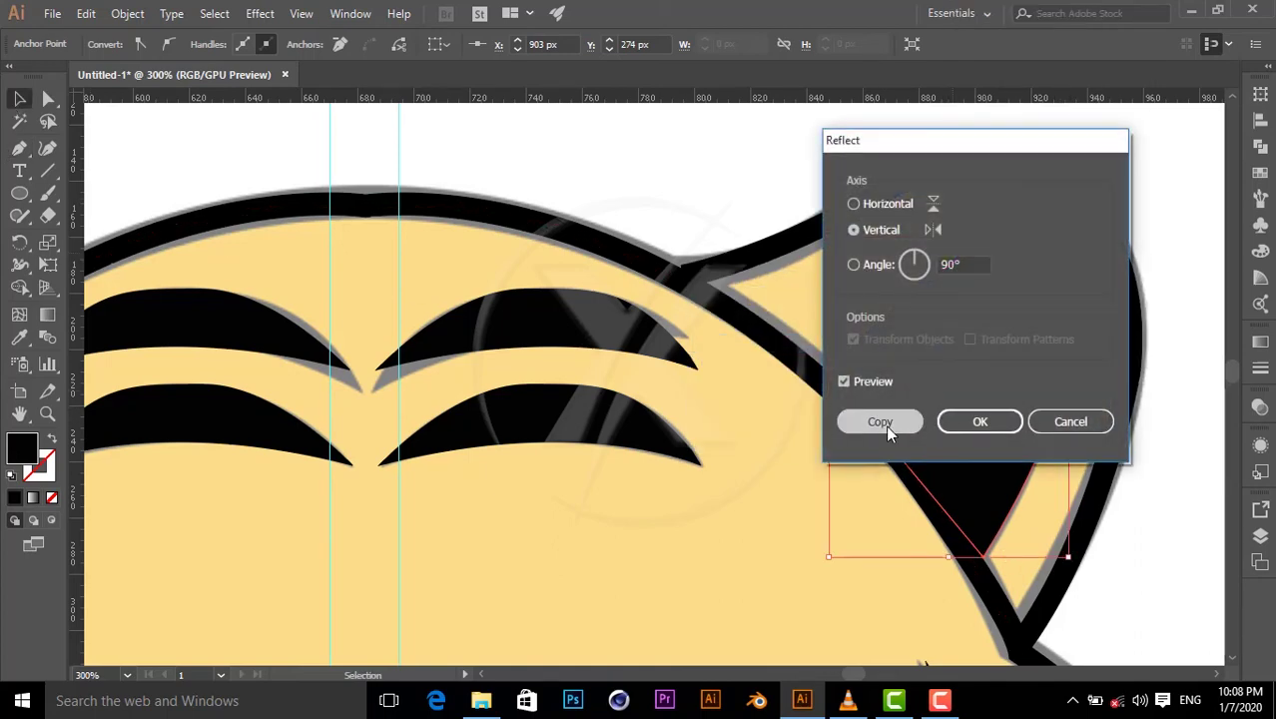
click(878, 421)
drag(978, 405, 621, 431)
key(a)
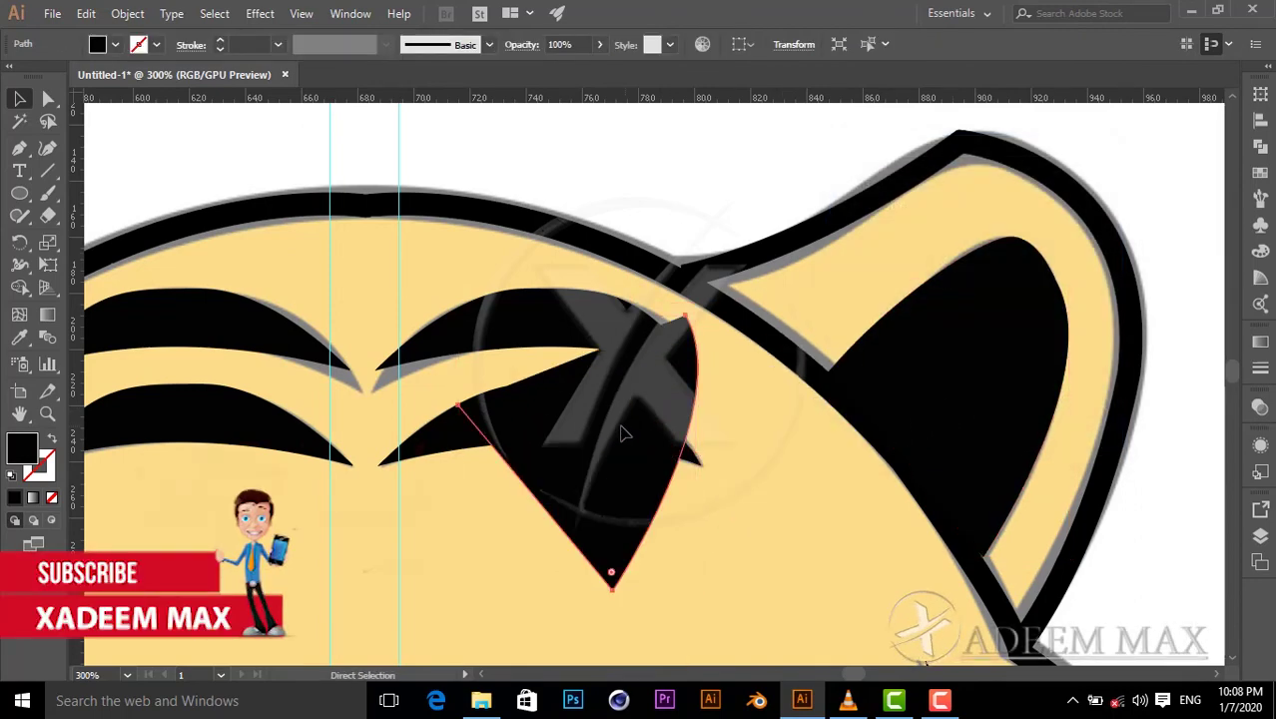
key(ctrl+z)
key(ctrl+z)
- Reflect a copy of the right inner ear across the vertical axis and place it over the template's left inner ear
key(v)
right_click(950, 399)
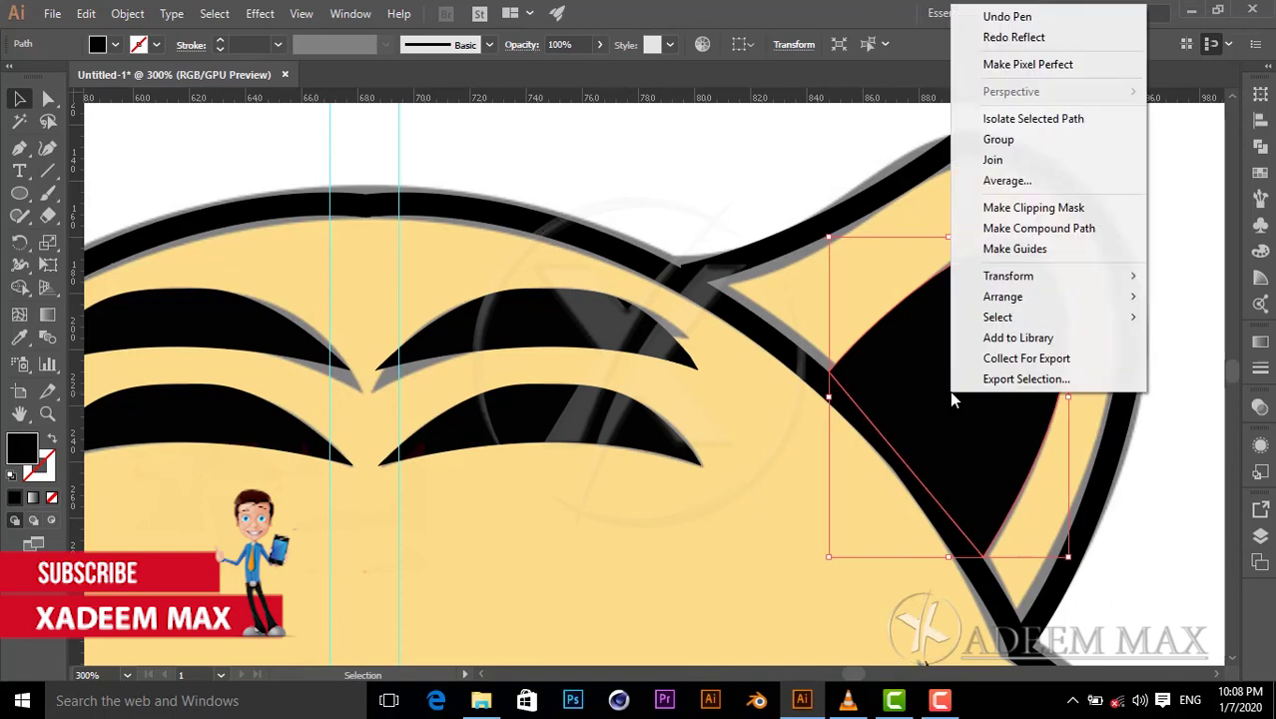
mouse_move(1013, 275)
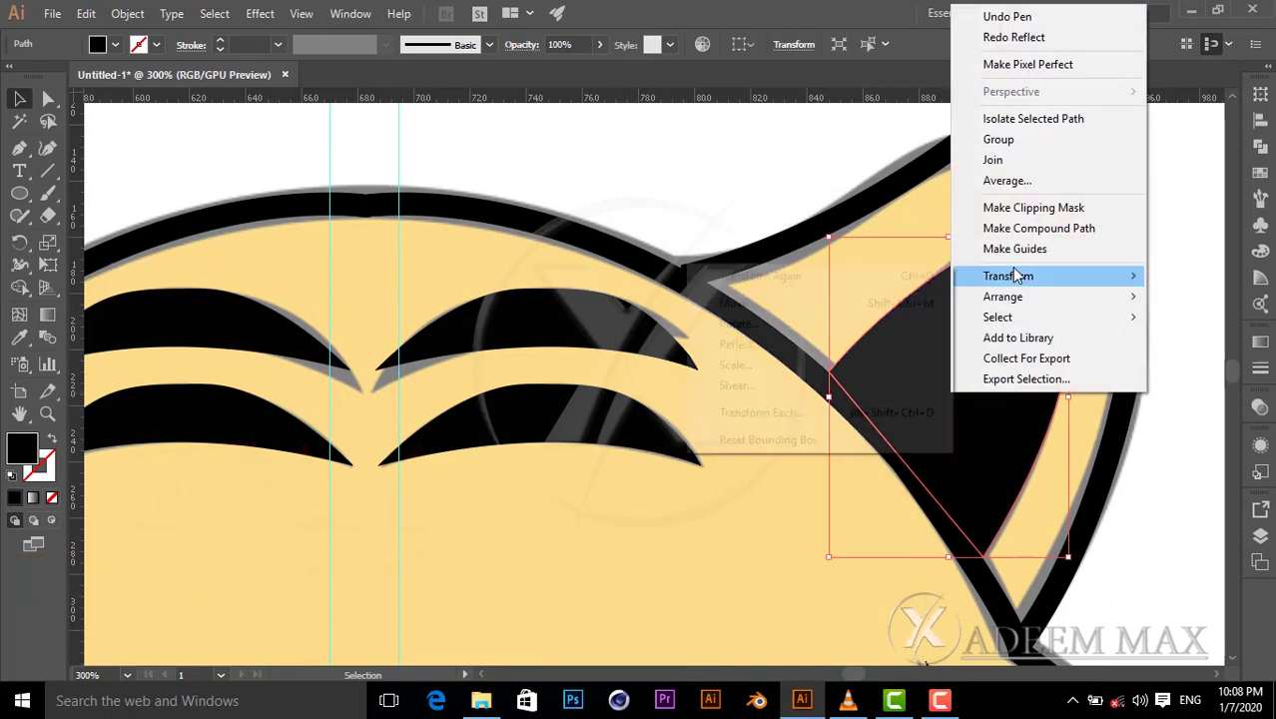
click(783, 344)
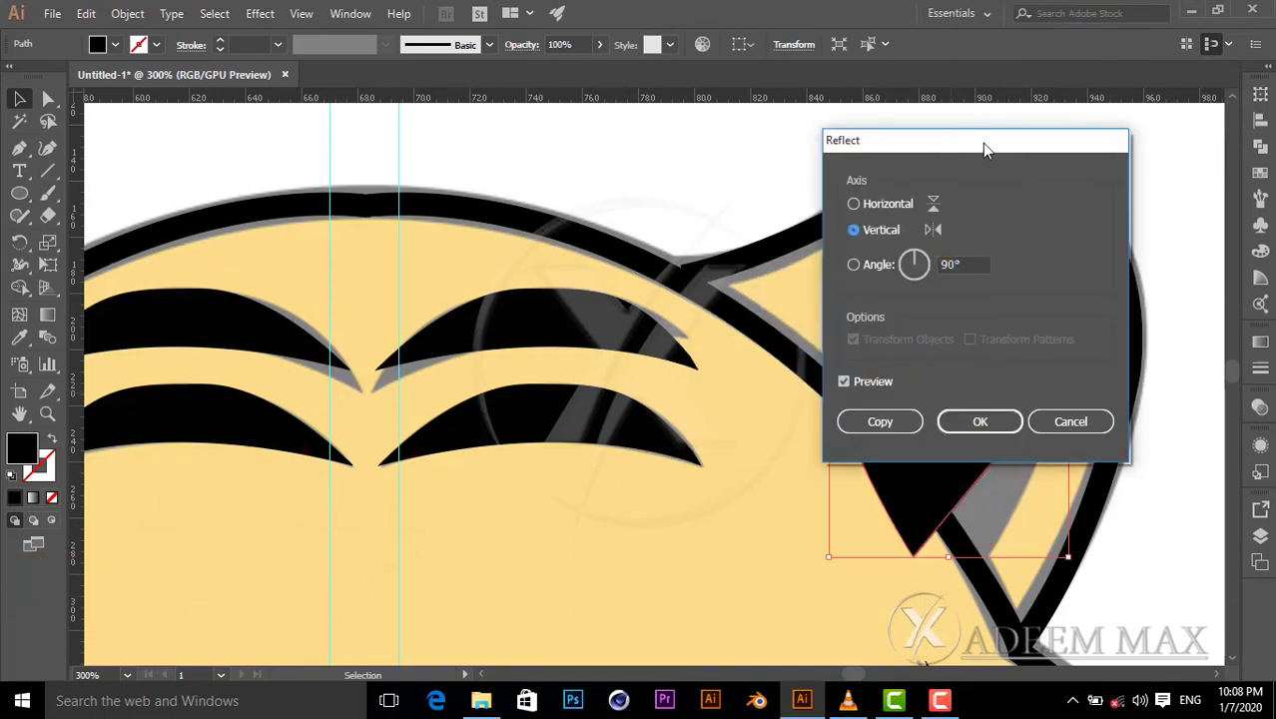
drag(982, 143, 609, 186)
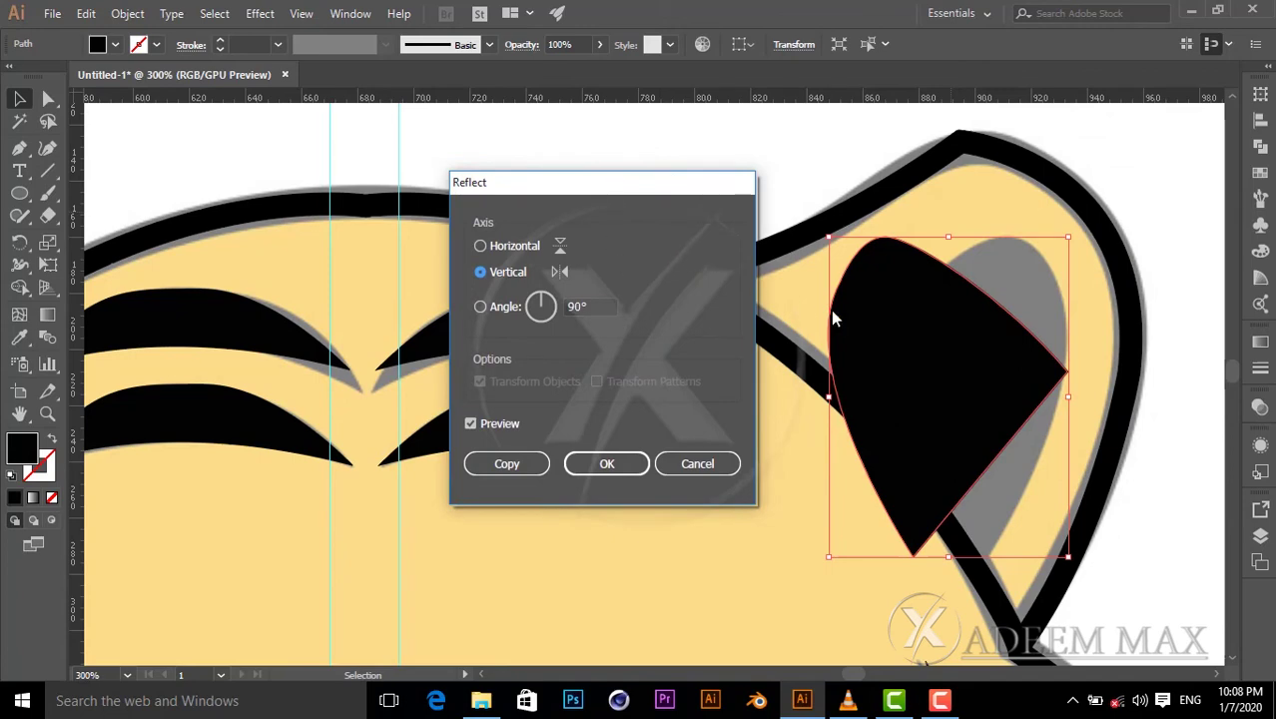
click(509, 465)
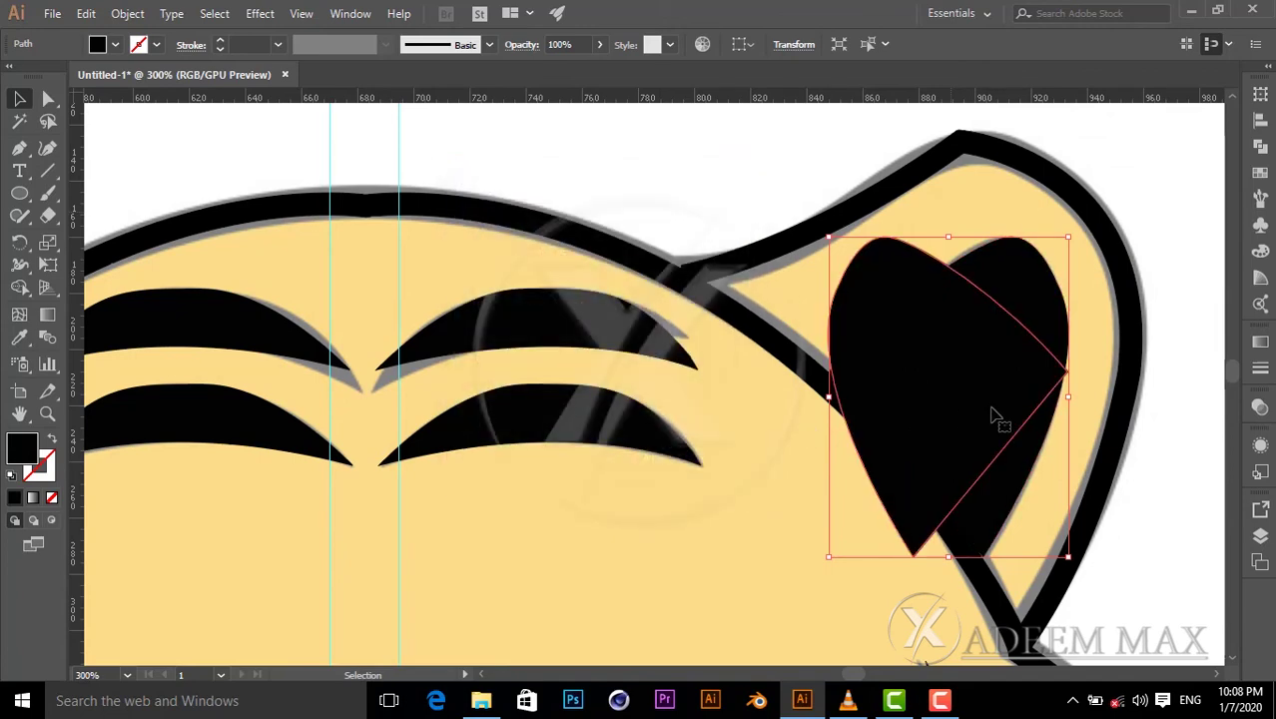
drag(995, 415, 475, 413)
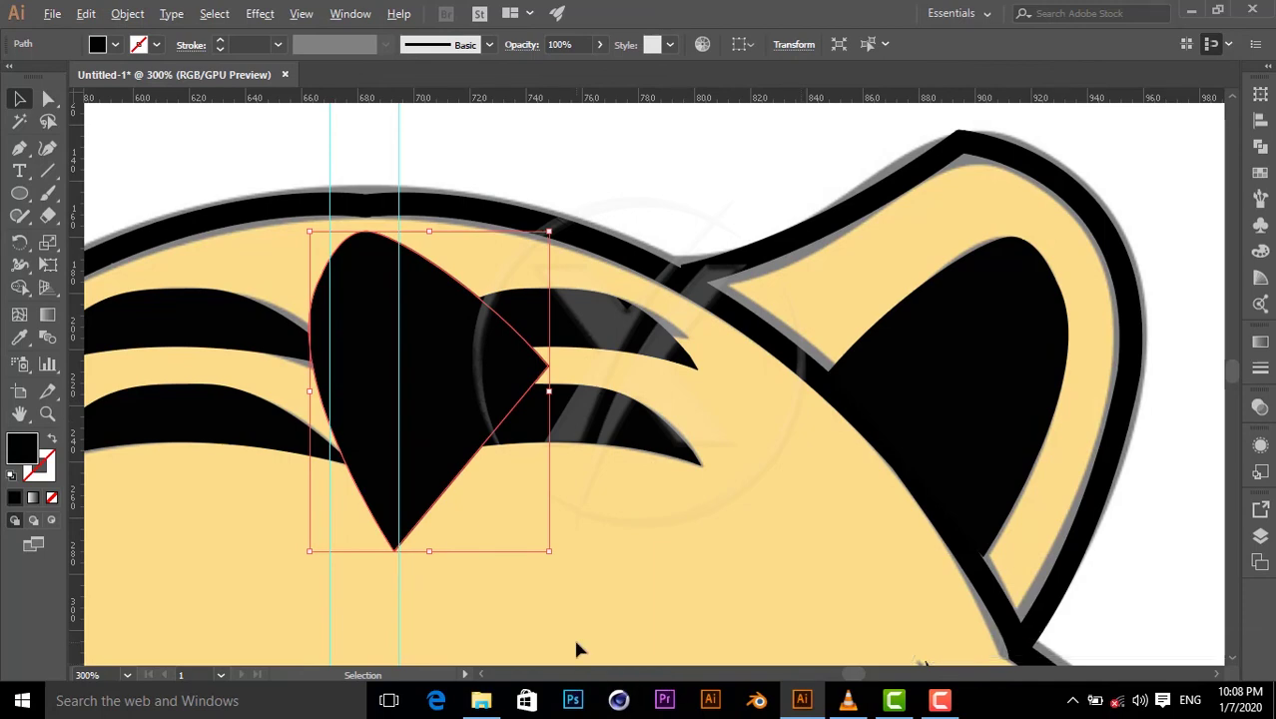
key(a)
key(ctrl+minus)
key(v)
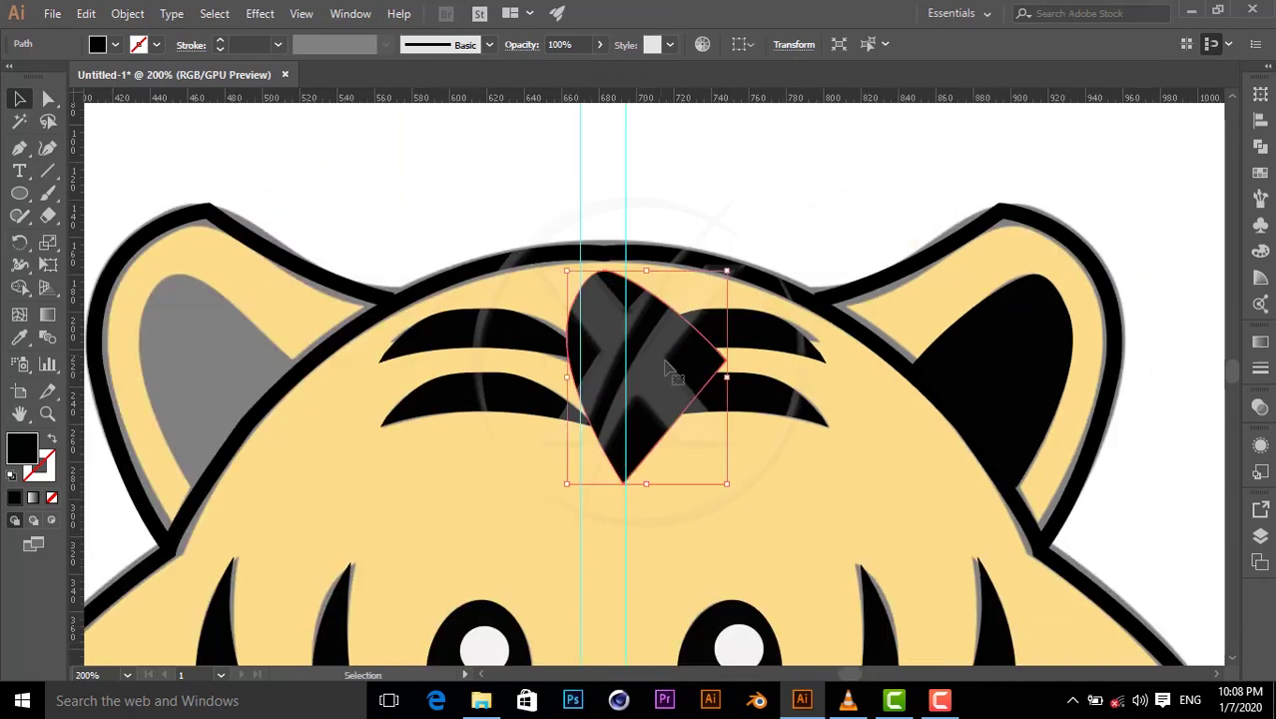
drag(694, 371, 239, 377)
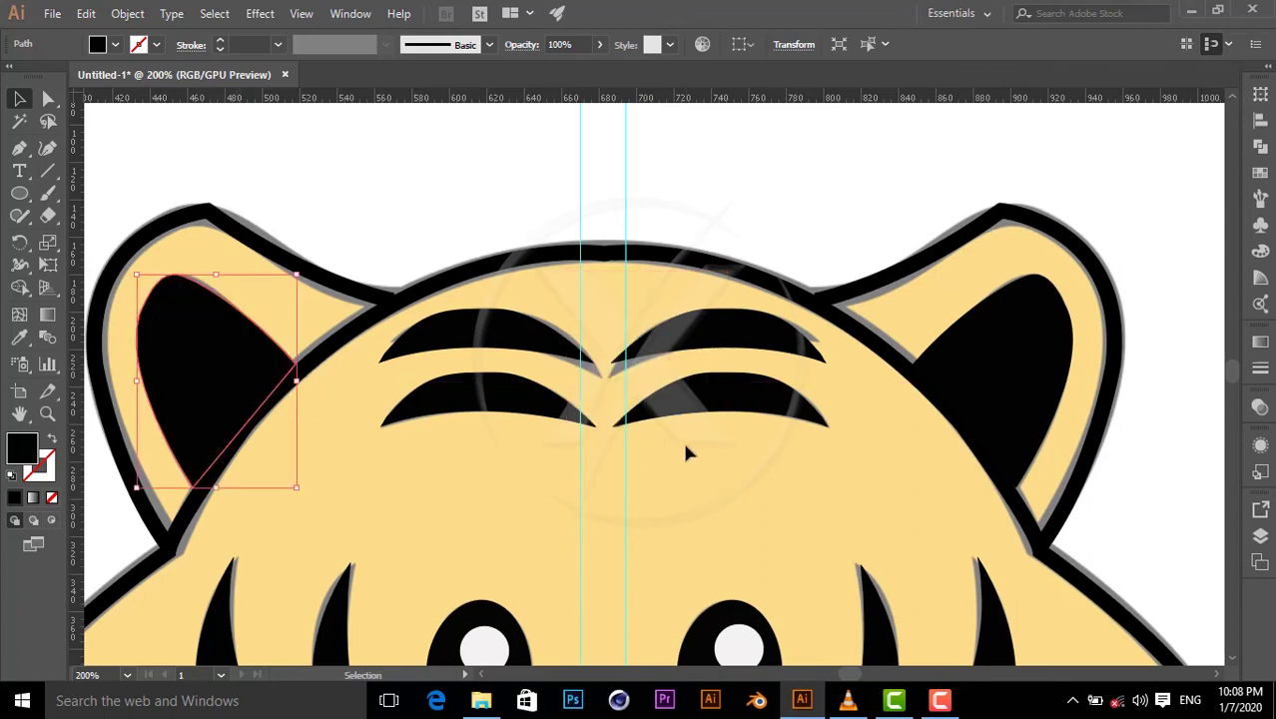
- Hide the tiger template layer and clear the selection to review the traced line art of the whole face
key(ctrl+minus)
key(ctrl+minus)
key(ctrl+minus)
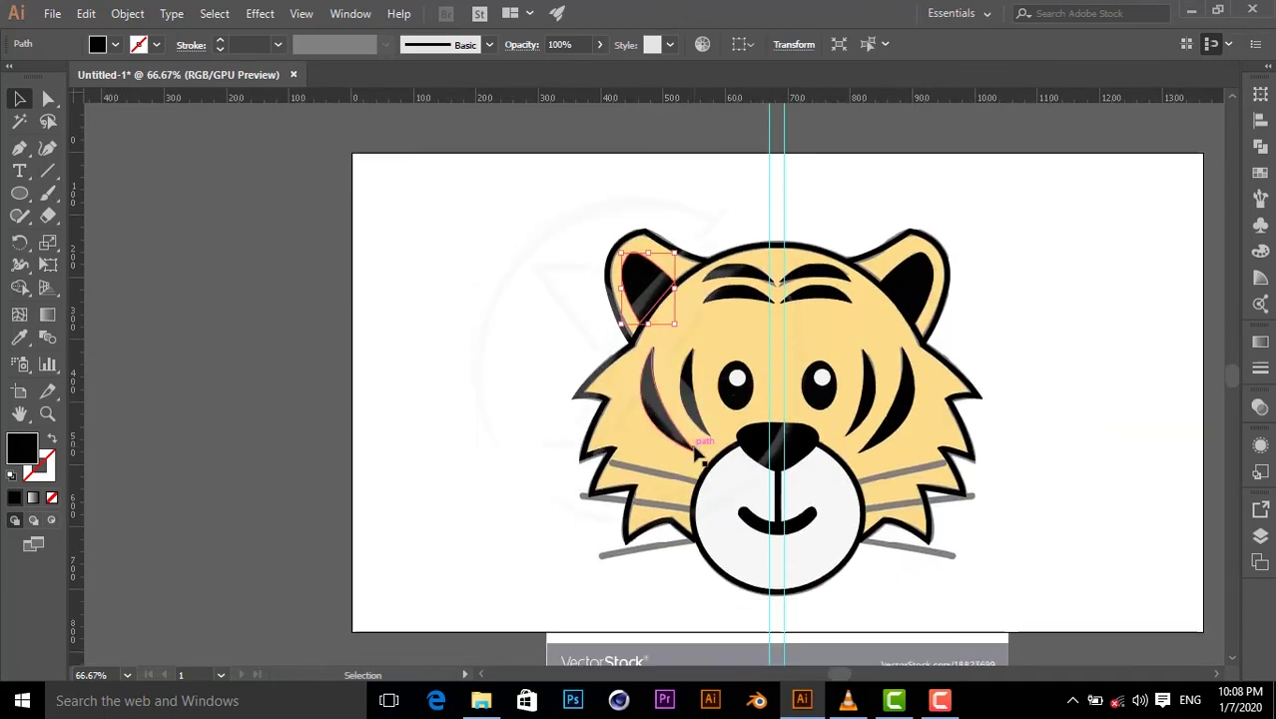
scroll(696, 453, down, 1)
scroll(697, 455, up, 2)
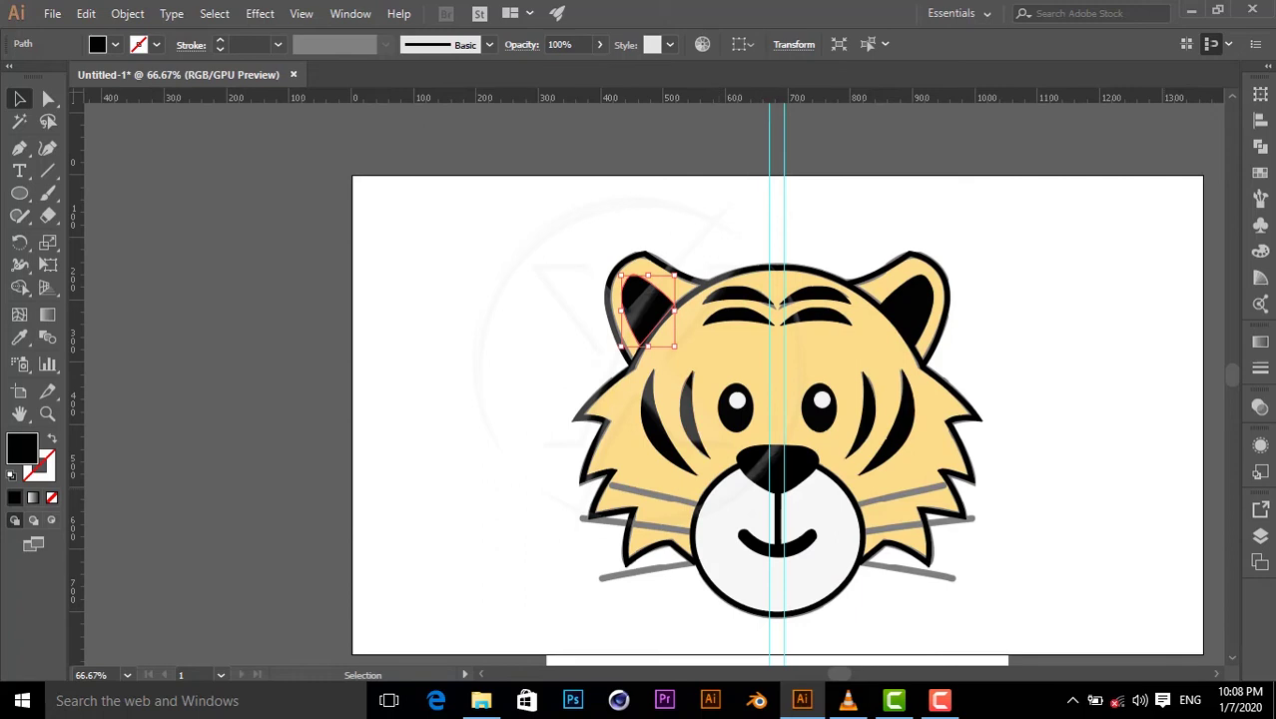
click(1260, 536)
scroll(1023, 636, down, 3)
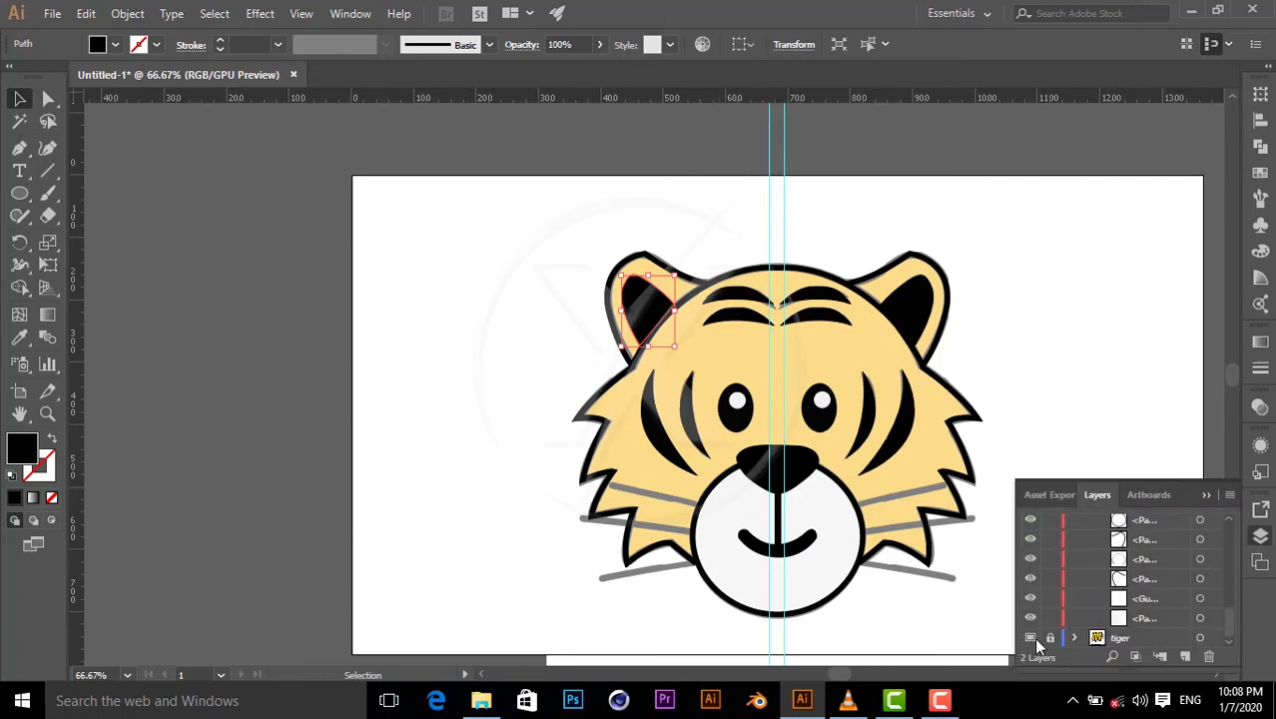
click(1031, 637)
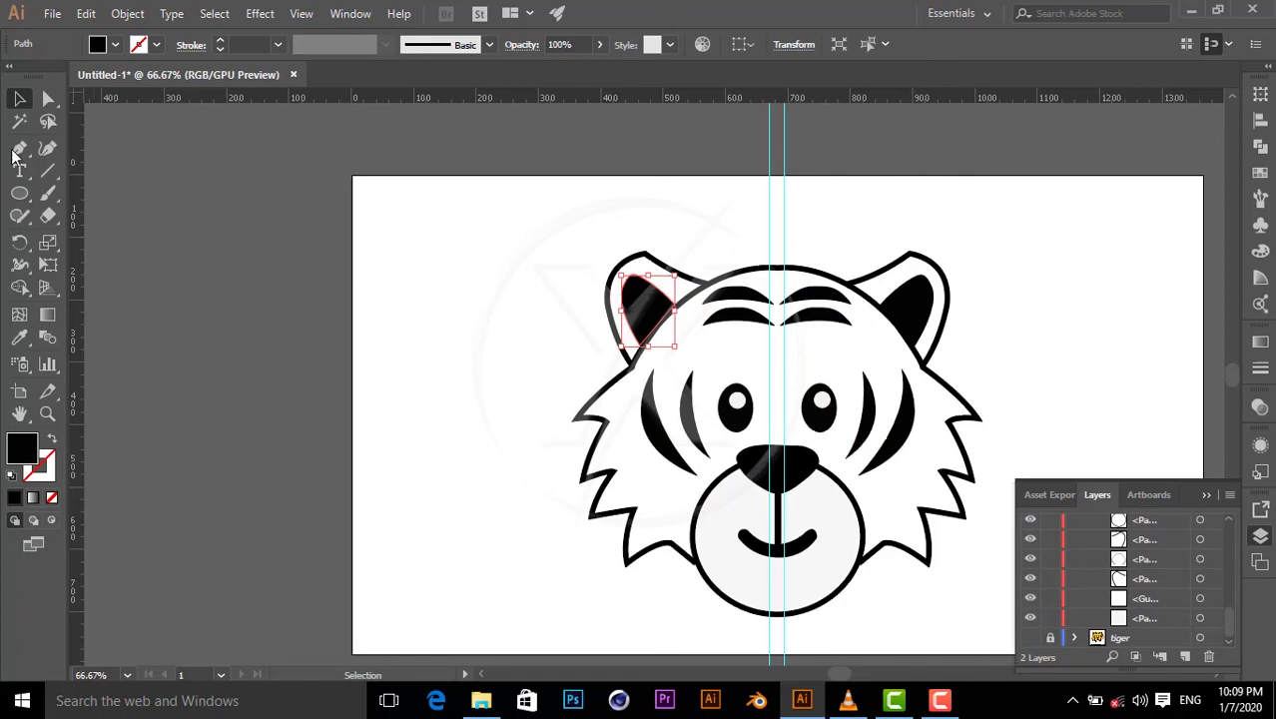
click(508, 377)
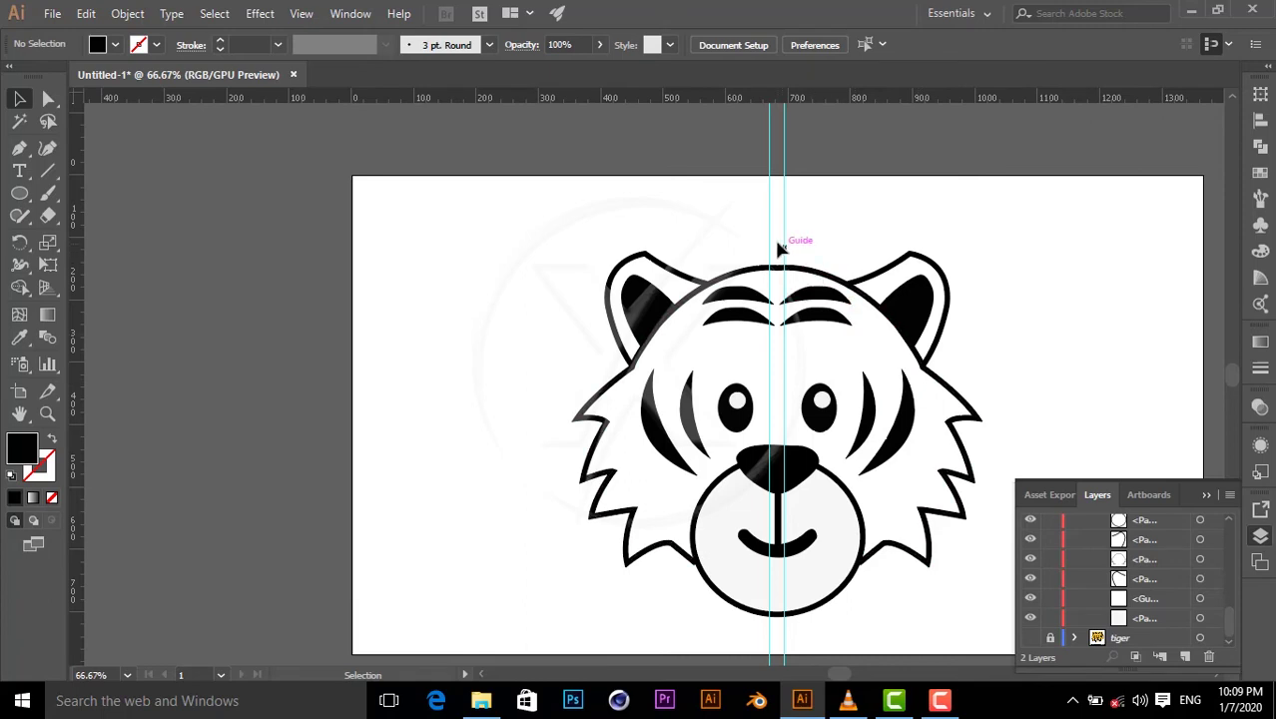
- Move both vertical guides outward to either side of the tiger's head and show the tiger template layer again
drag(784, 238, 1074, 247)
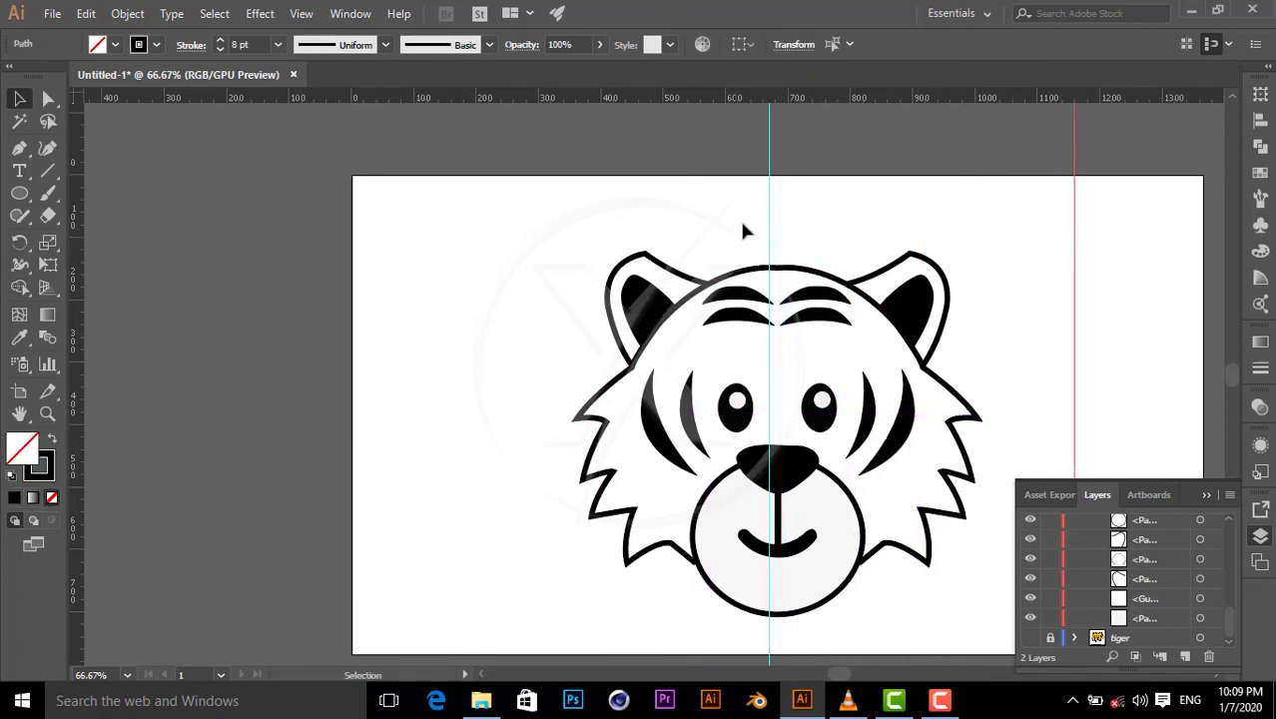
drag(769, 222, 455, 221)
scroll(858, 340, down, 3)
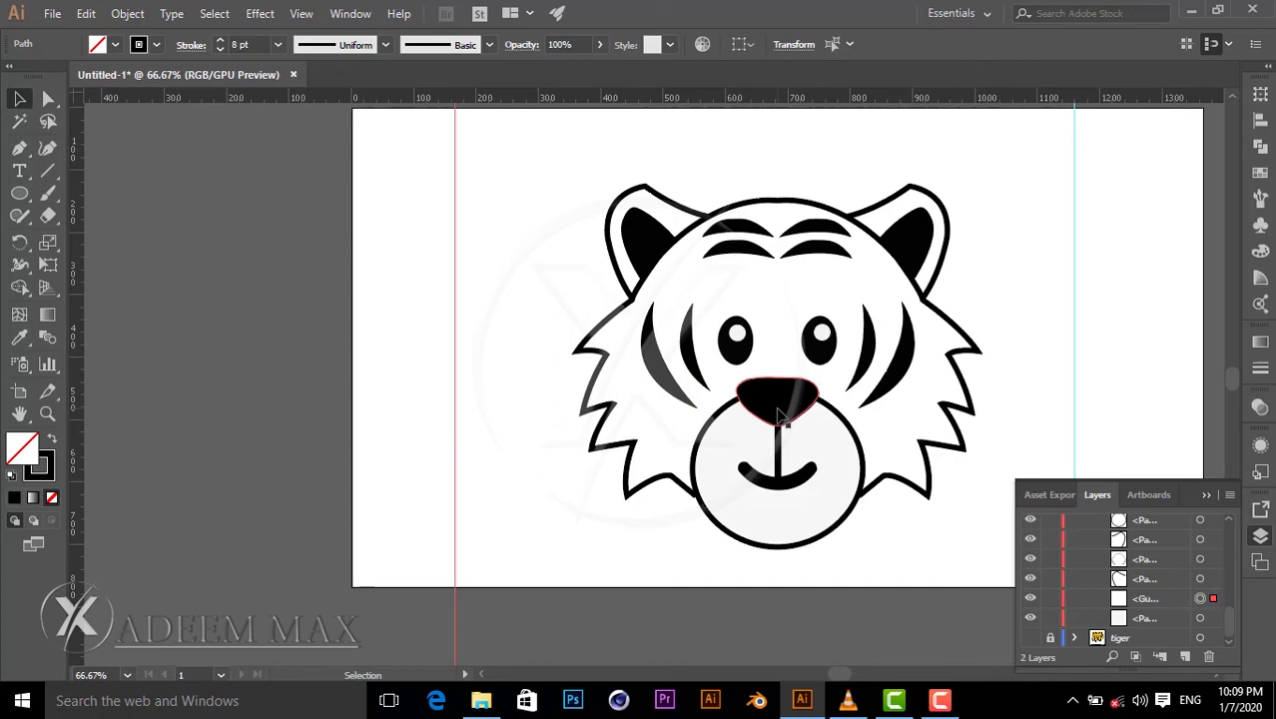
click(1035, 635)
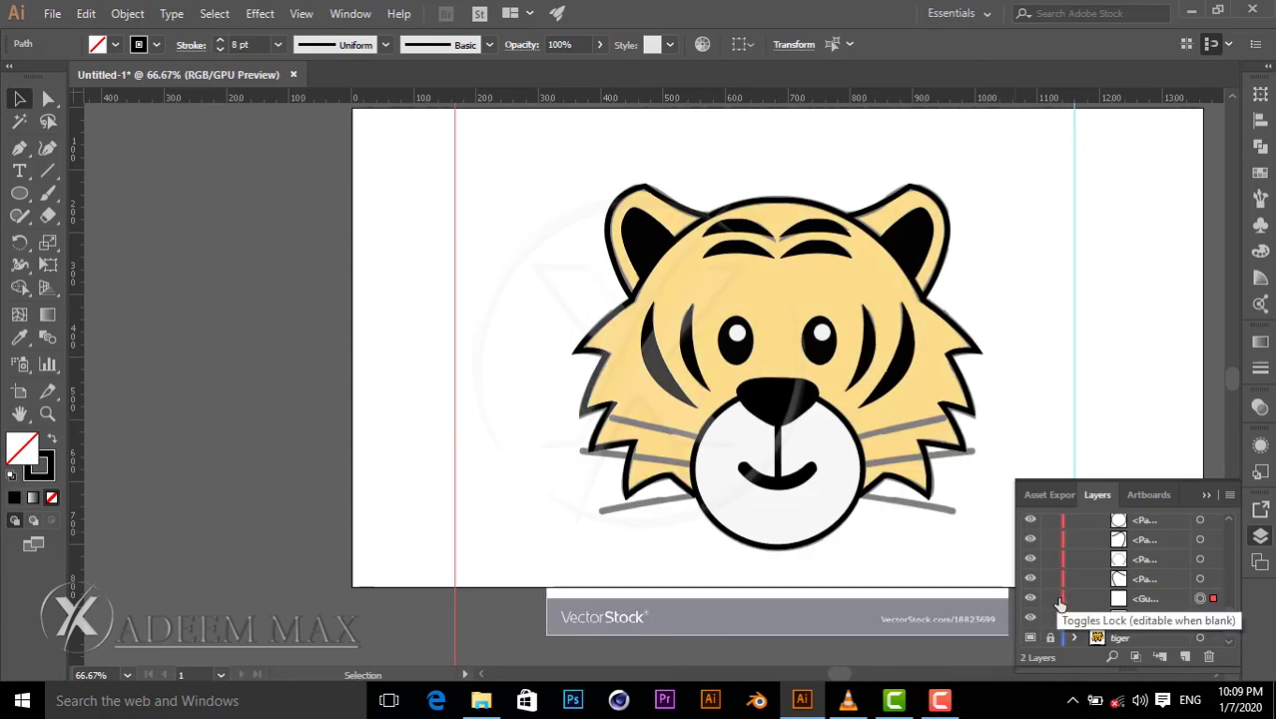
- Sample the template's yellow face colour with the Eyedropper and adjust the fill to a deeper orange without a stroke
key(ctrl+plus)
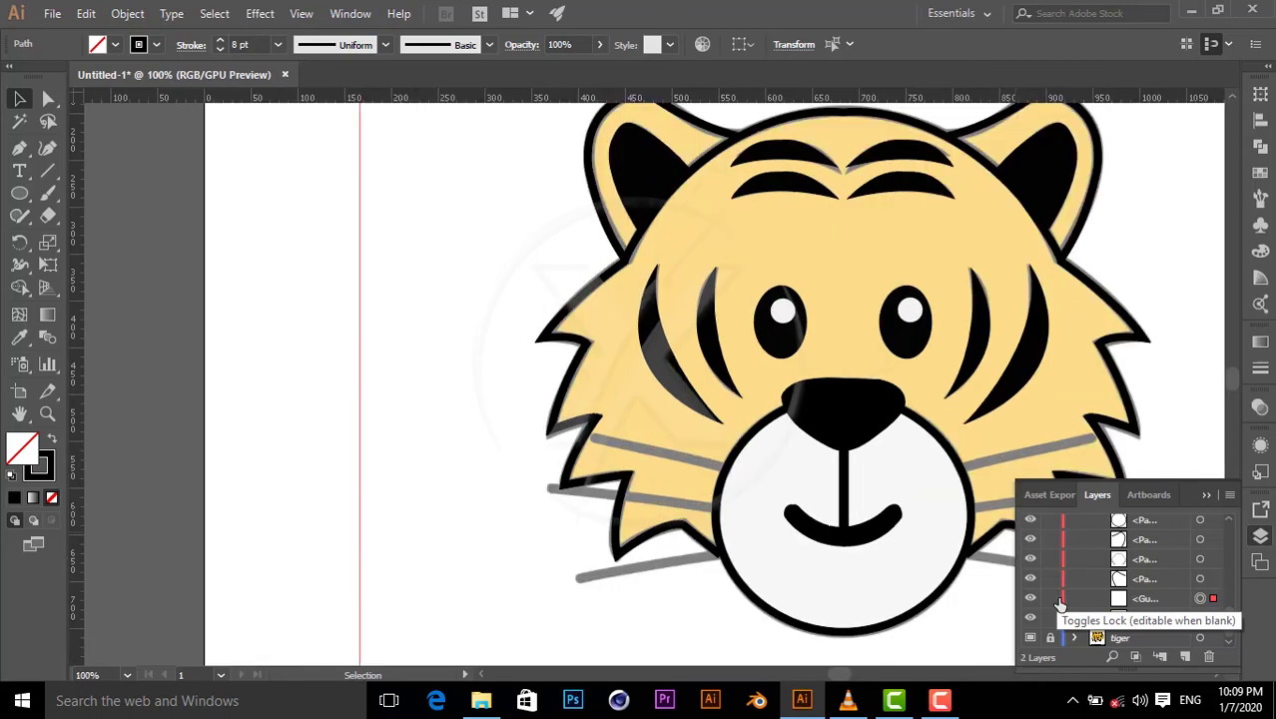
key(ctrl+plus)
scroll(699, 547, down, 2)
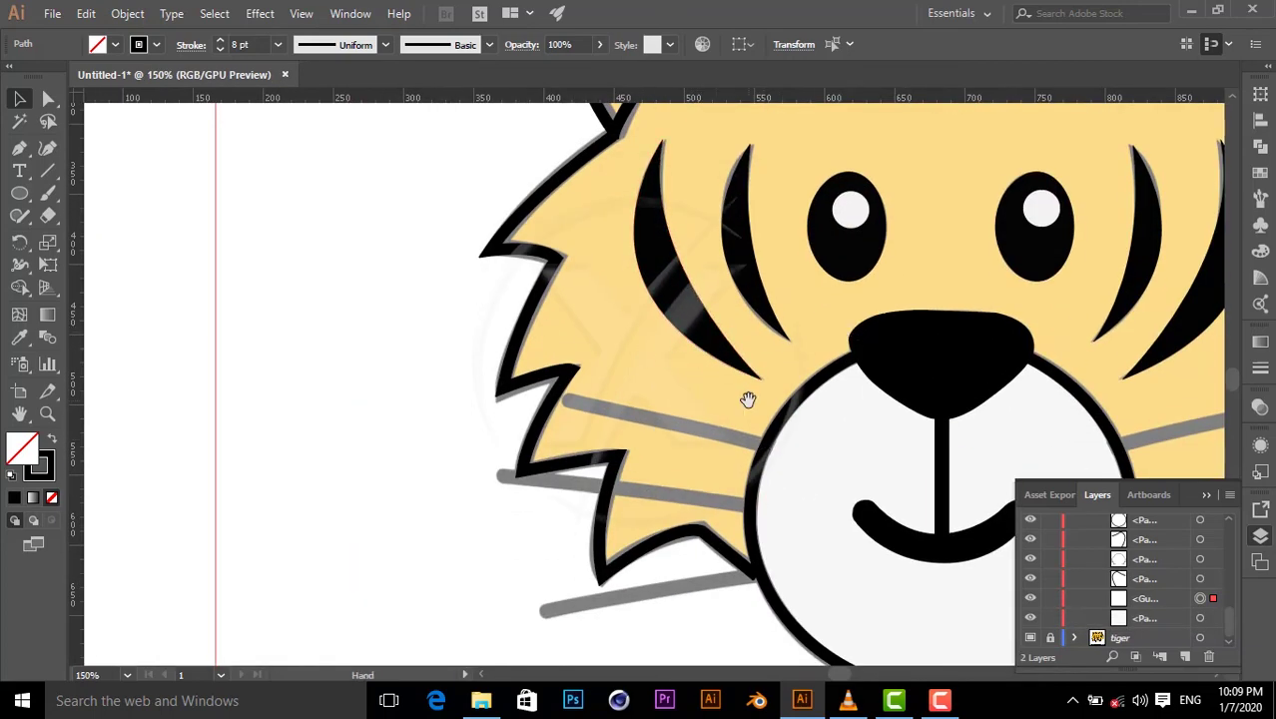
drag(748, 399, 388, 371)
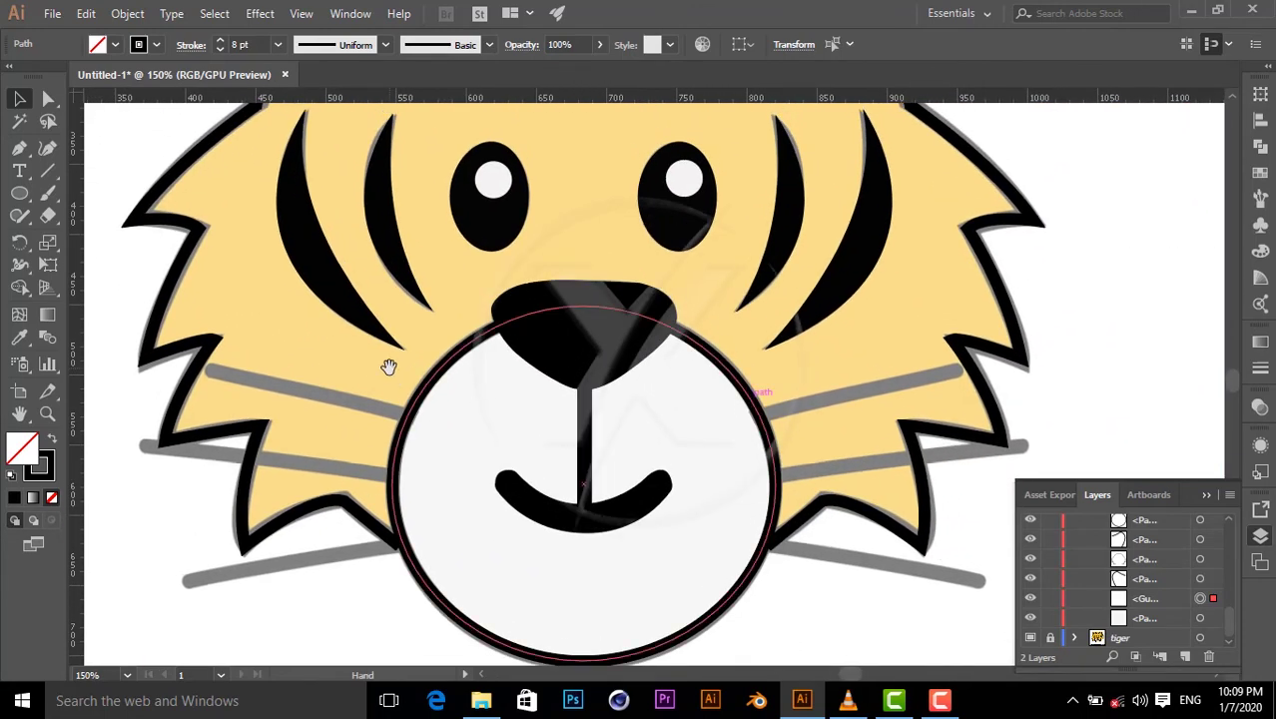
drag(450, 319, 450, 342)
click(125, 243)
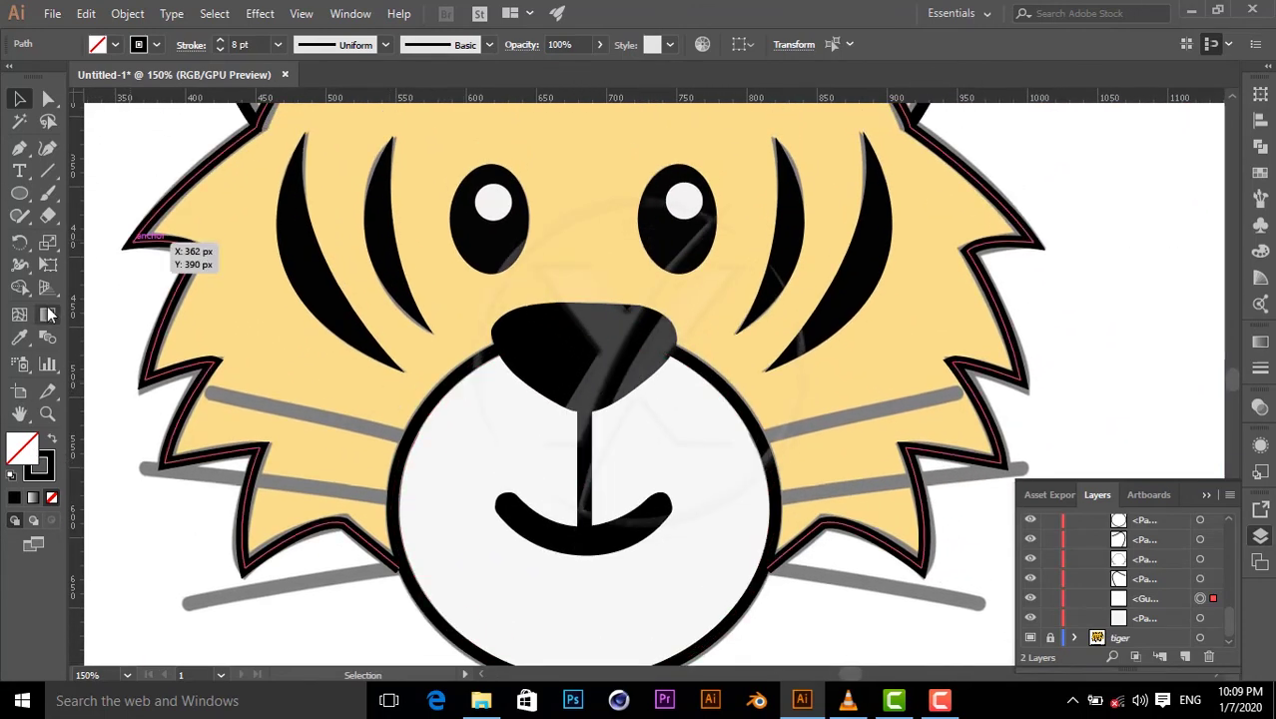
click(19, 338)
click(251, 328)
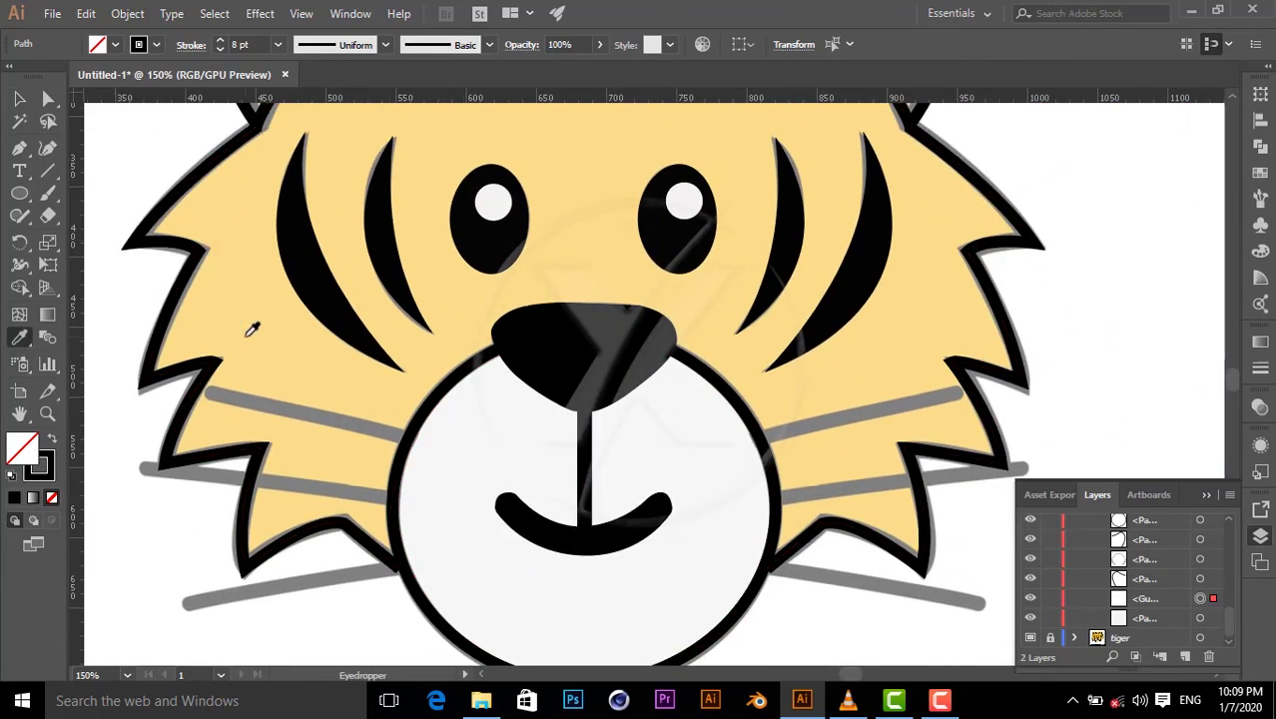
double_click(24, 448)
mouse_move(883, 394)
mouse_down()
mouse_move(863, 391)
mouse_move(868, 380)
mouse_up()
click(1149, 367)
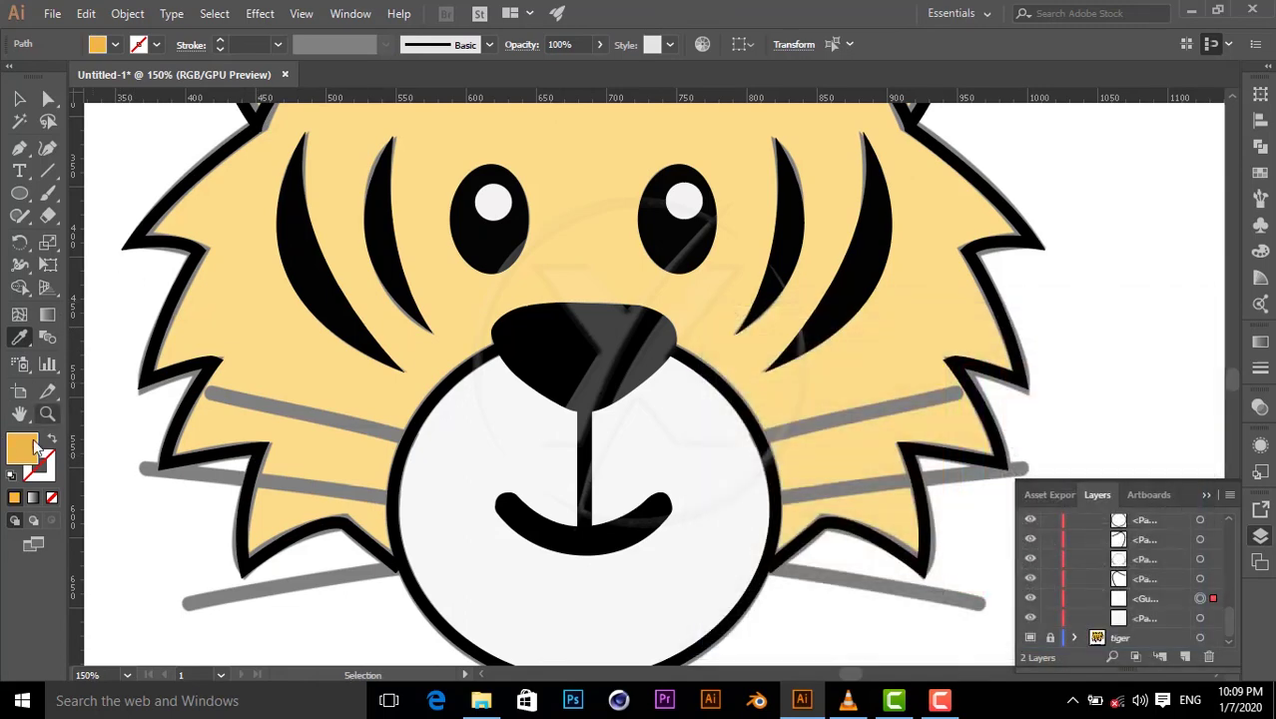
- Start an orange fill shape with the Pen tool at the muzzle's lower right edge and trace the right cheek's jagged fur
click(19, 147)
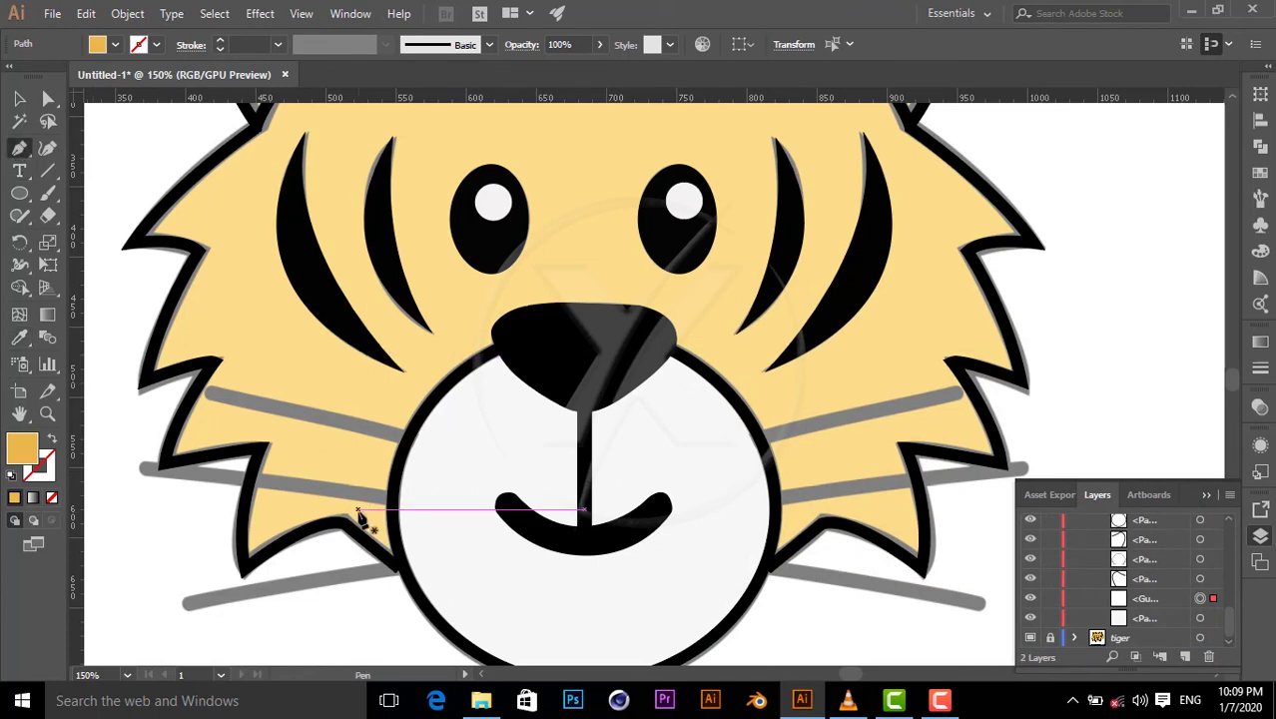
click(781, 569)
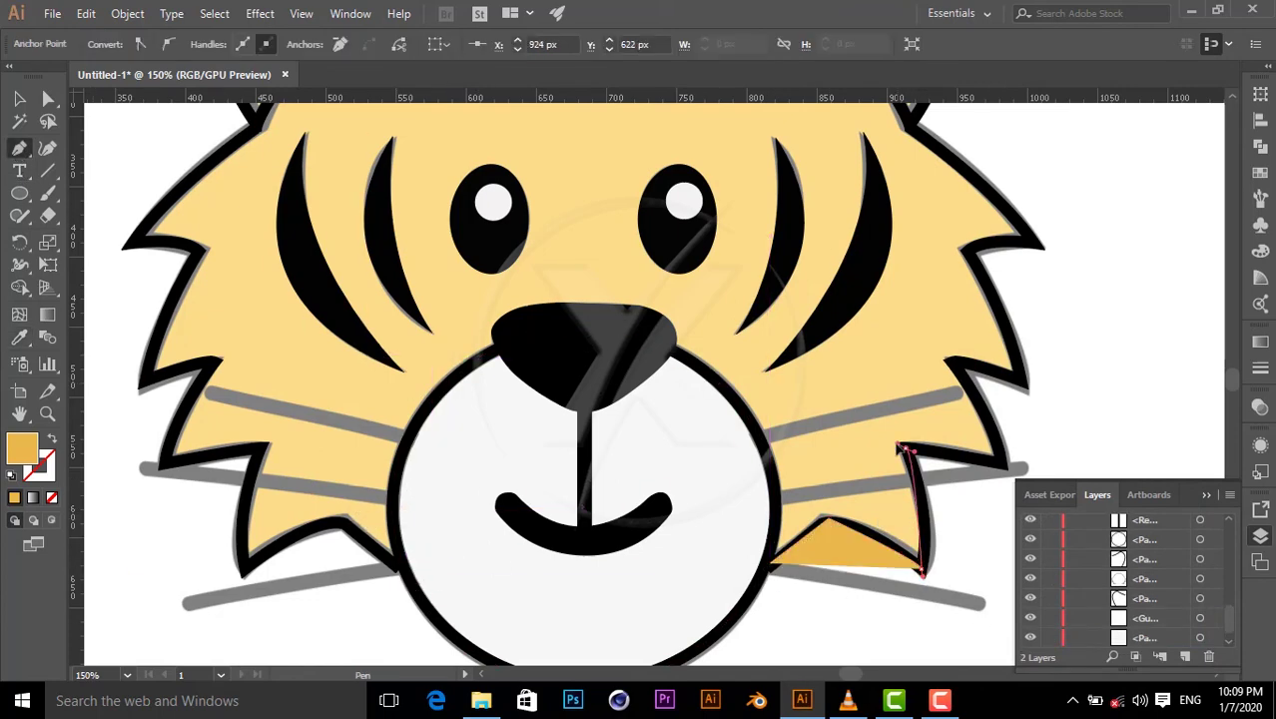
click(1007, 464)
click(1028, 386)
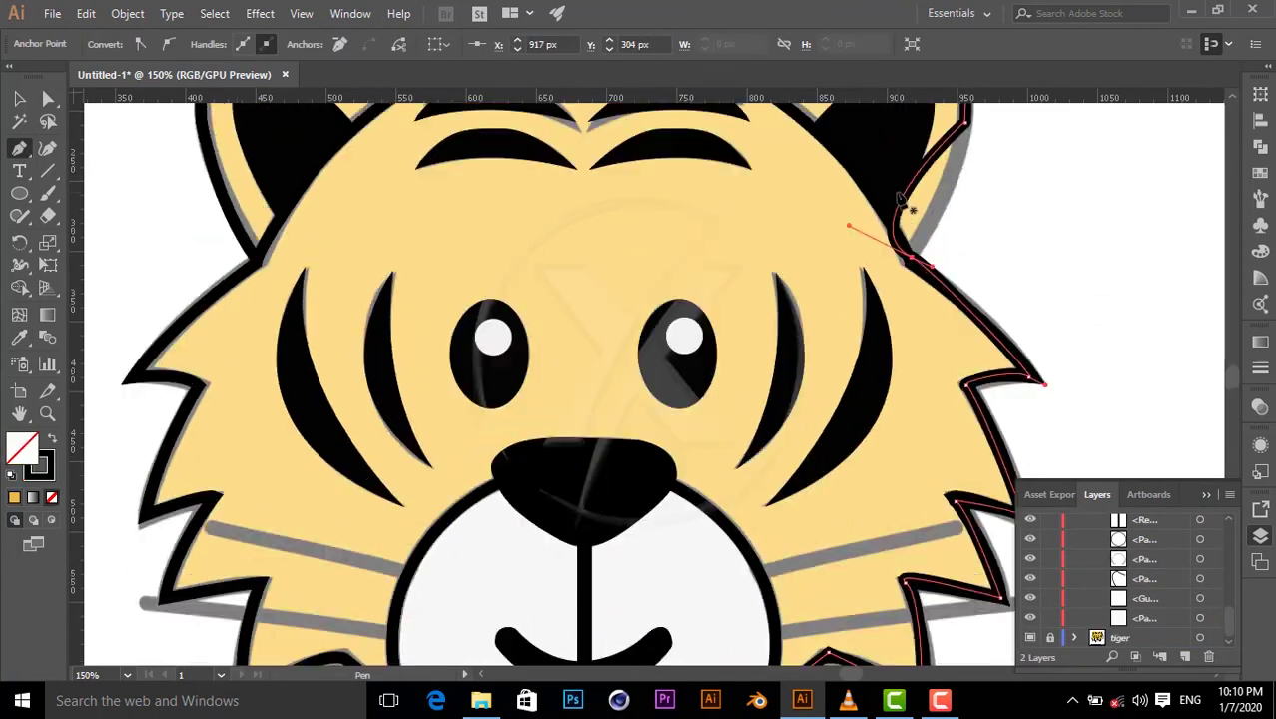
- Continue the orange fill shape around the right ear's outline and across the top of the head to the left ear
scroll(910, 210, up, 5)
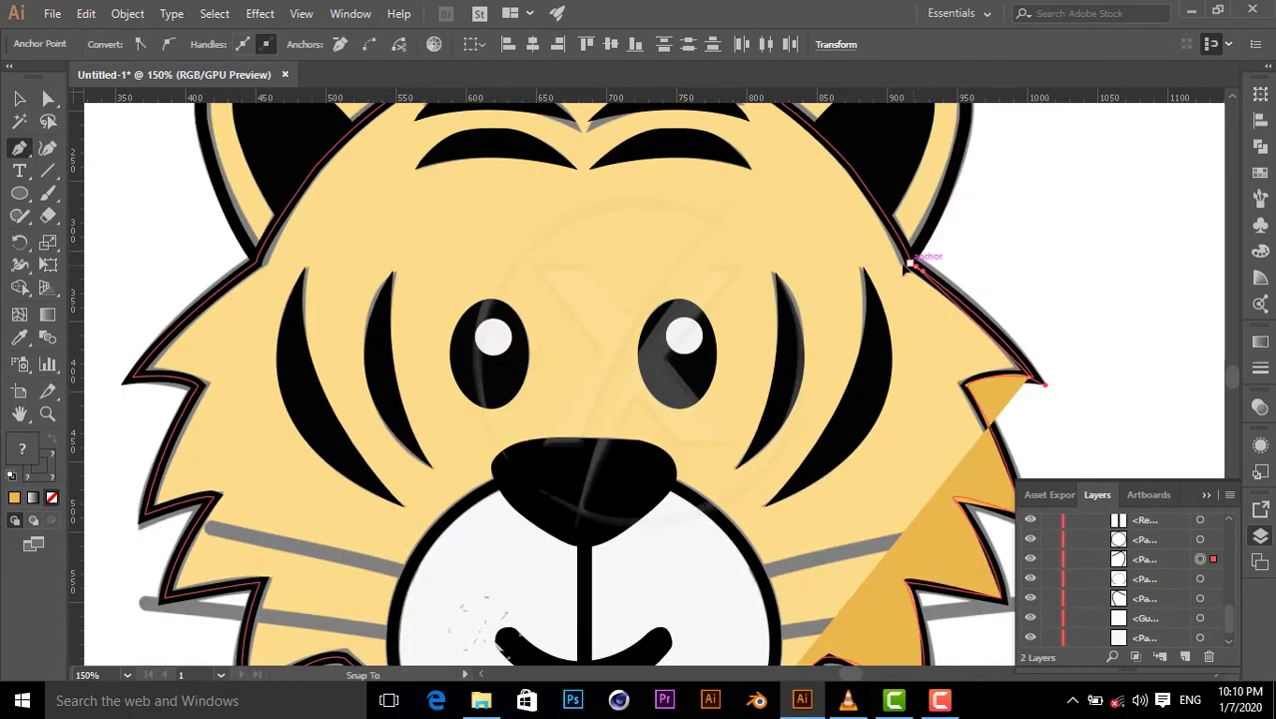
click(876, 210)
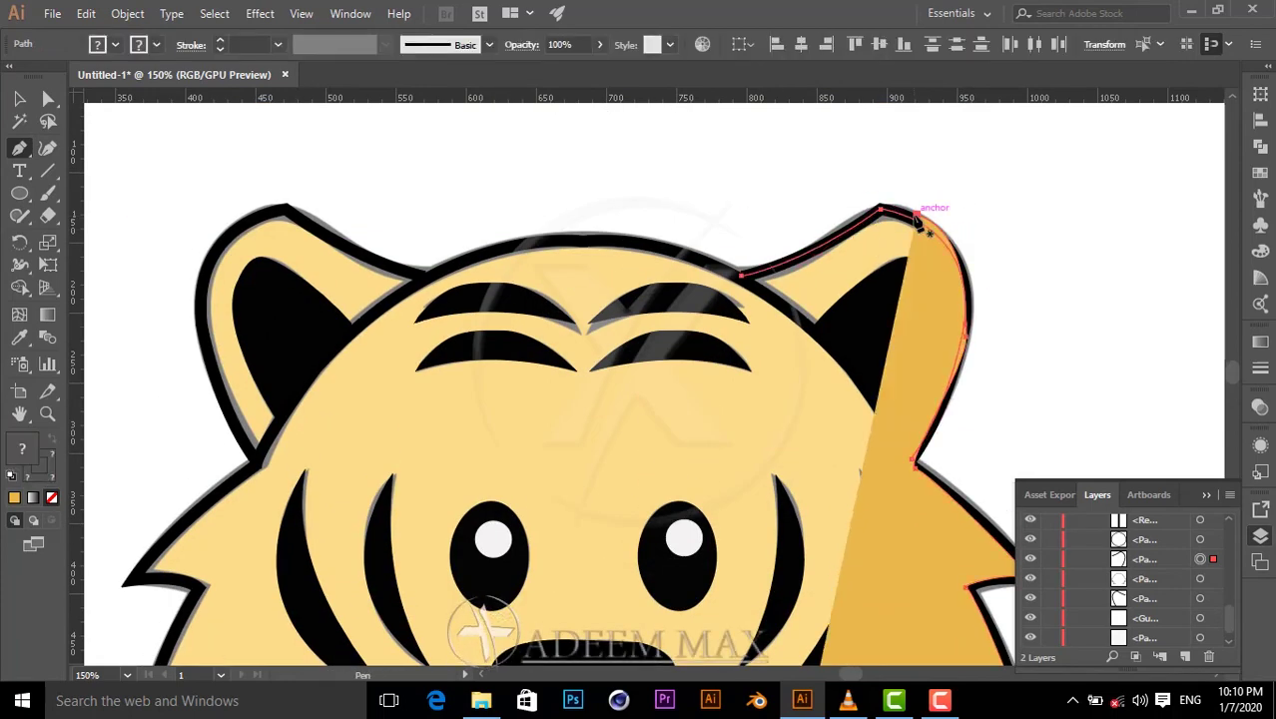
drag(854, 239, 843, 281)
key(ctrl+plus)
key(ctrl+plus)
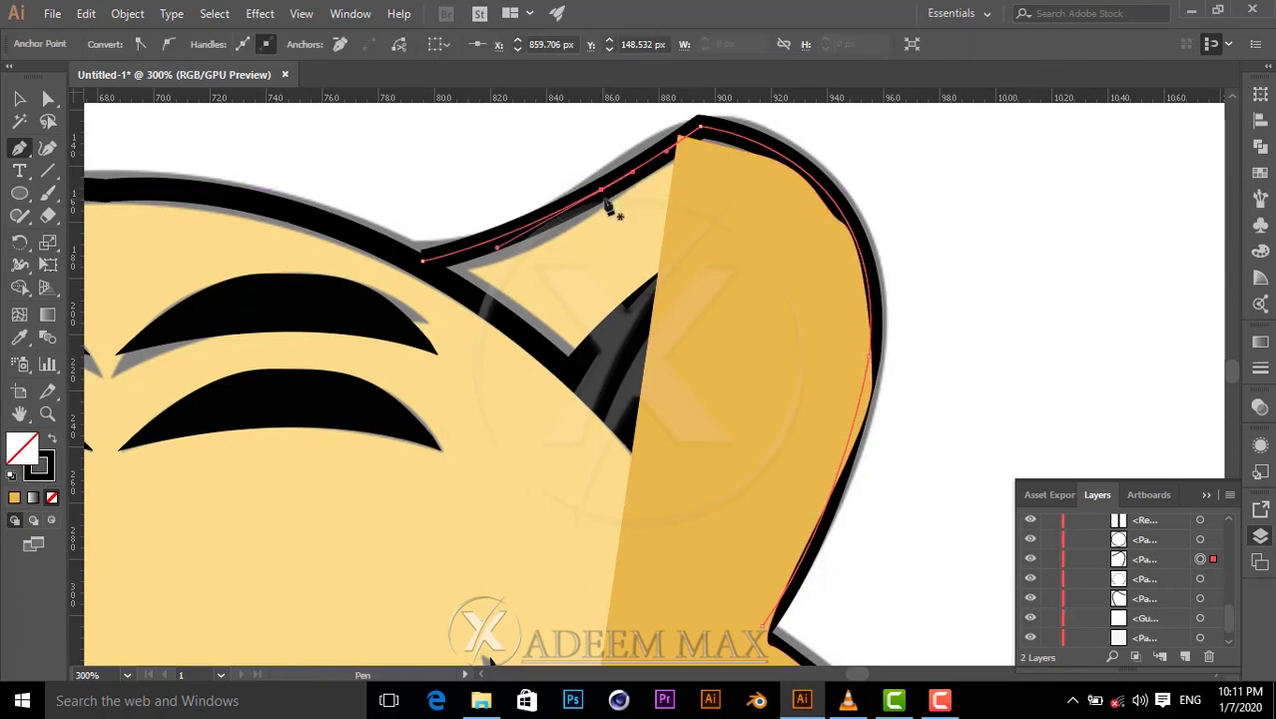
scroll(704, 170, left, 10)
scroll(429, 217, left, 7)
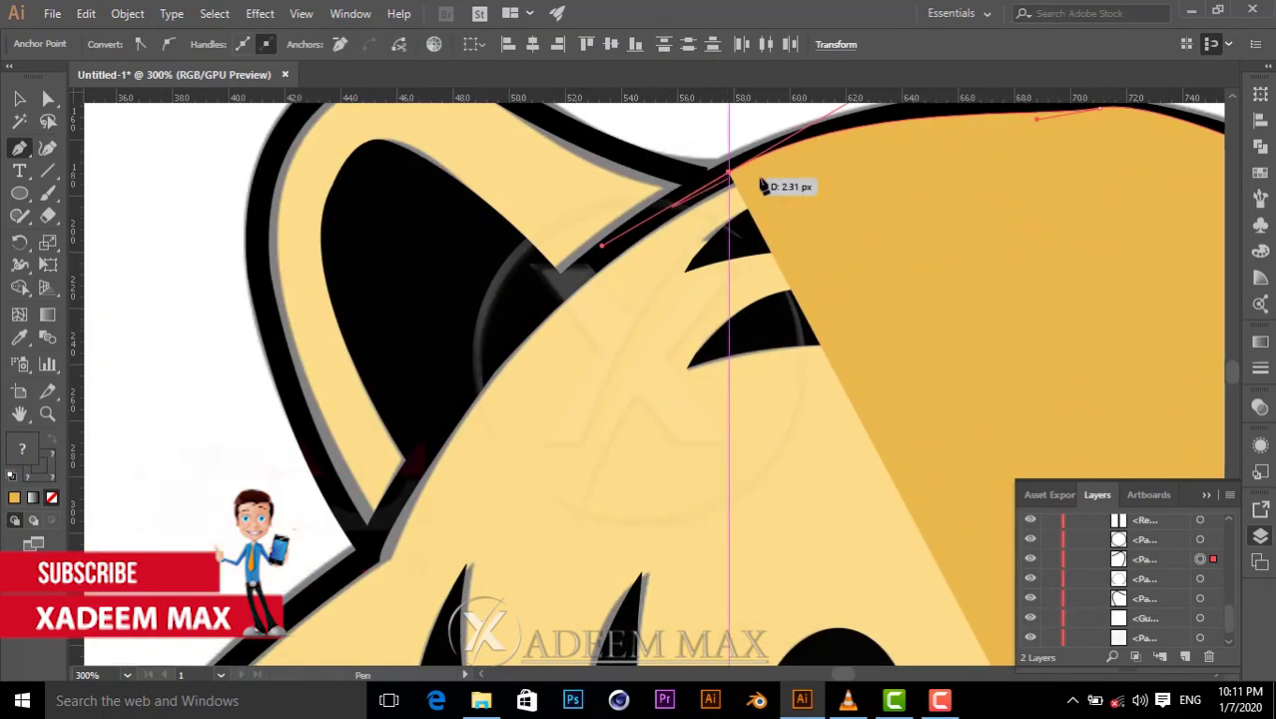
- Continue the orange fill shape around the left ear and left cheek's jagged fur, and close it along the muzzle's lower edge
scroll(429, 300, down, 5)
scroll(429, 324, down, 7)
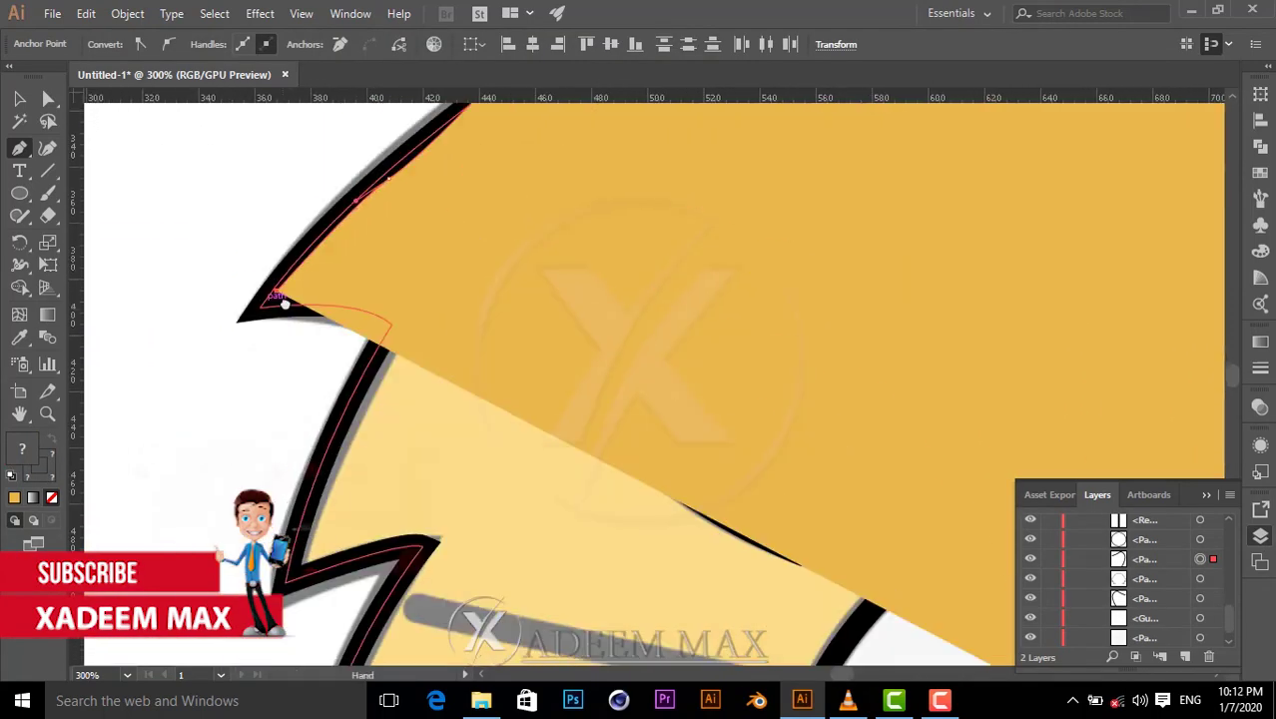
scroll(379, 449, left, 3)
scroll(359, 614, down, 8)
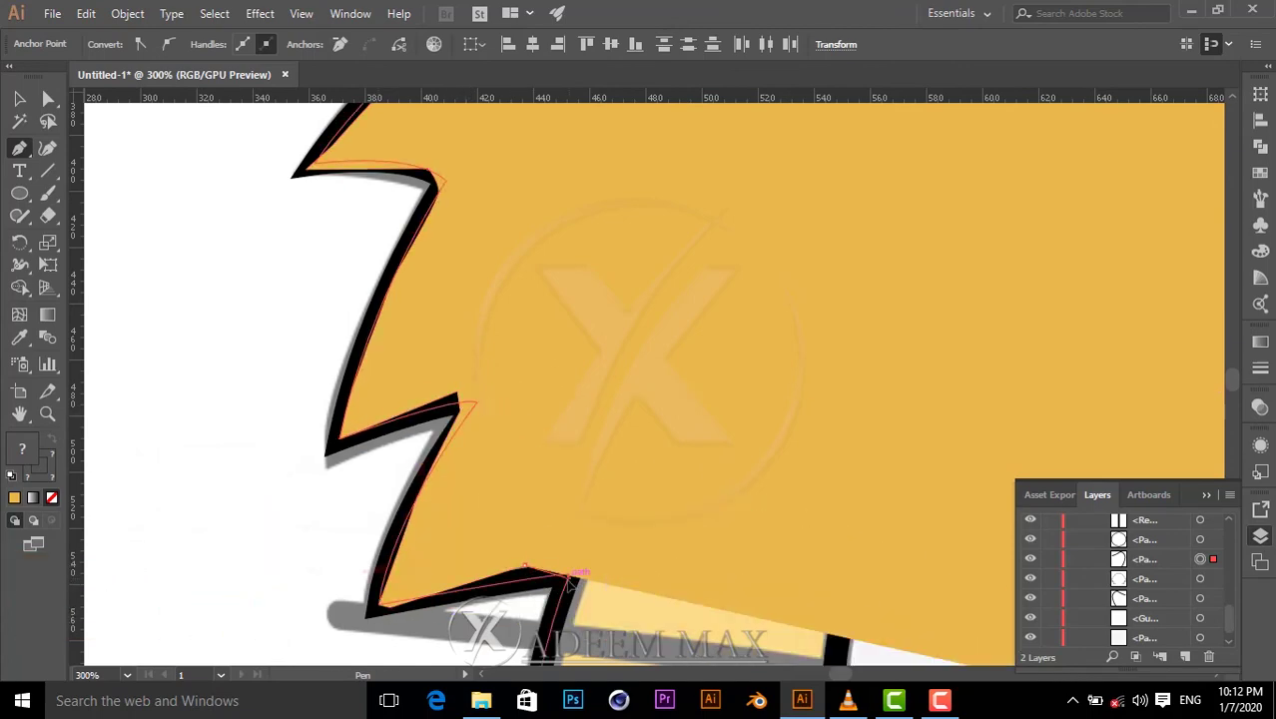
scroll(891, 506, right, 8)
scroll(546, 306, up, 3)
scroll(599, 300, right, 6)
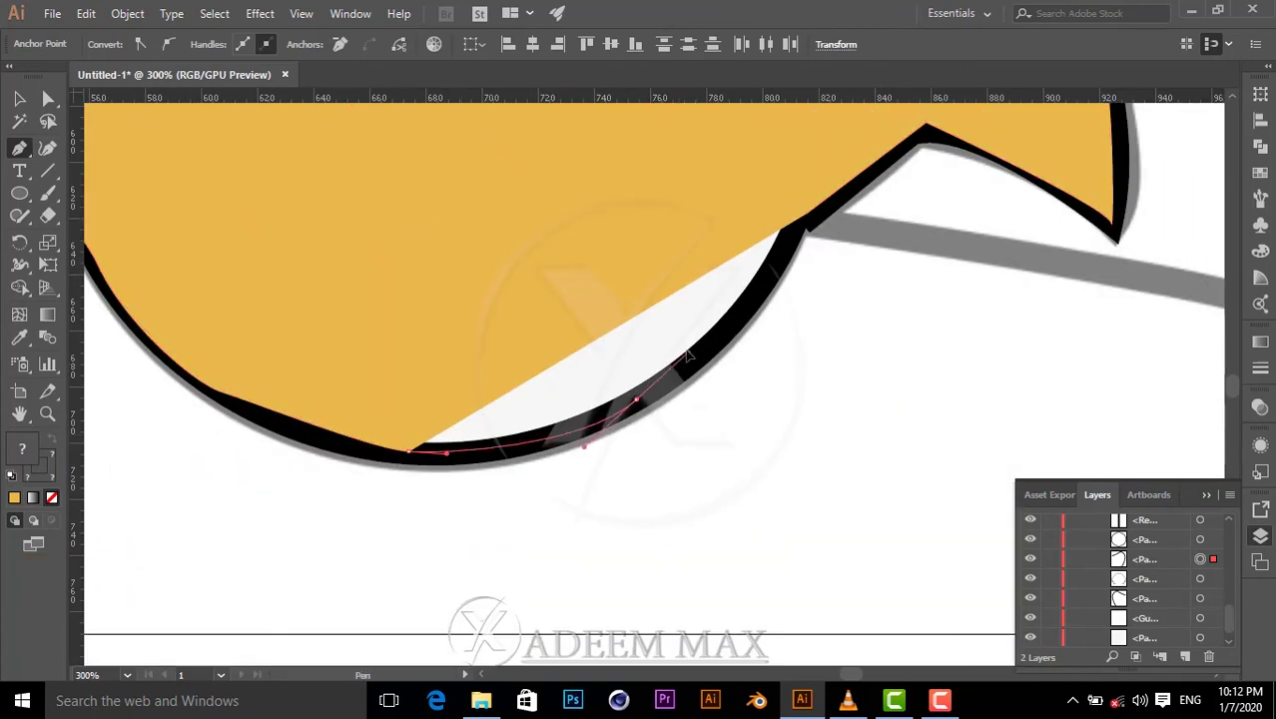
scroll(687, 302, down, 4)
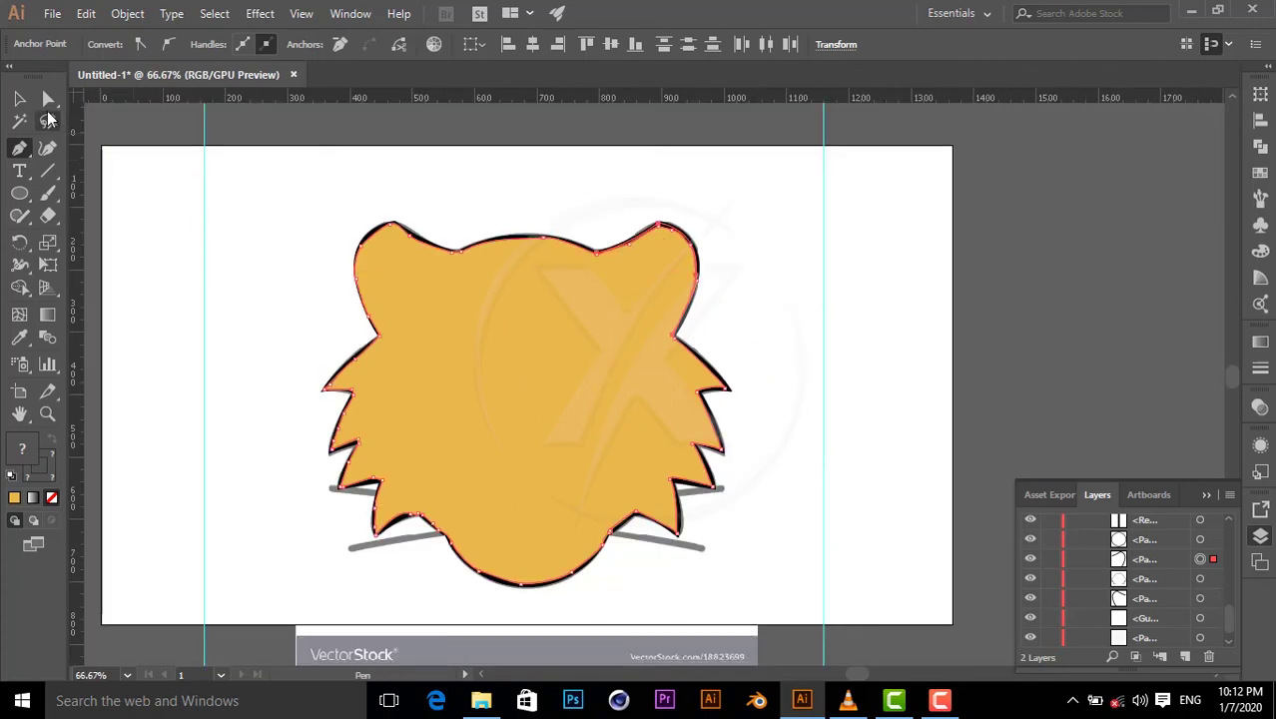
- Send the orange head shape to the back of the artwork, behind the facial details, and deselect it
click(20, 100)
right_click(668, 406)
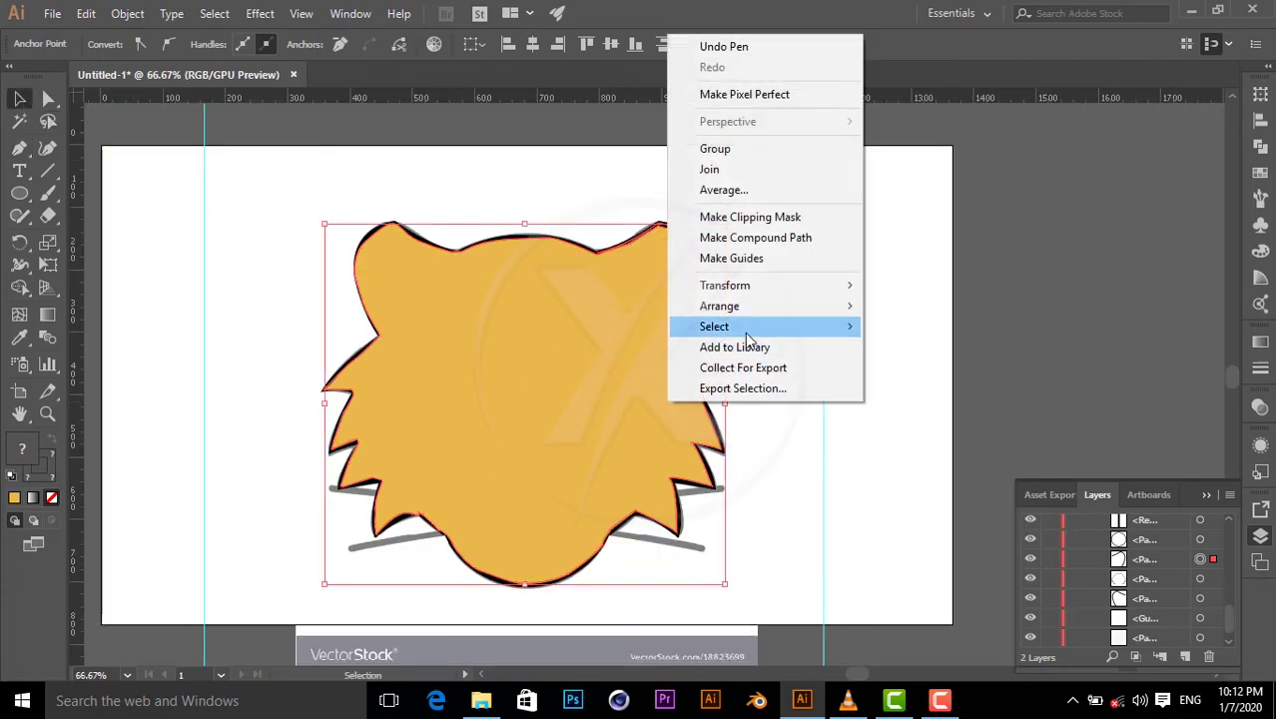
mouse_move(754, 317)
click(938, 365)
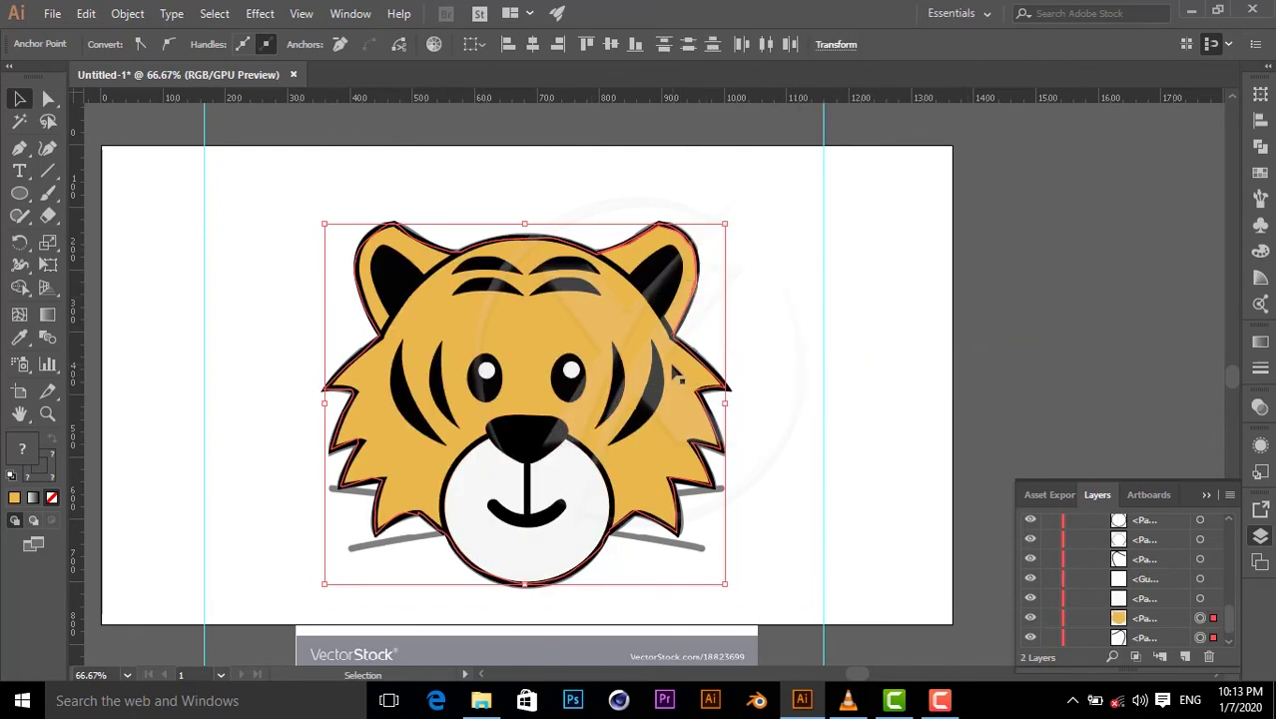
click(745, 362)
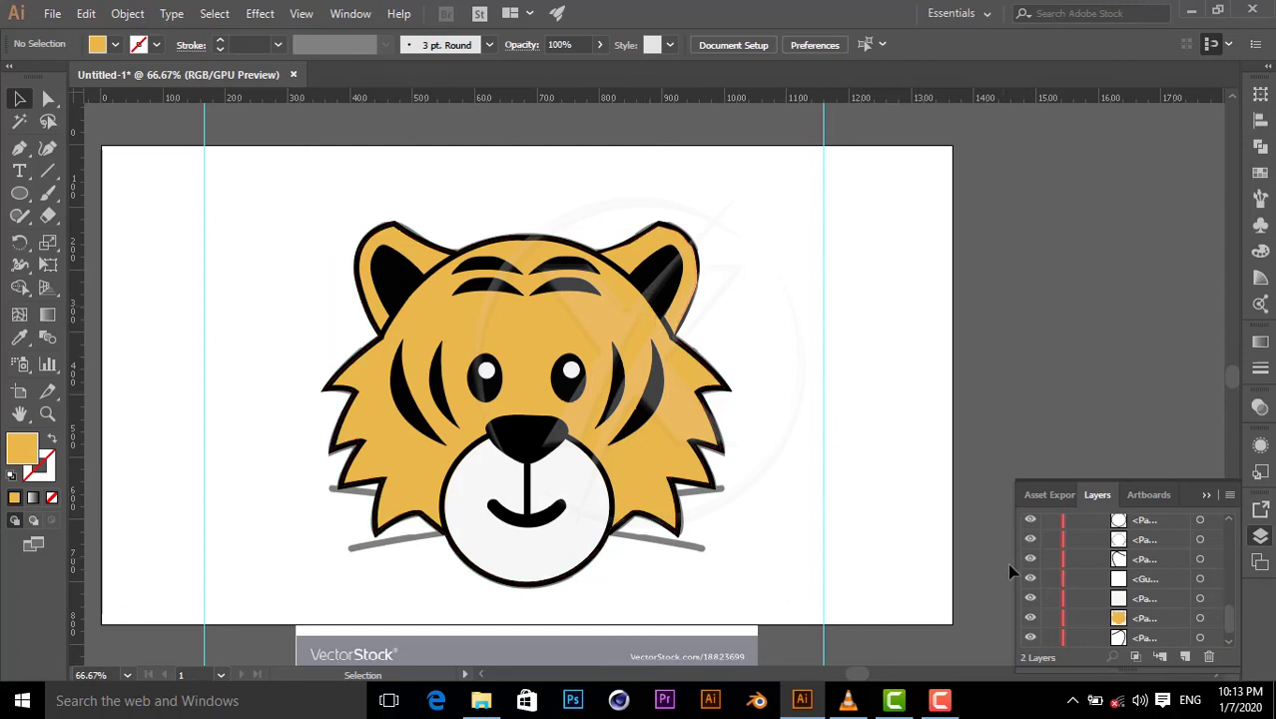
- Hide the tiger template layer and move the orange fill path below the head outline path in the layer order
scroll(1024, 625, down, 1)
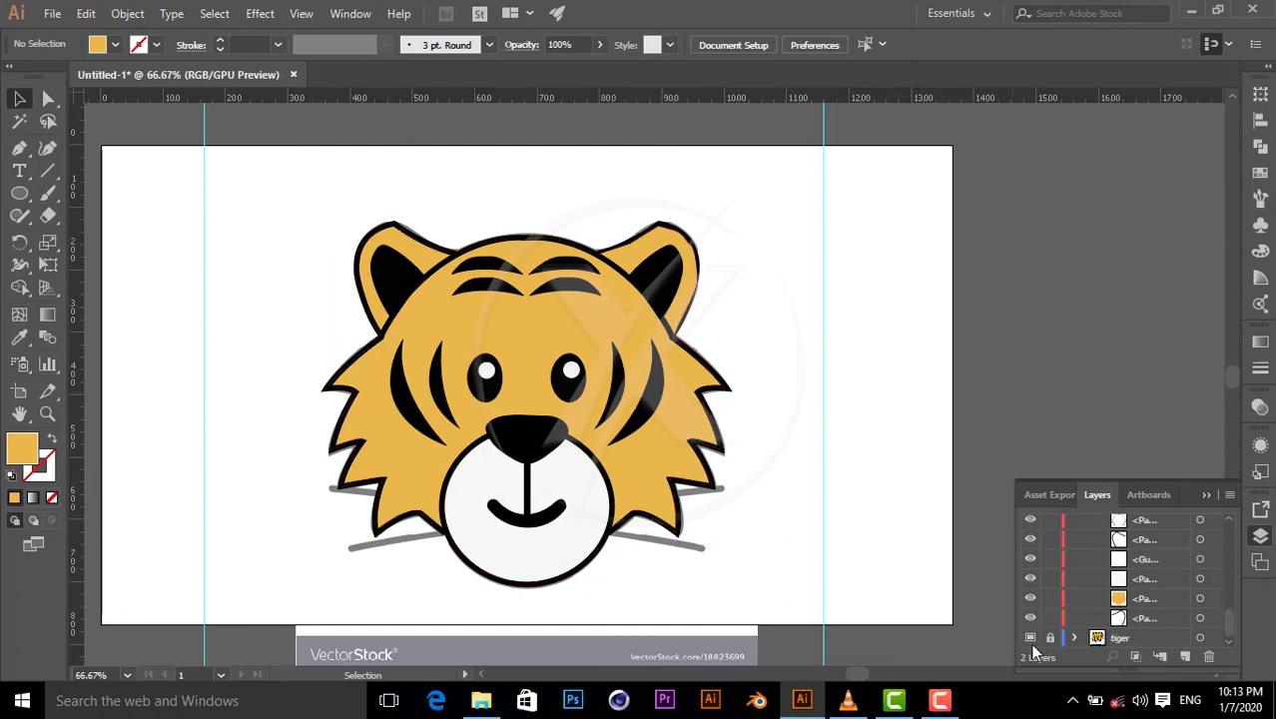
click(1030, 638)
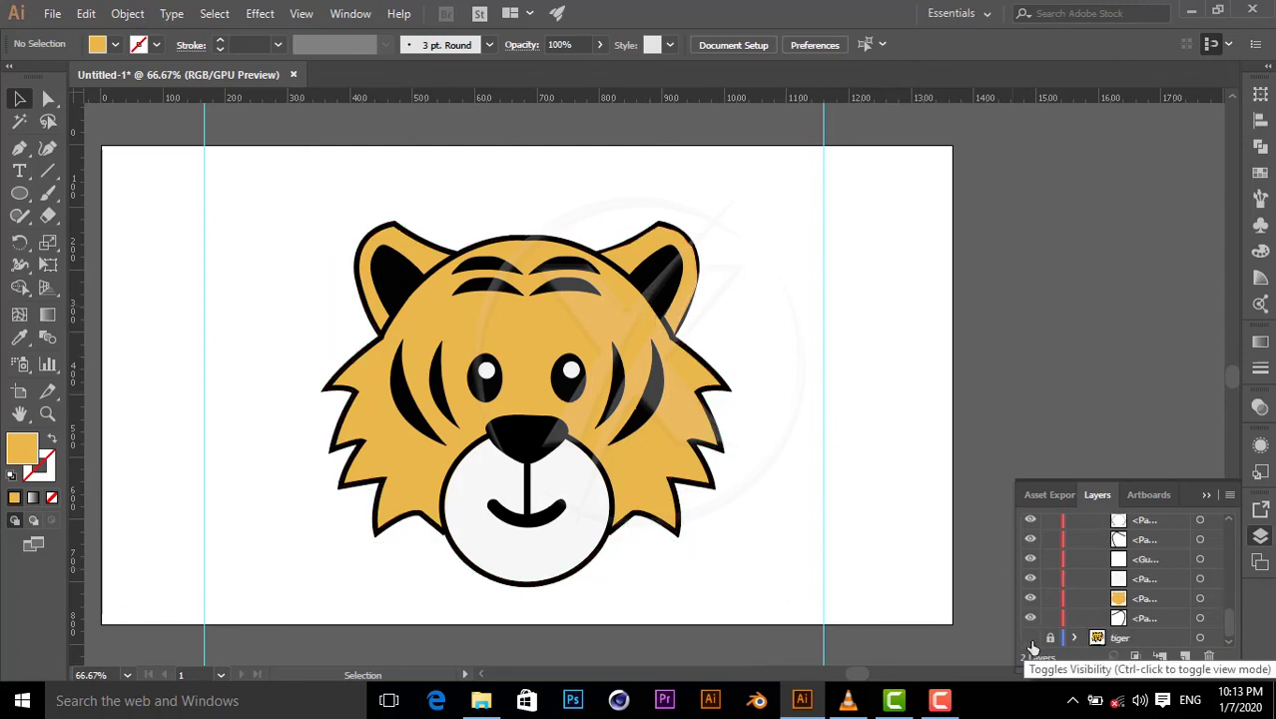
click(1032, 643)
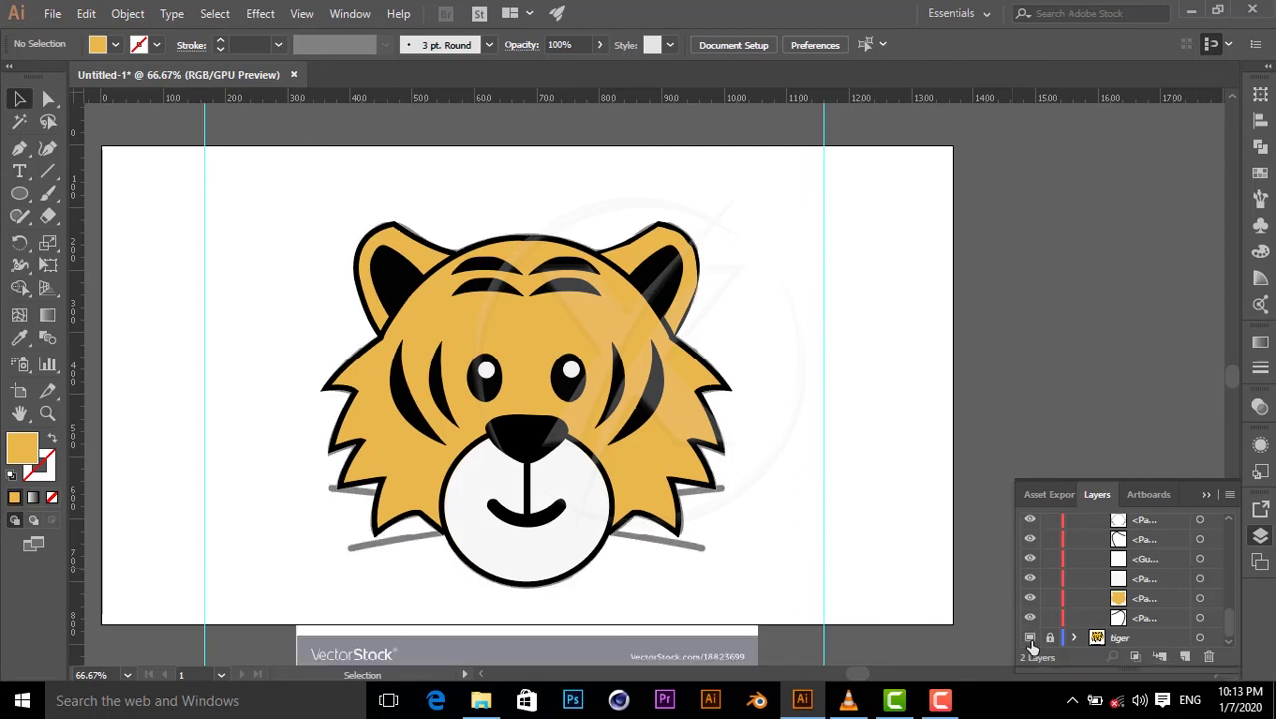
click(1033, 644)
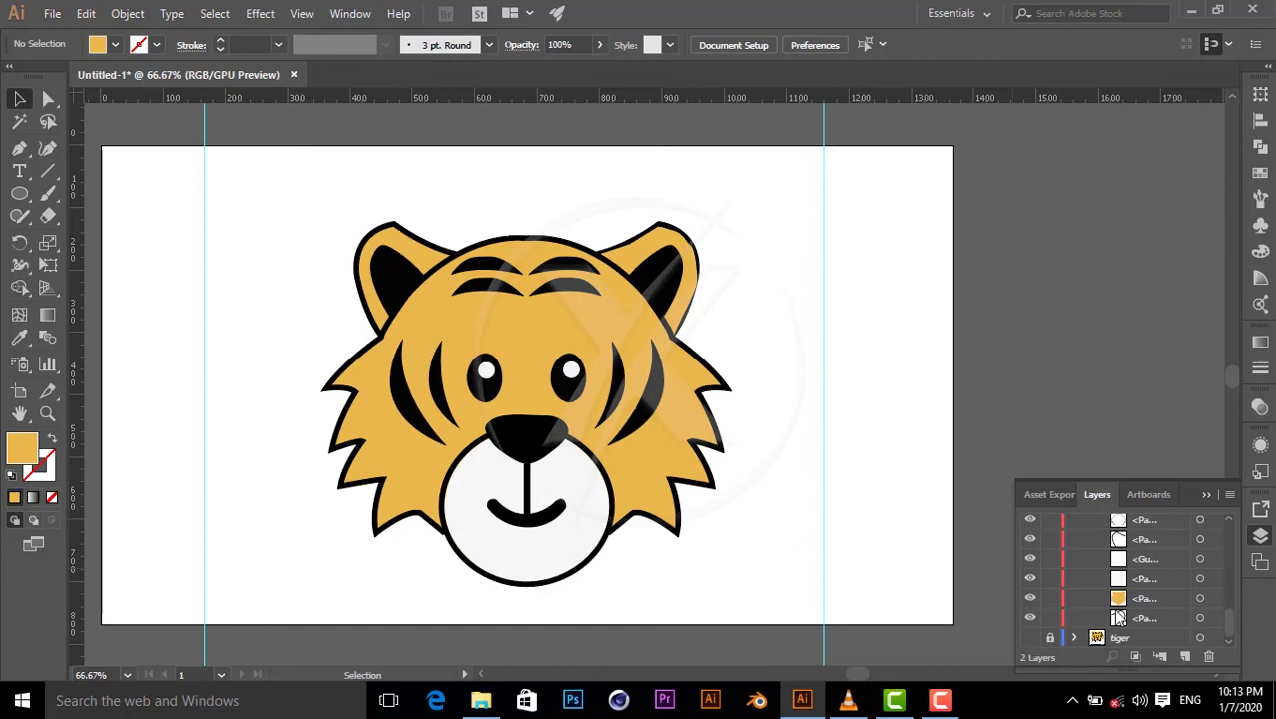
drag(1129, 604, 1130, 624)
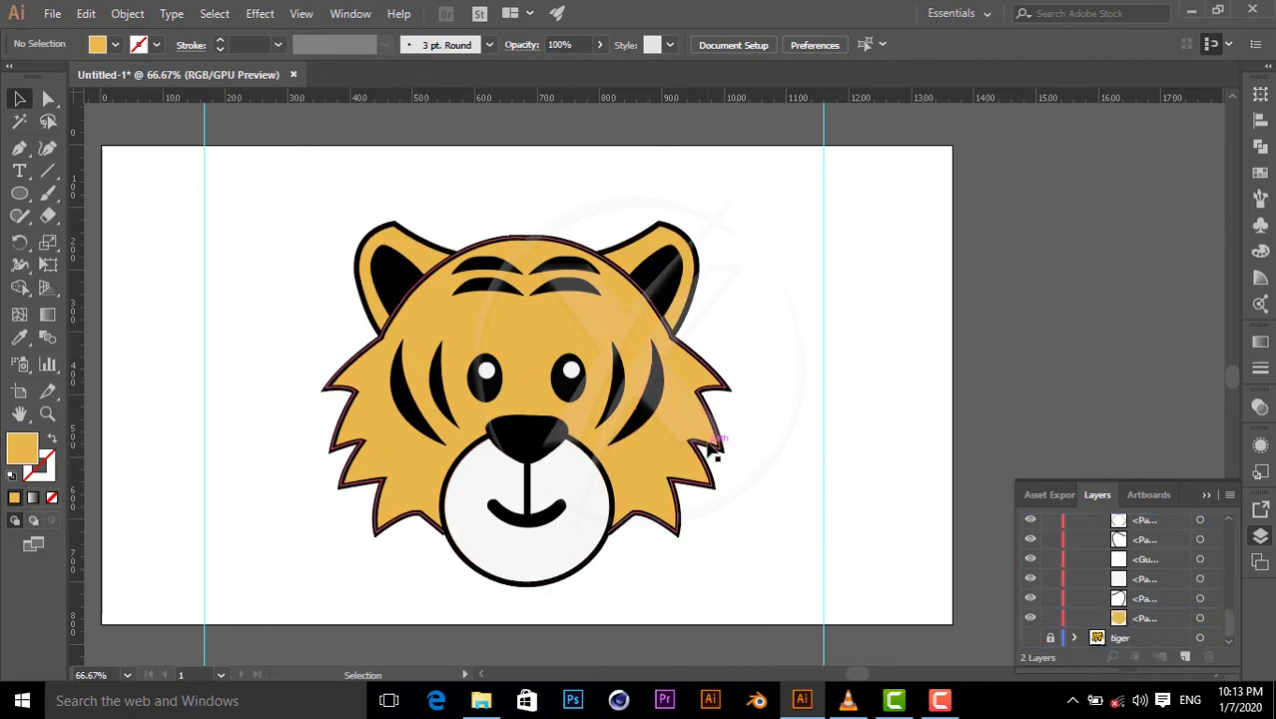
- View the tiger face at 100% and show the tiger template layer with the orange fill path hidden
key(ctrl+1)
drag(507, 422, 621, 387)
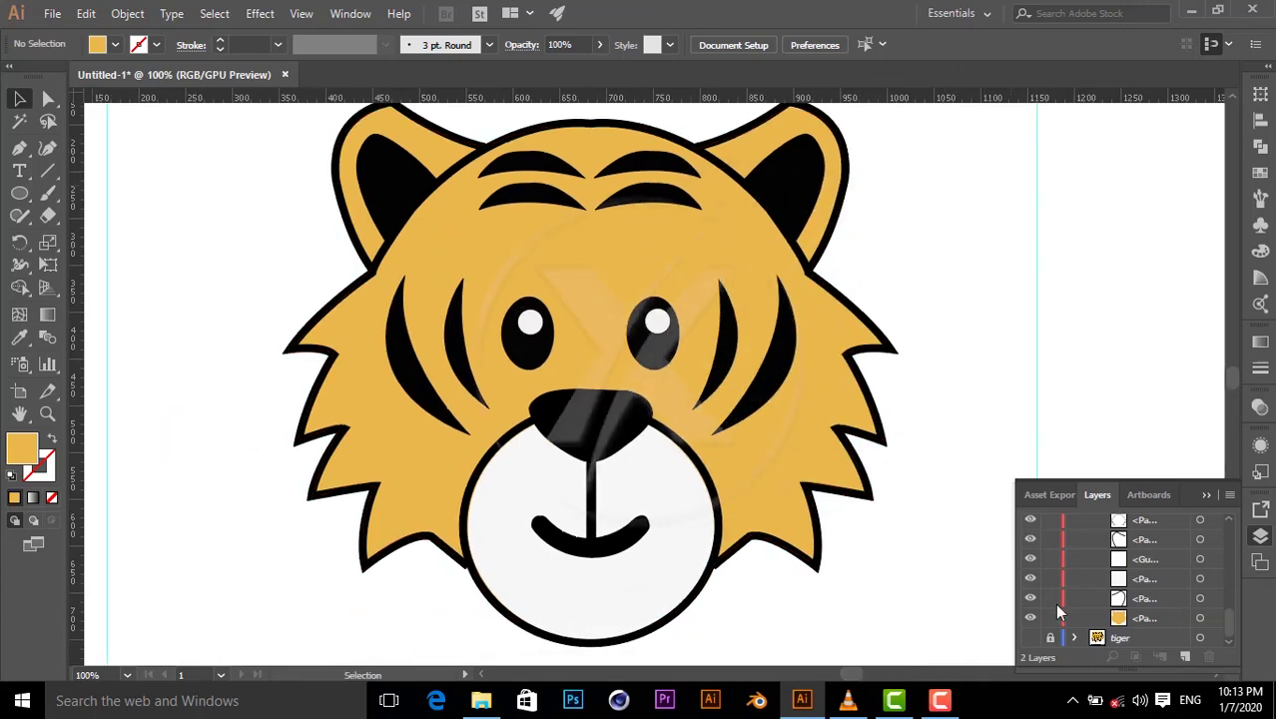
click(1030, 637)
click(1031, 618)
- Set up the Pen tool with a black 8 pt stroke for tracing the whiskers
key(p)
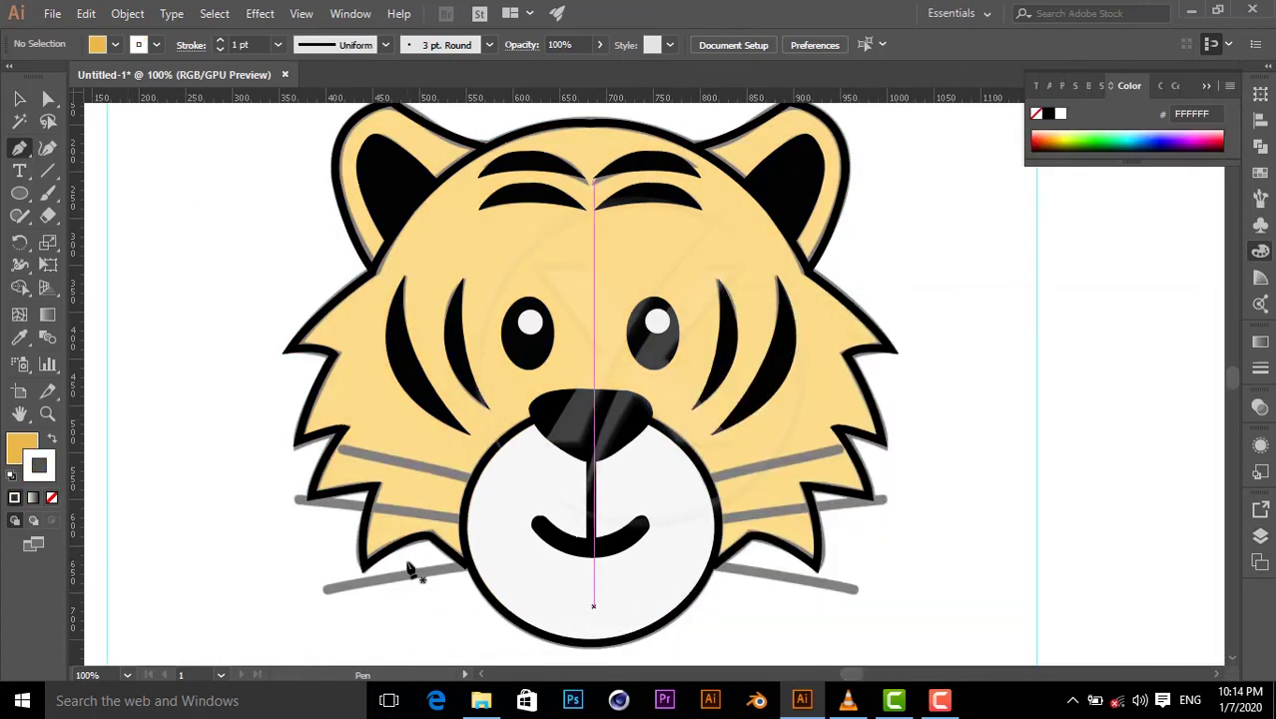
click(469, 477)
click(337, 461)
double_click(38, 464)
click(1147, 364)
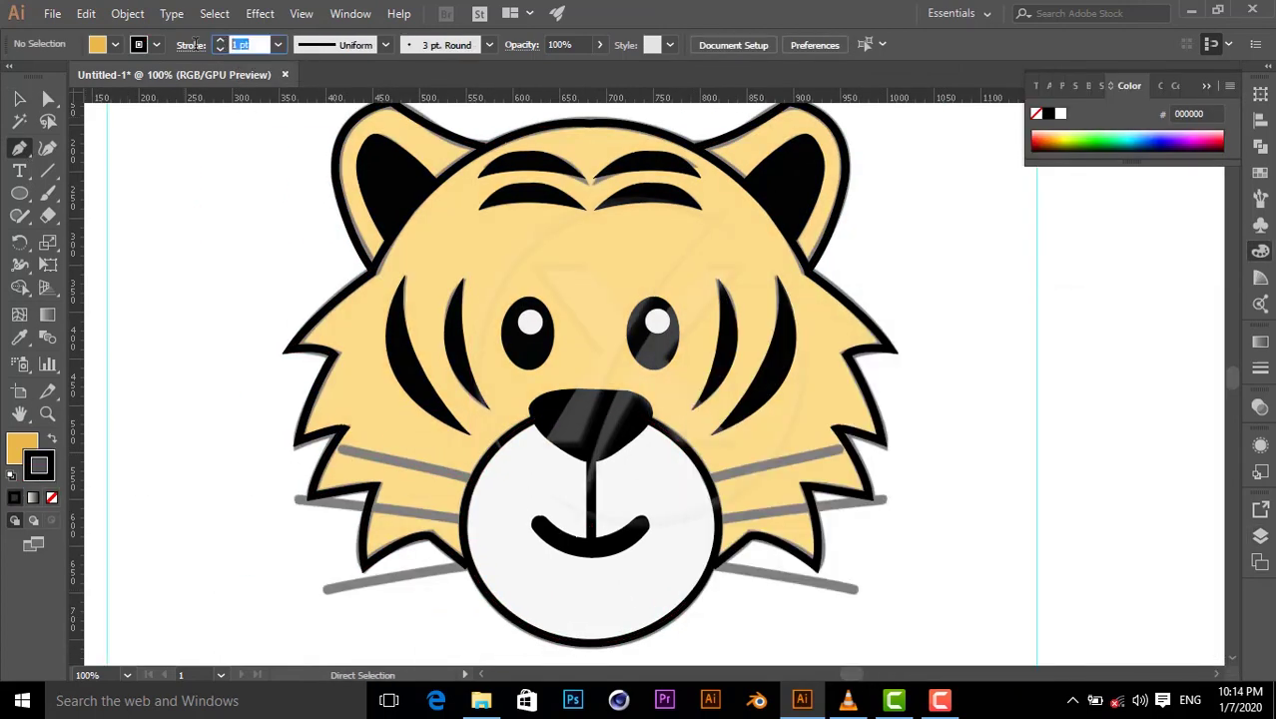
- Trace the three left whiskers over the template as separate straight black lines without a fill
click(341, 450)
click(469, 481)
click(465, 517)
click(295, 499)
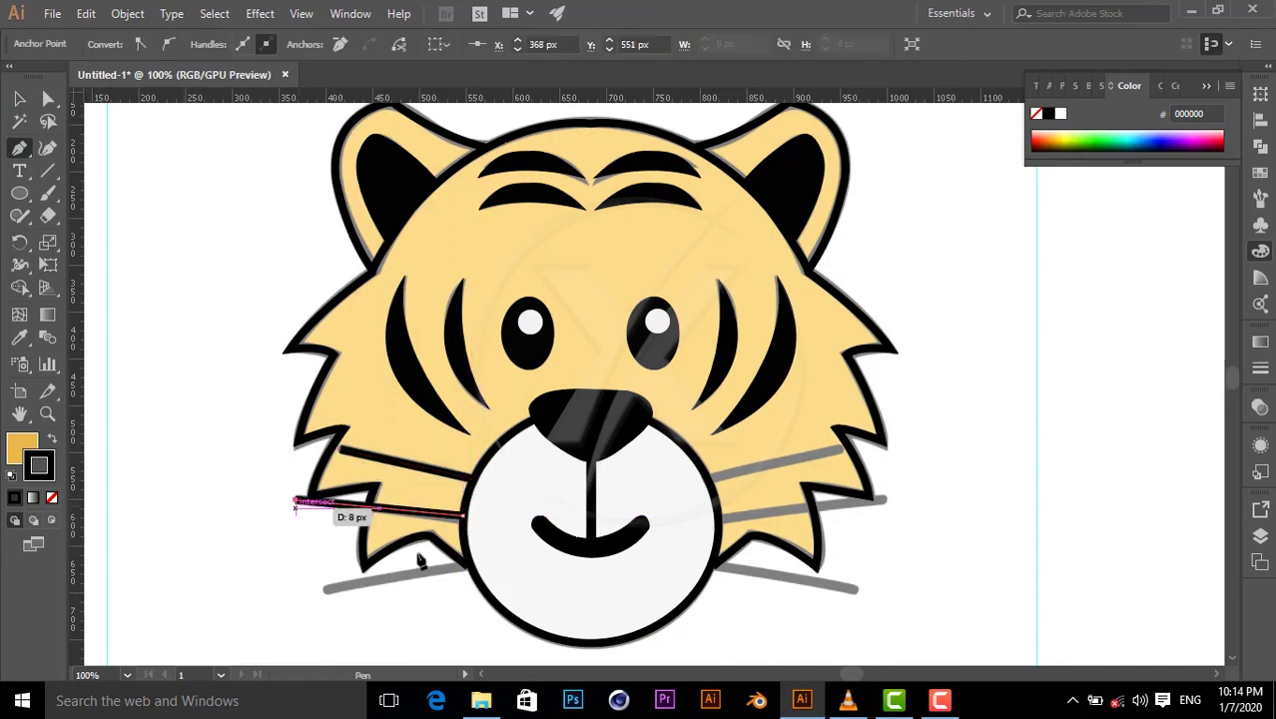
click(470, 564)
click(324, 589)
- Trace the three right whiskers as separate straight black lines running outward from the muzzle's edge
click(719, 569)
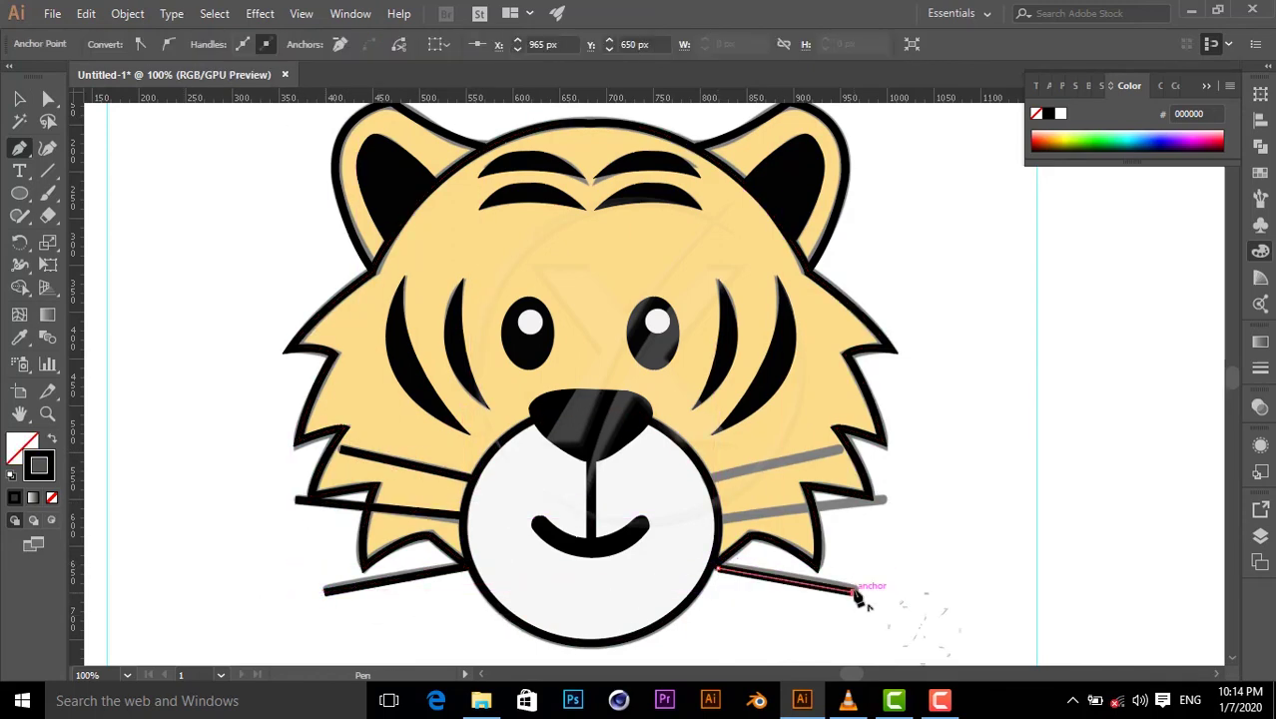
click(855, 591)
click(718, 514)
click(885, 499)
click(709, 478)
click(841, 451)
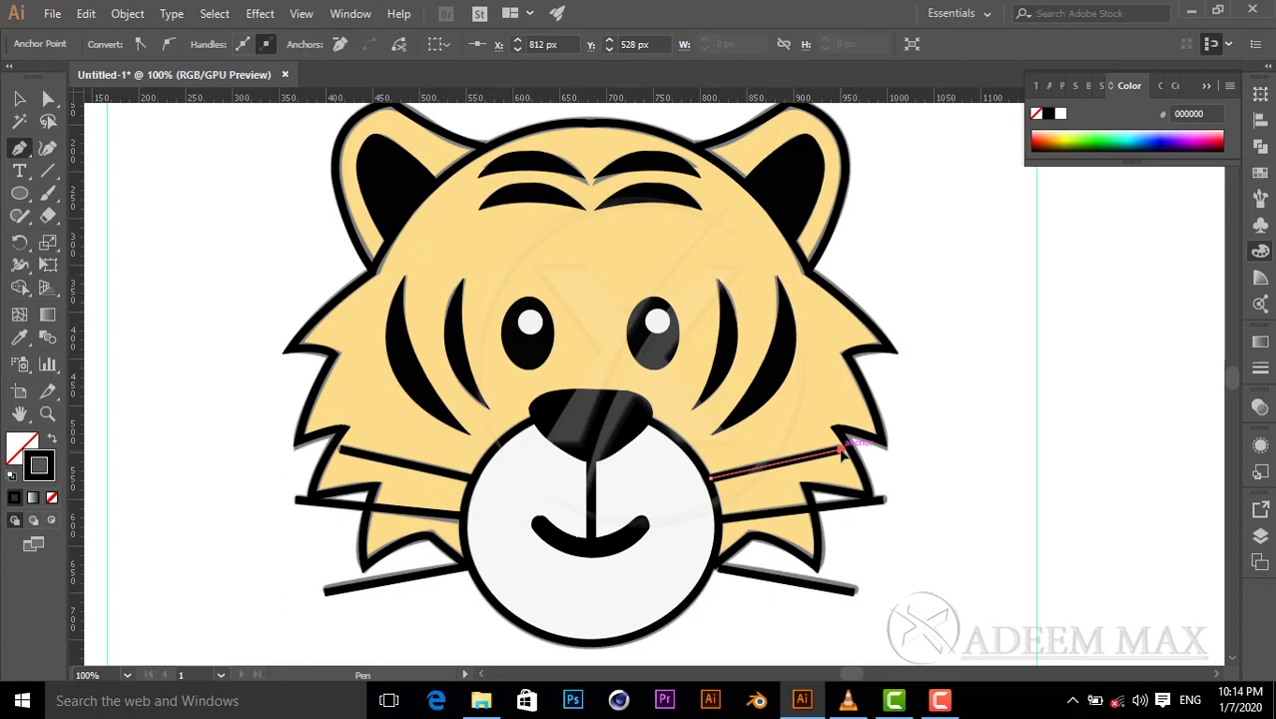
- Hide the tiger template layer, show the orange head fill again and deselect the last whisker
click(1260, 536)
click(1031, 638)
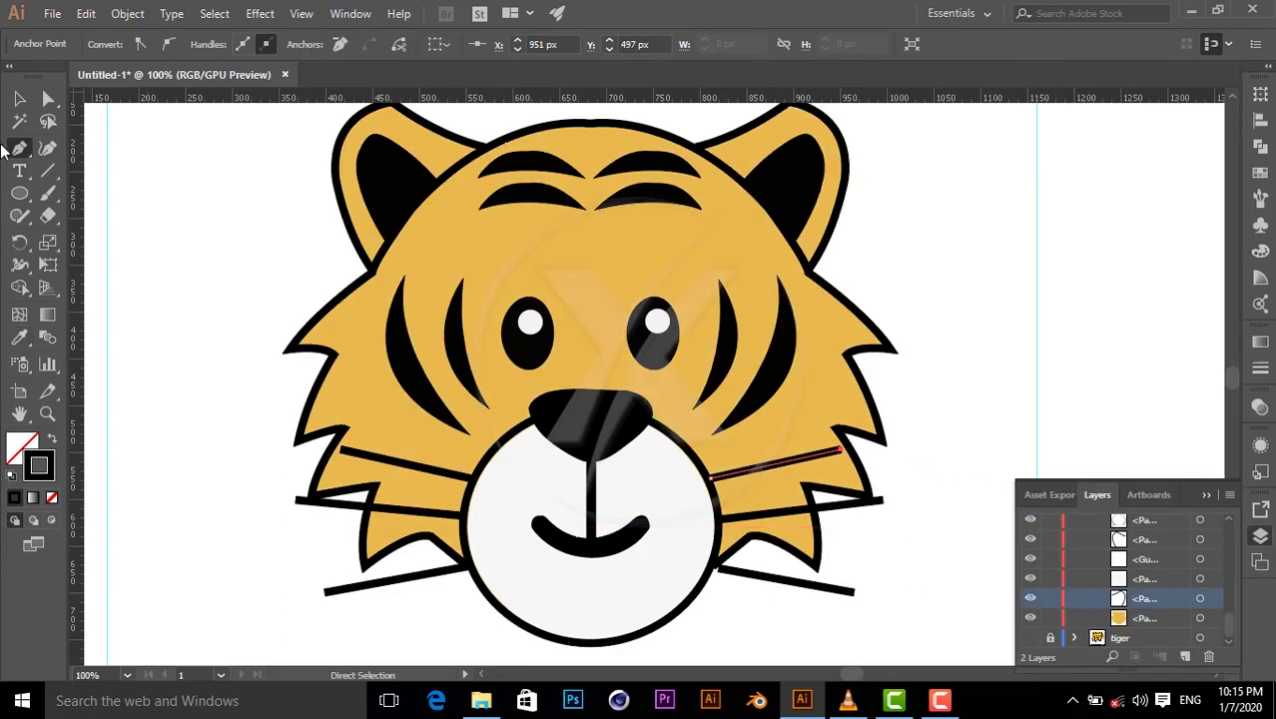
click(20, 100)
click(262, 357)
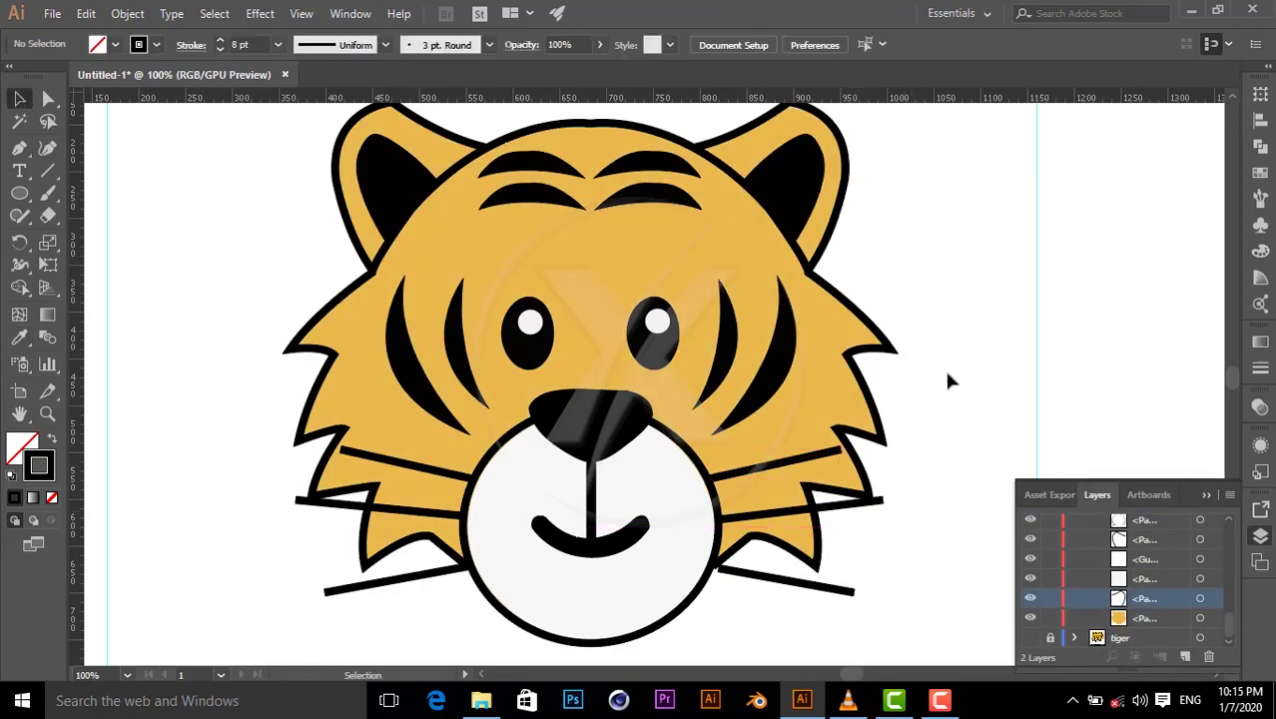
scroll(911, 385, up, 2)
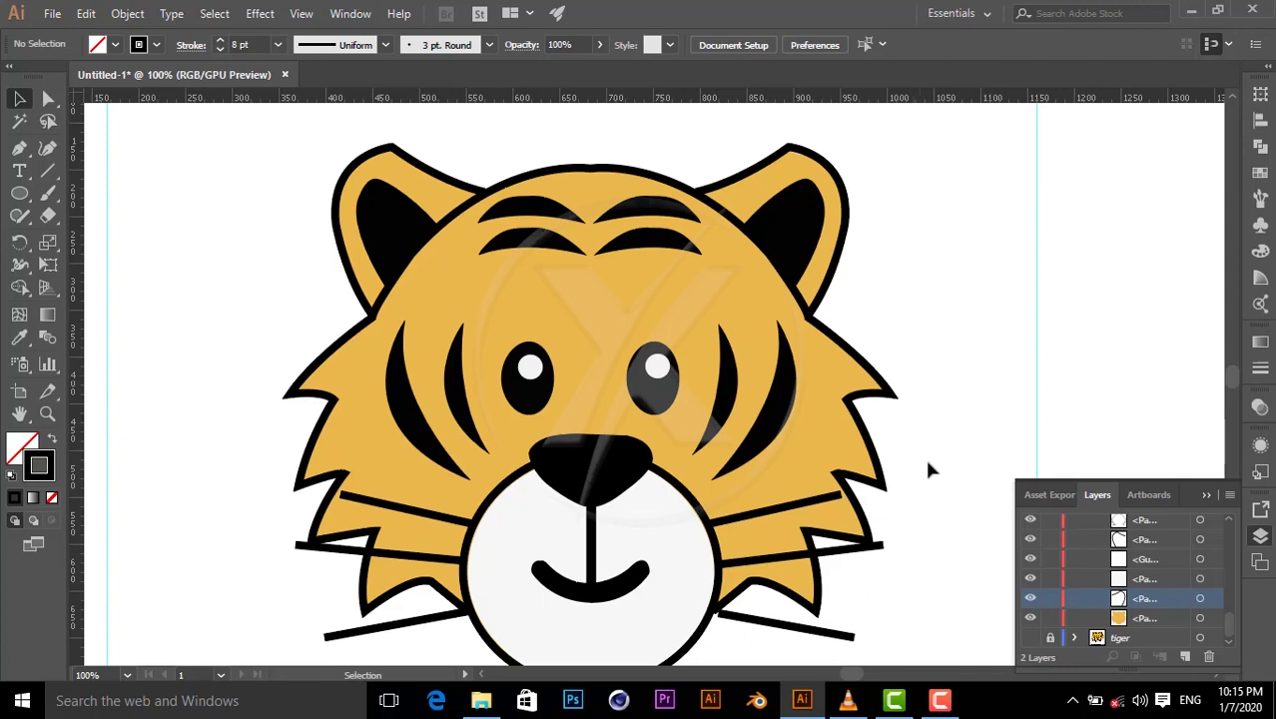
scroll(939, 427, down, 1)
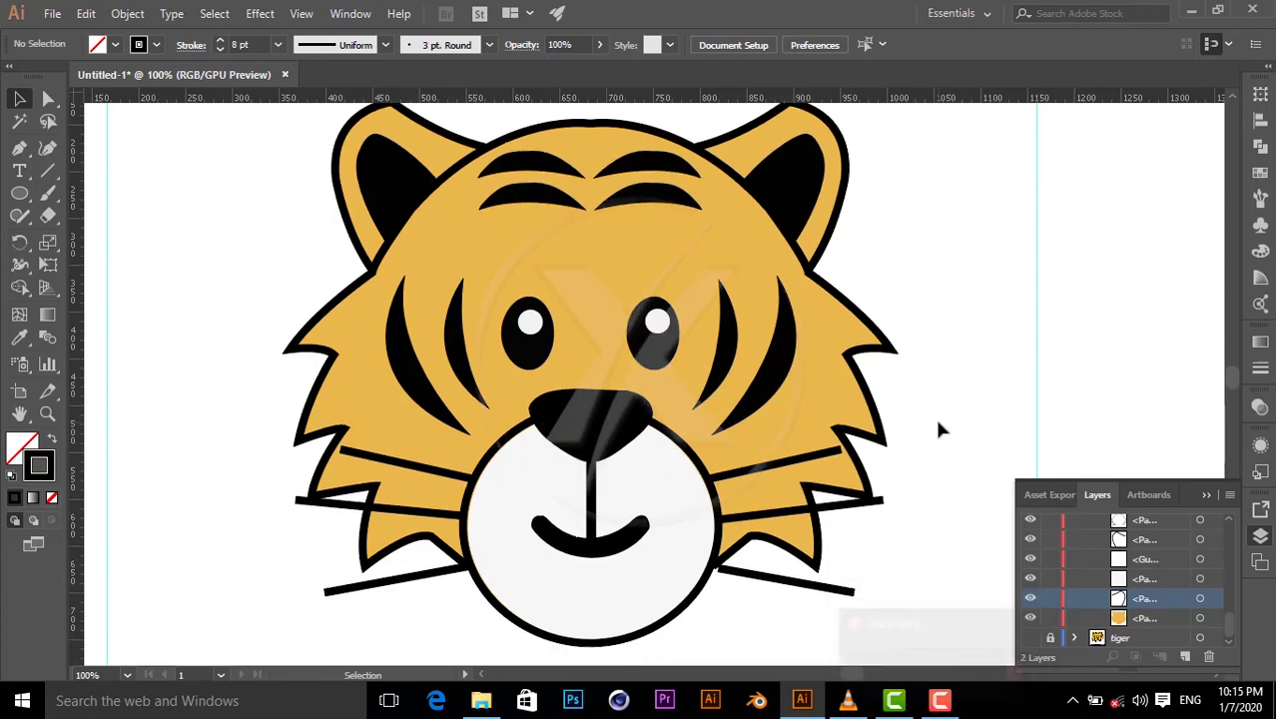